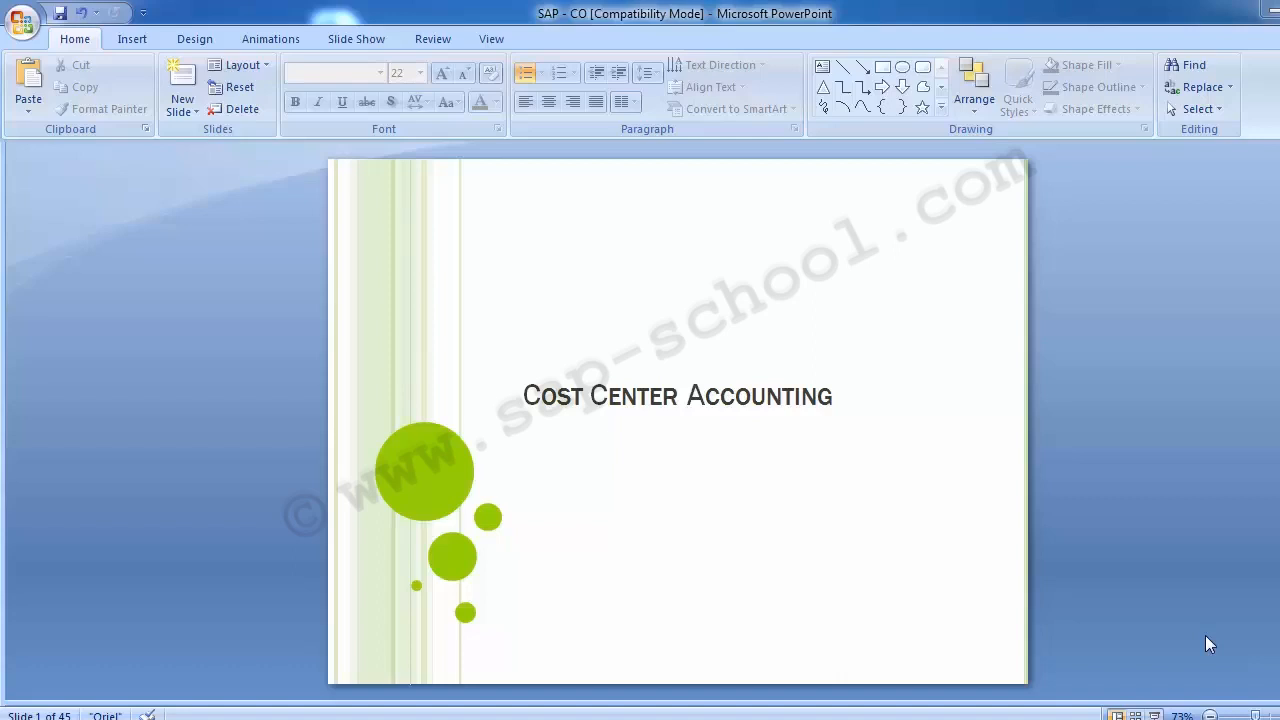
- Read through the slides up to Configuration, keeping the current Windows color scheme and suppressing its performance message
click(212, 423)
scroll(212, 423, down, 1)
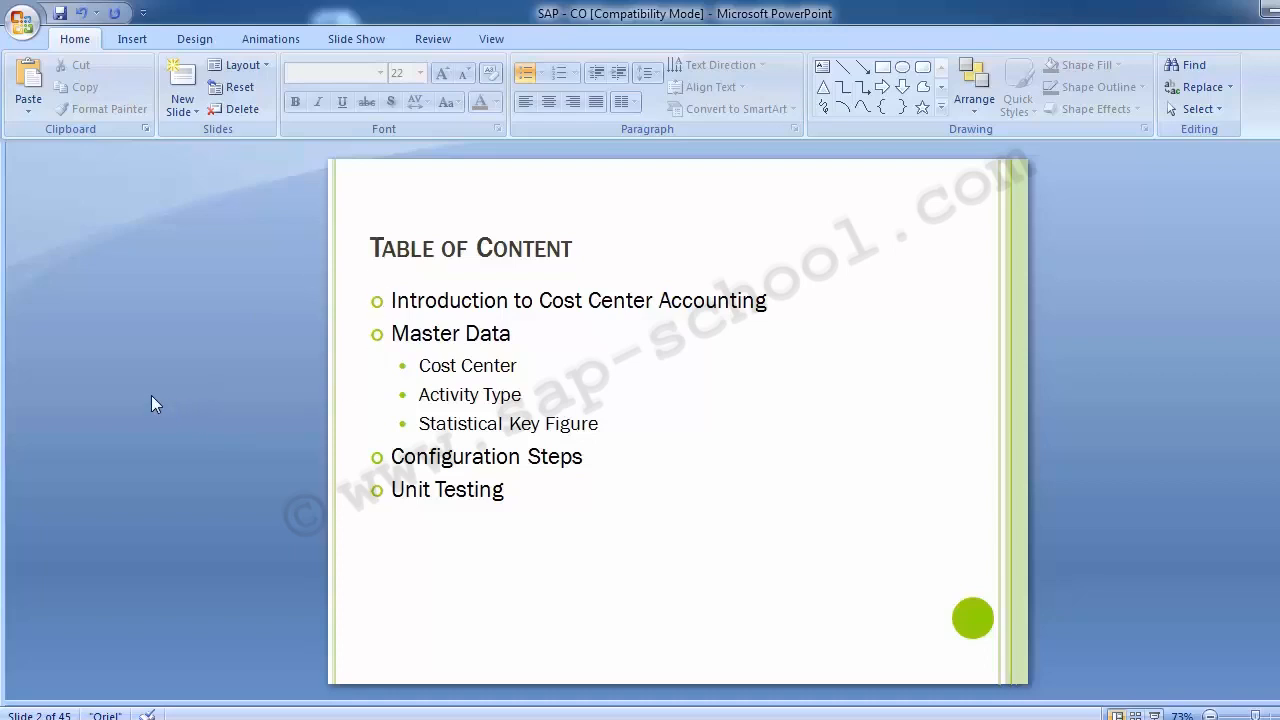
key(Page_Down)
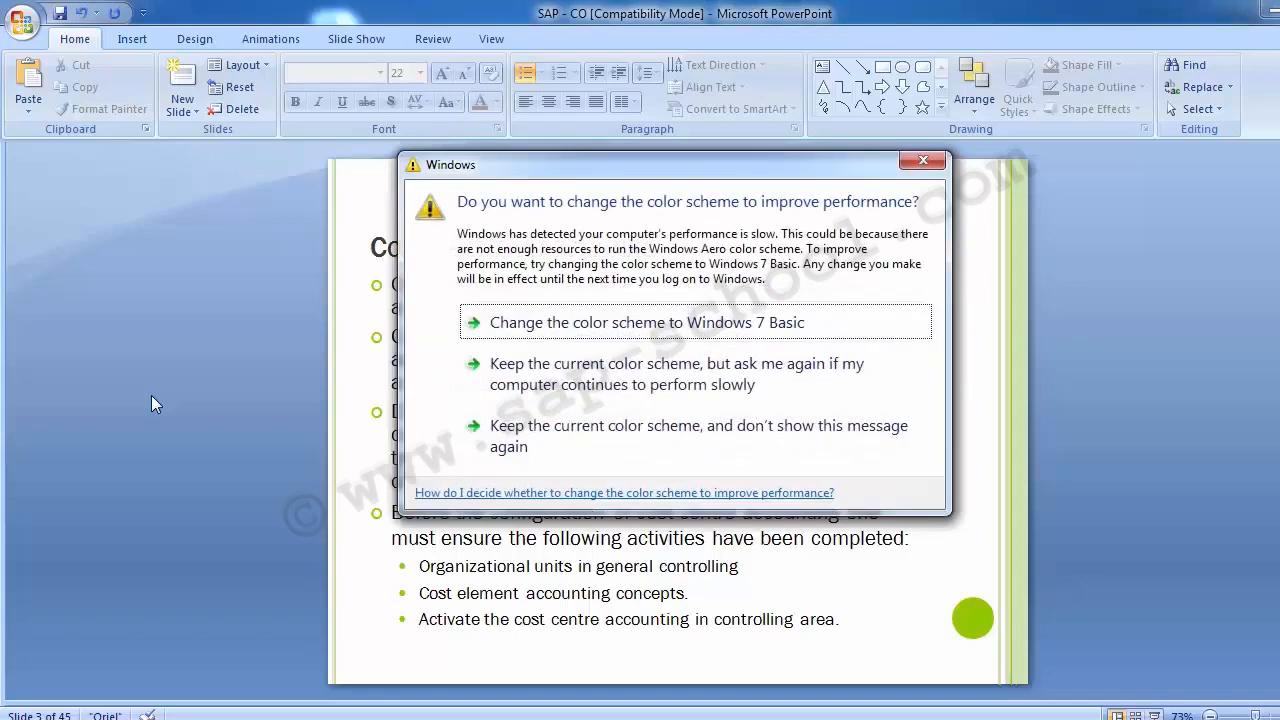
click(521, 441)
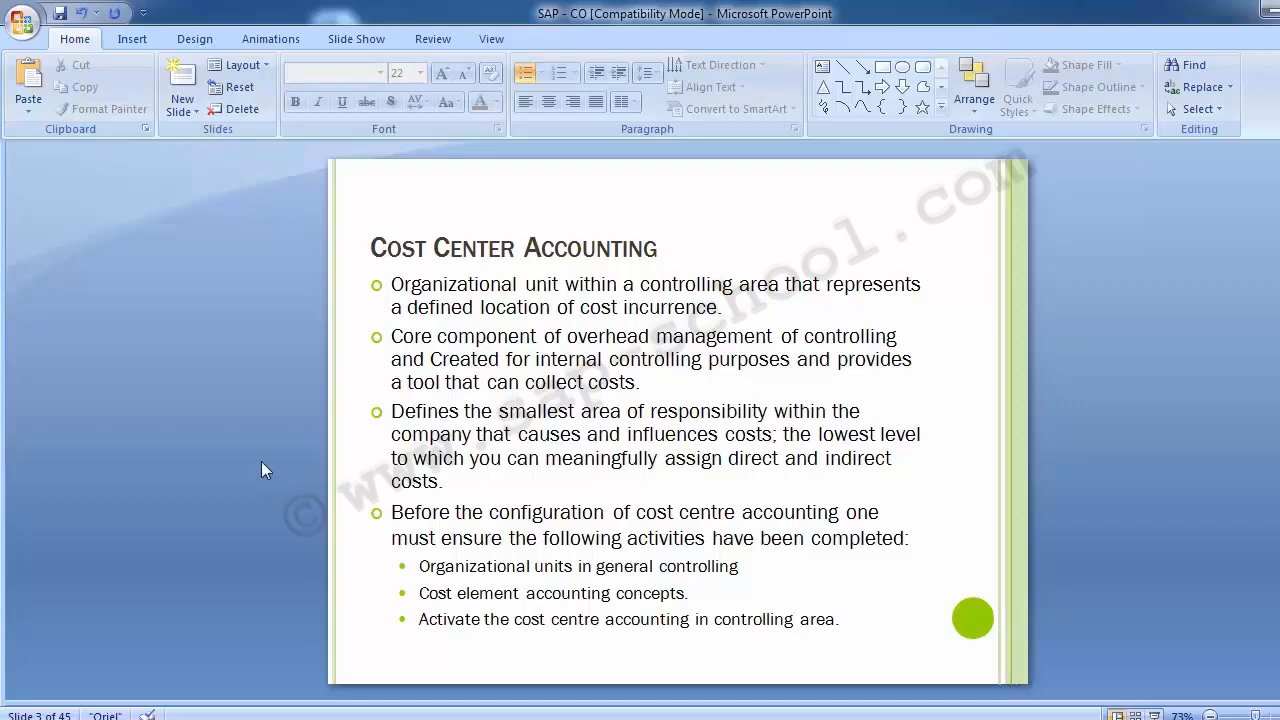
scroll(261, 461, down, 1)
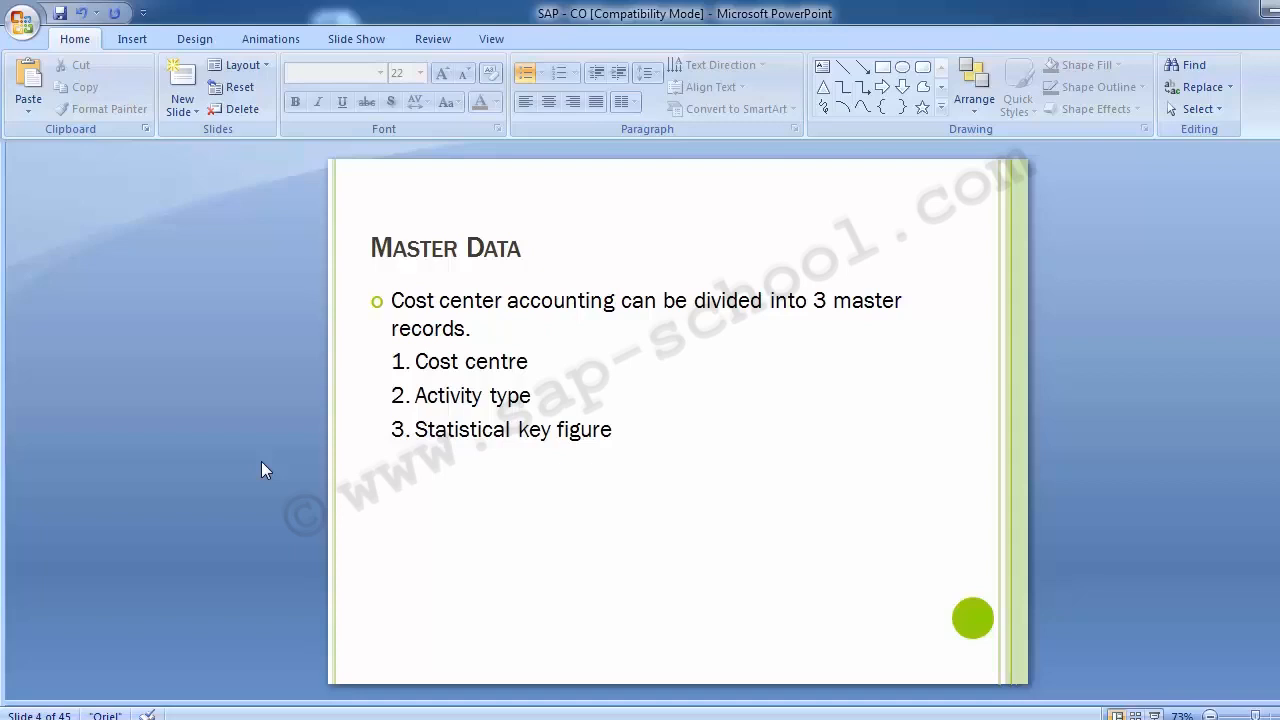
scroll(261, 461, down, 1)
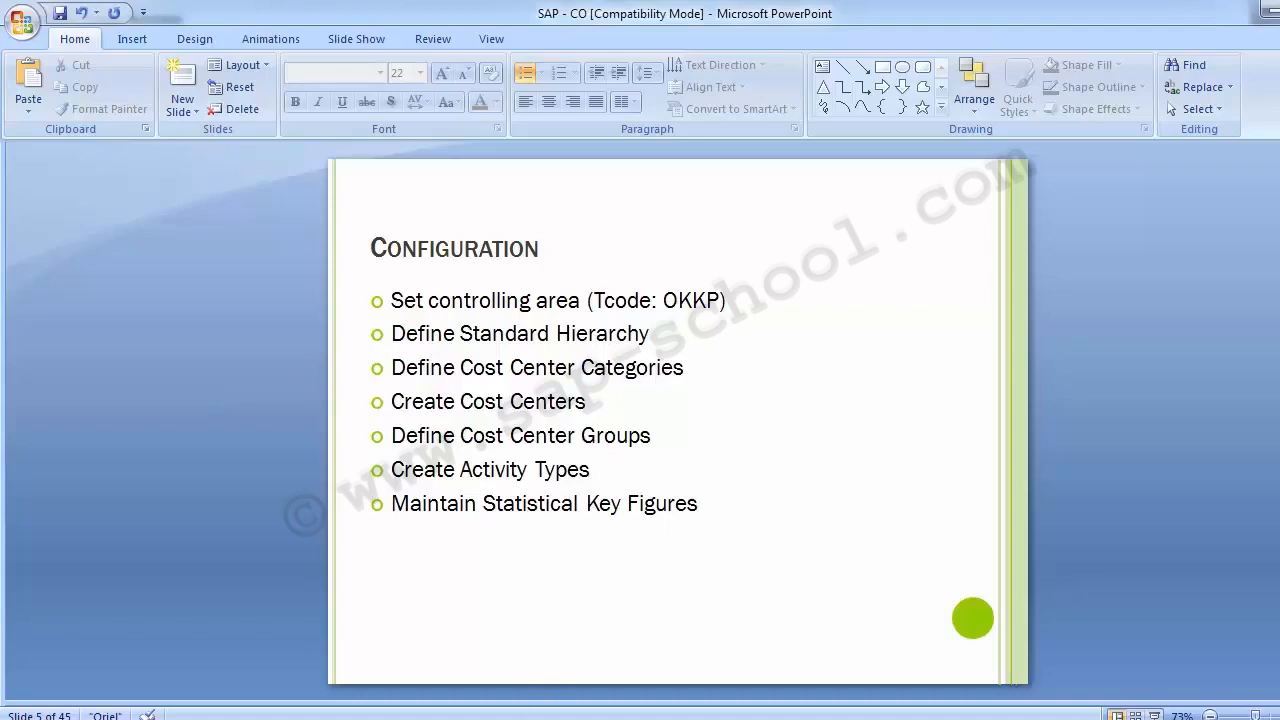
- Switch to SAP Easy Access and run transaction OKKP to open the controlling area maintenance
click(646, 632)
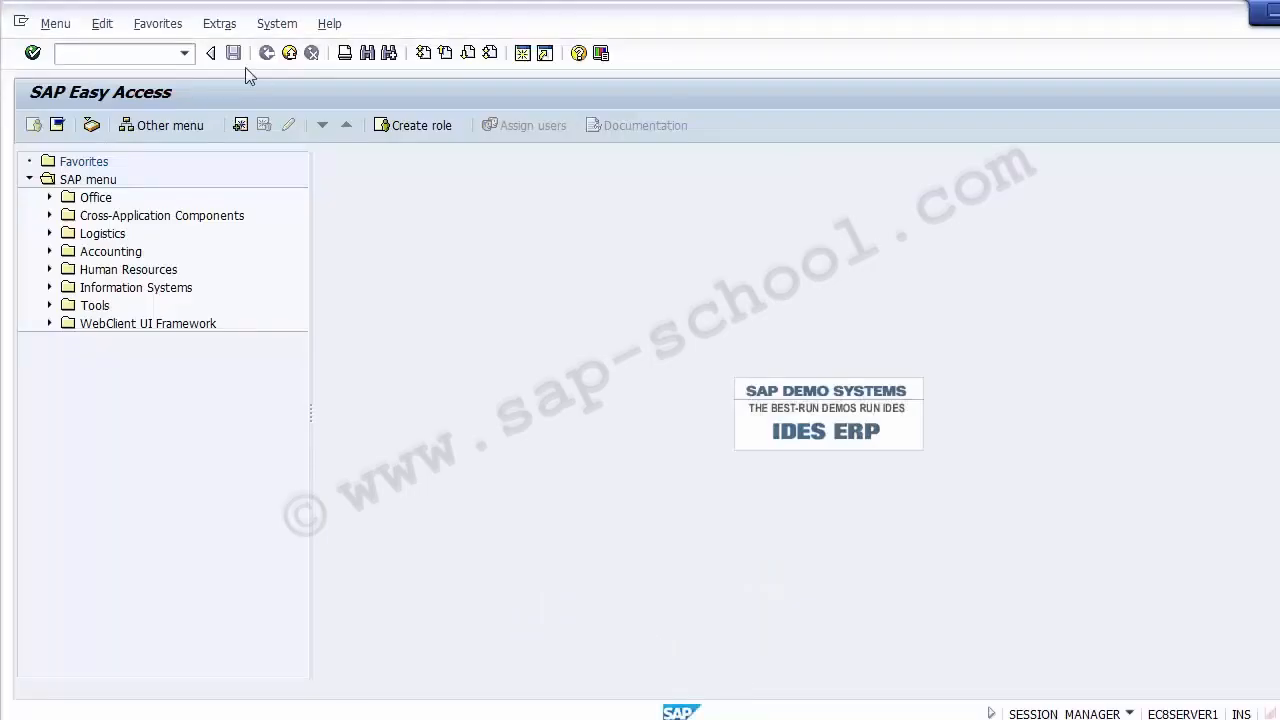
click(124, 55)
key(alt+Tab)
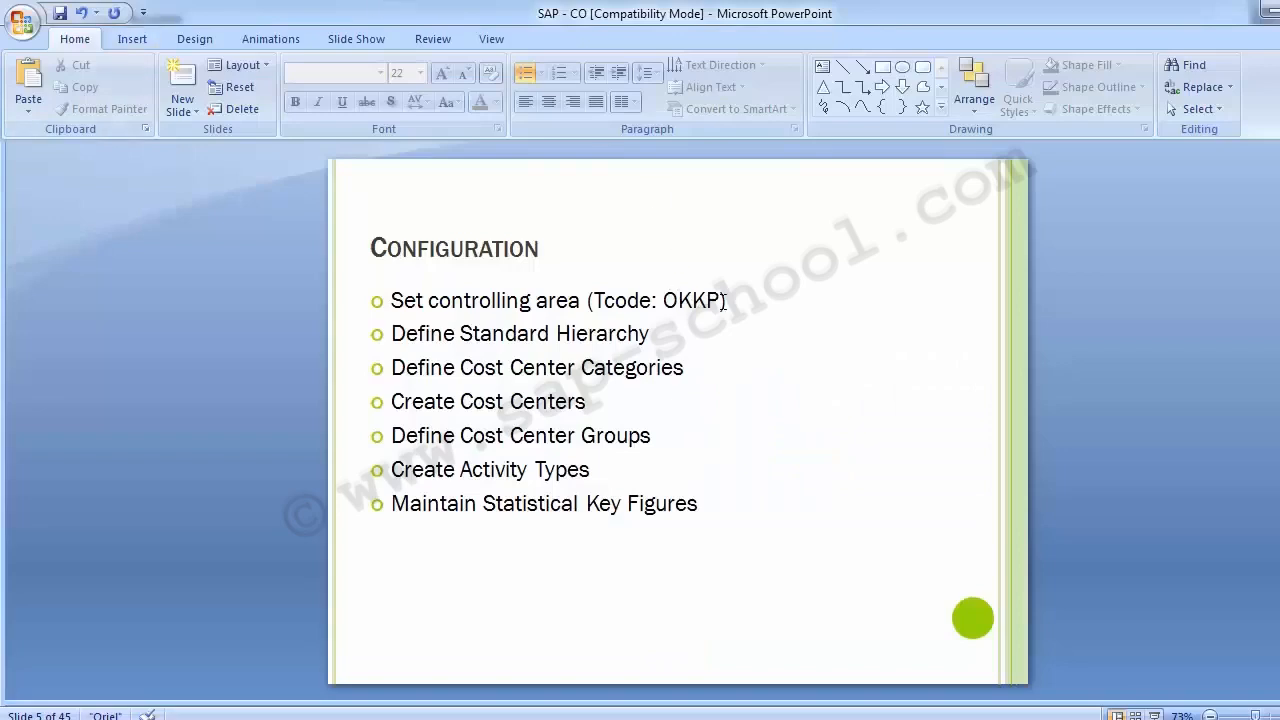
key(alt+Tab)
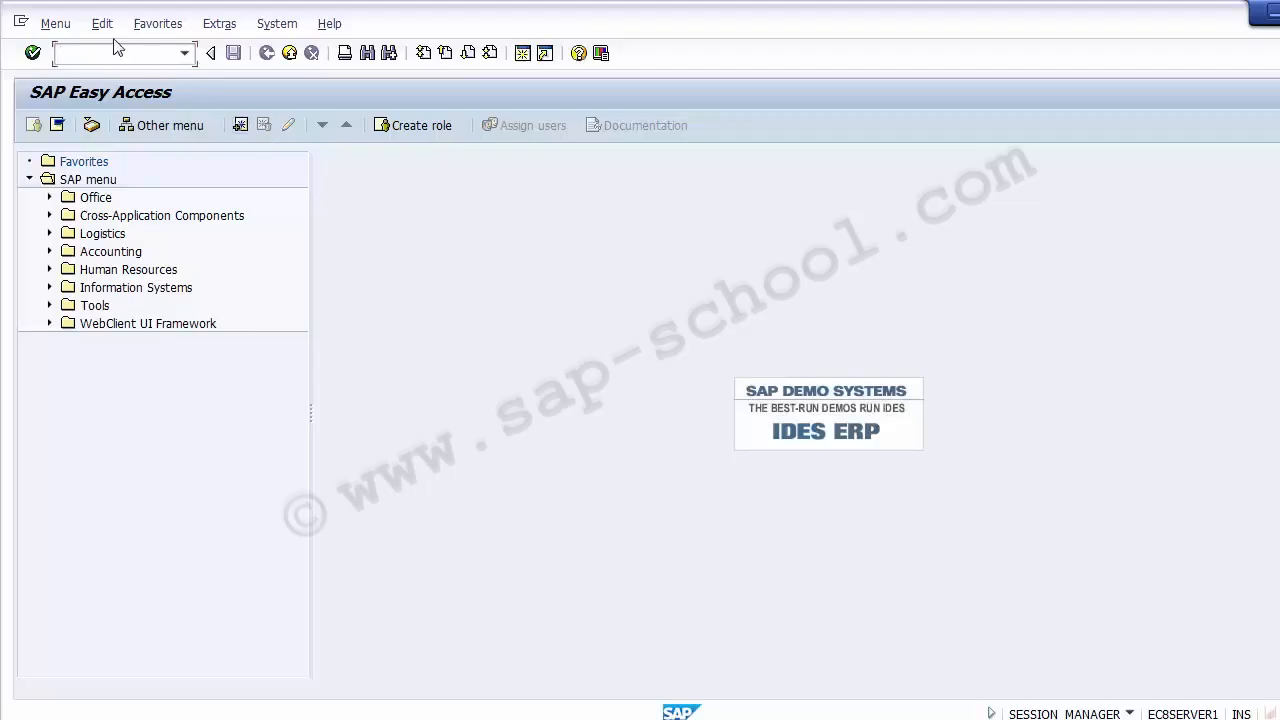
text(OKKP)
key(Return)
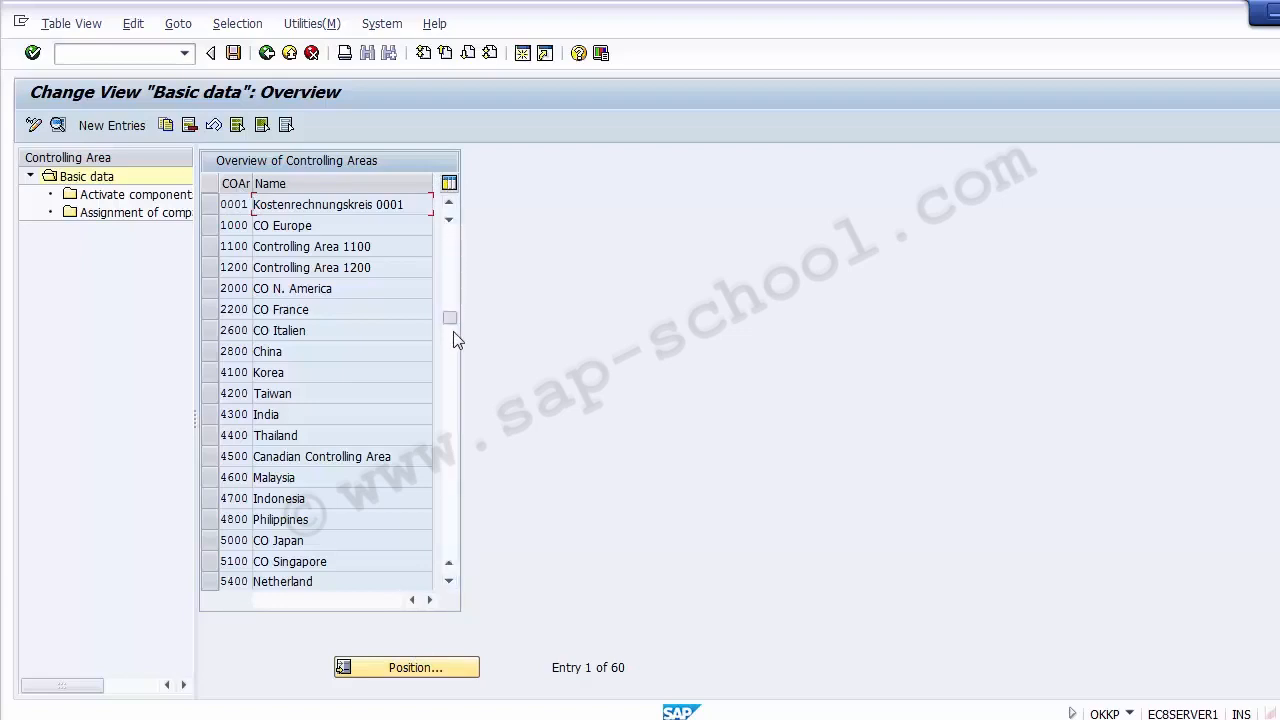
- Position the list of controlling areas at CO area Z100
drag(450, 242, 450, 386)
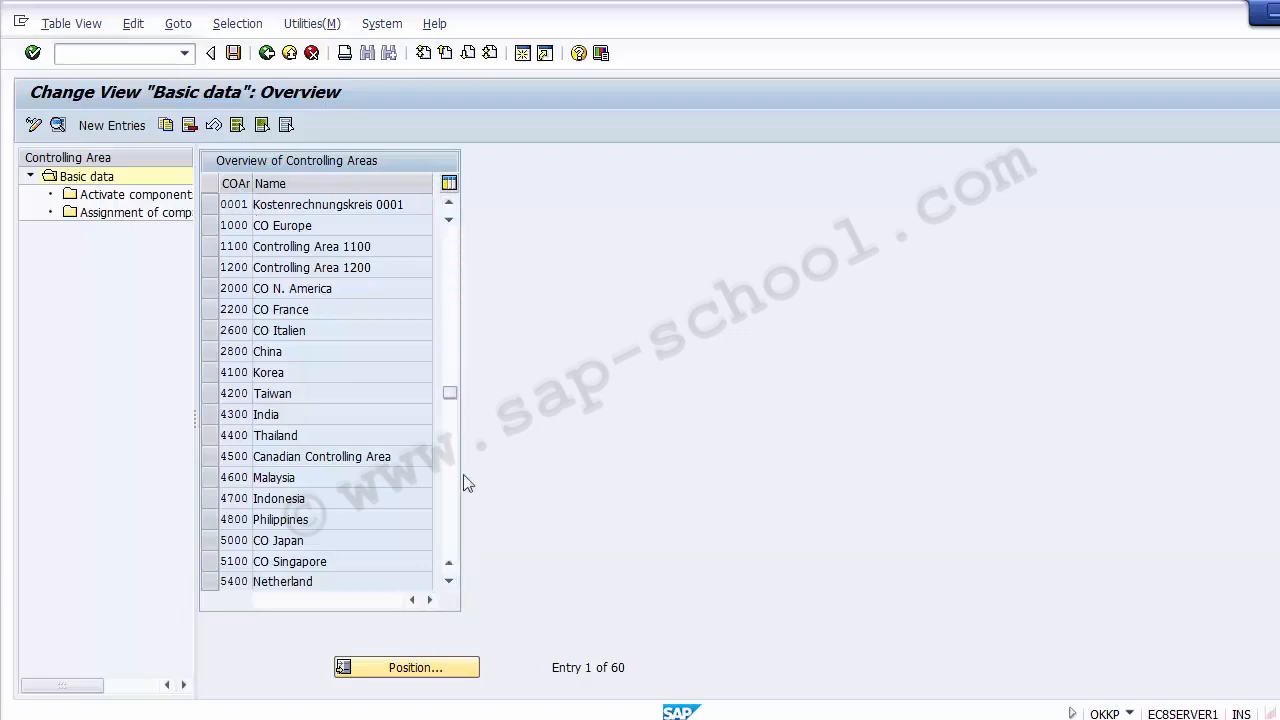
click(416, 672)
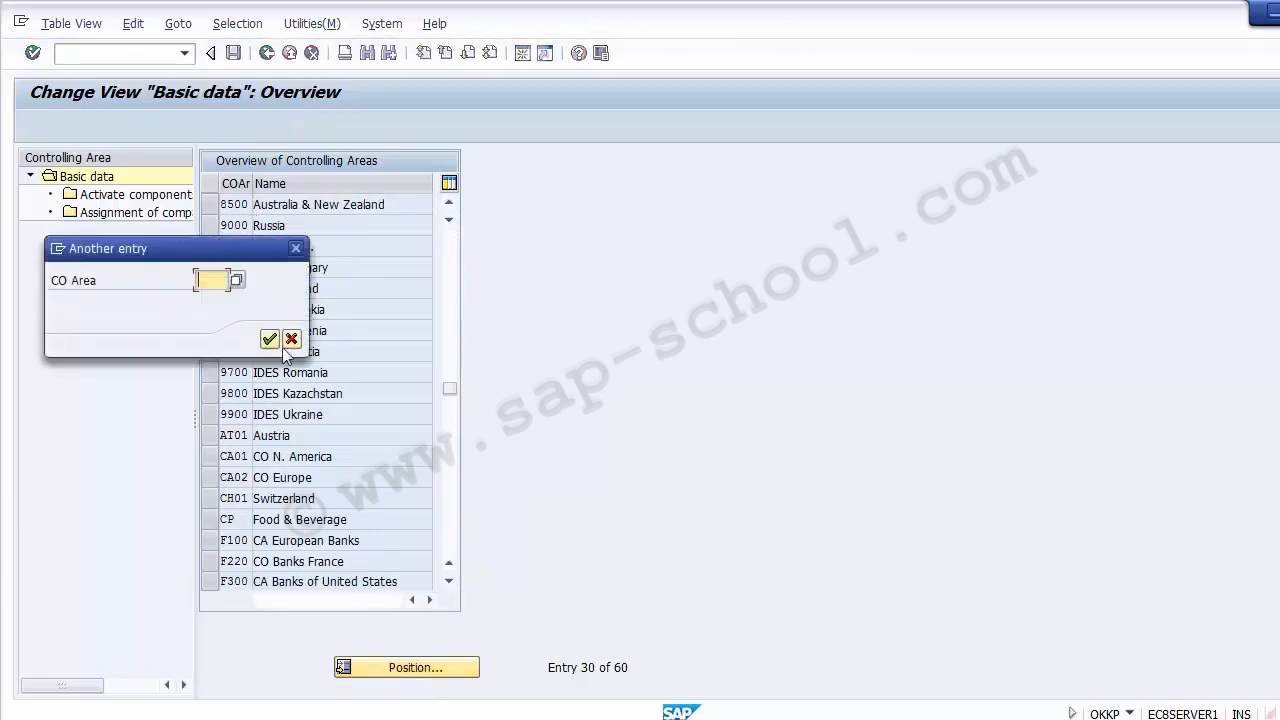
text(Z)
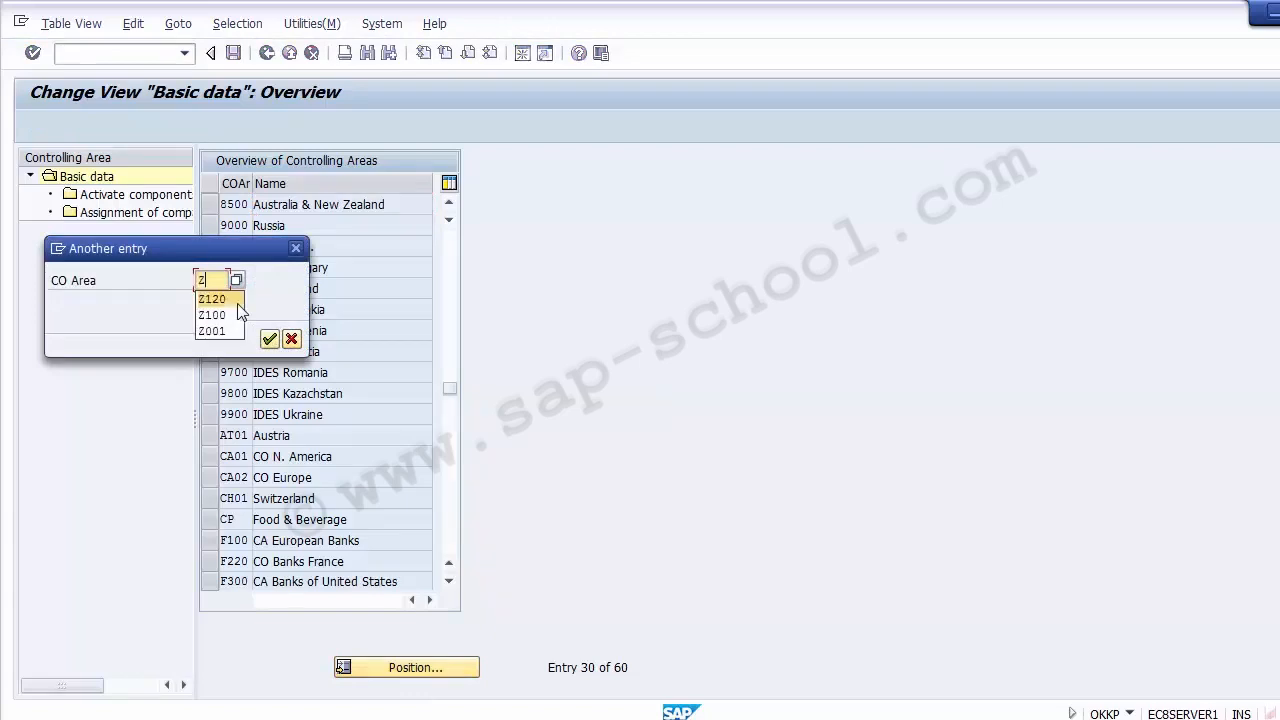
click(240, 314)
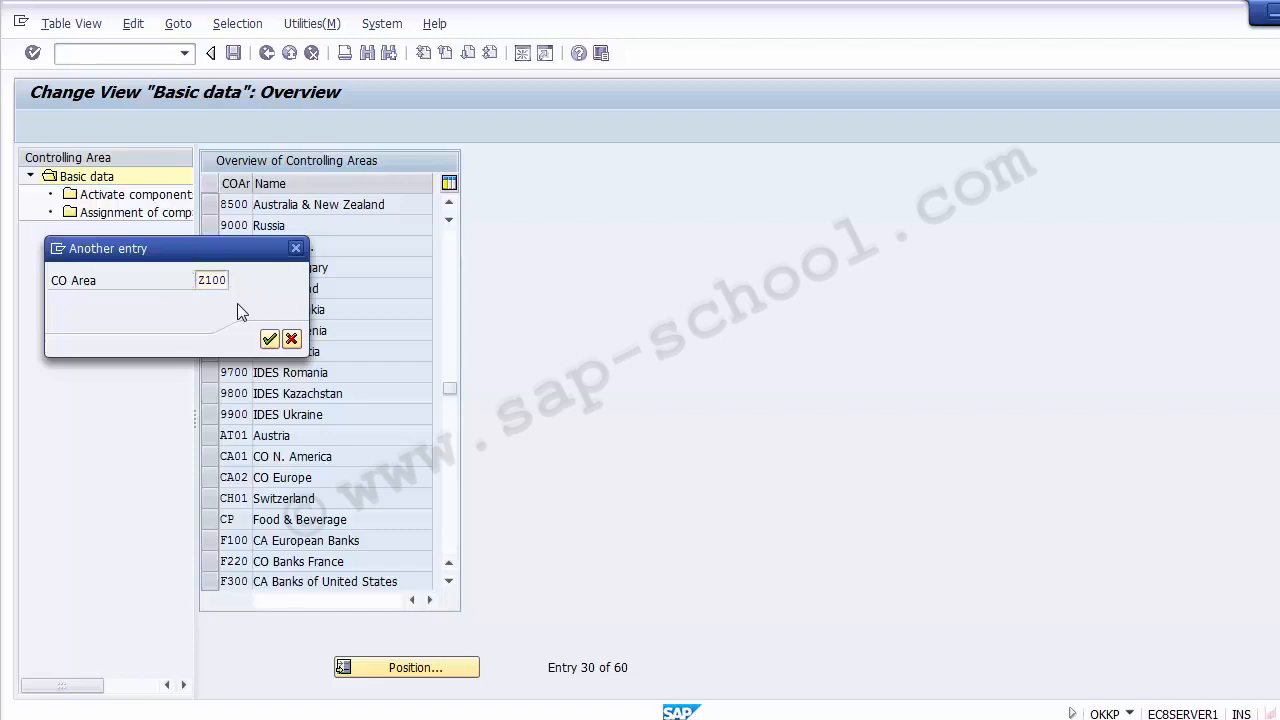
key(Return)
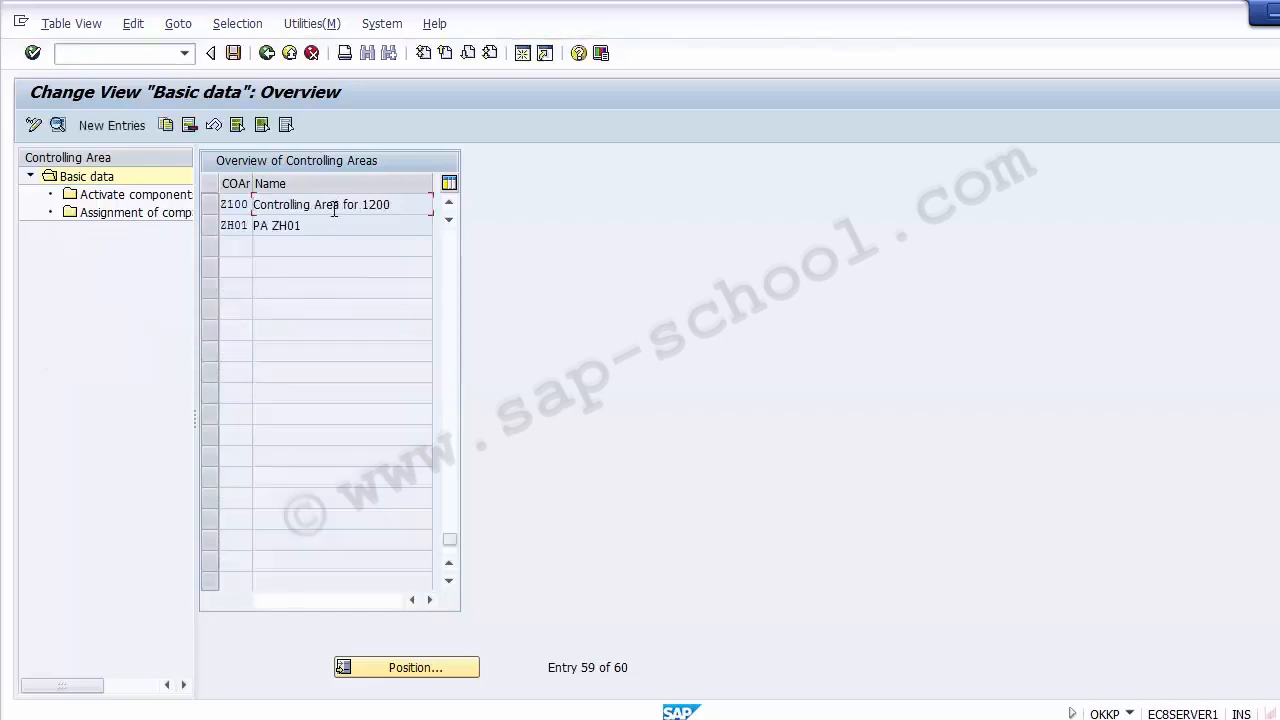
- Select controlling area Z100 and open its Activate components/control indicators details
click(213, 205)
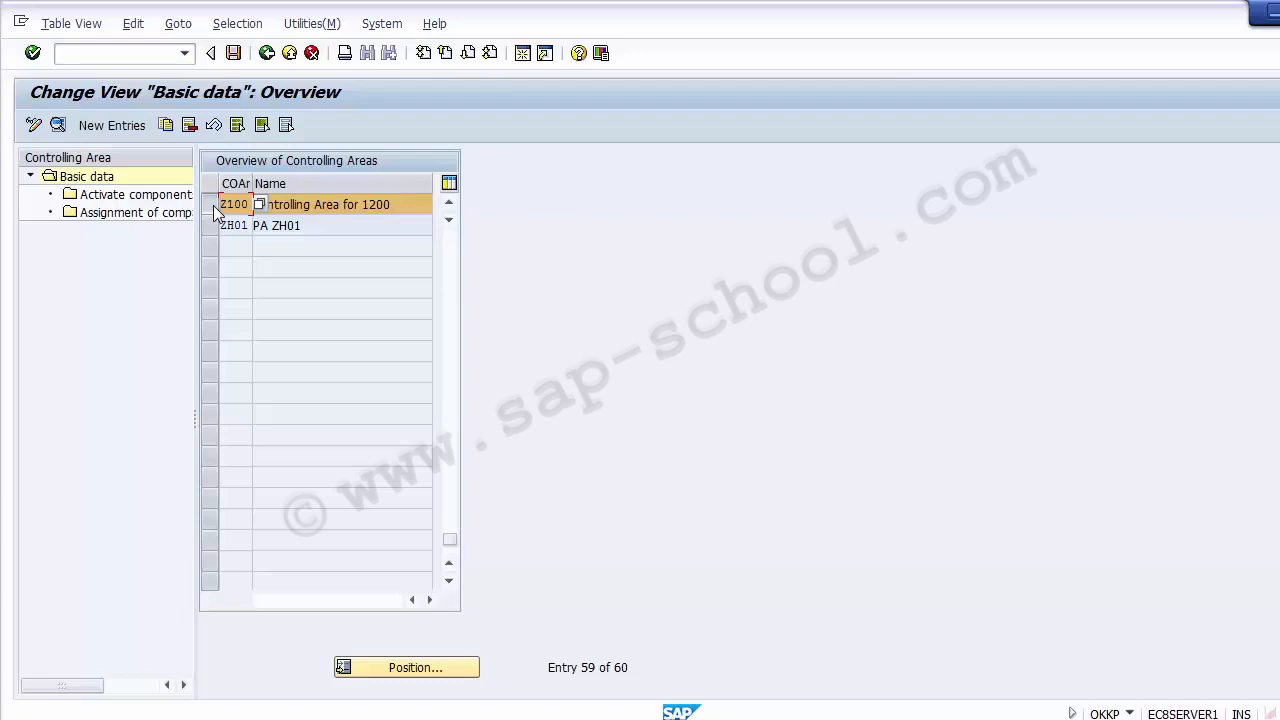
click(213, 205)
click(212, 226)
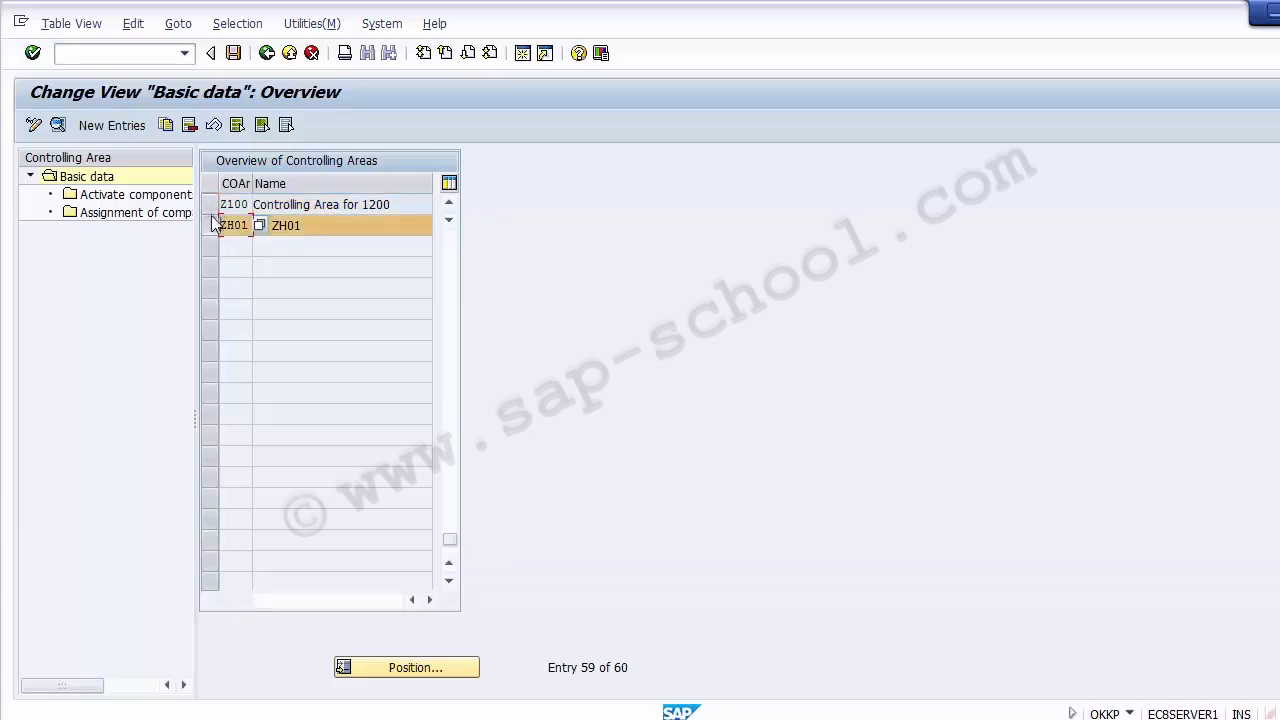
click(211, 226)
click(211, 205)
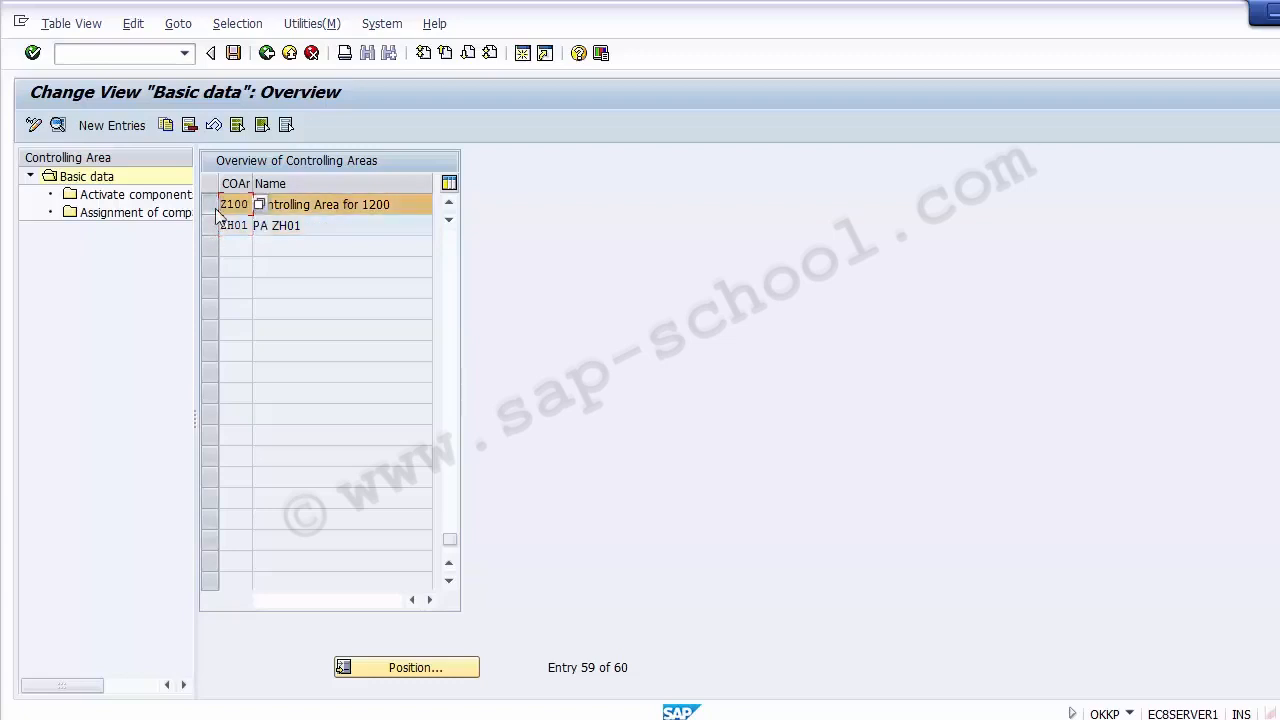
double_click(85, 203)
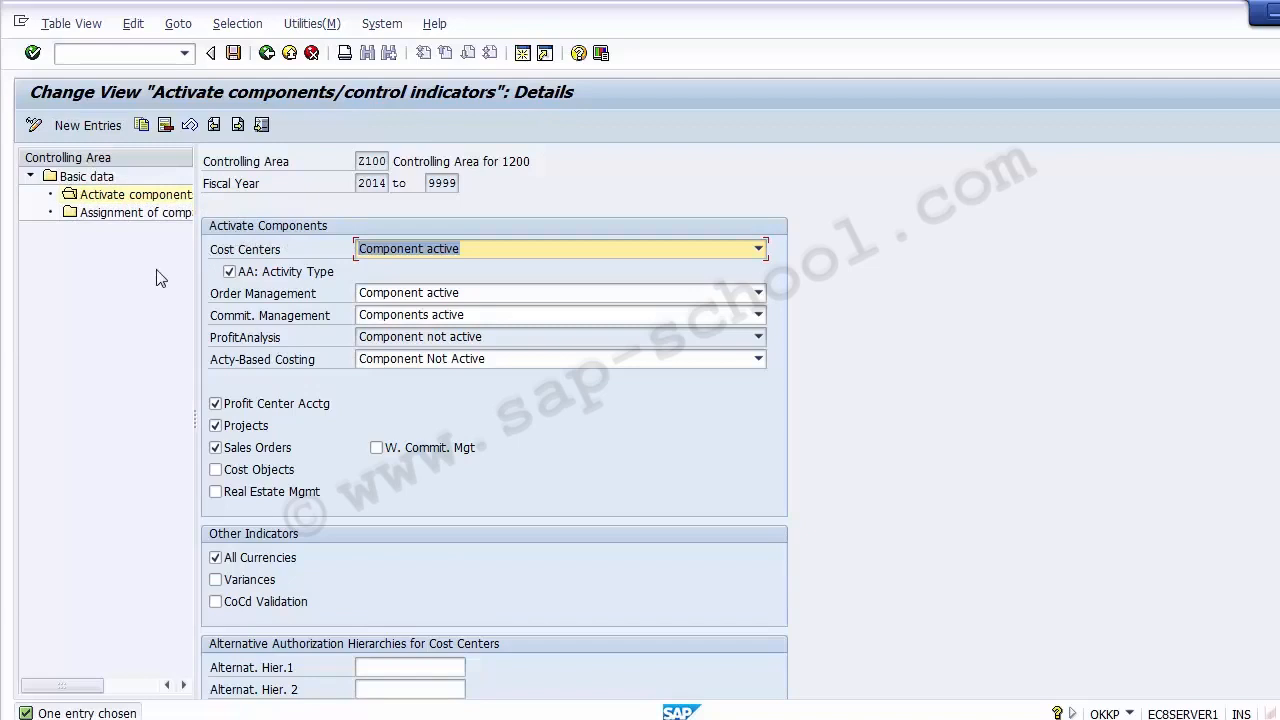
- Set Cost Centers to Component active for controlling area Z100
click(274, 255)
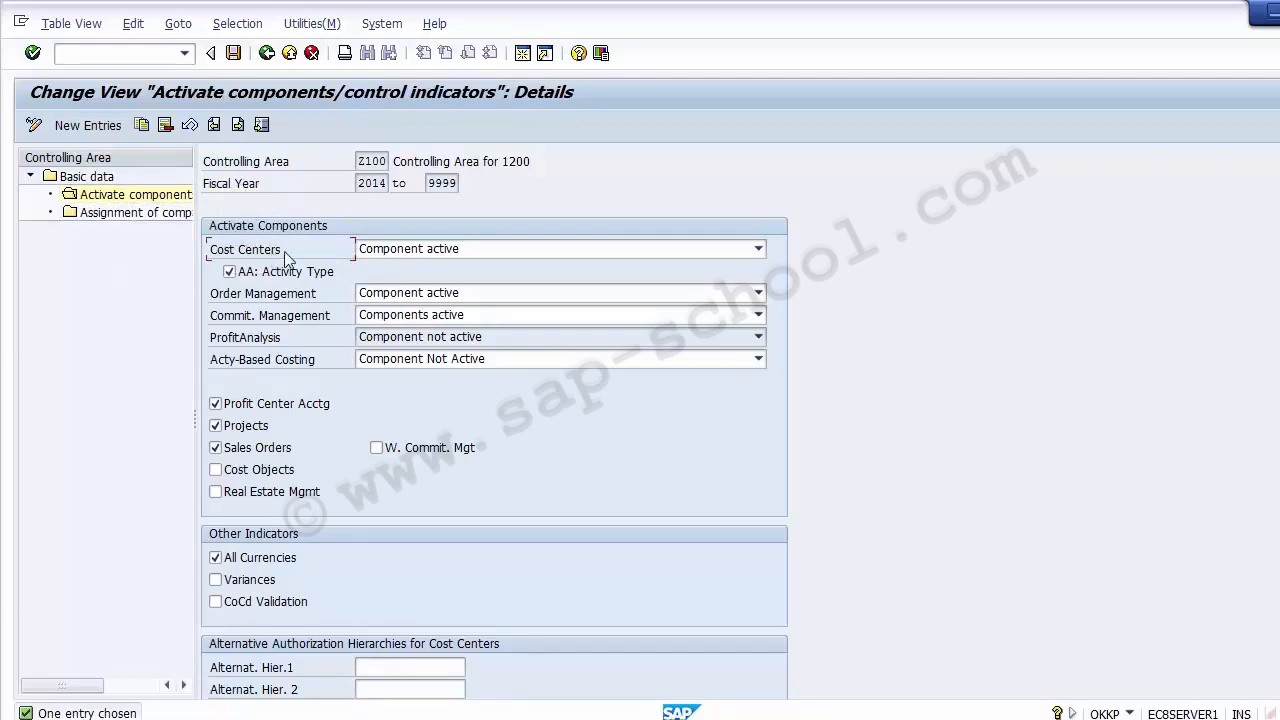
click(443, 255)
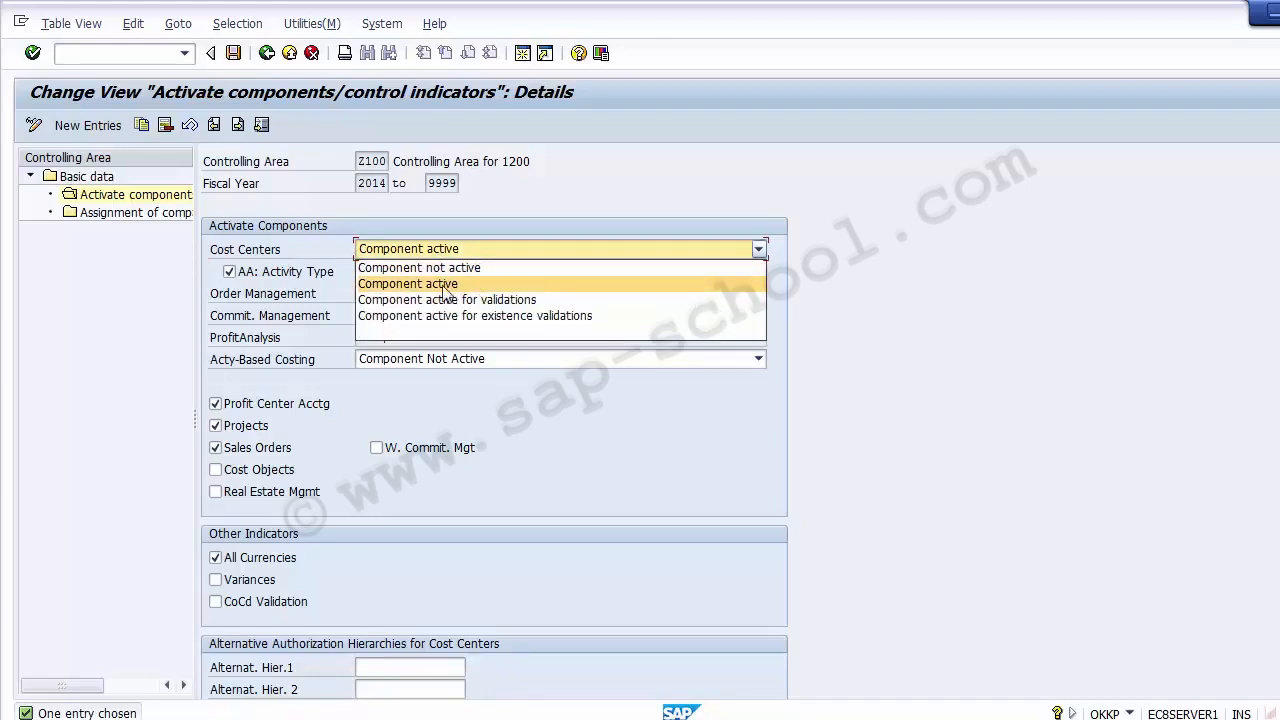
click(445, 286)
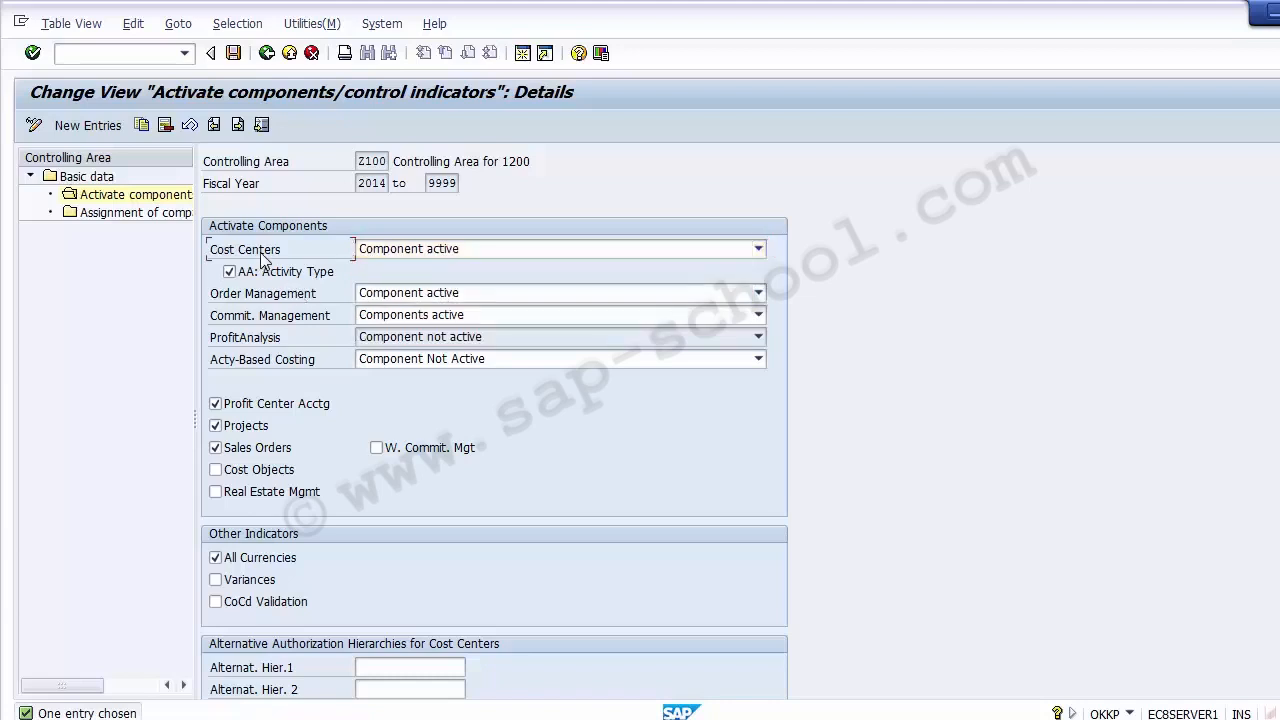
click(422, 252)
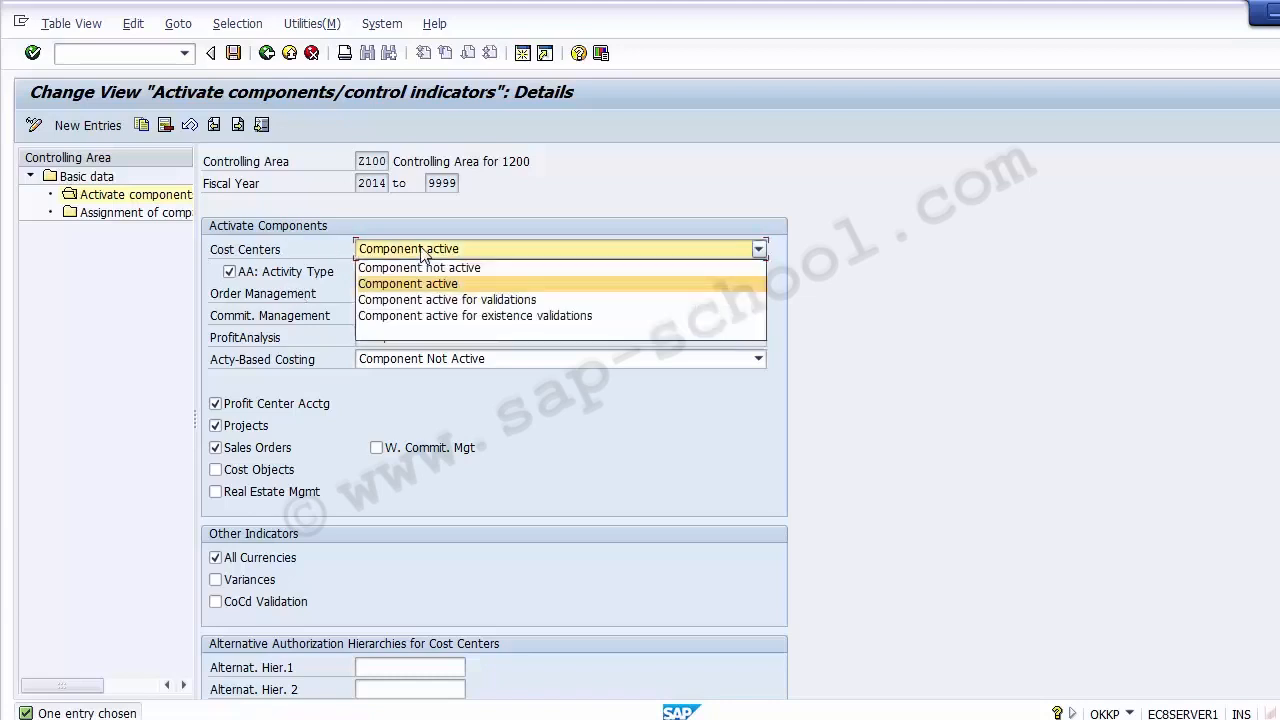
click(422, 252)
click(158, 400)
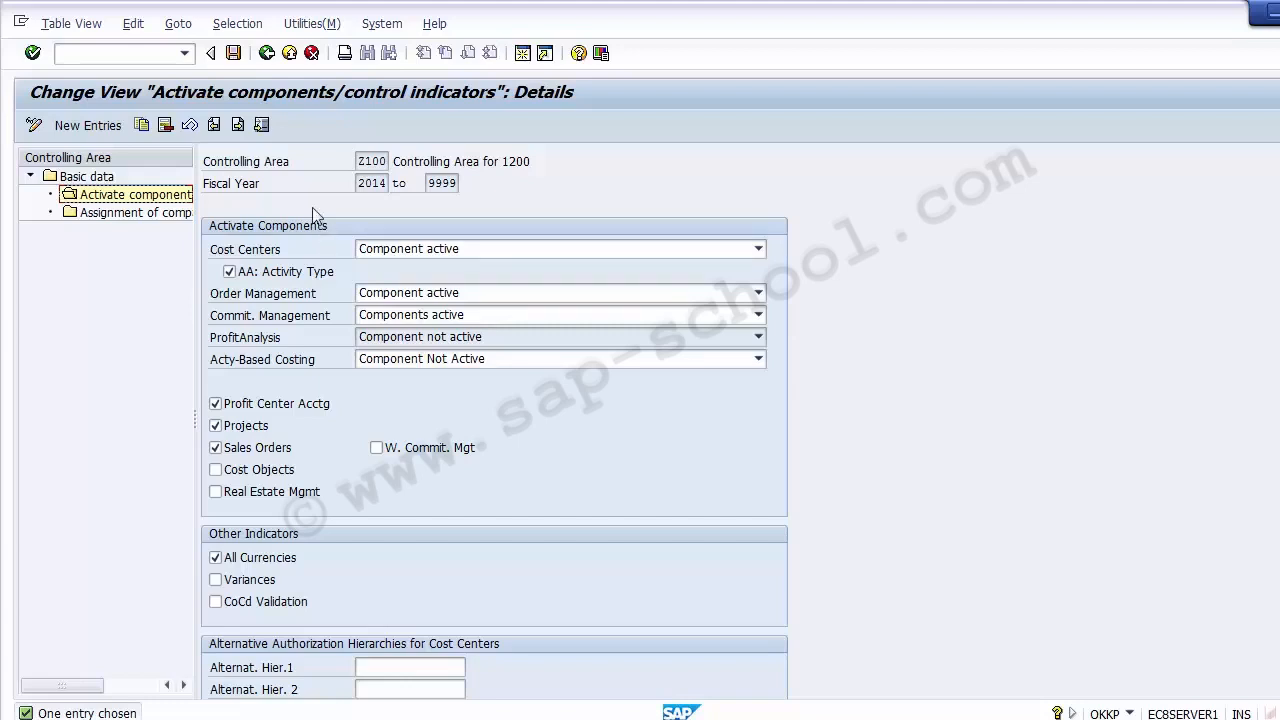
- Examine the Cost Centers, Order Management and Commitment Management activation settings of controlling area Z100
drag(358, 161, 389, 160)
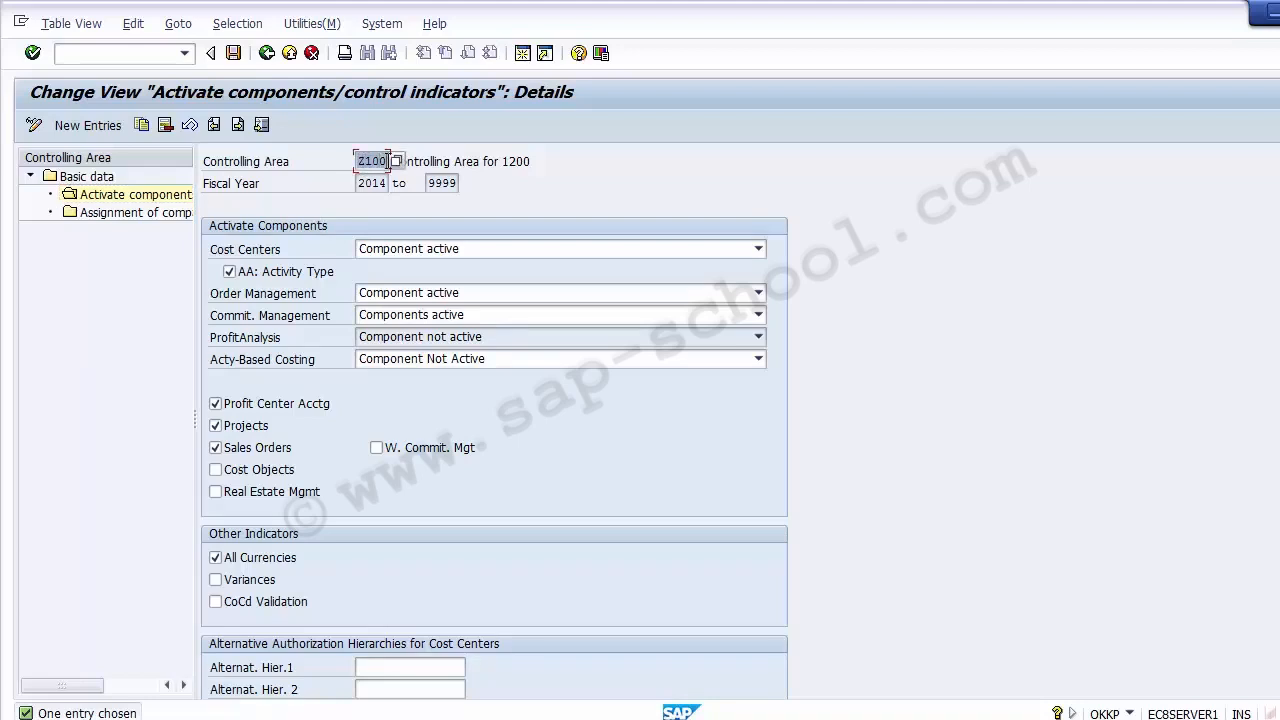
click(155, 403)
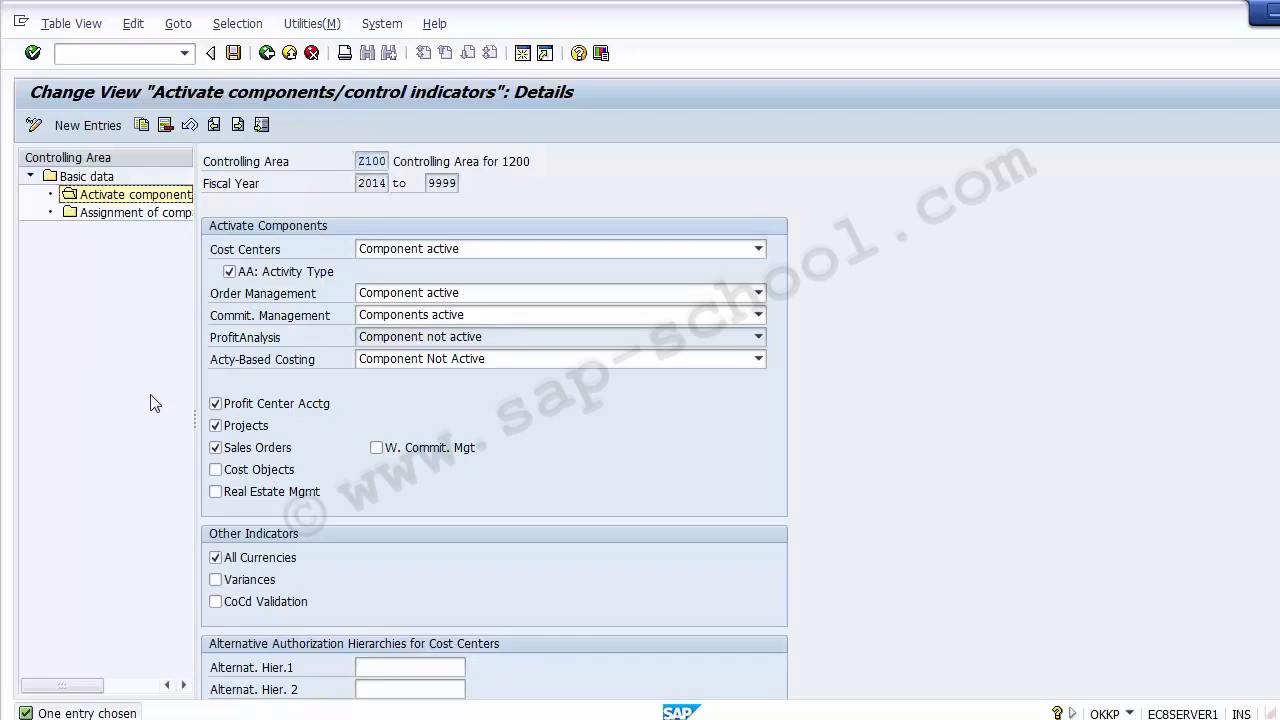
click(268, 256)
click(283, 297)
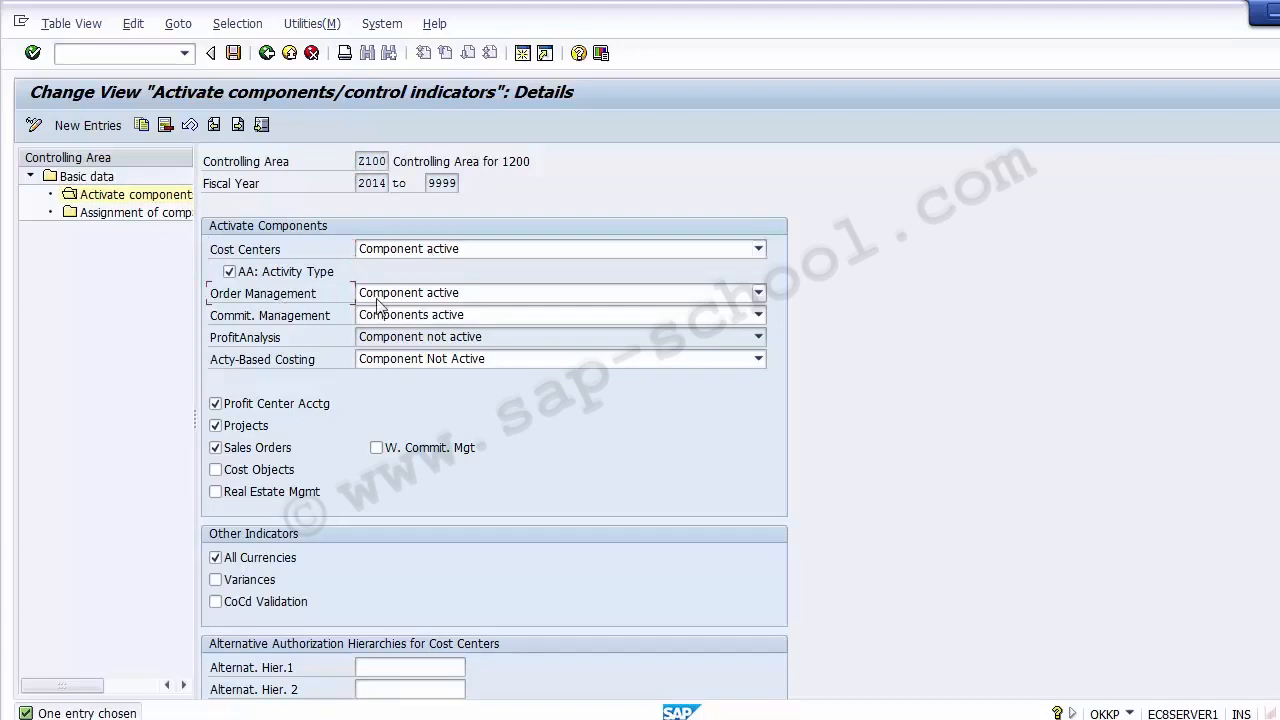
click(307, 317)
click(137, 403)
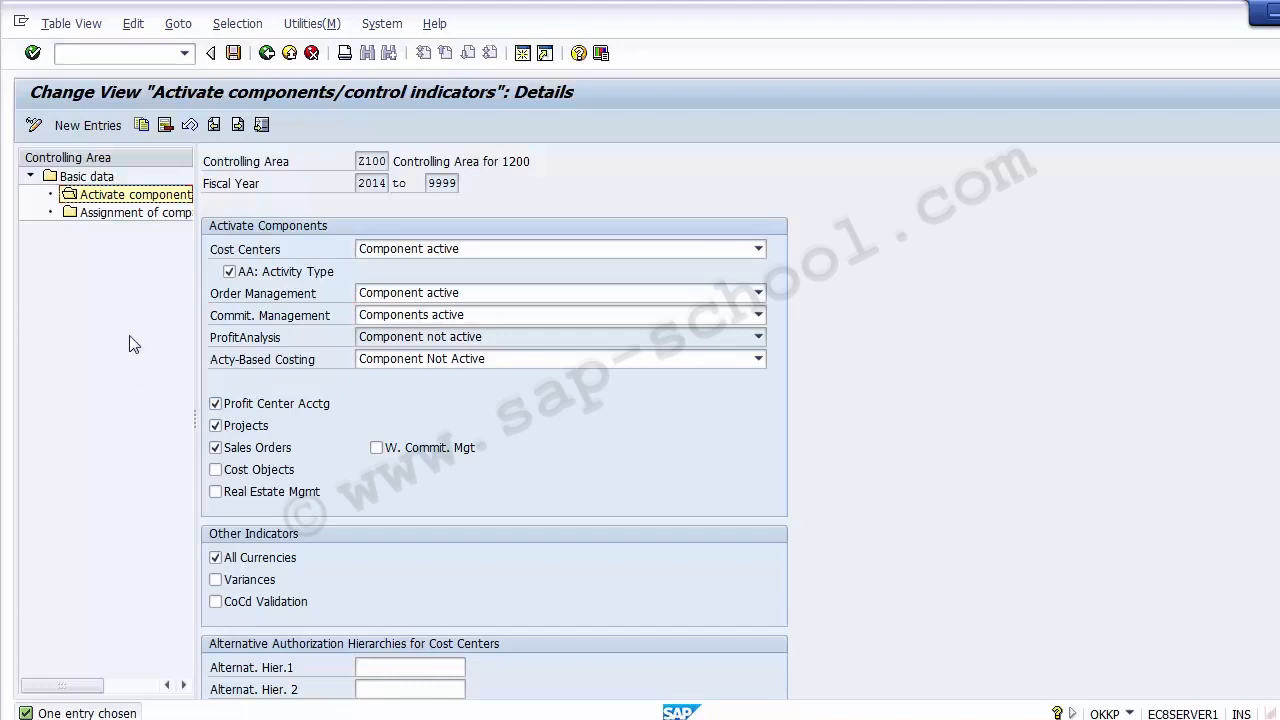
- Save the component settings of controlling area Z100 and go back out of the details and overview screens
click(268, 56)
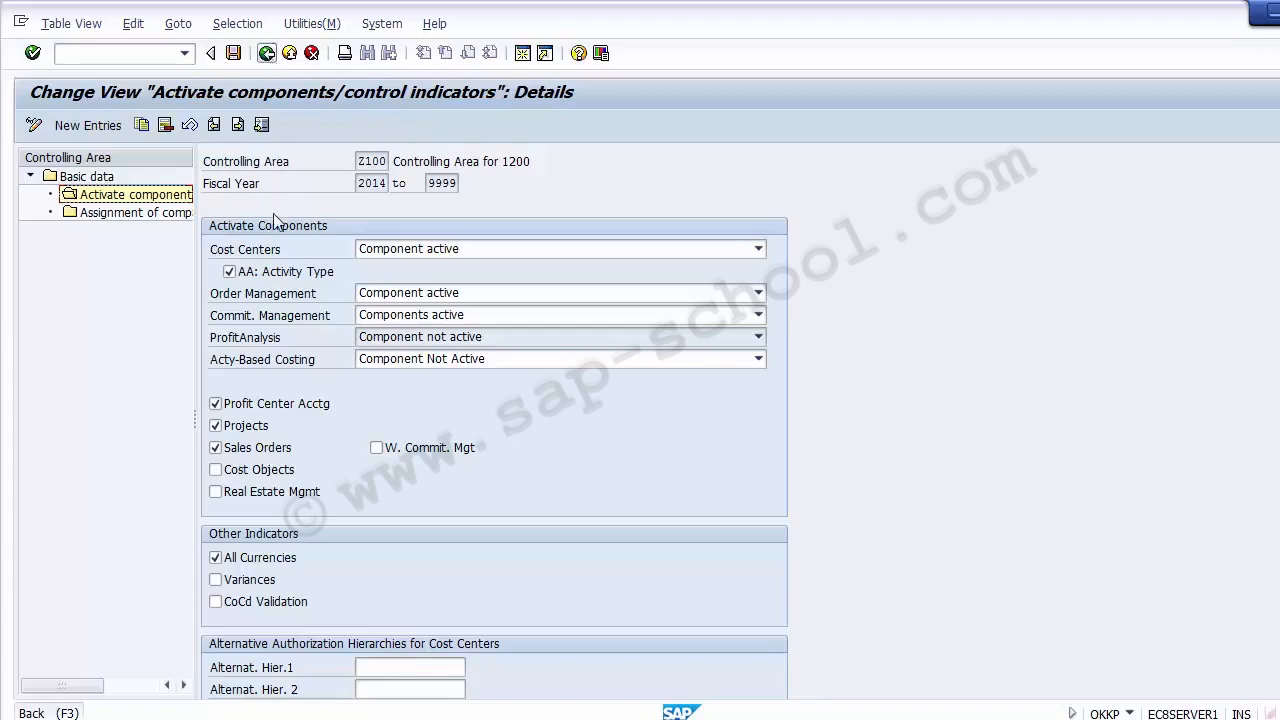
click(272, 252)
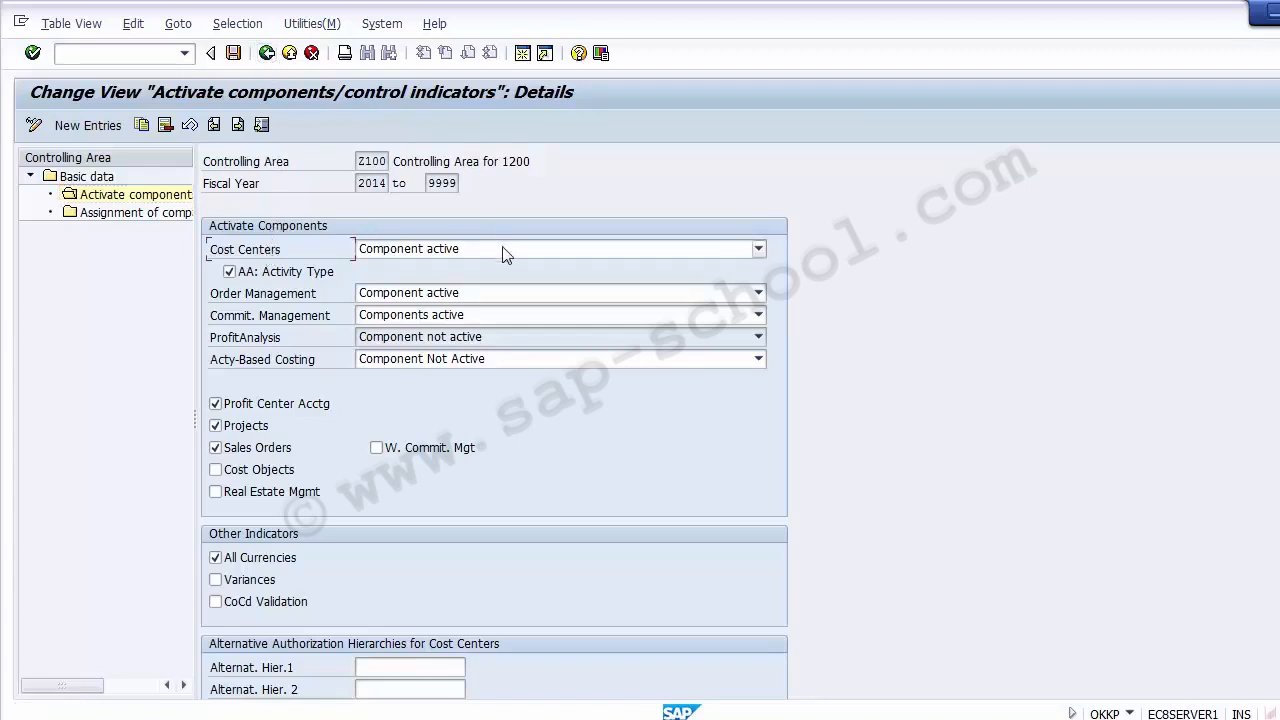
click(234, 54)
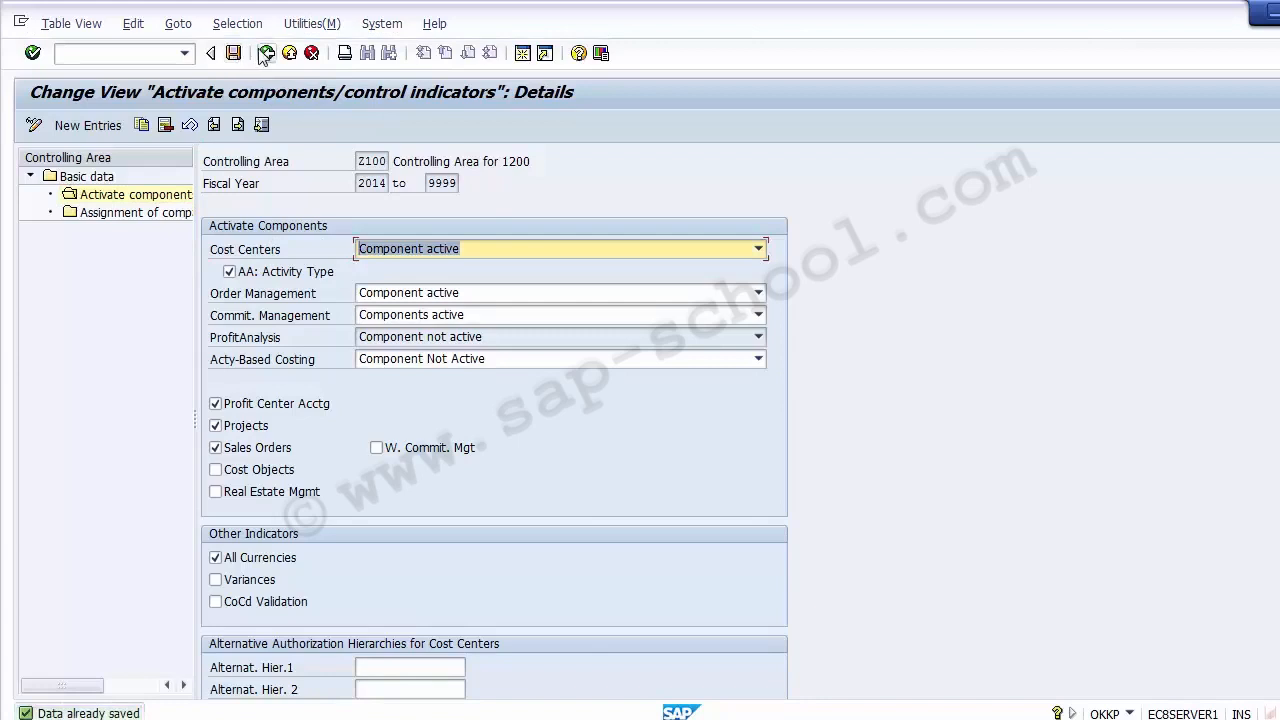
click(265, 55)
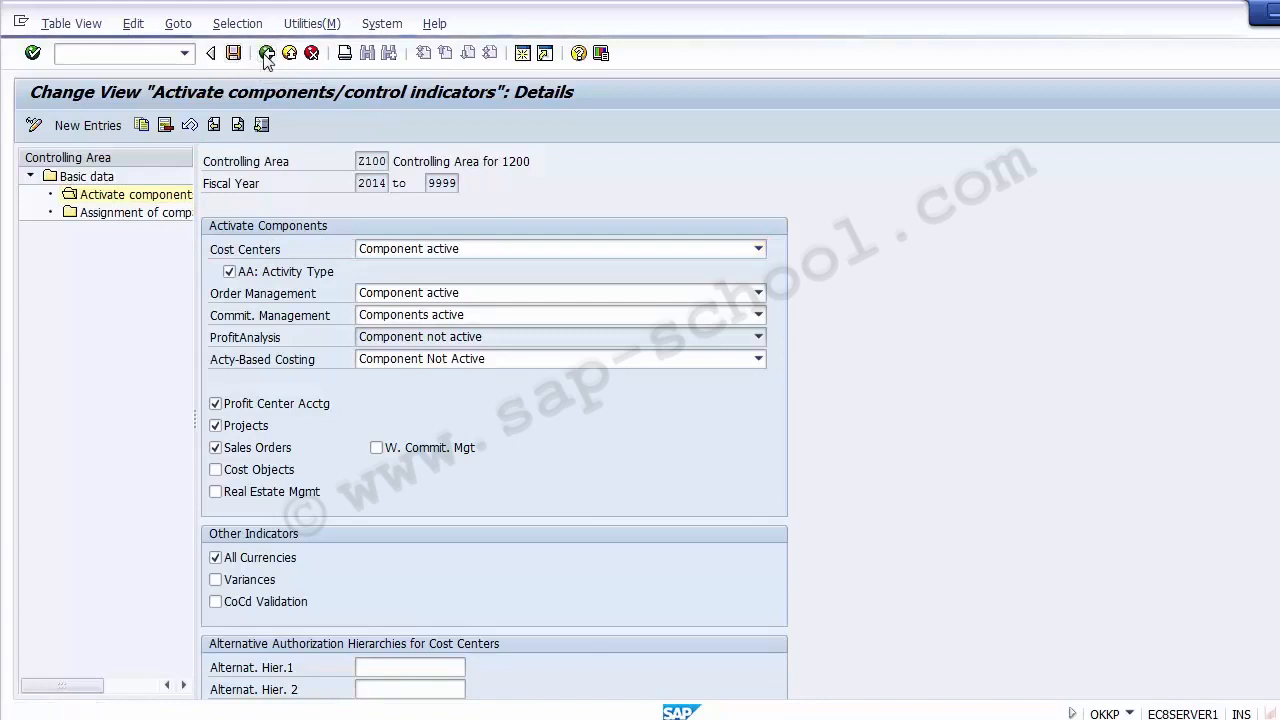
click(266, 56)
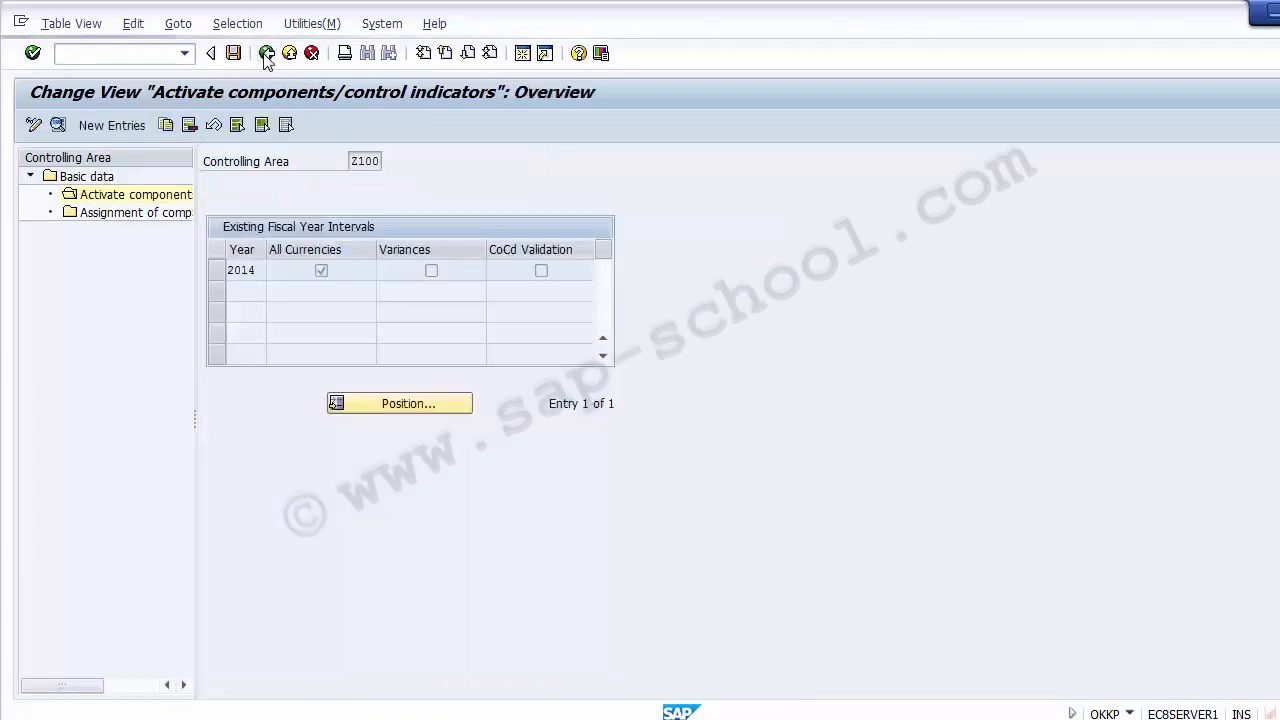
click(266, 55)
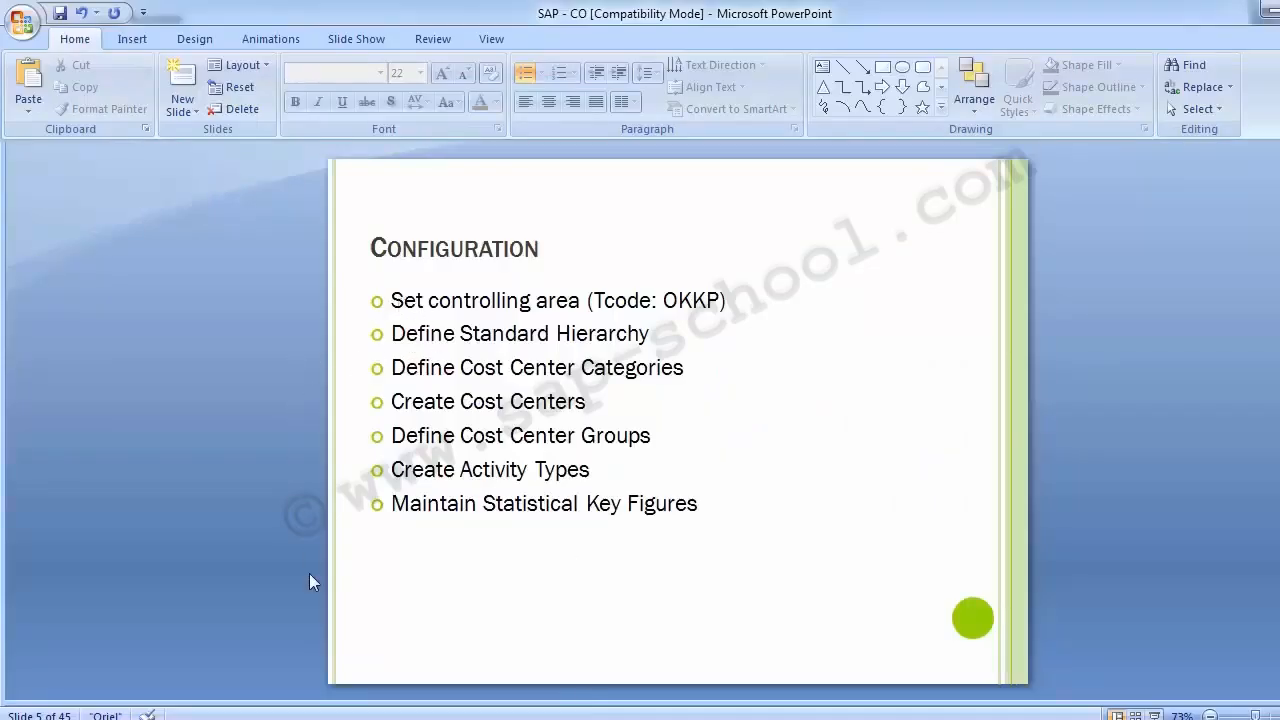
- Review the prerequisites on the Cost Center Accounting slide and return to the Configuration slide
scroll(160, 545, up, 2)
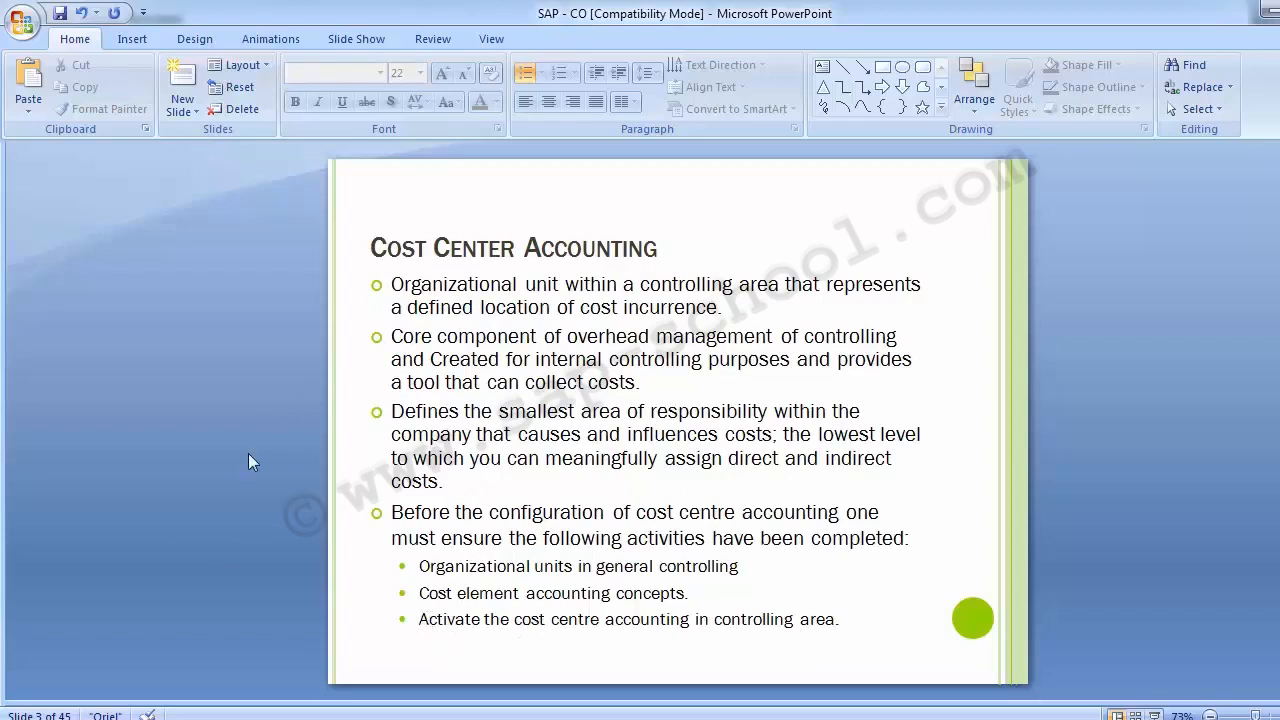
scroll(248, 453, down, 2)
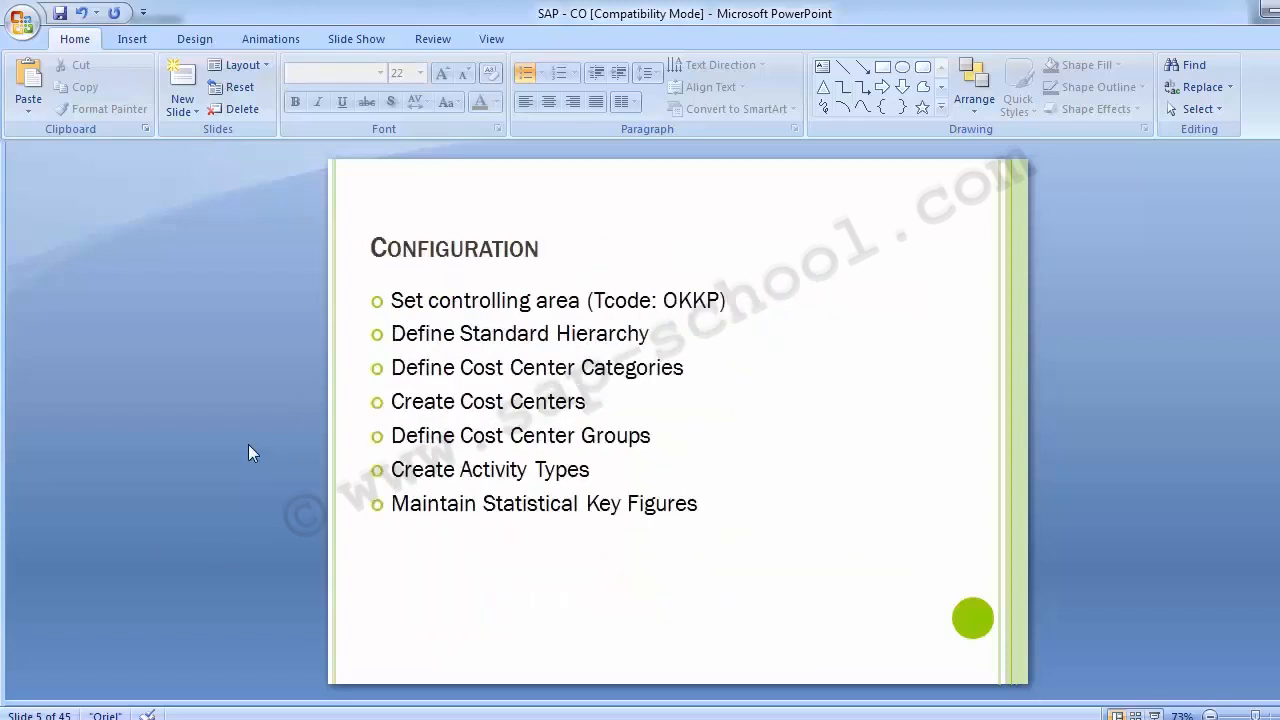
- Advance to the Standard Hierarchy slide and review its definition, menu path and transaction codes
click(408, 310)
click(257, 336)
scroll(255, 332, down, 1)
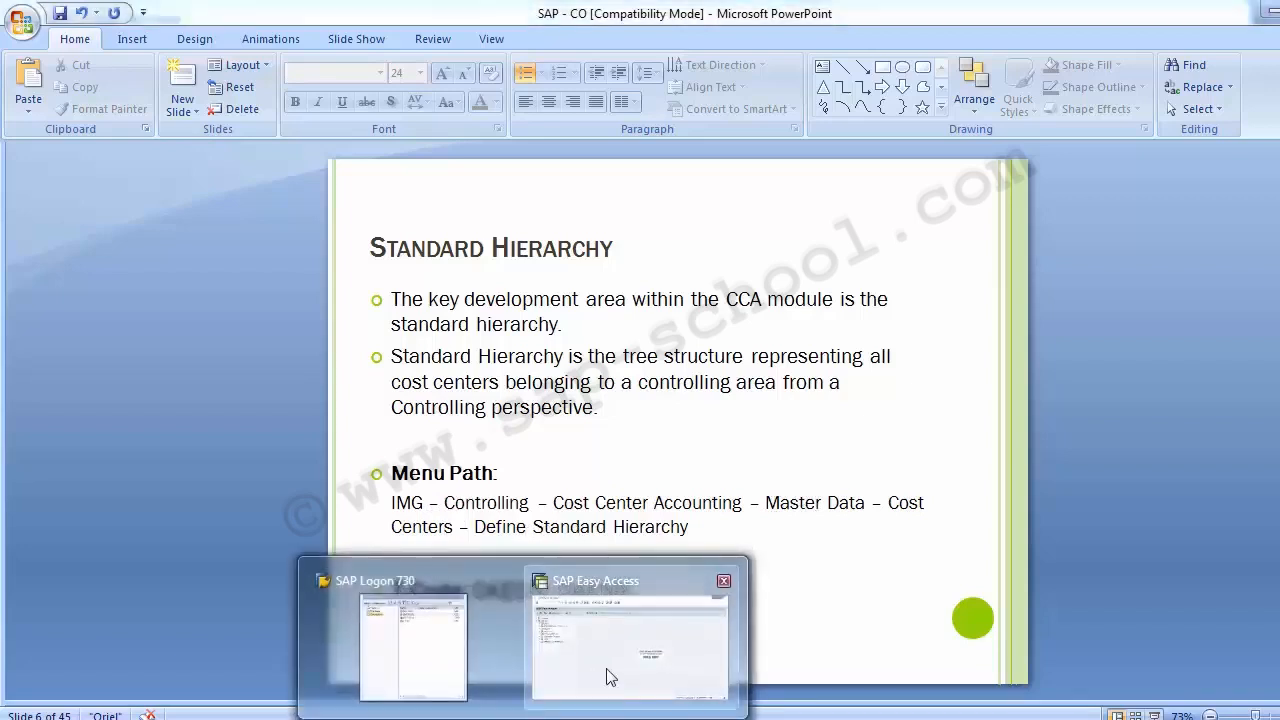
- Switch to SAP Easy Access, run transaction SPRO and display the SAP Reference IMG
click(606, 674)
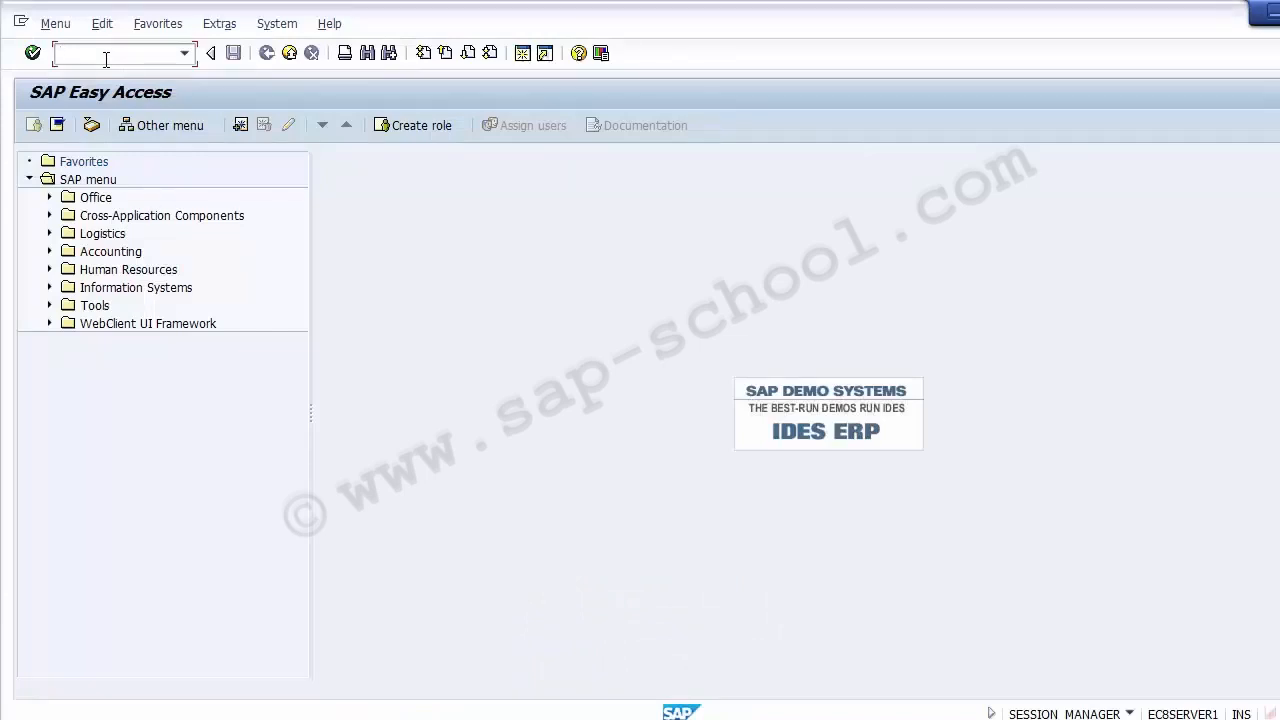
text(SPRO)
key(Return)
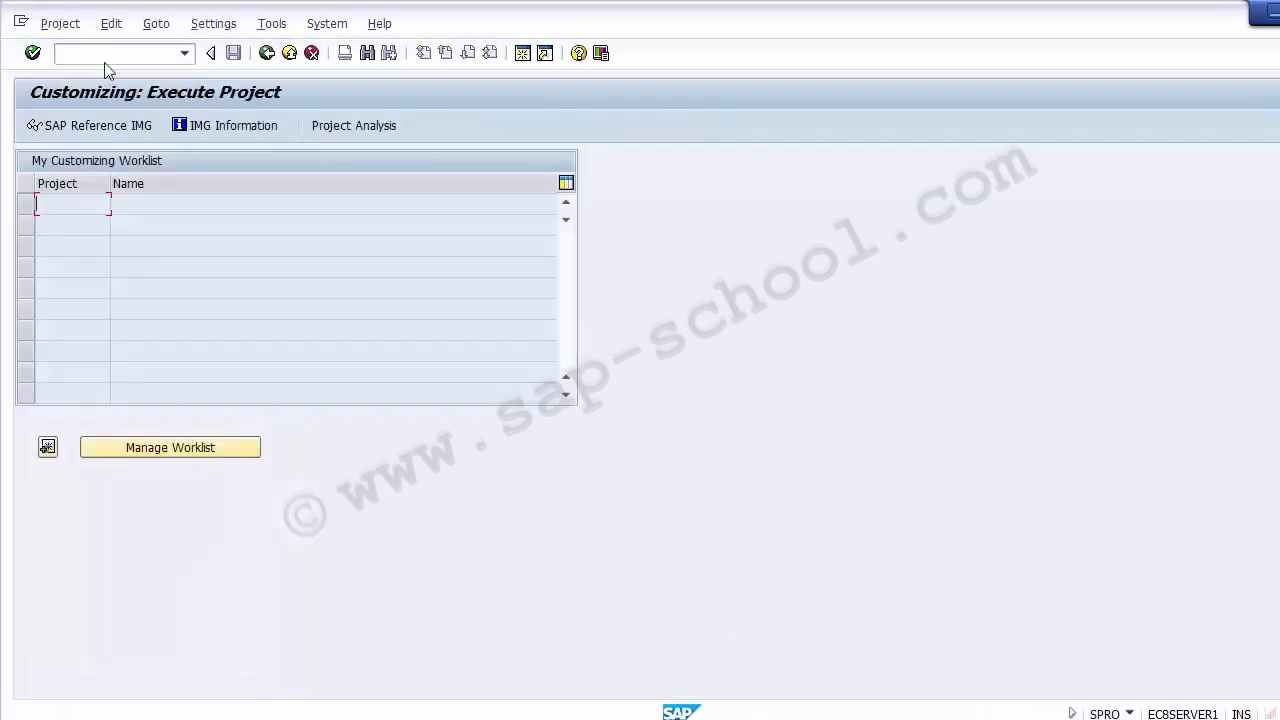
click(87, 131)
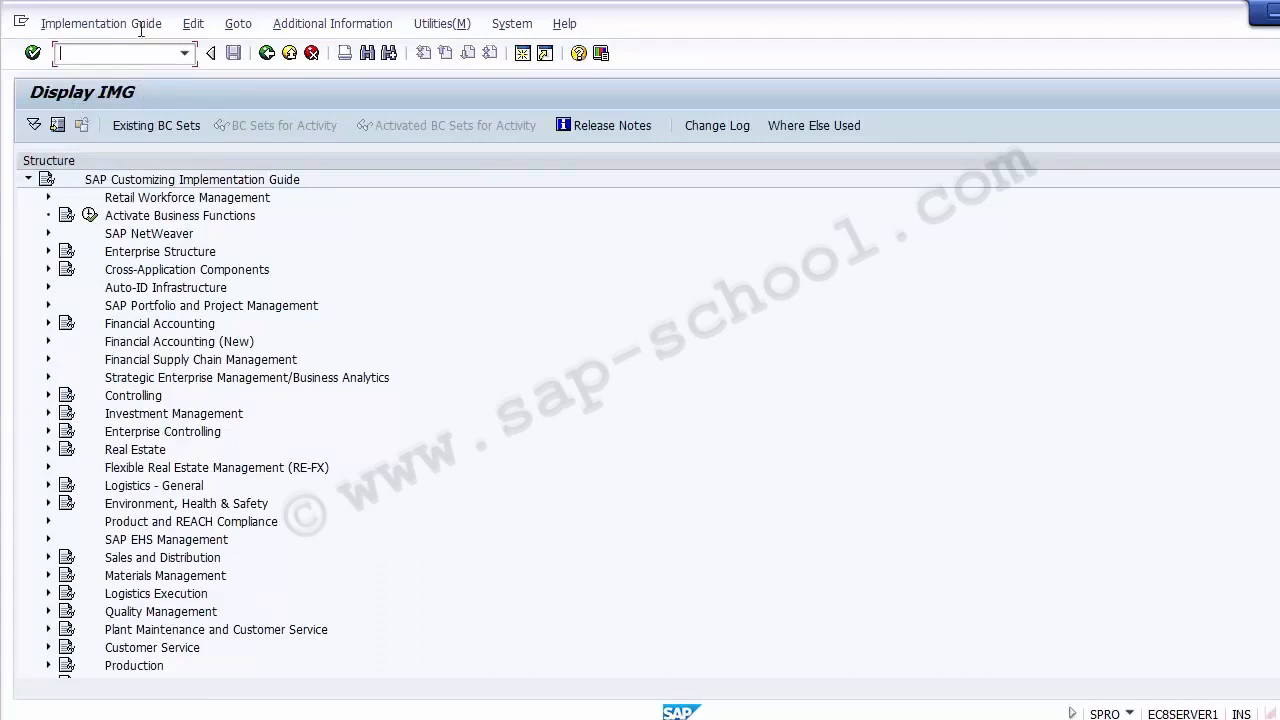
- Expand the implementation guide through Controlling, Cost Center Accounting and Master Data to the Cost Centers activities
click(140, 396)
click(49, 396)
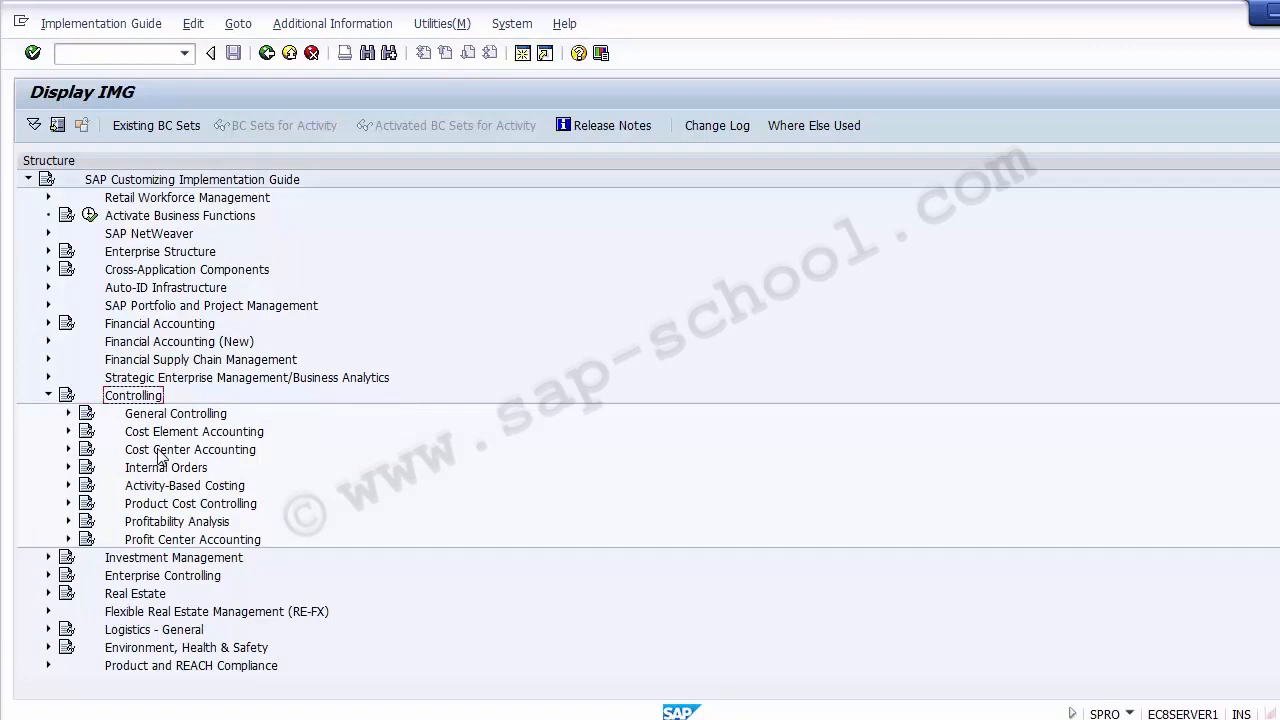
click(160, 452)
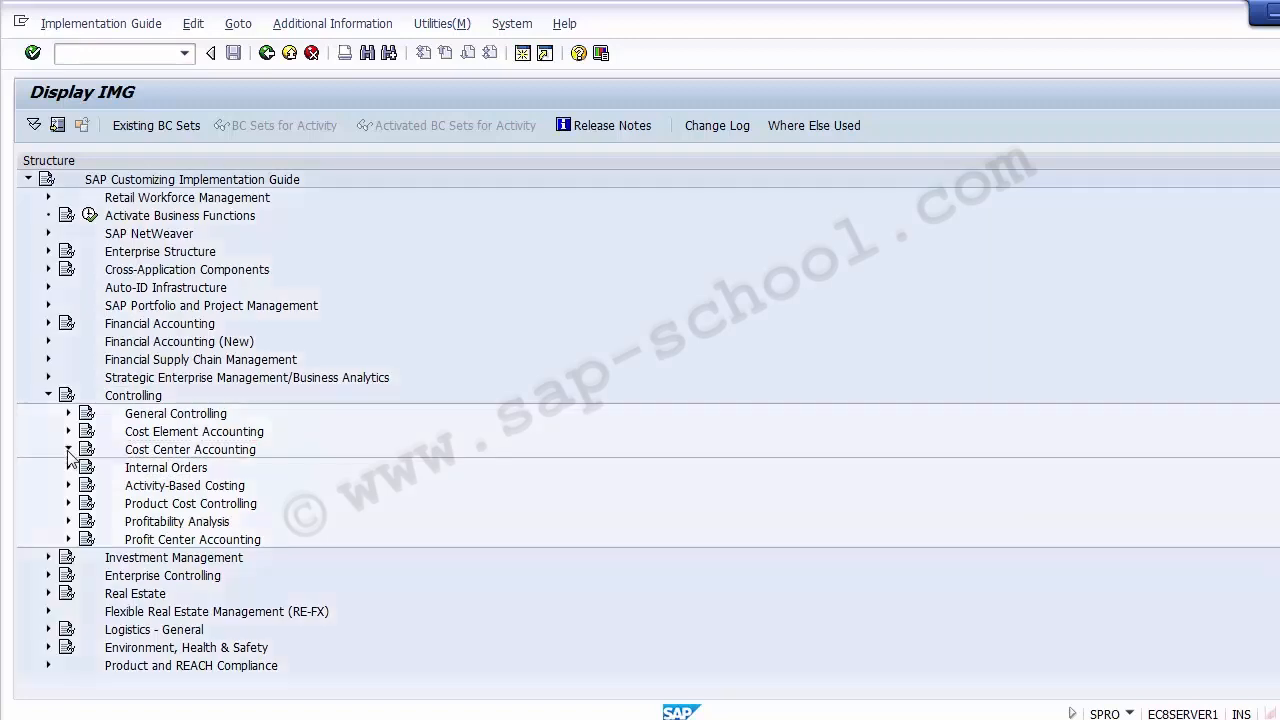
click(68, 452)
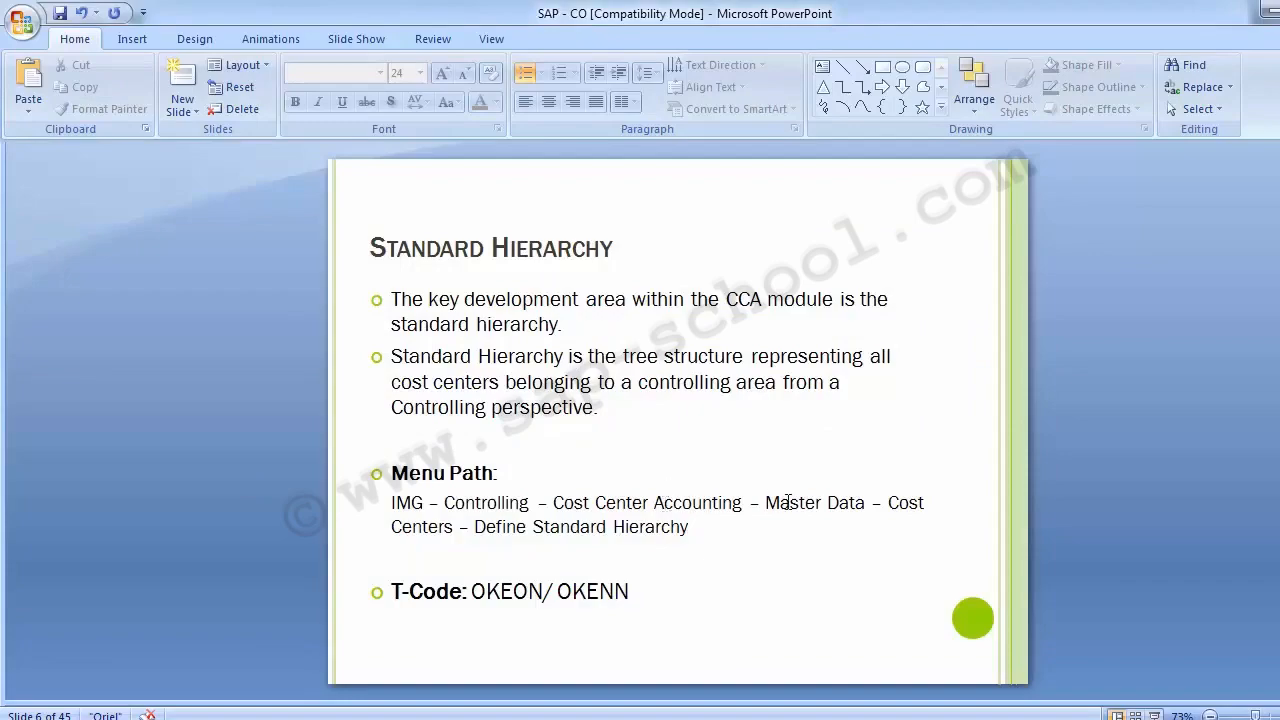
key(alt+Tab)
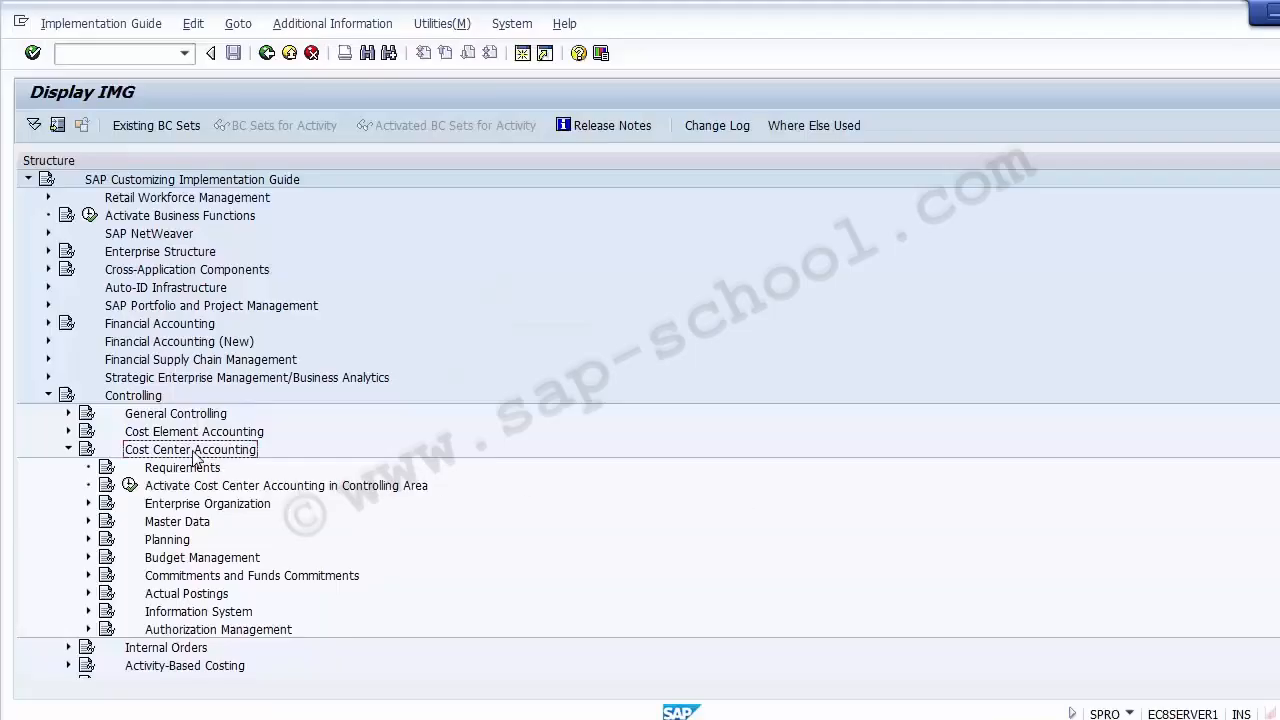
click(184, 521)
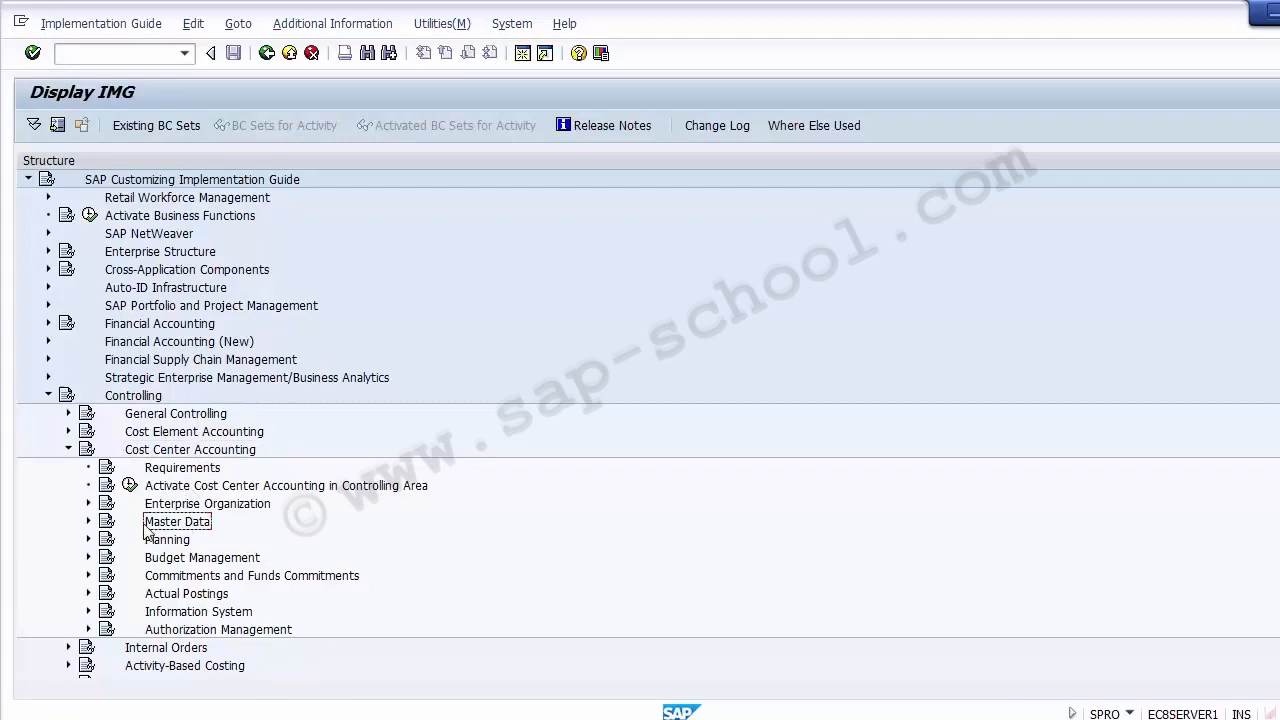
click(89, 521)
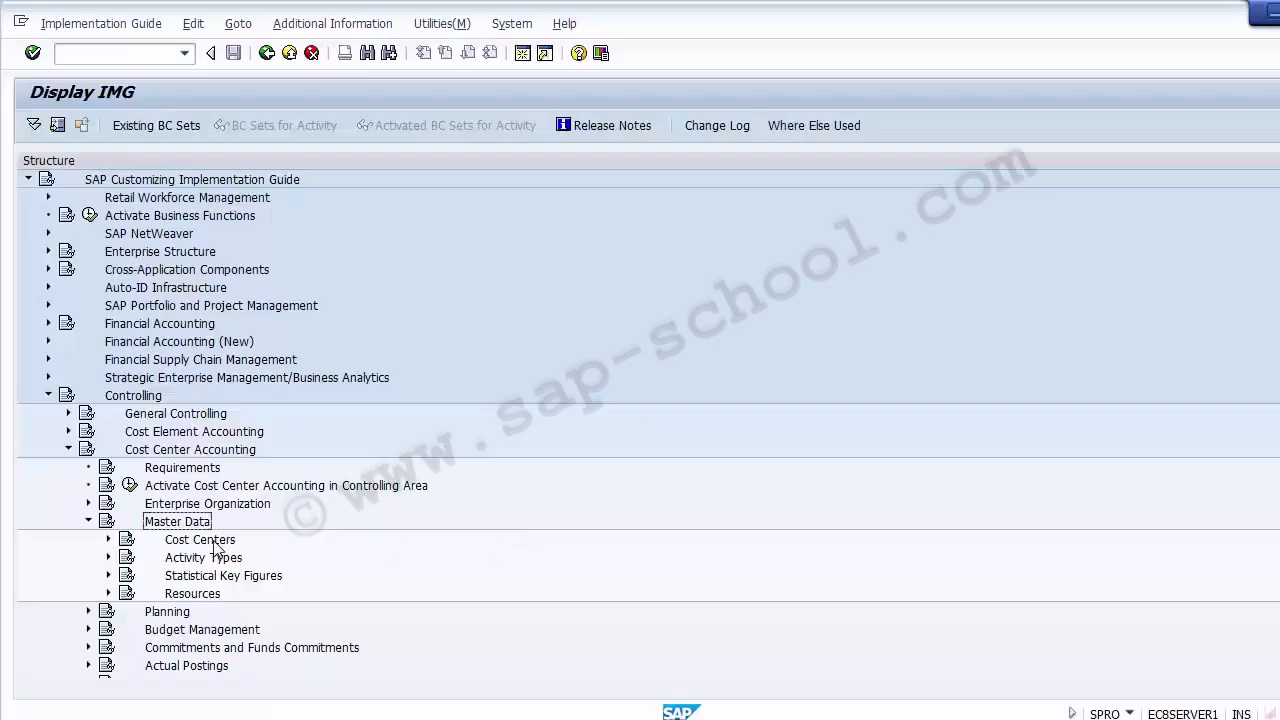
click(211, 545)
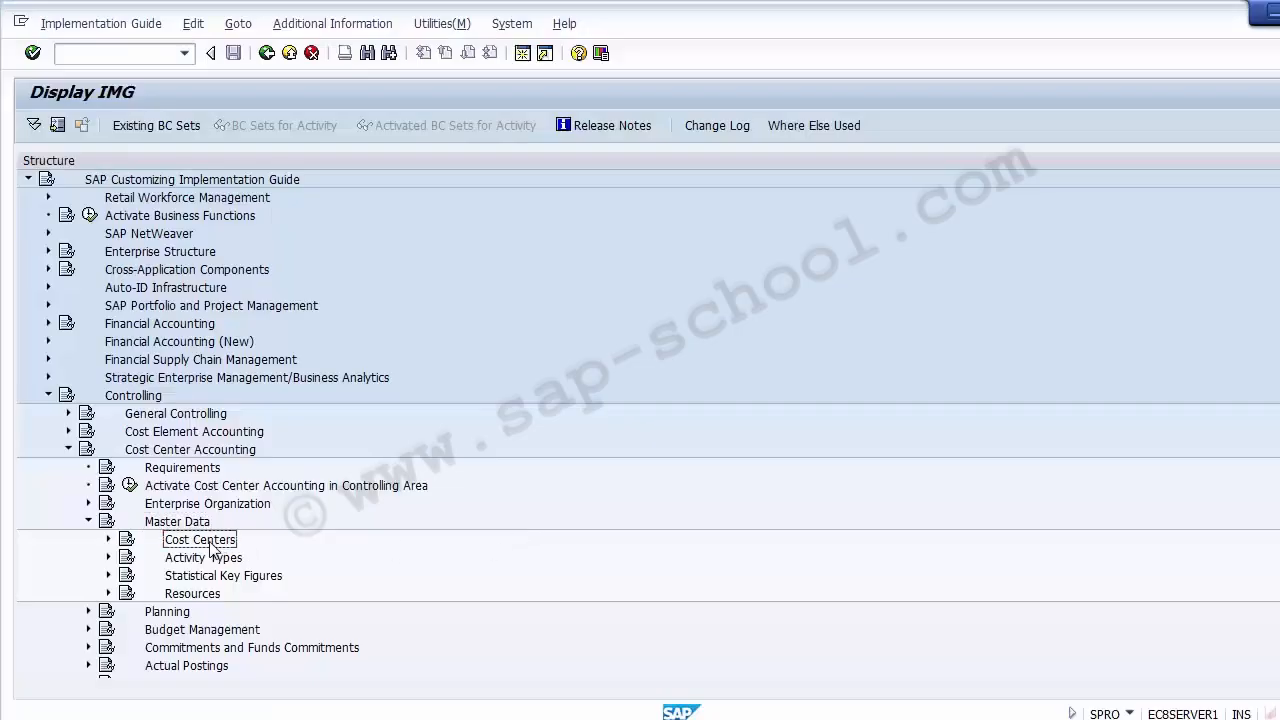
click(108, 540)
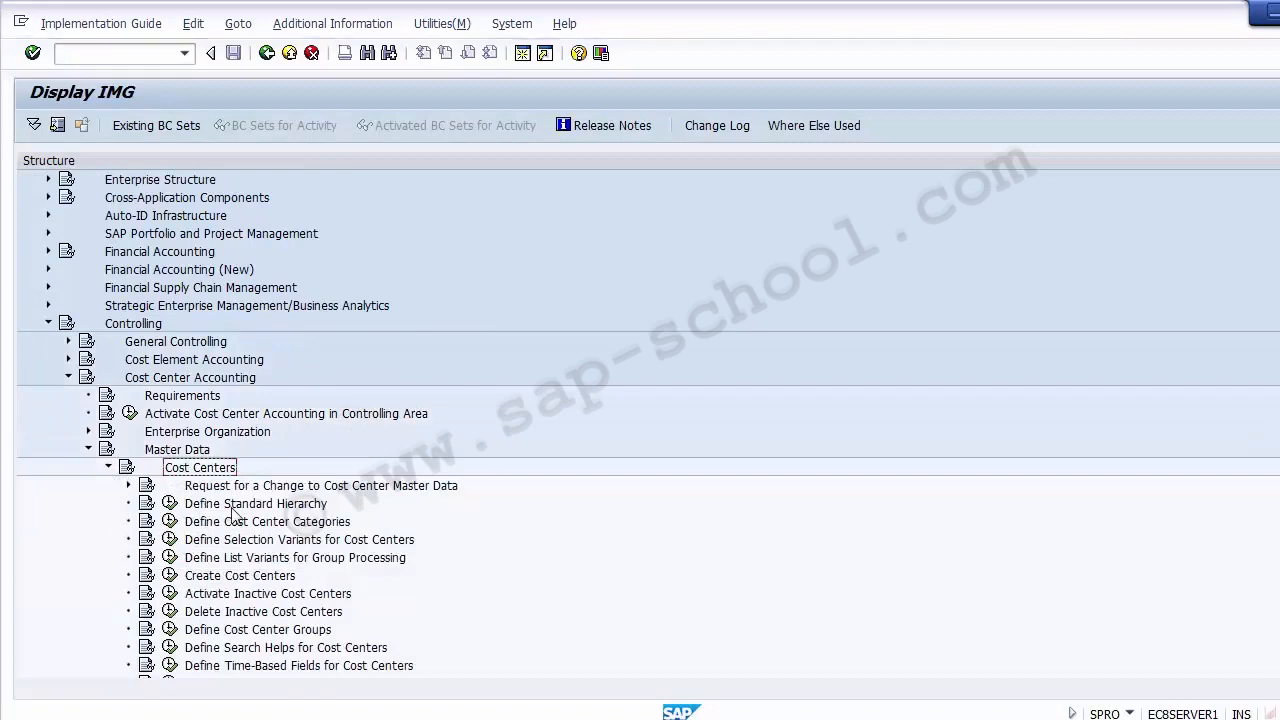
- Execute the Define Standard Hierarchy activity for controlling area Z100
click(236, 508)
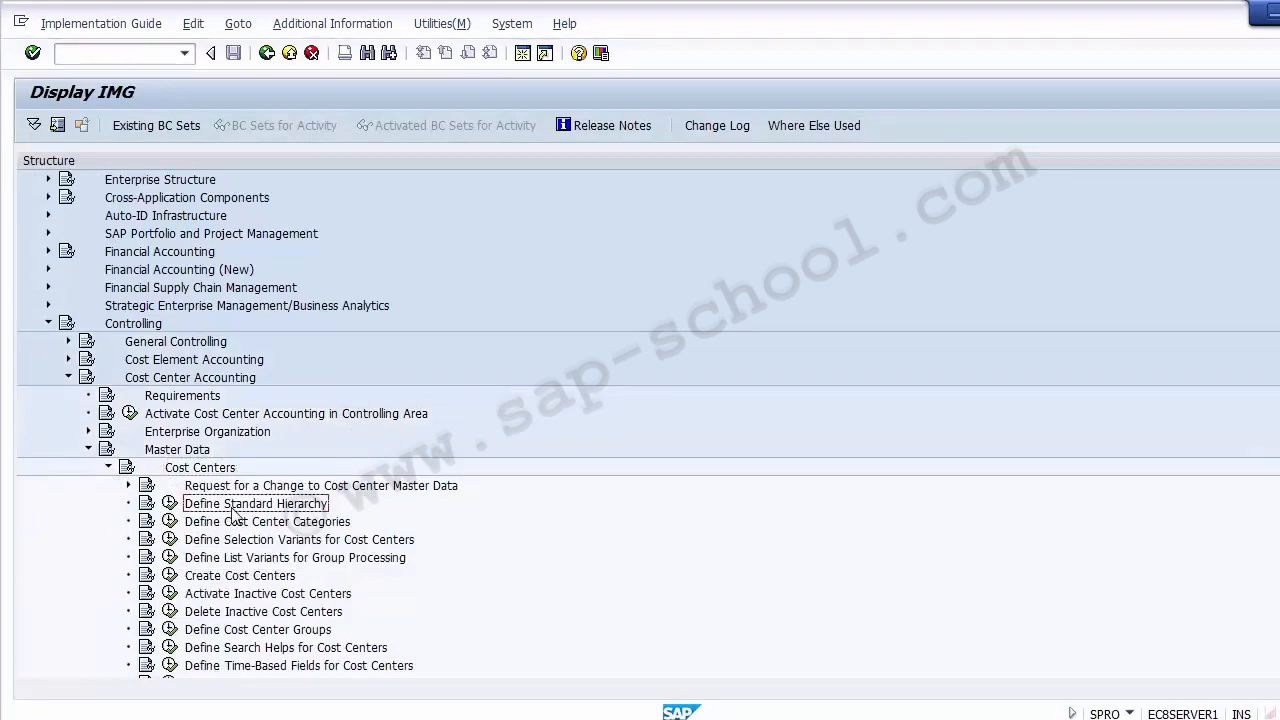
click(127, 326)
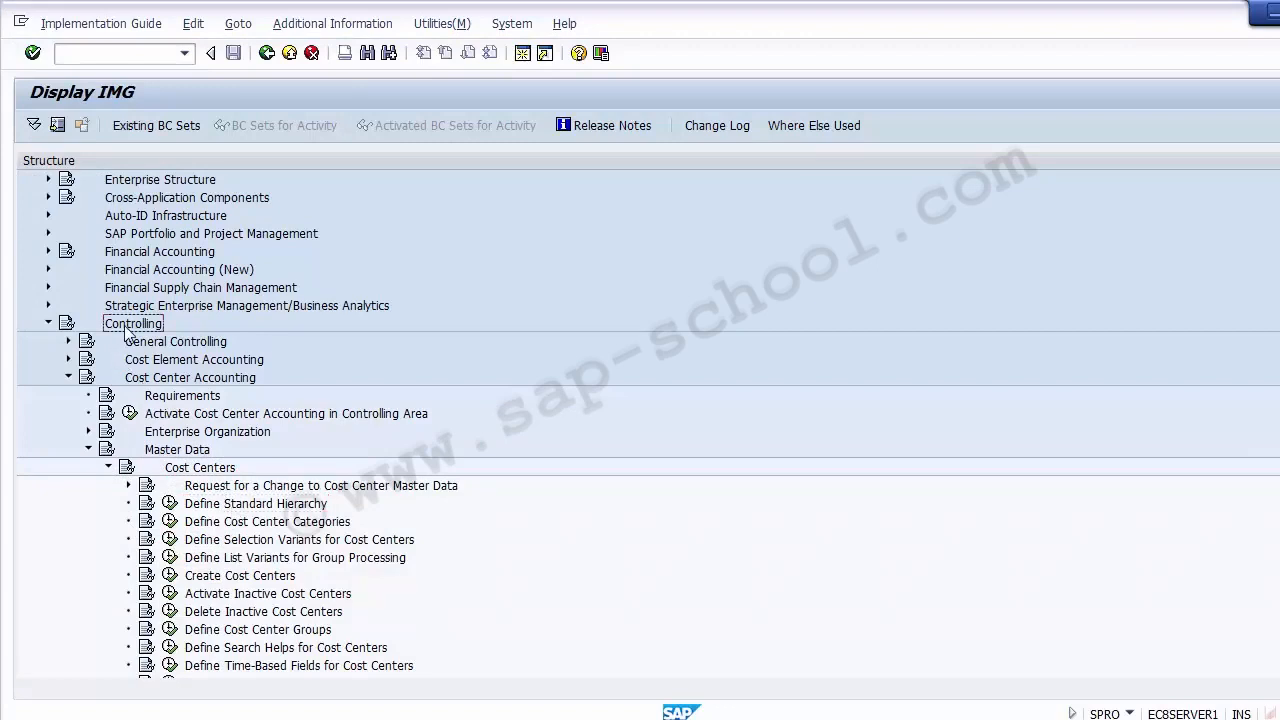
click(157, 380)
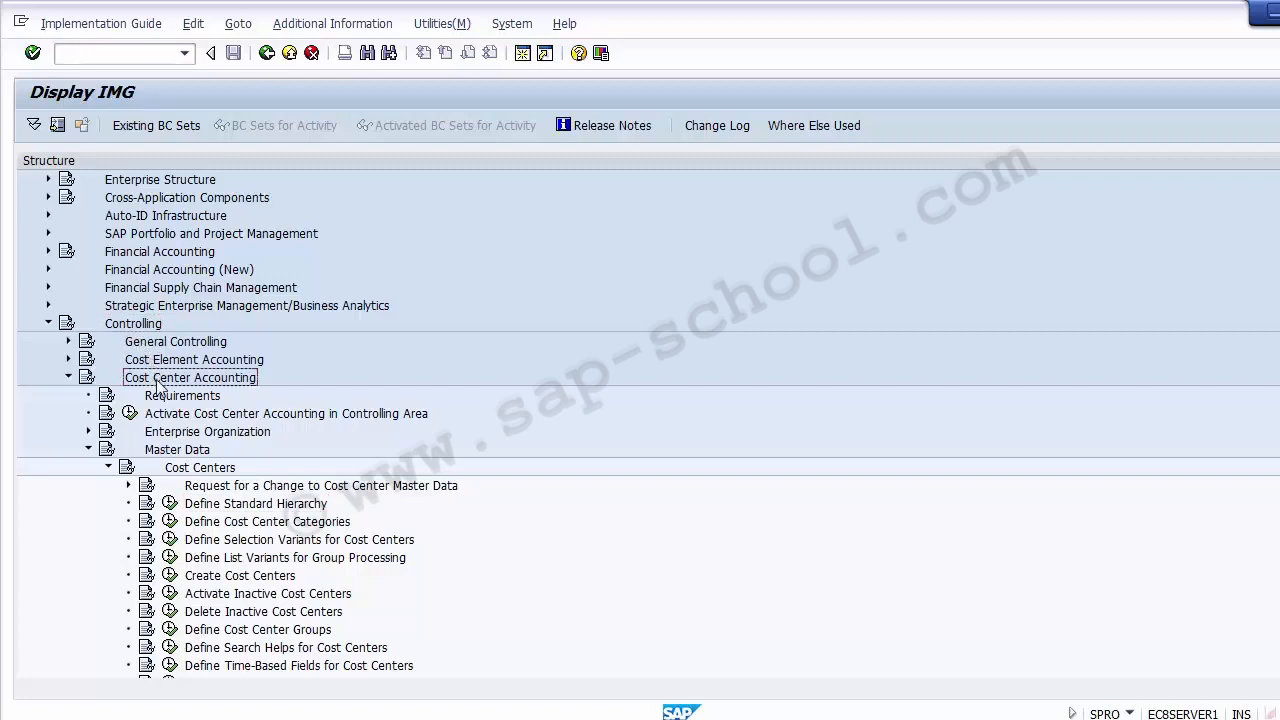
click(170, 452)
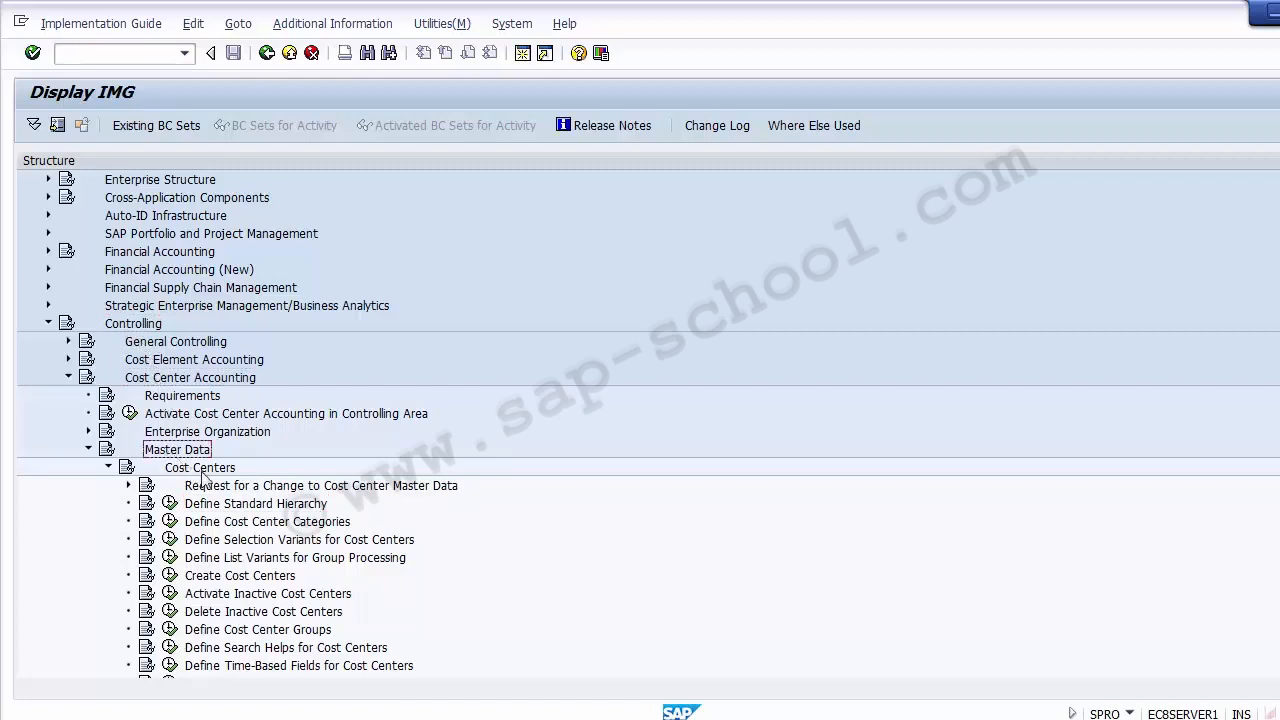
click(201, 471)
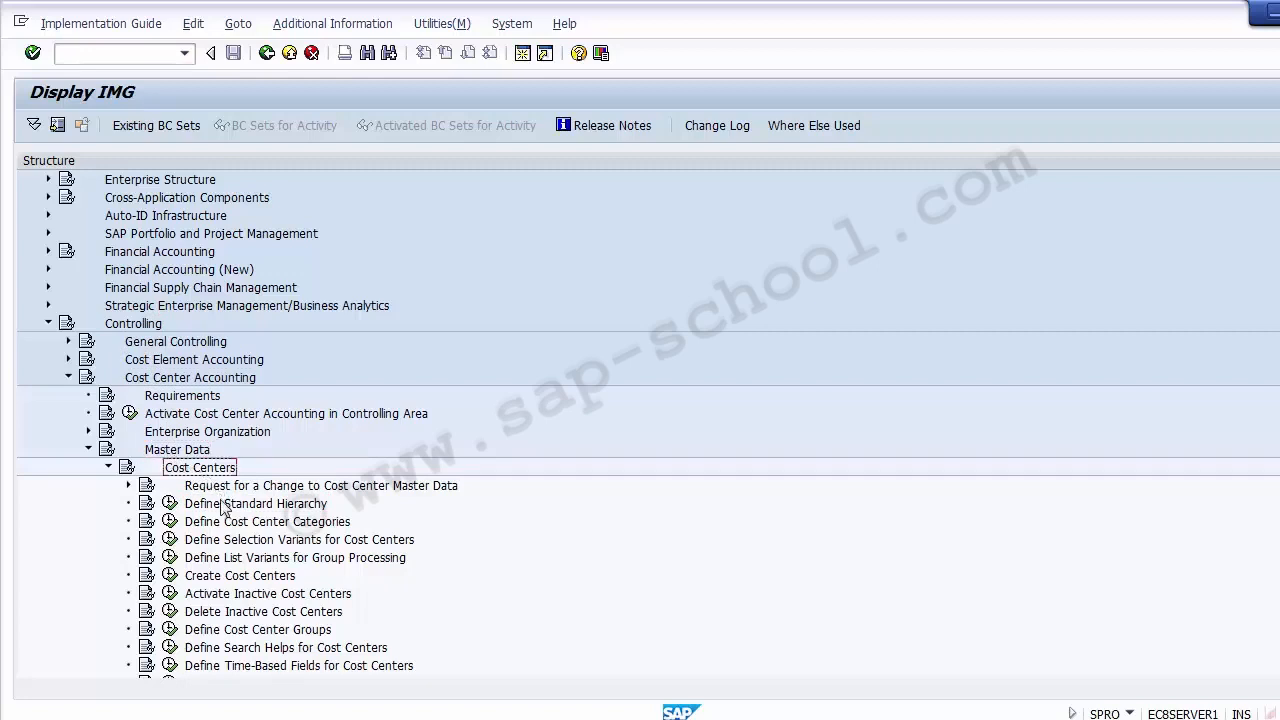
click(225, 507)
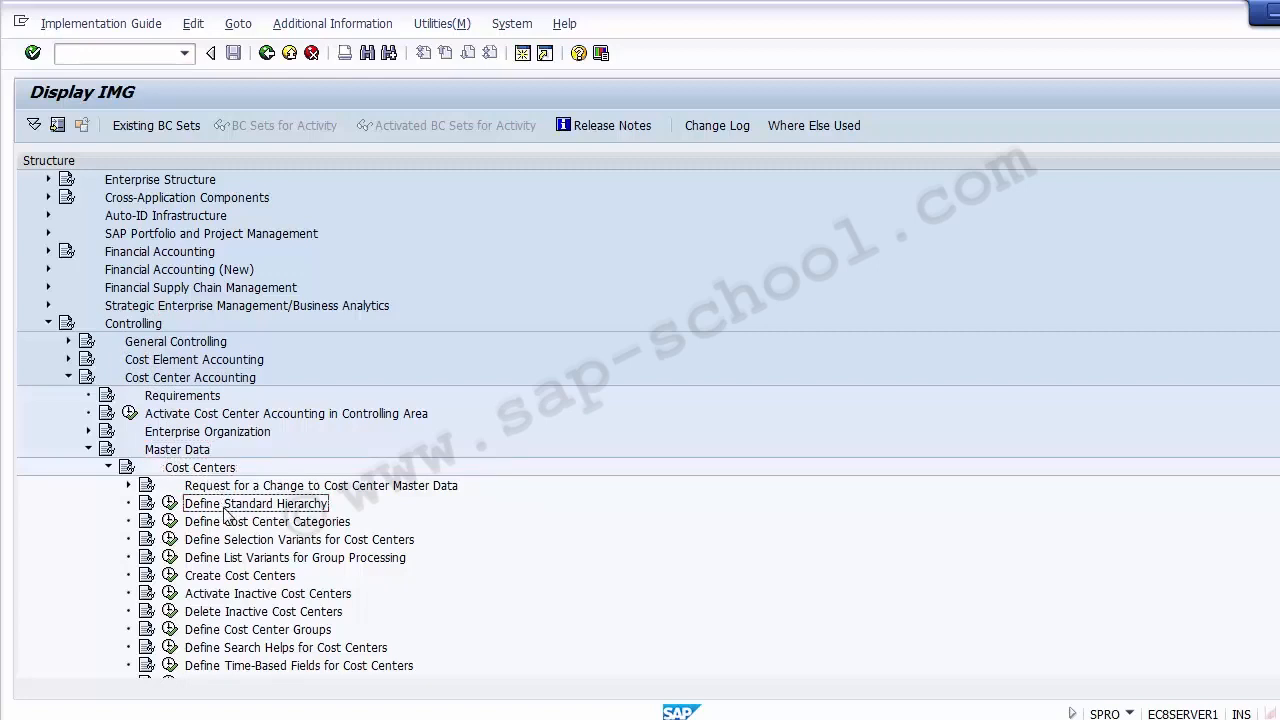
click(171, 508)
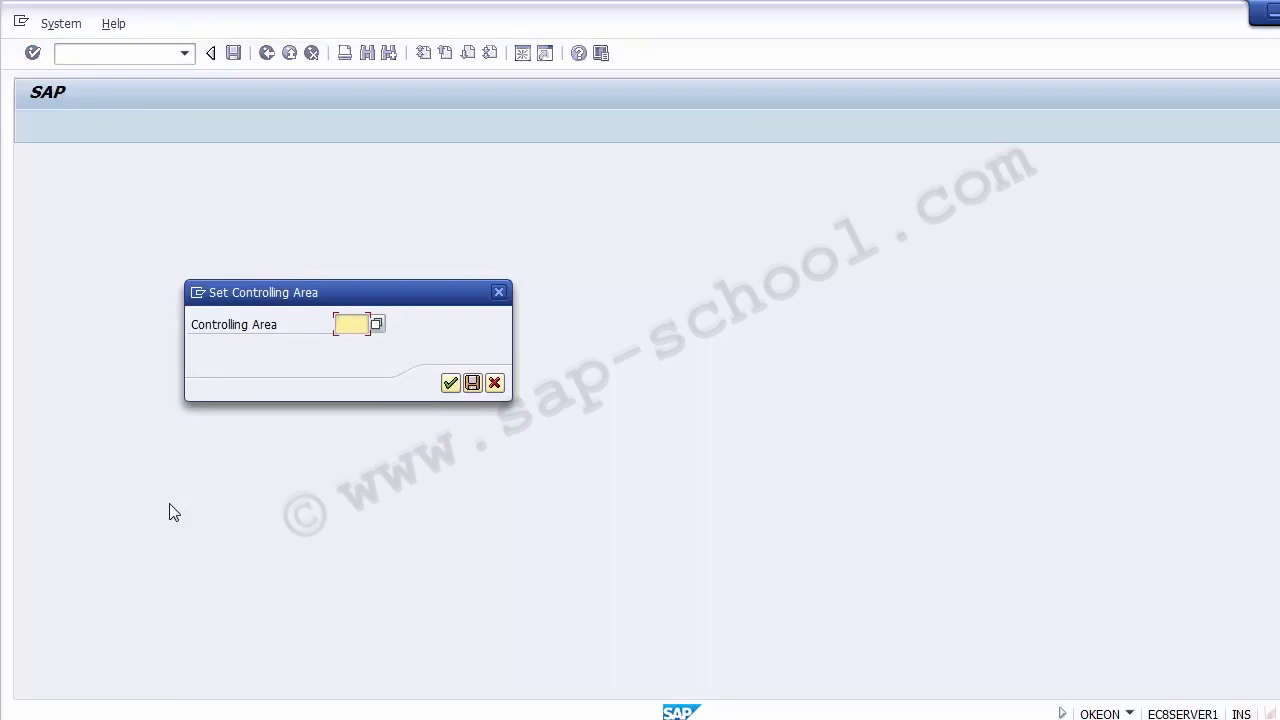
text(Z)
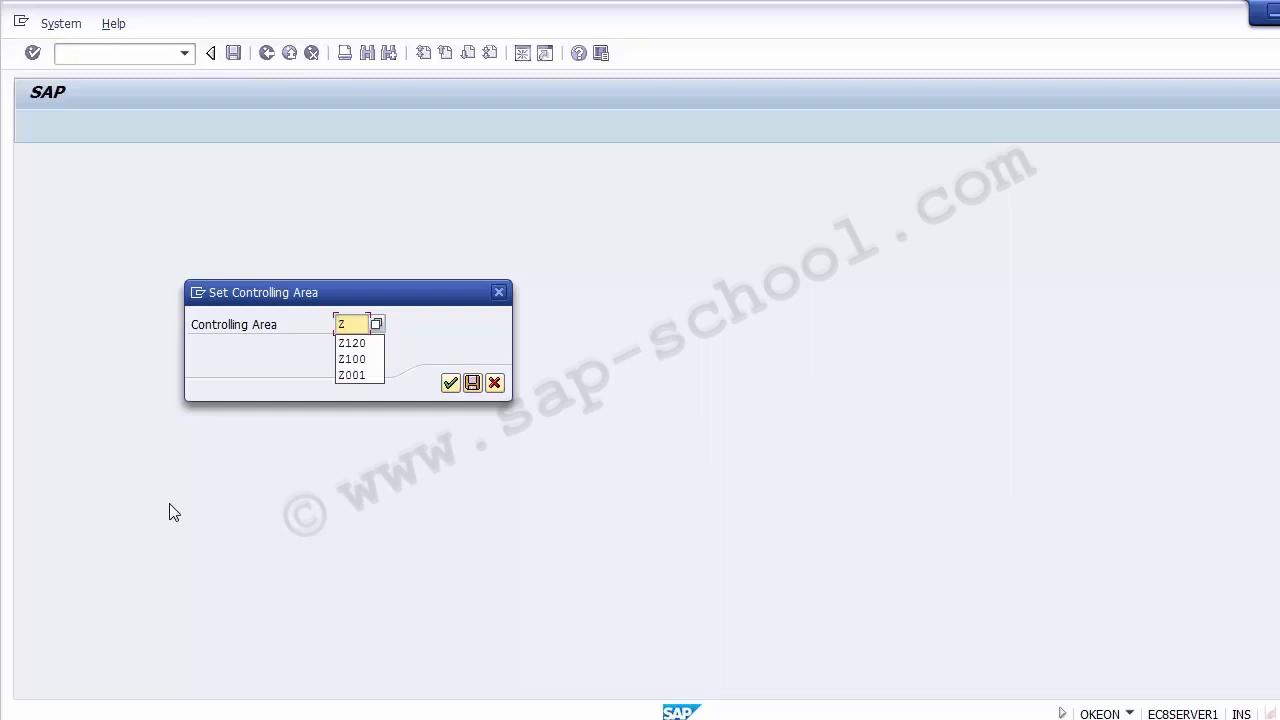
text(100)
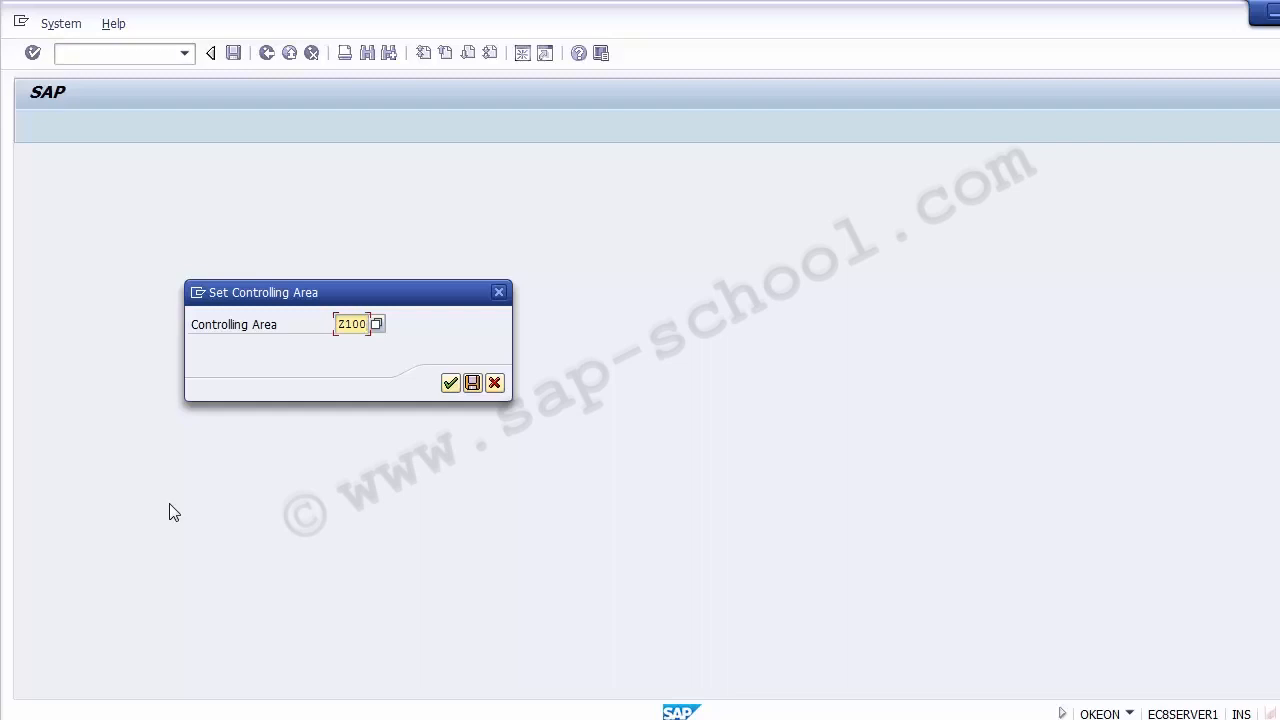
click(450, 385)
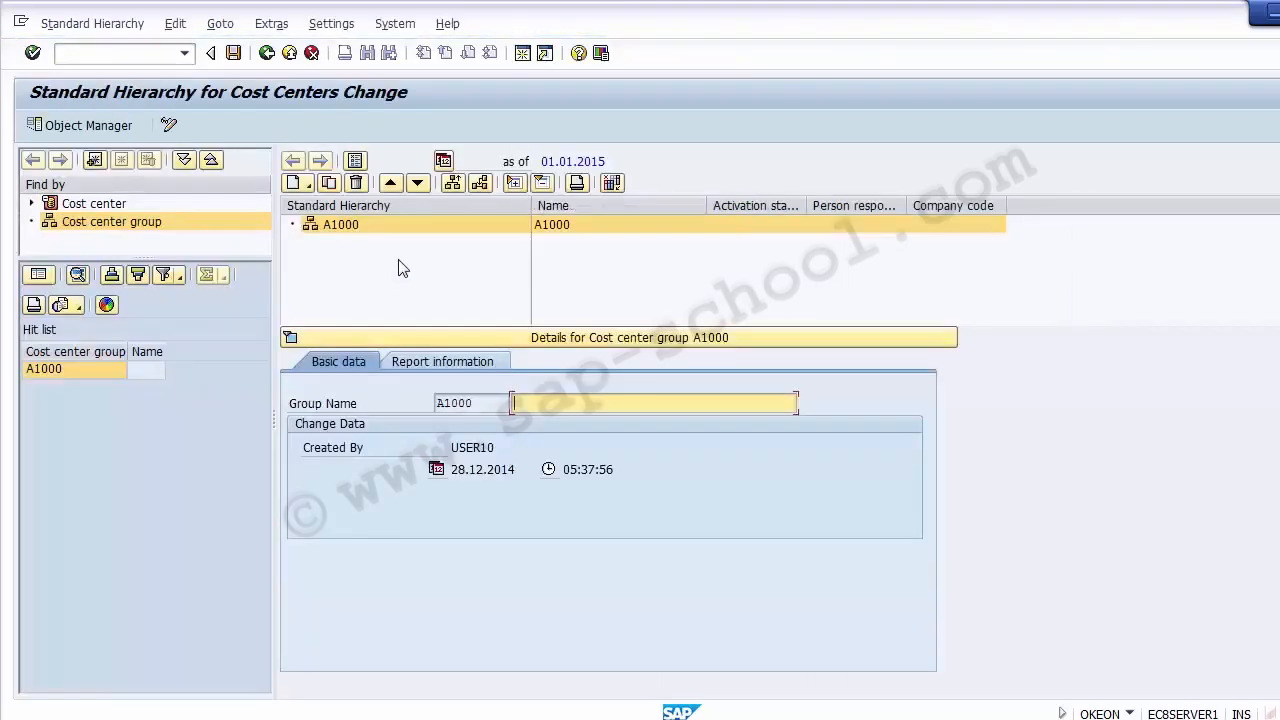
- Examine the top node A1000 of the standard hierarchy and its name
click(618, 285)
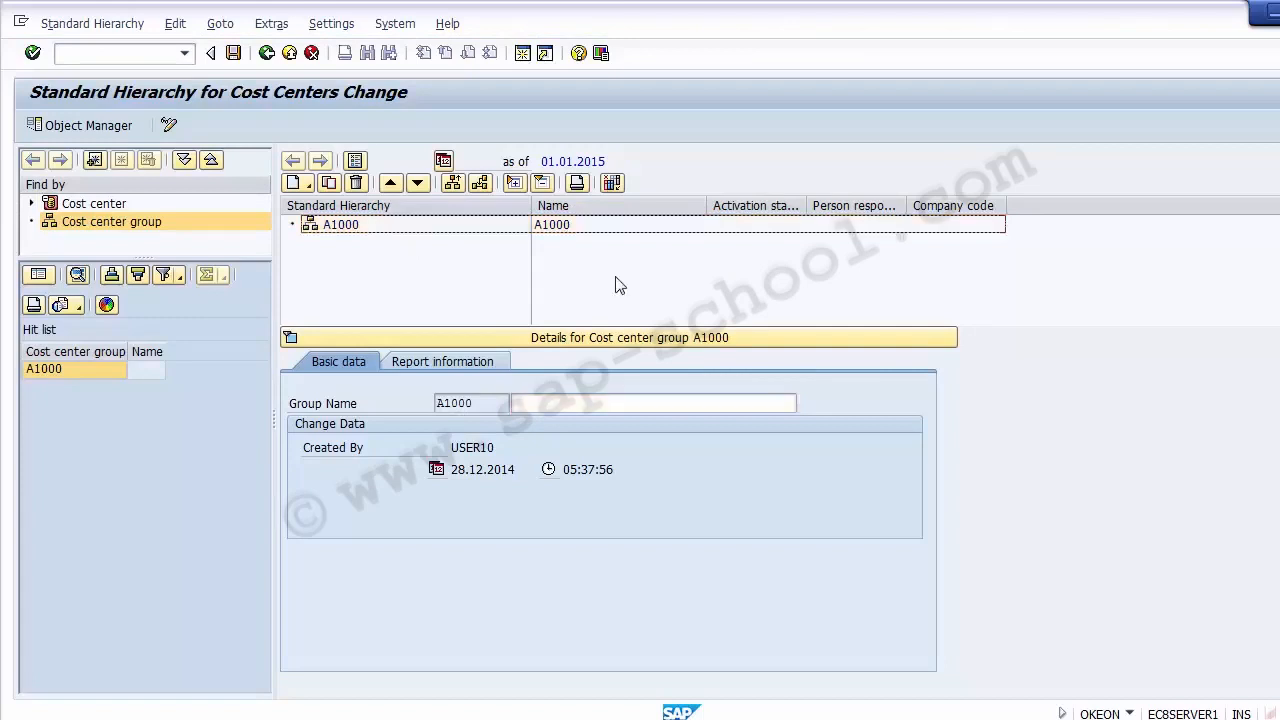
click(343, 228)
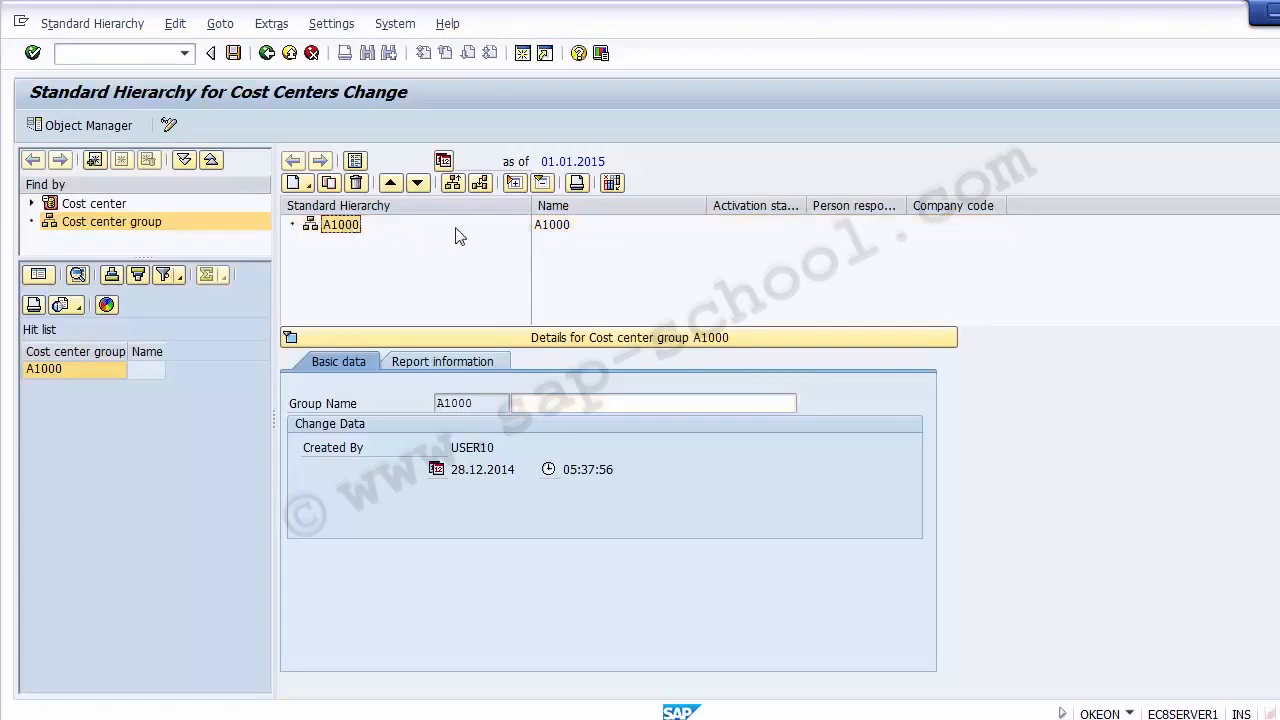
click(550, 226)
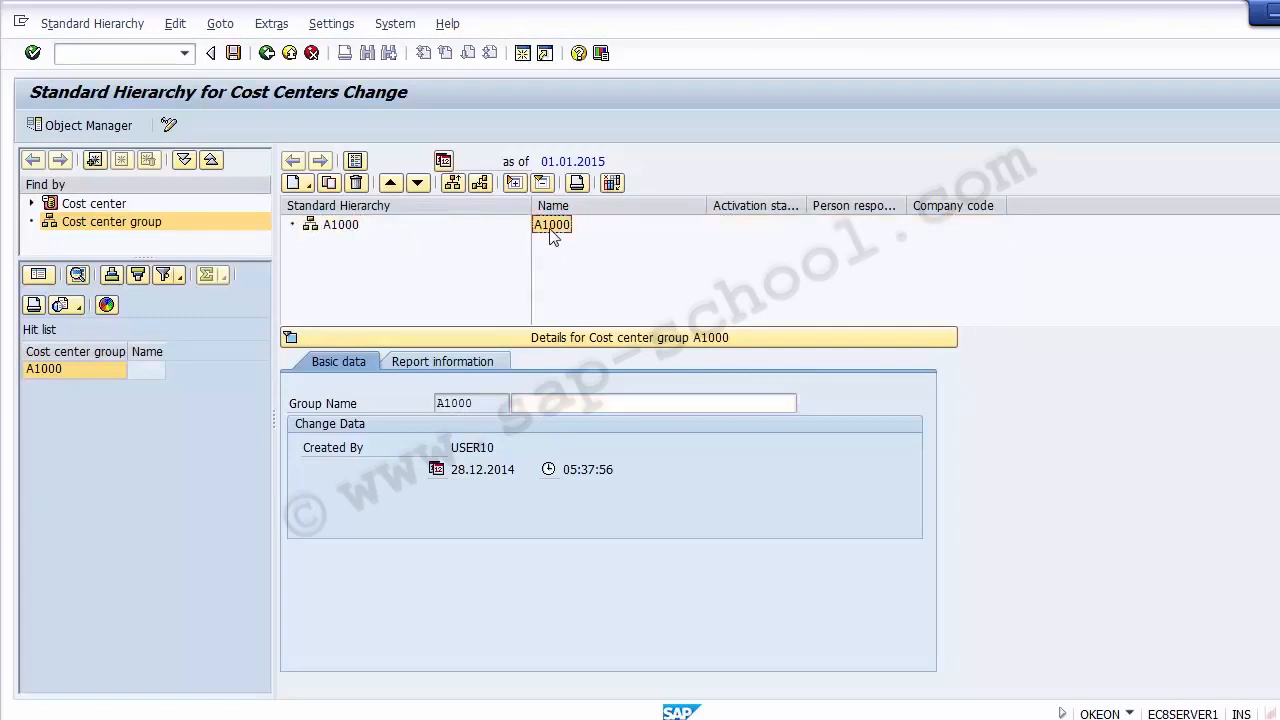
click(341, 228)
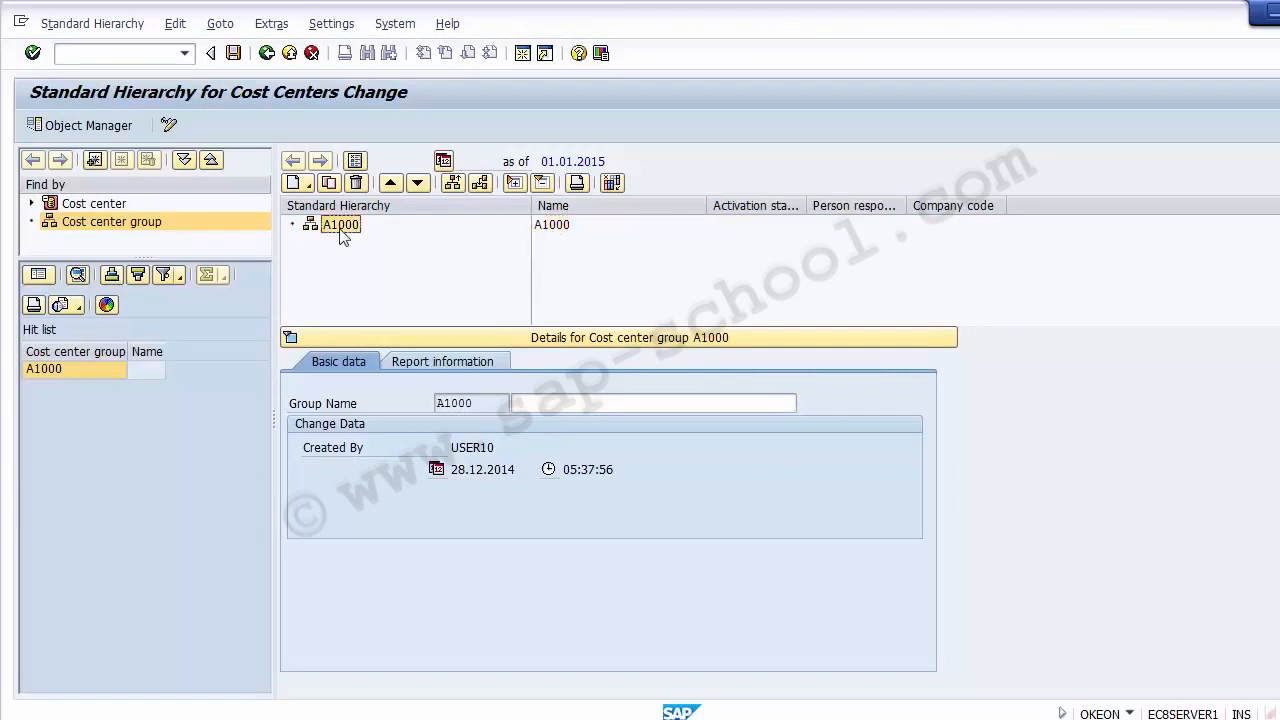
click(102, 54)
text(/)
key(Return)
click(548, 228)
- Toggle the standard hierarchy between display and change mode and view the object types that can be created under A1000
click(169, 127)
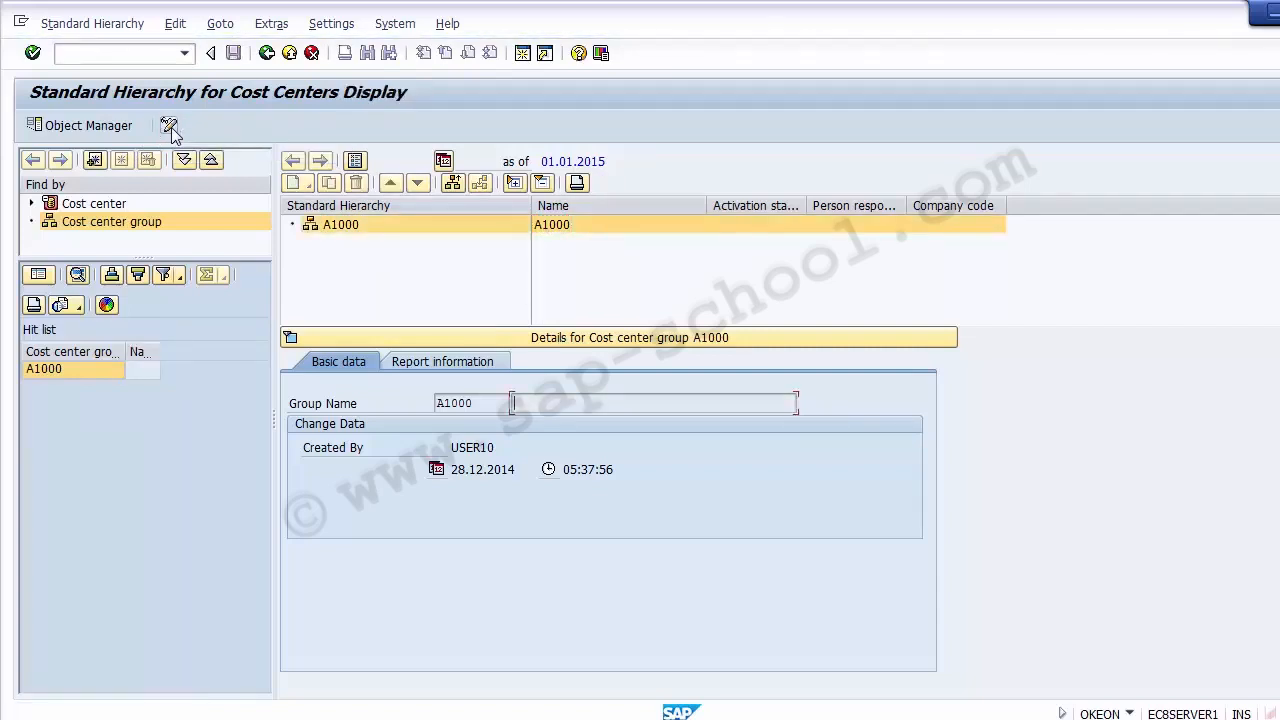
click(171, 127)
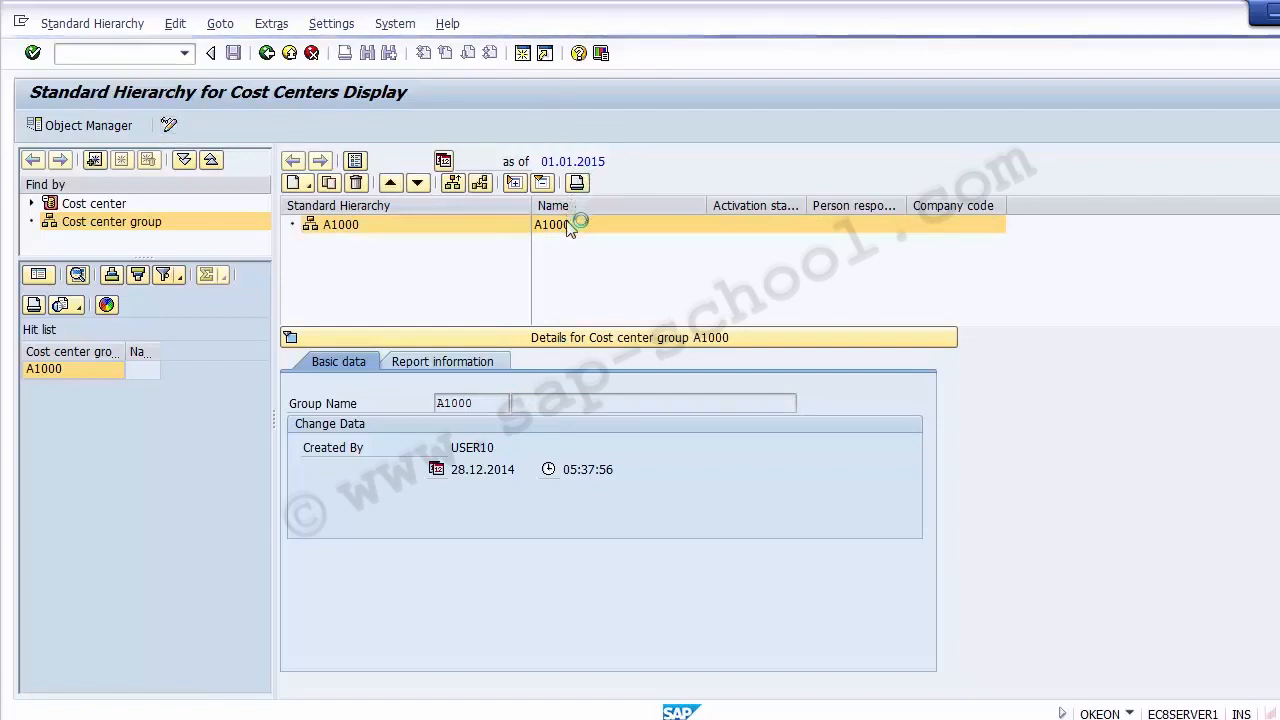
click(350, 262)
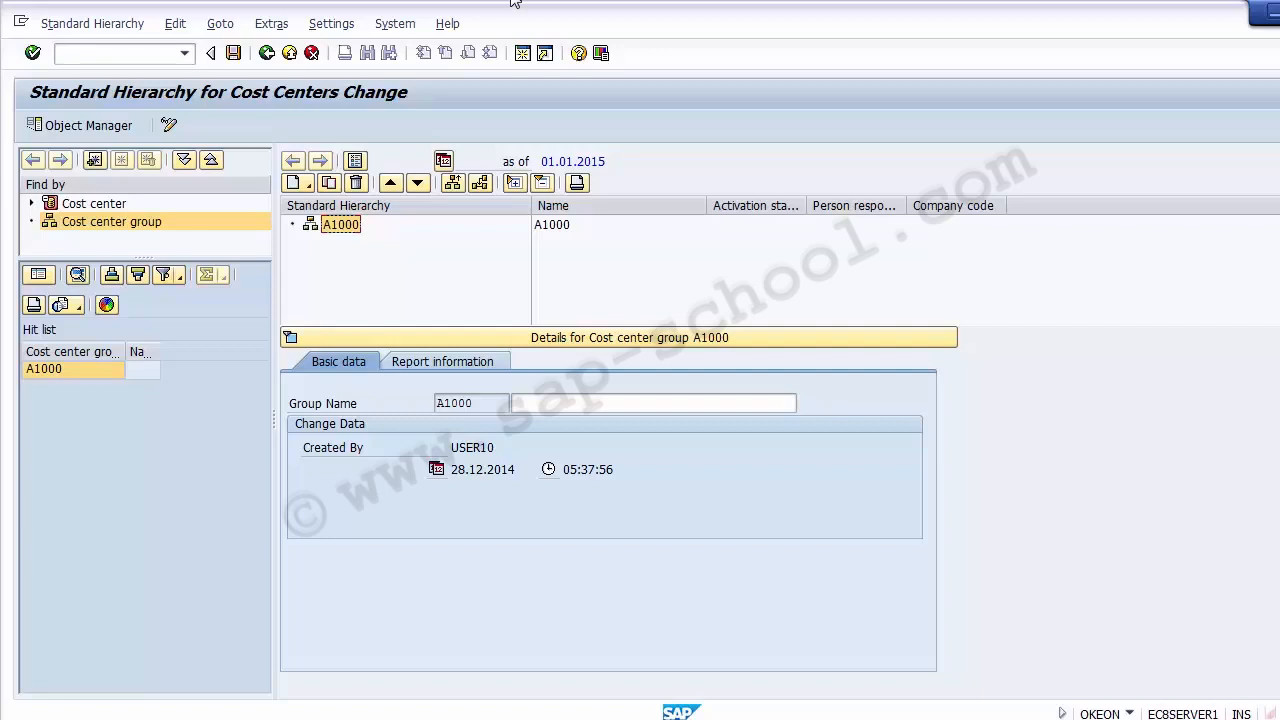
click(296, 191)
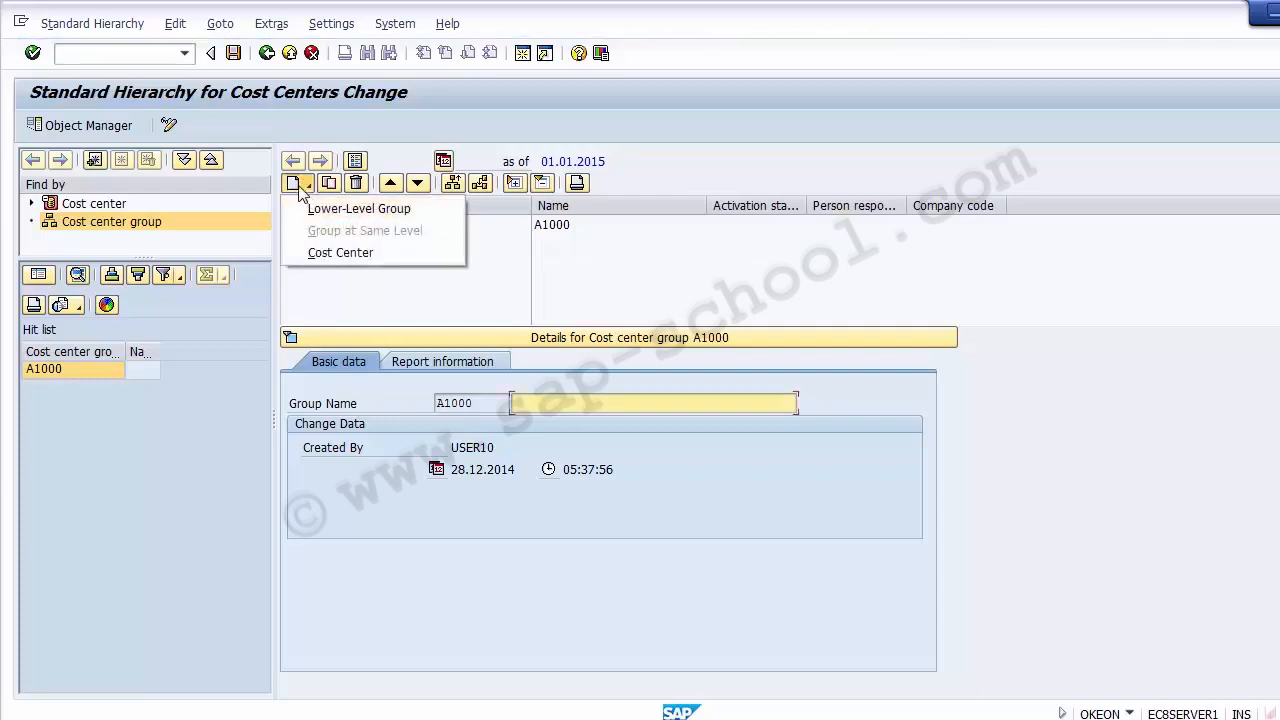
click(551, 302)
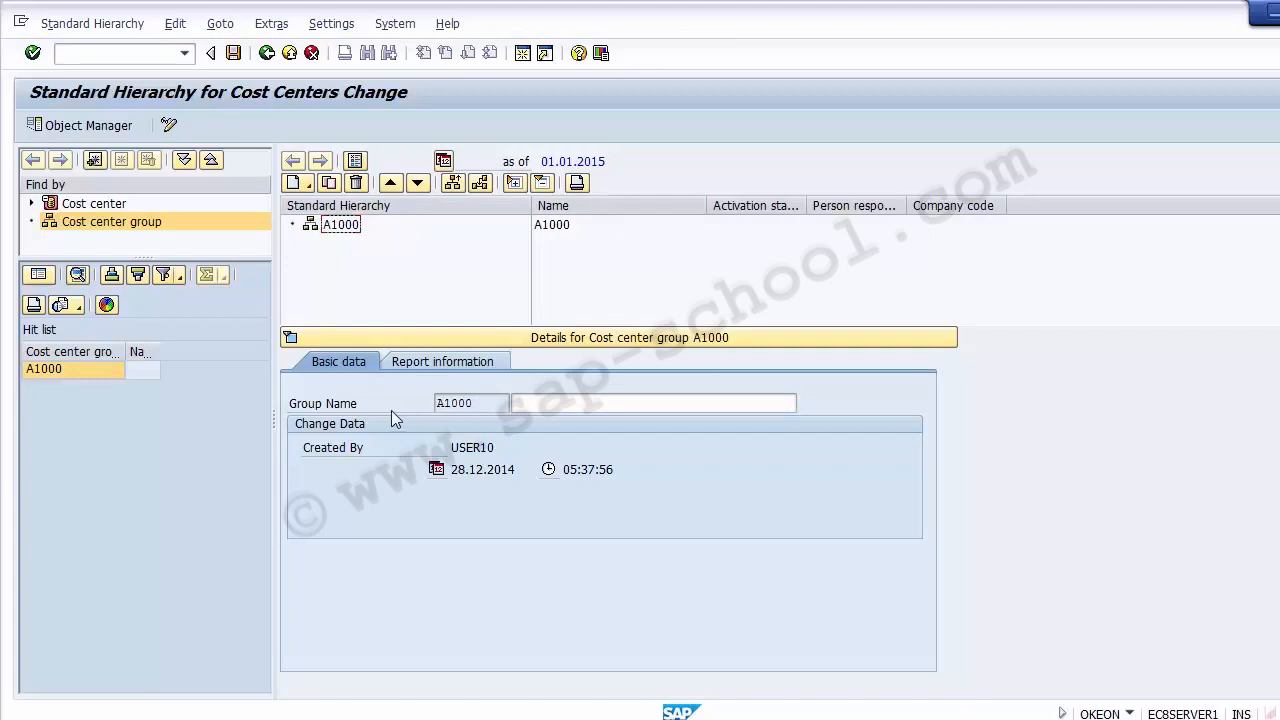
- Name cost center group A1000 "Standard Hierarchy for Company code 1200" and save the standard hierarchy
click(555, 228)
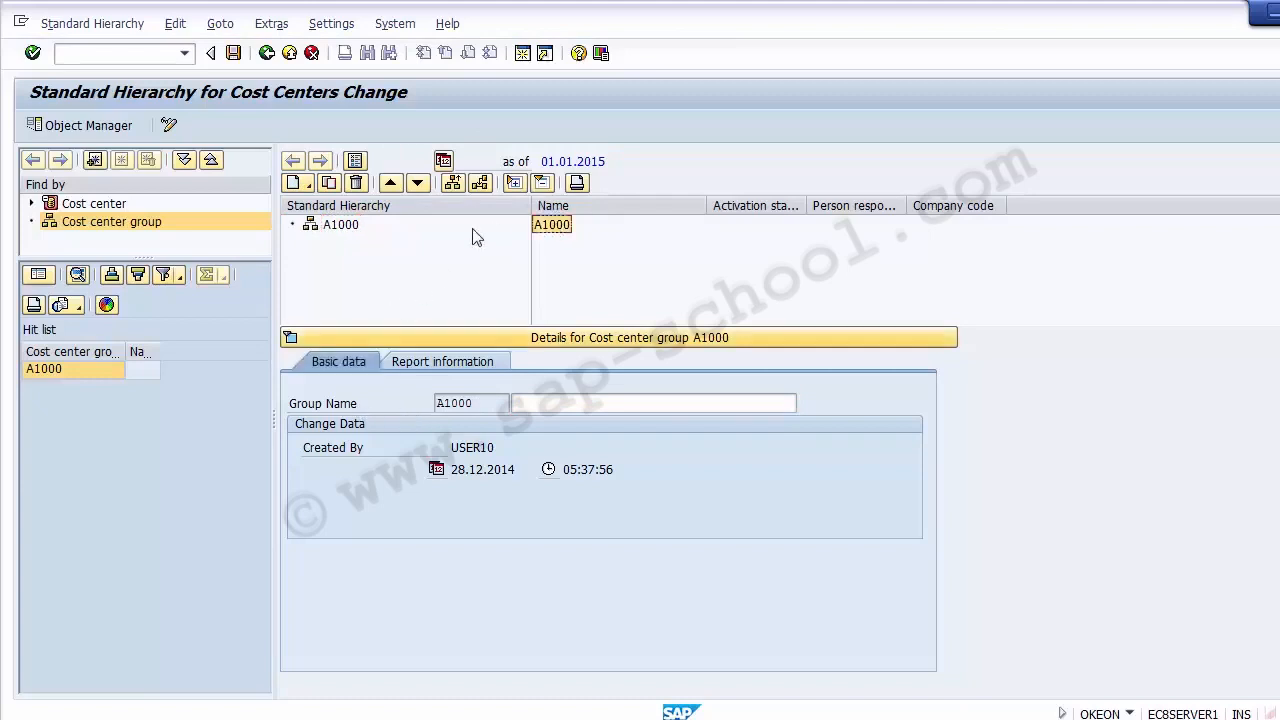
click(362, 225)
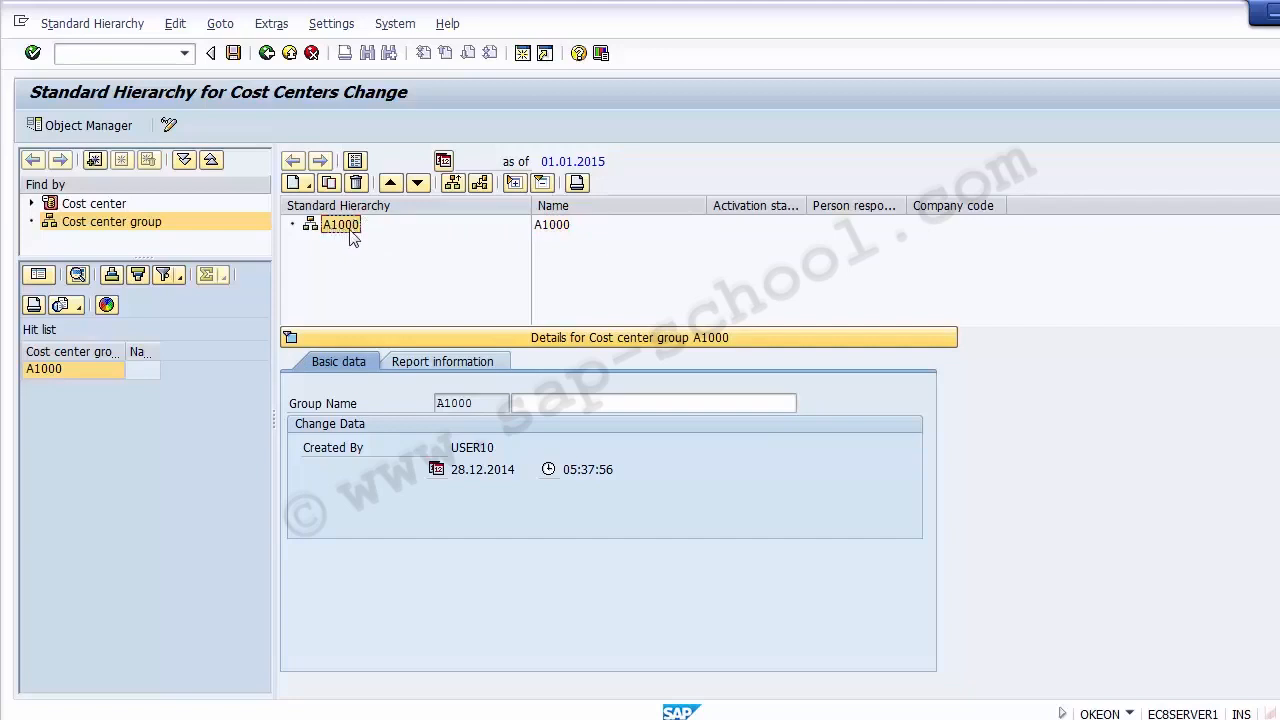
click(560, 403)
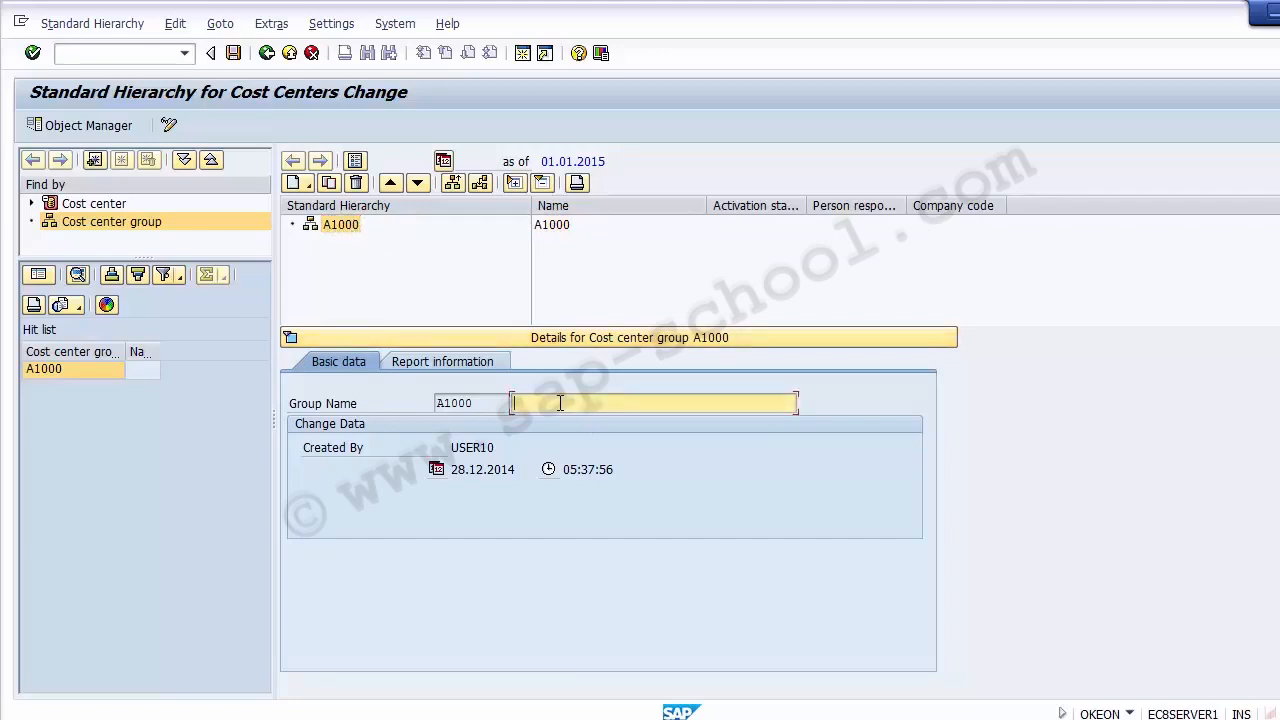
text(Standard Hierarchy for Co)
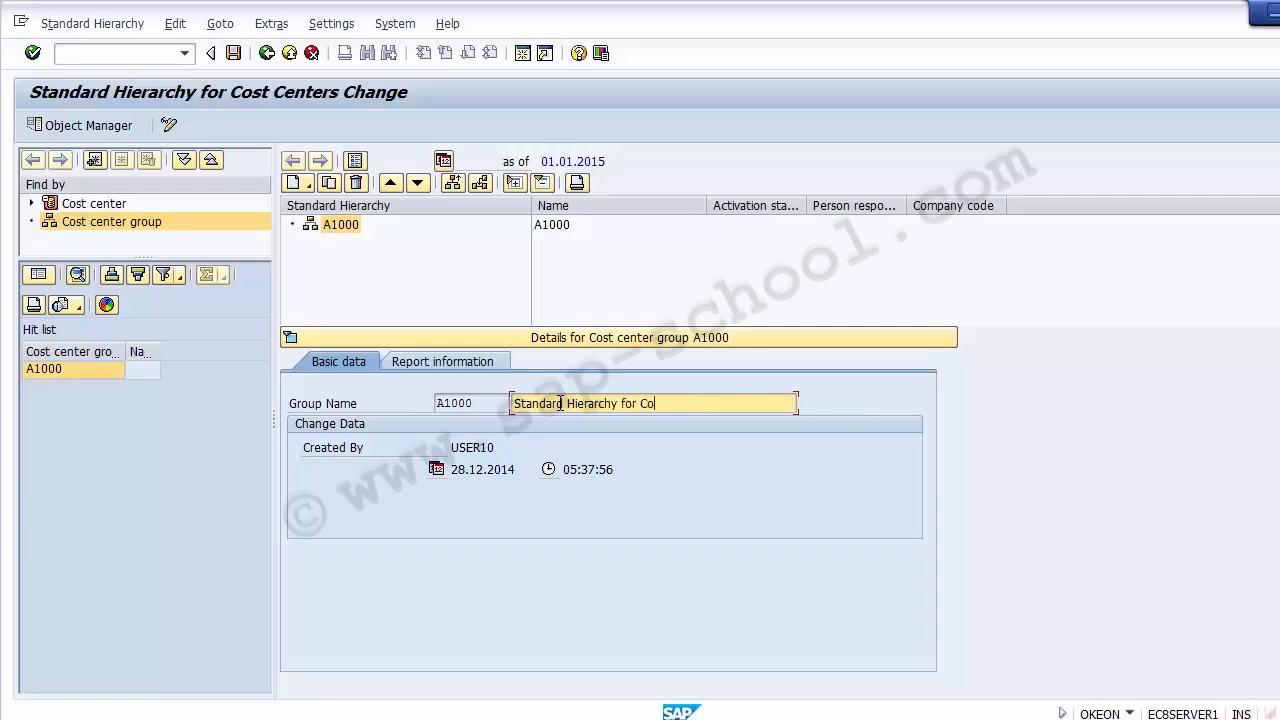
text(mpany code 1200)
drag(765, 402, 487, 400)
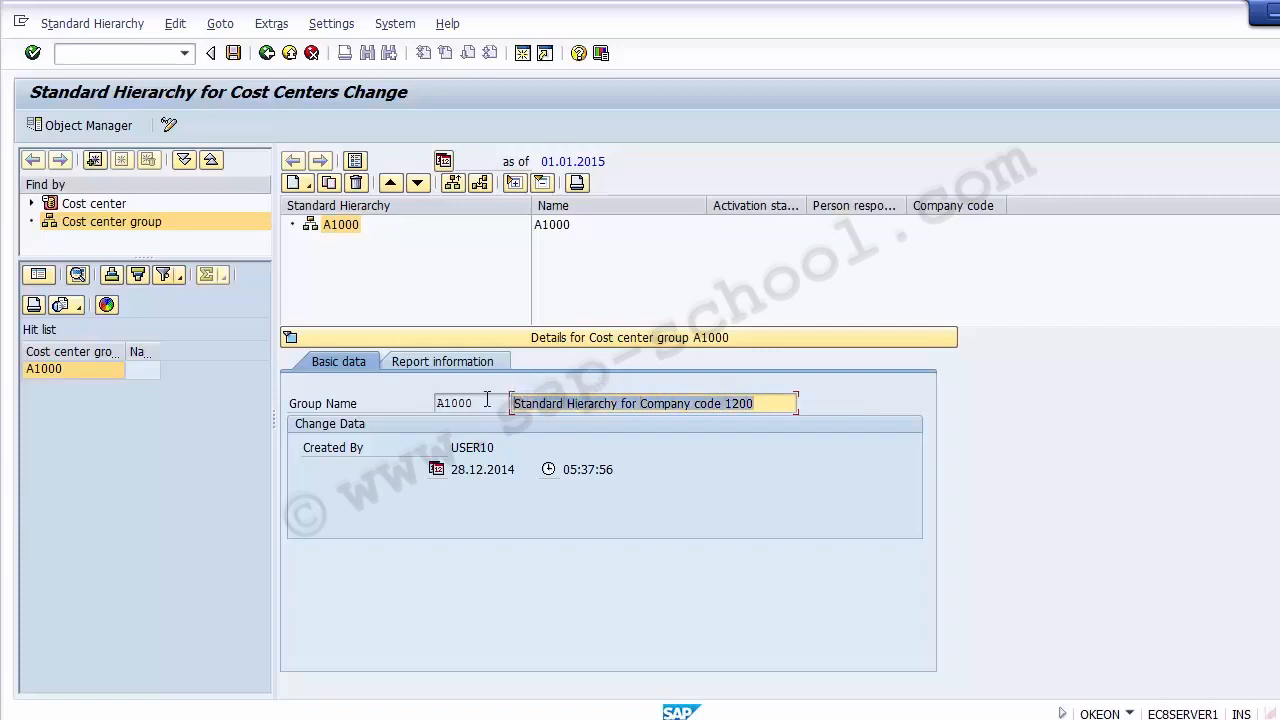
click(233, 54)
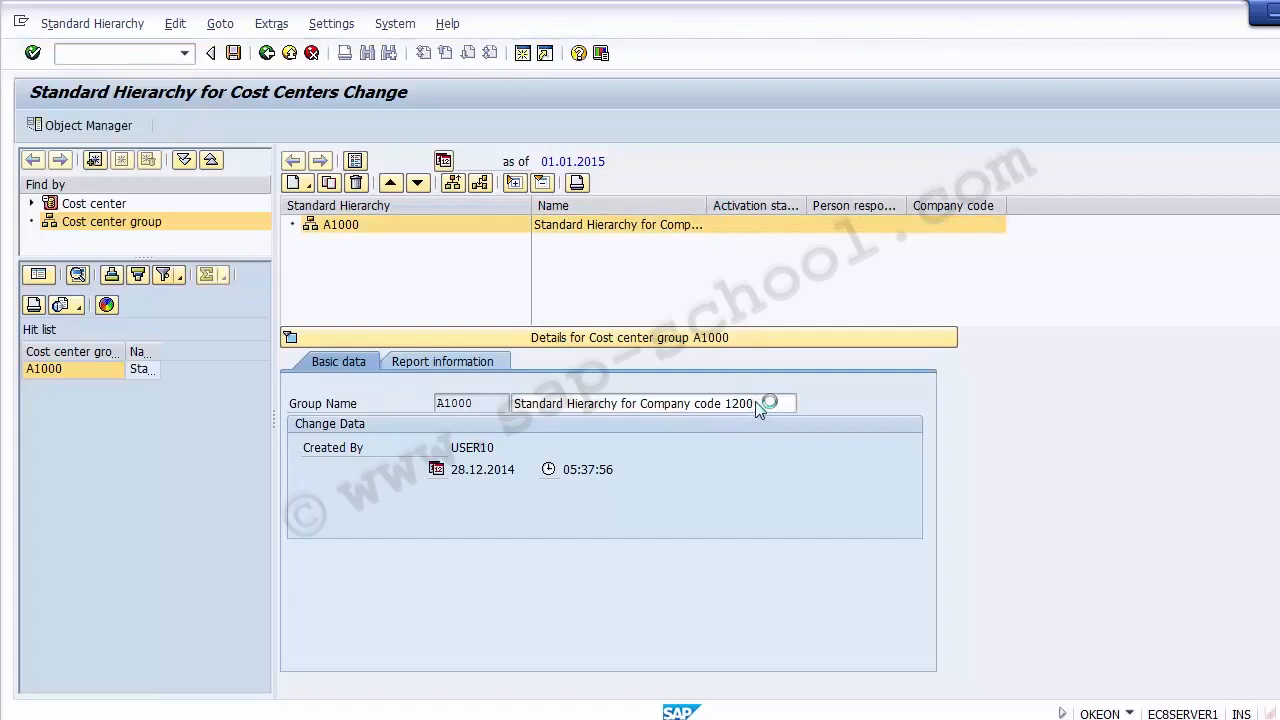
- Widen the Name column of the standard hierarchy so the full name of group A1000 fits
drag(707, 205, 862, 205)
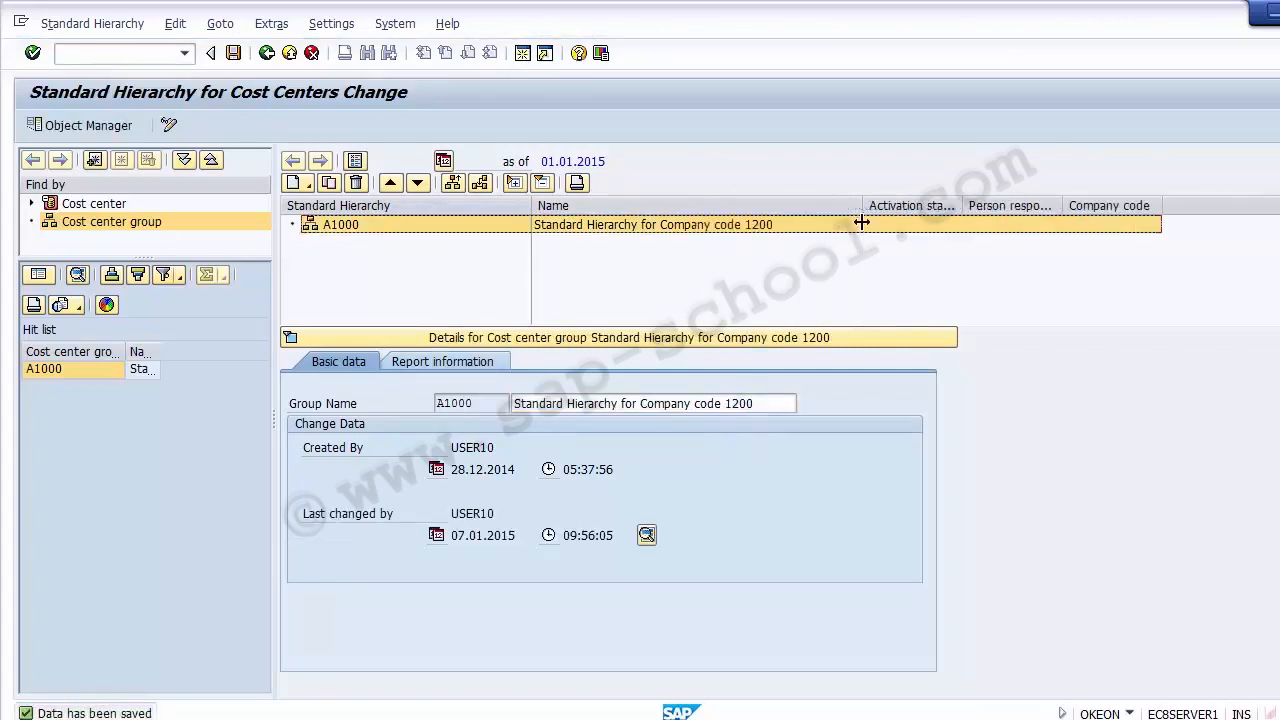
click(341, 225)
click(645, 228)
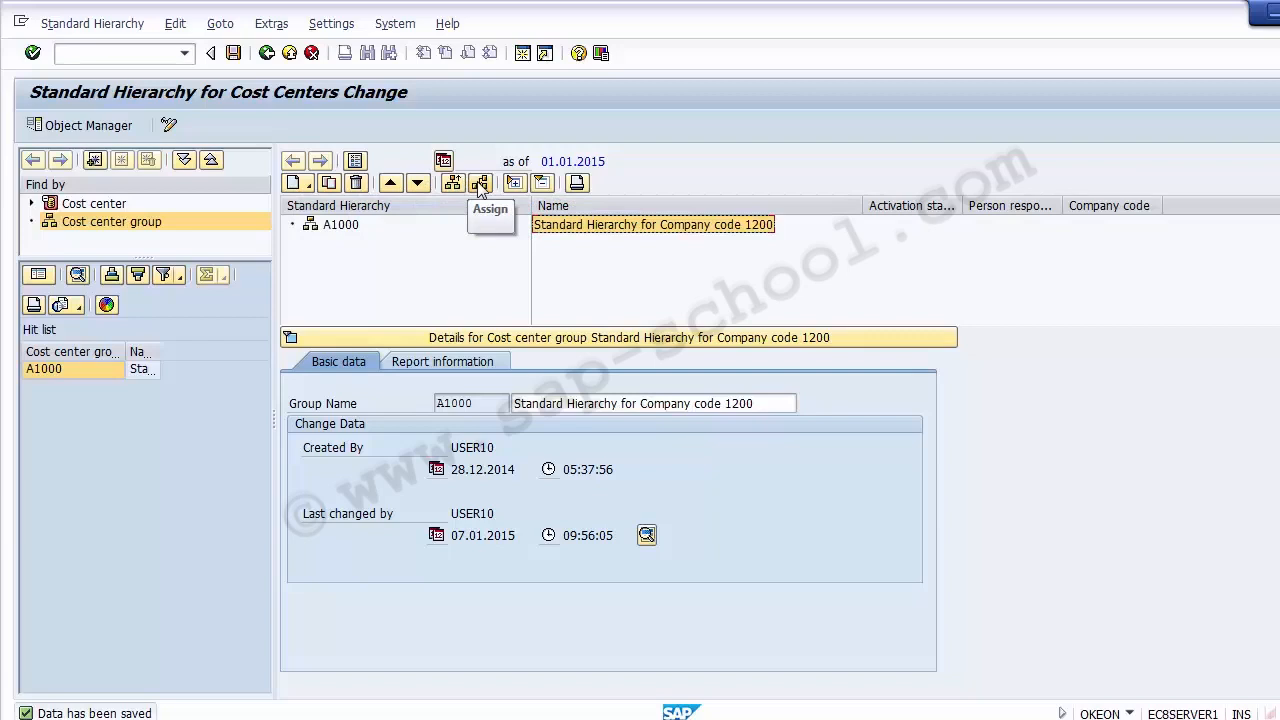
click(462, 274)
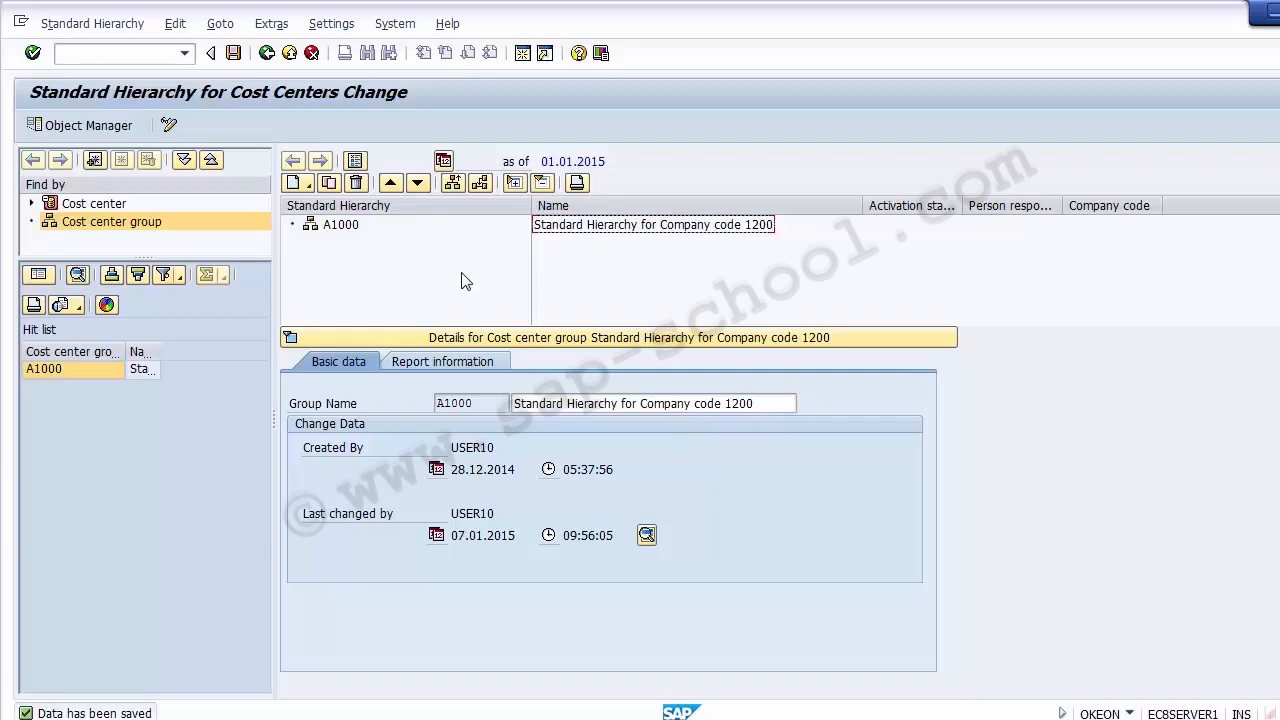
- Examine the basic data of group A1000: its group name, creation details and last change details
click(322, 410)
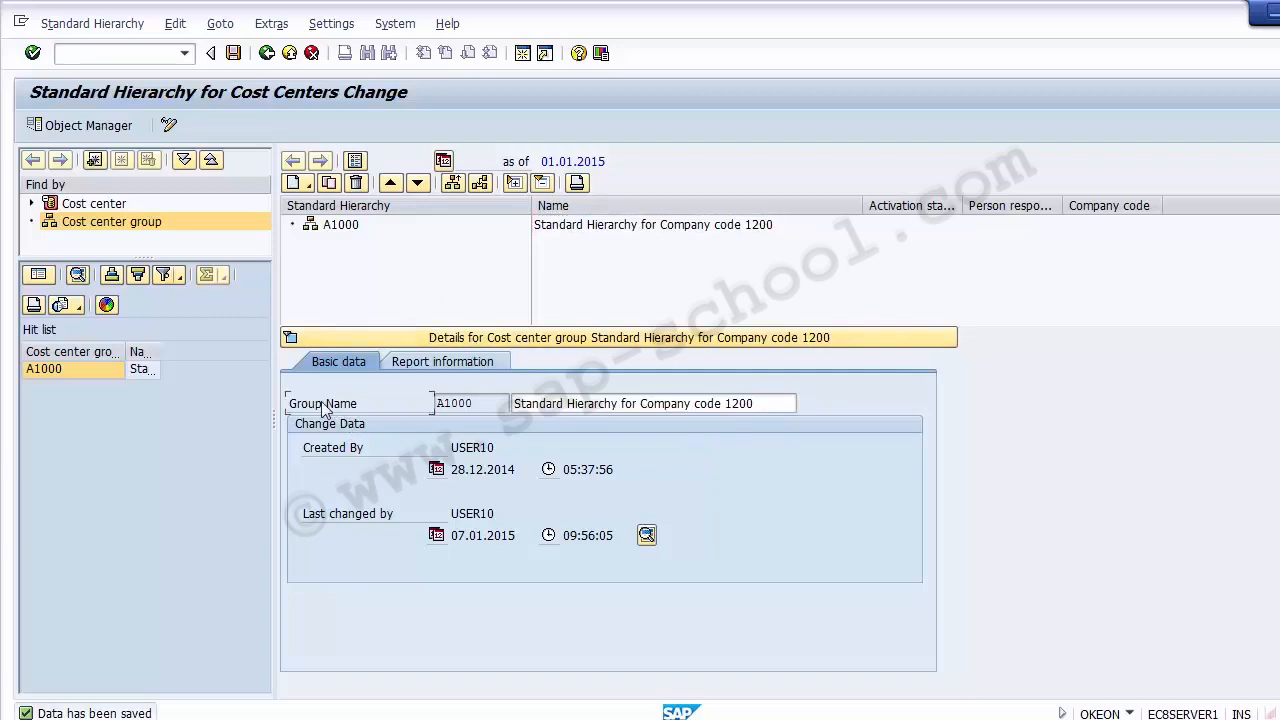
click(469, 405)
click(561, 404)
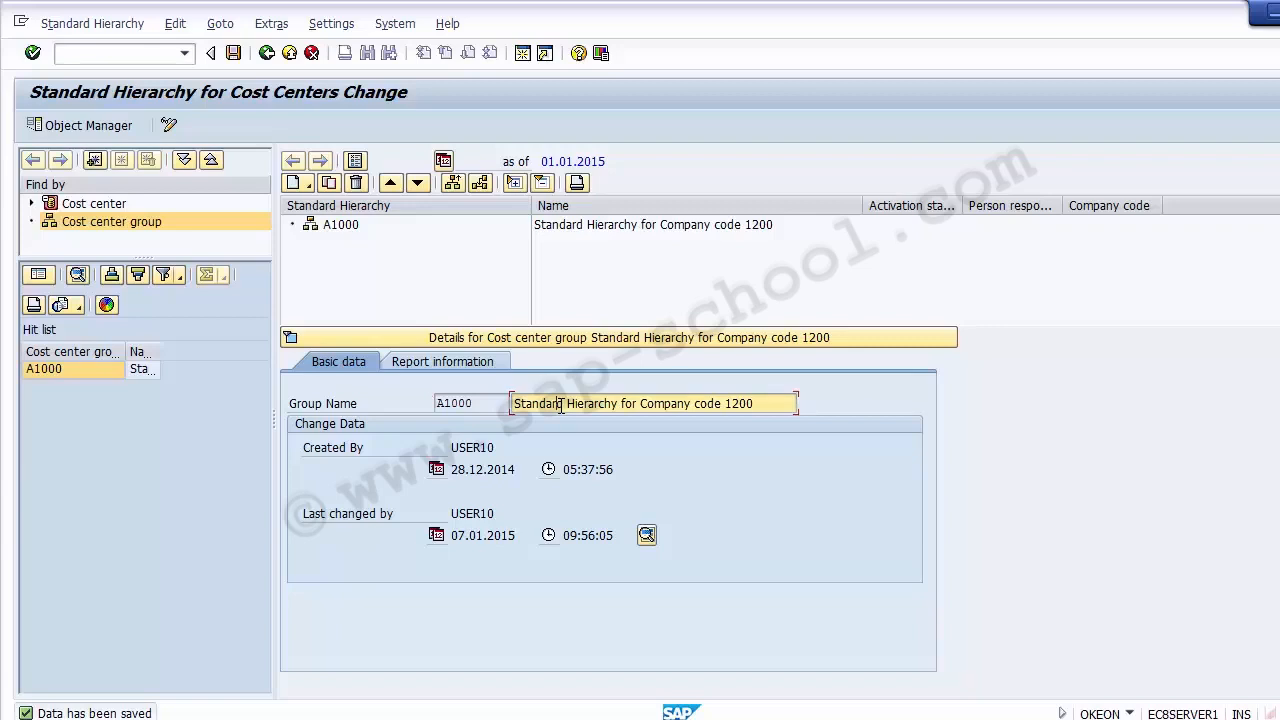
click(462, 450)
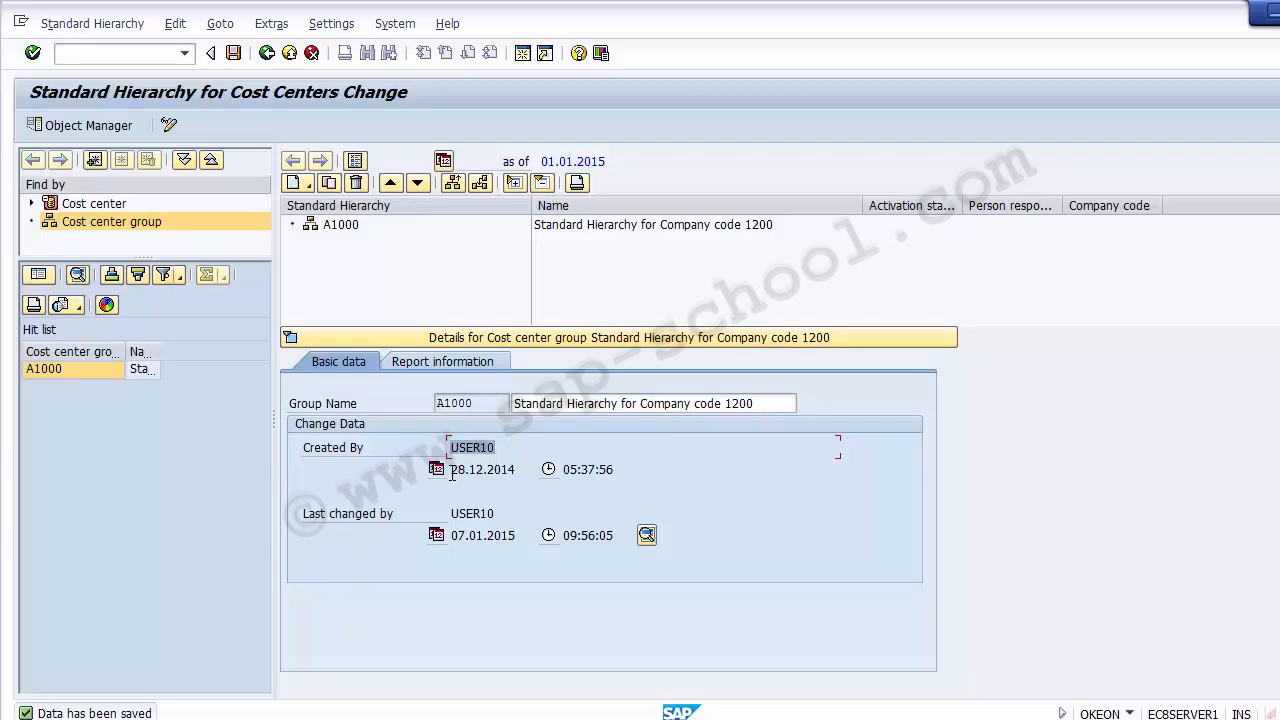
click(512, 469)
drag(563, 469, 668, 469)
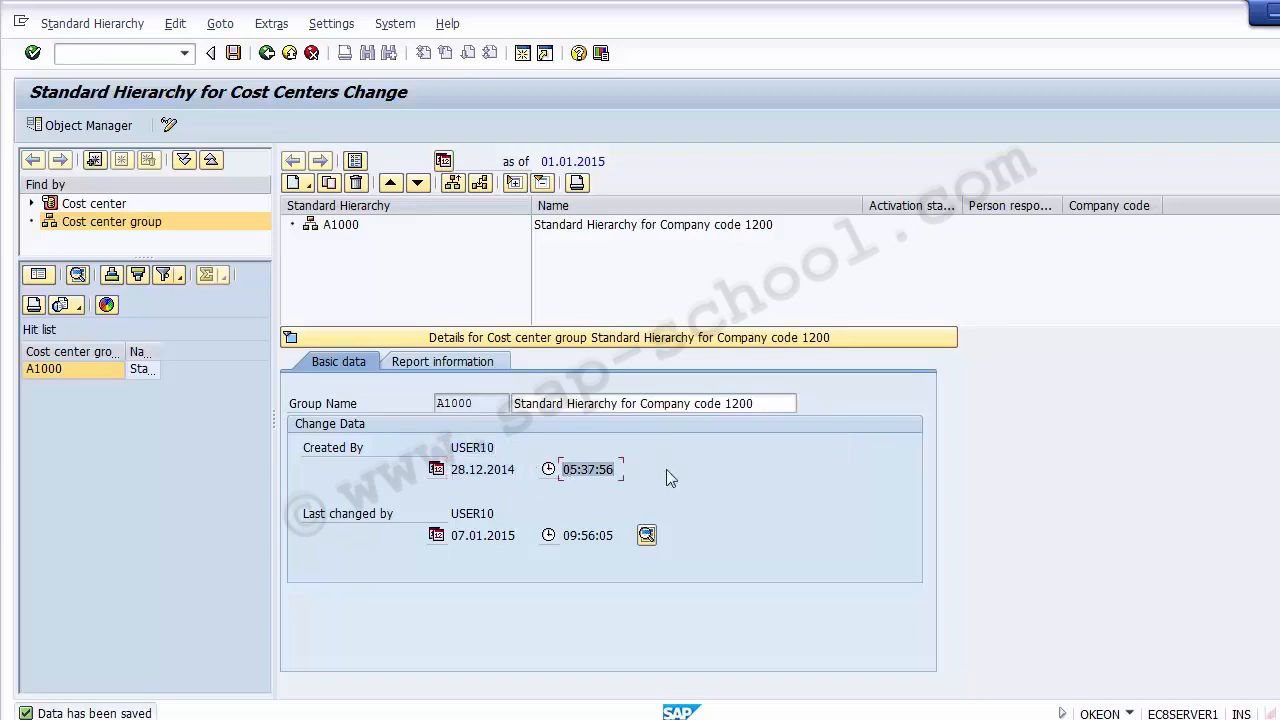
click(328, 518)
click(569, 404)
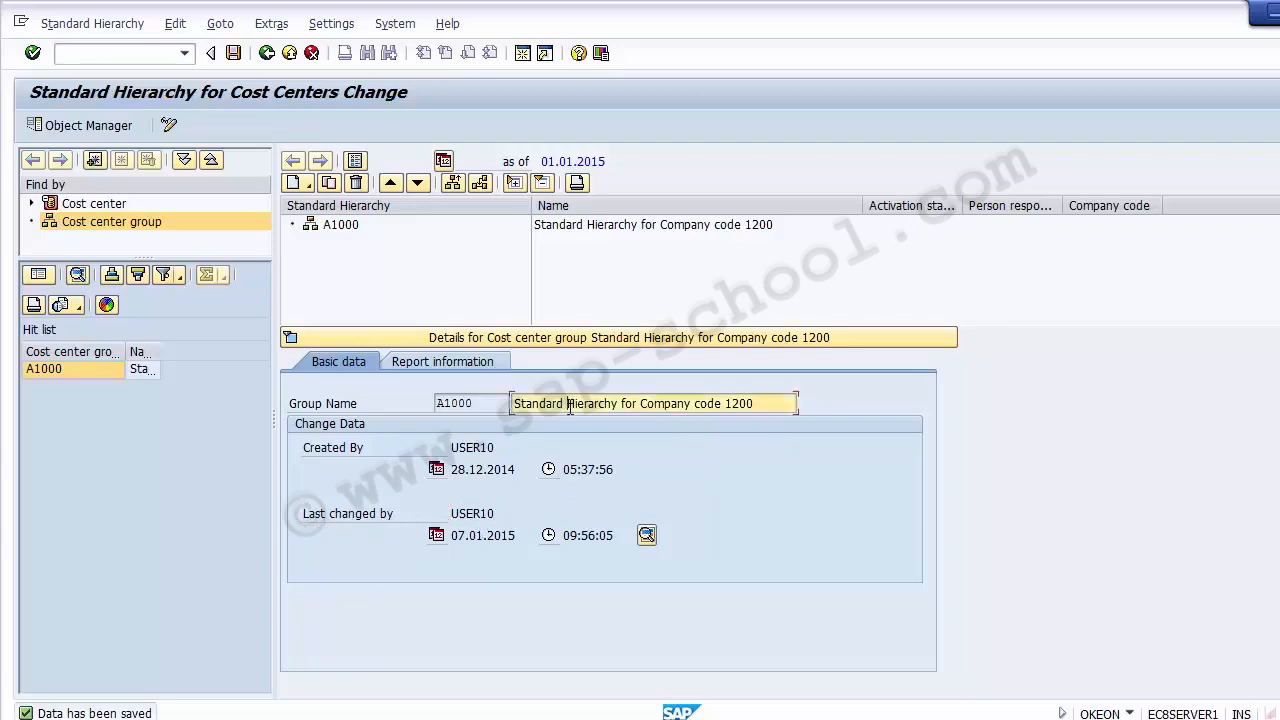
drag(452, 536, 547, 538)
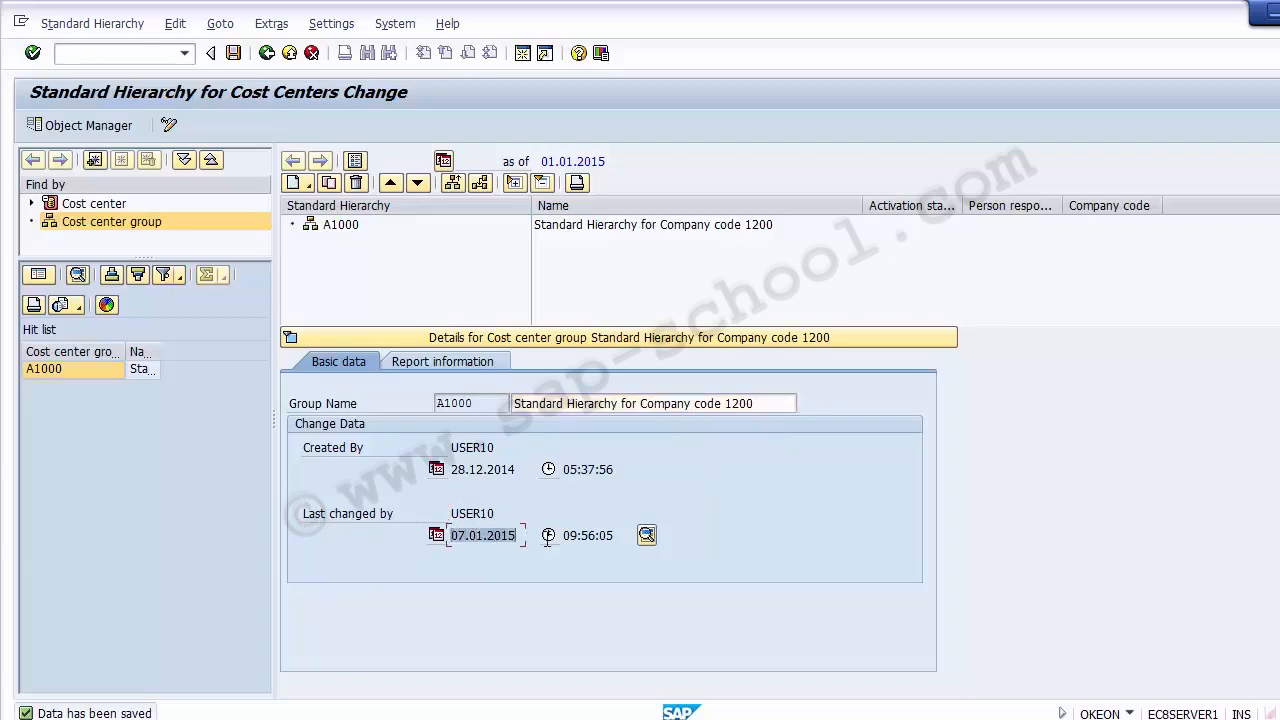
click(521, 535)
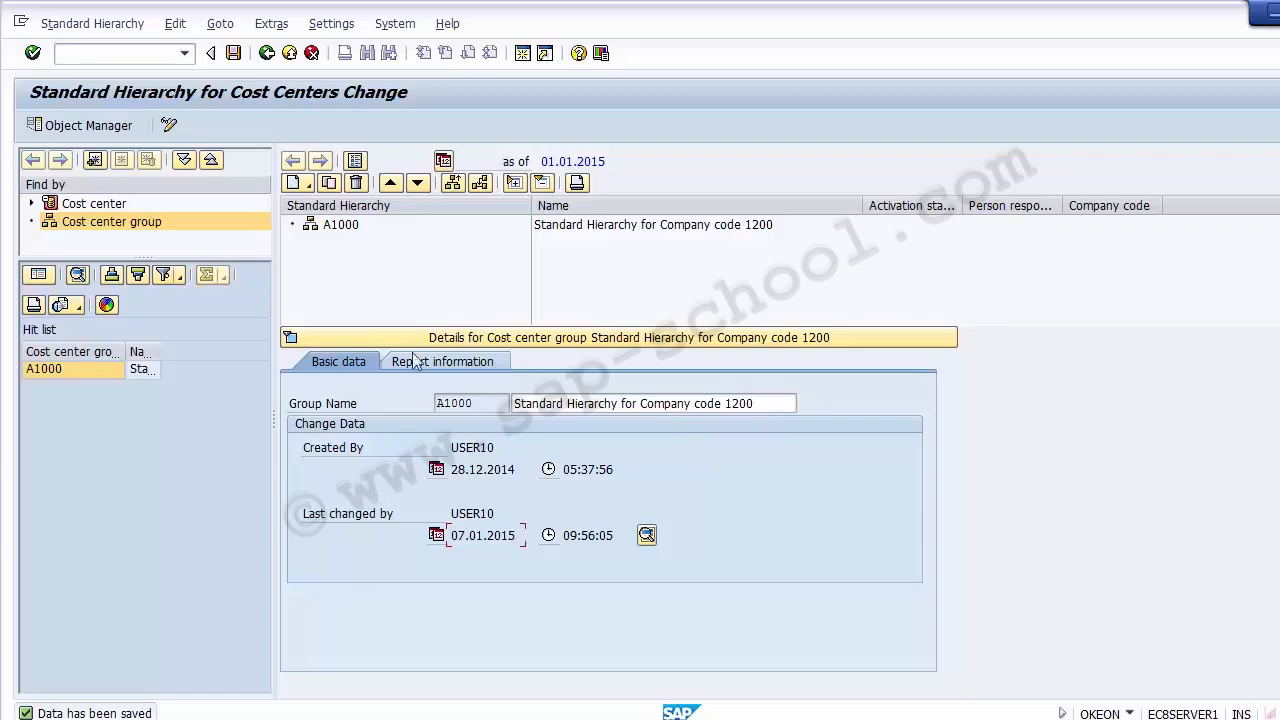
click(233, 57)
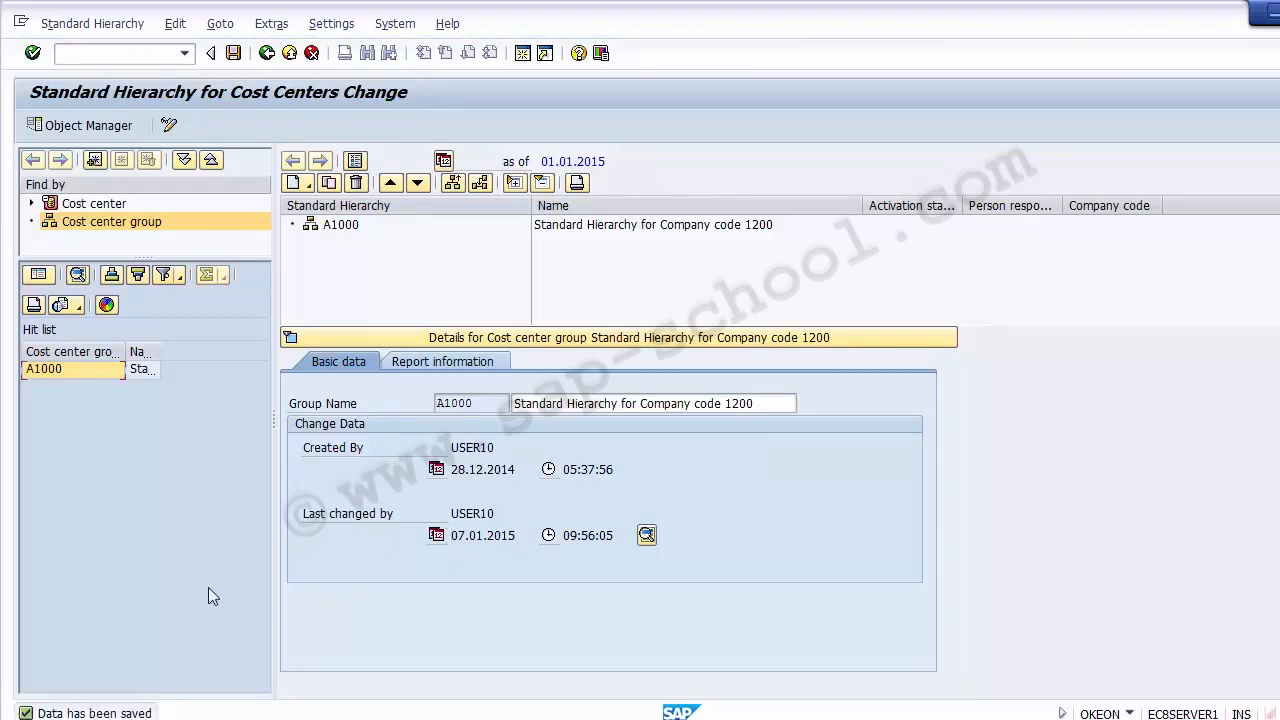
- Switch to the PowerPoint presentation, read the Cost Center Categories slide, and return to SAP
key(alt+Tab)
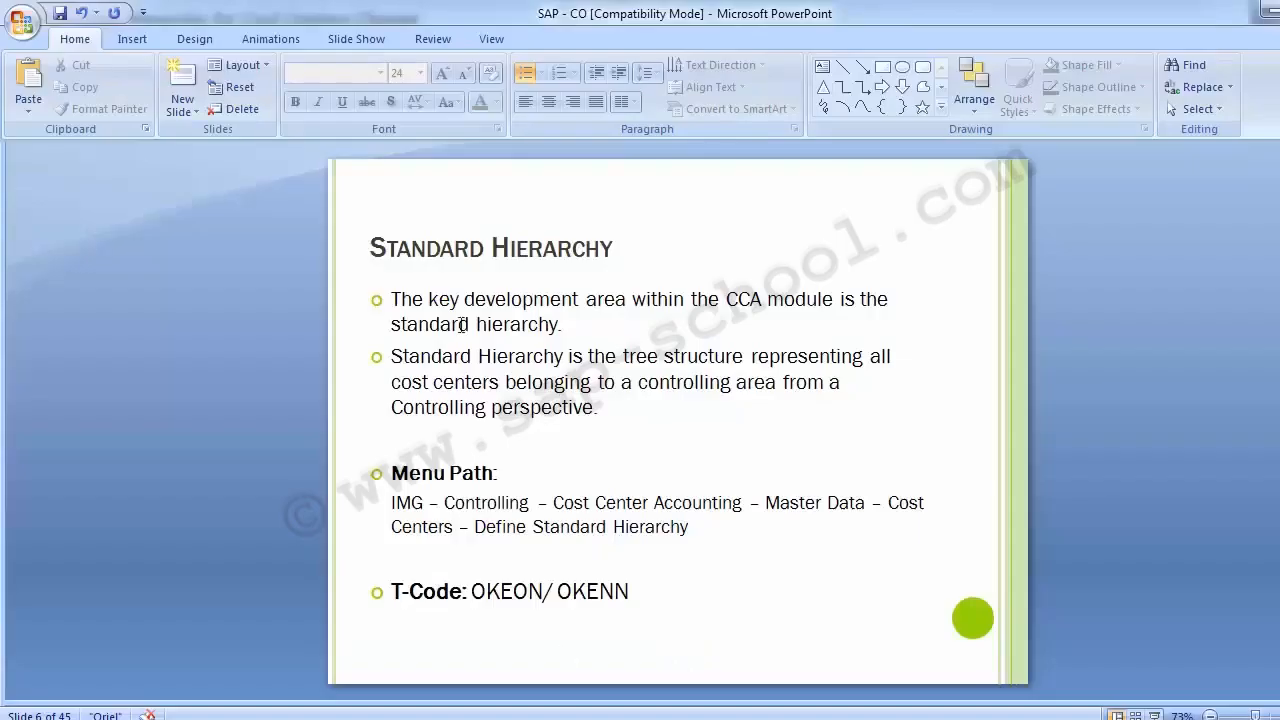
key(Page_Down)
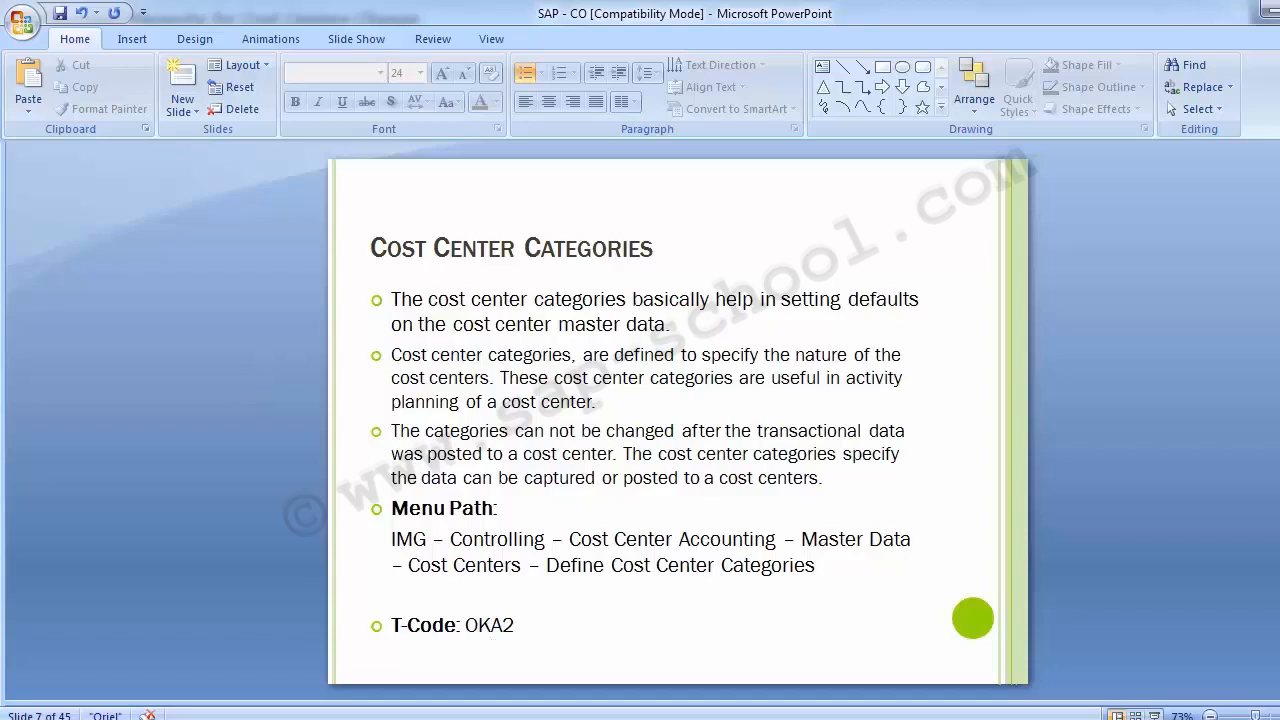
click(614, 632)
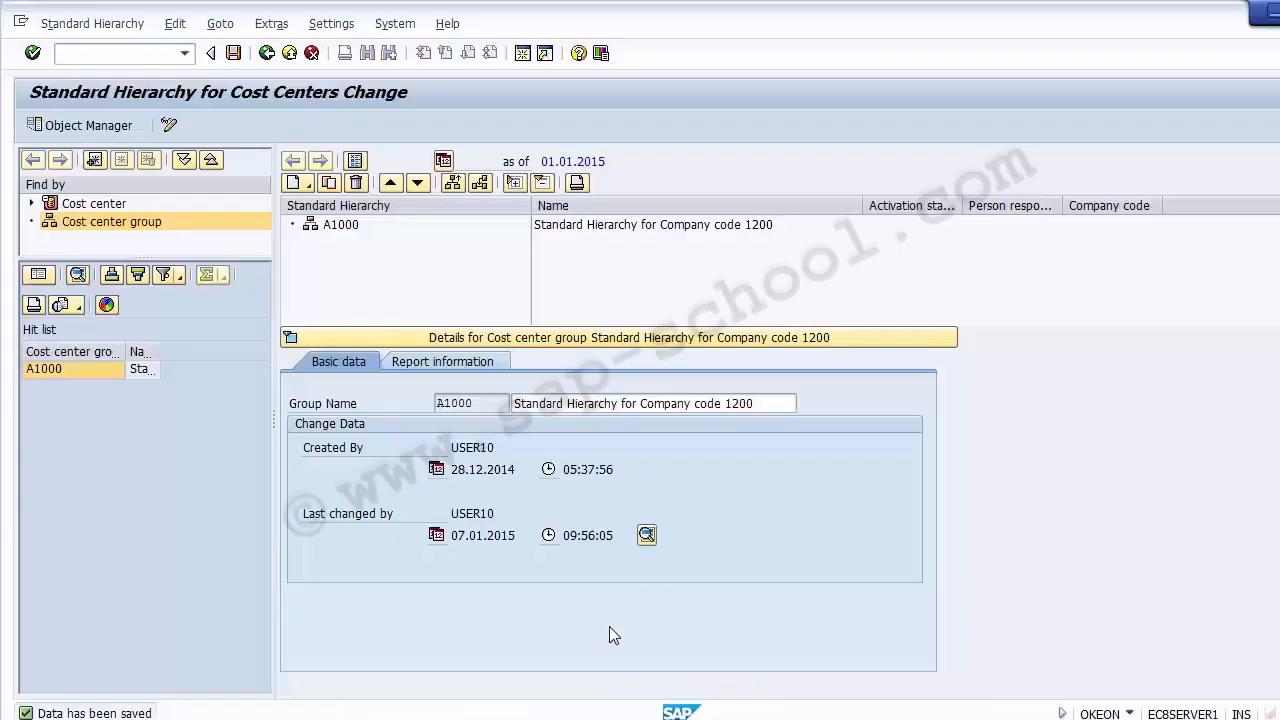
- Leave the standard hierarchy and execute the Define Cost Center Categories activity in the implementation guide
click(266, 53)
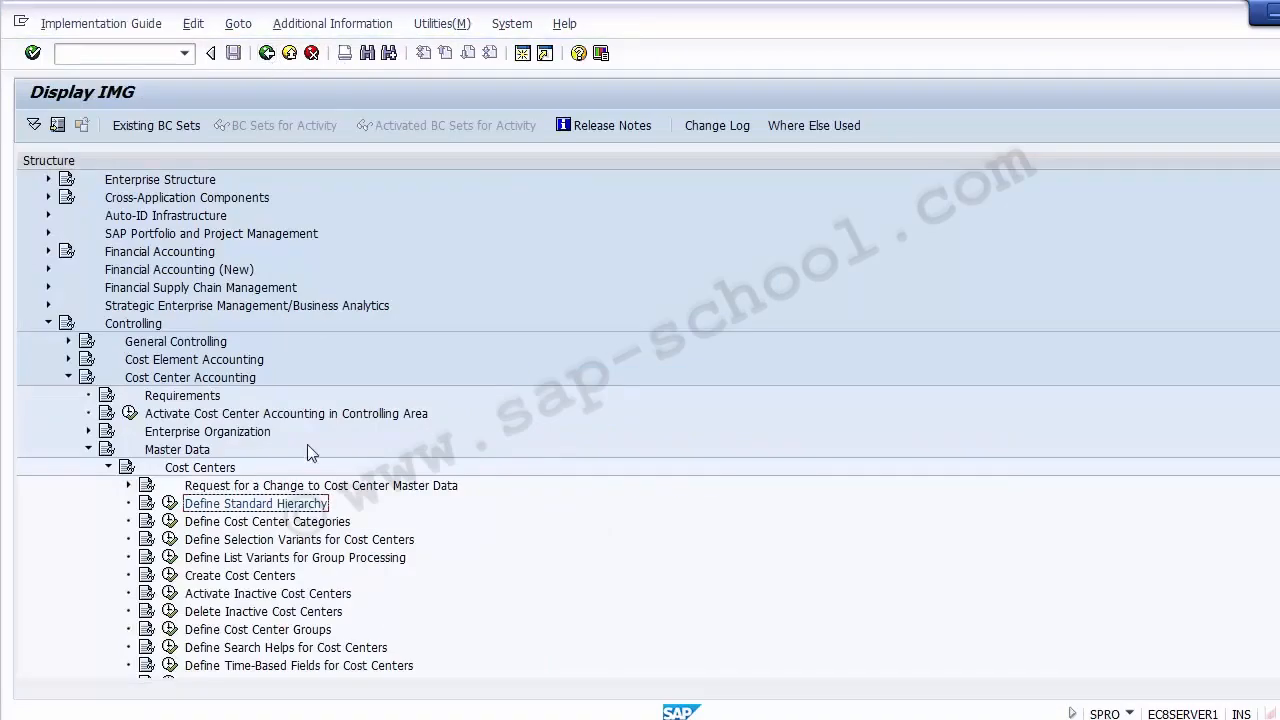
click(274, 522)
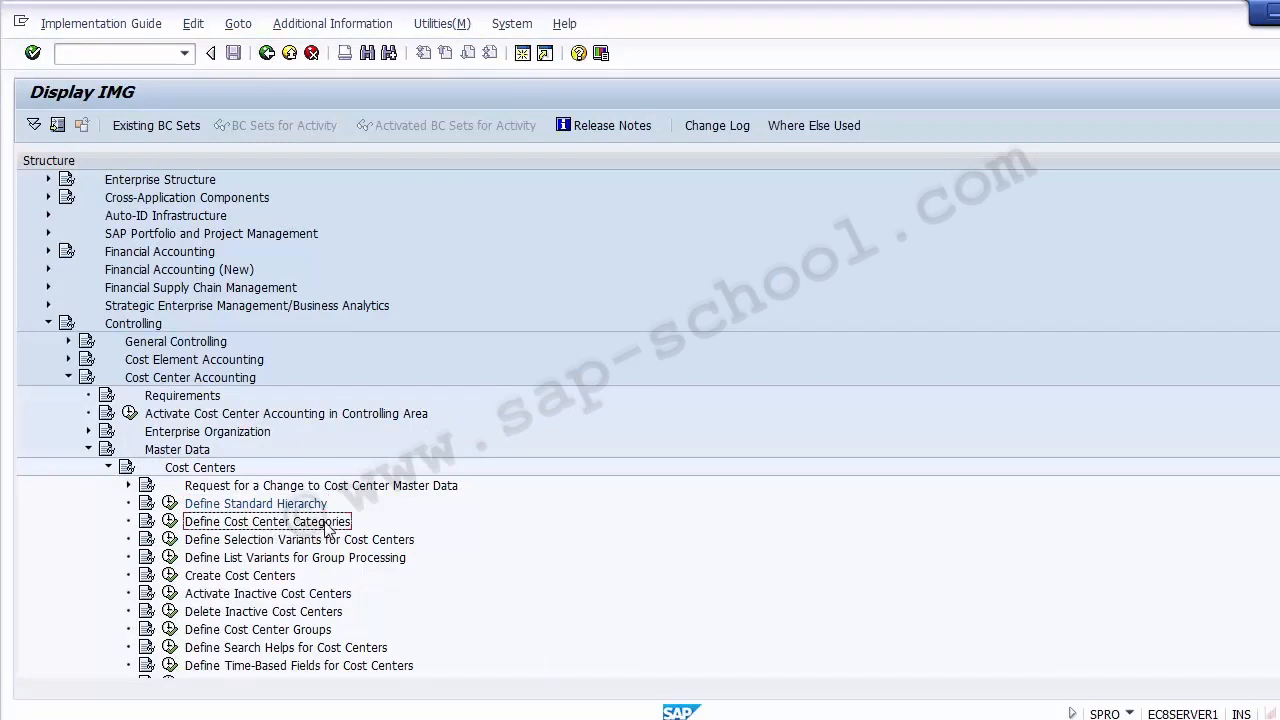
click(170, 523)
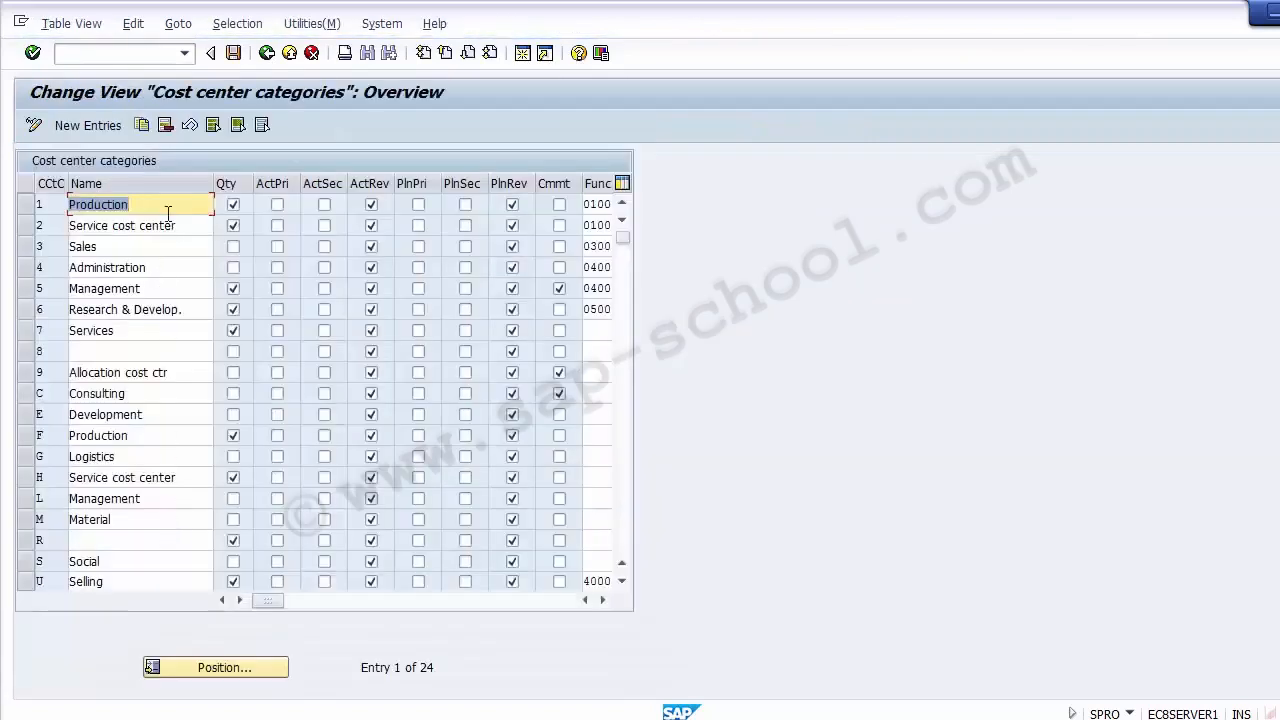
- Examine the existing cost center categories, comparing their category codes and names
click(141, 224)
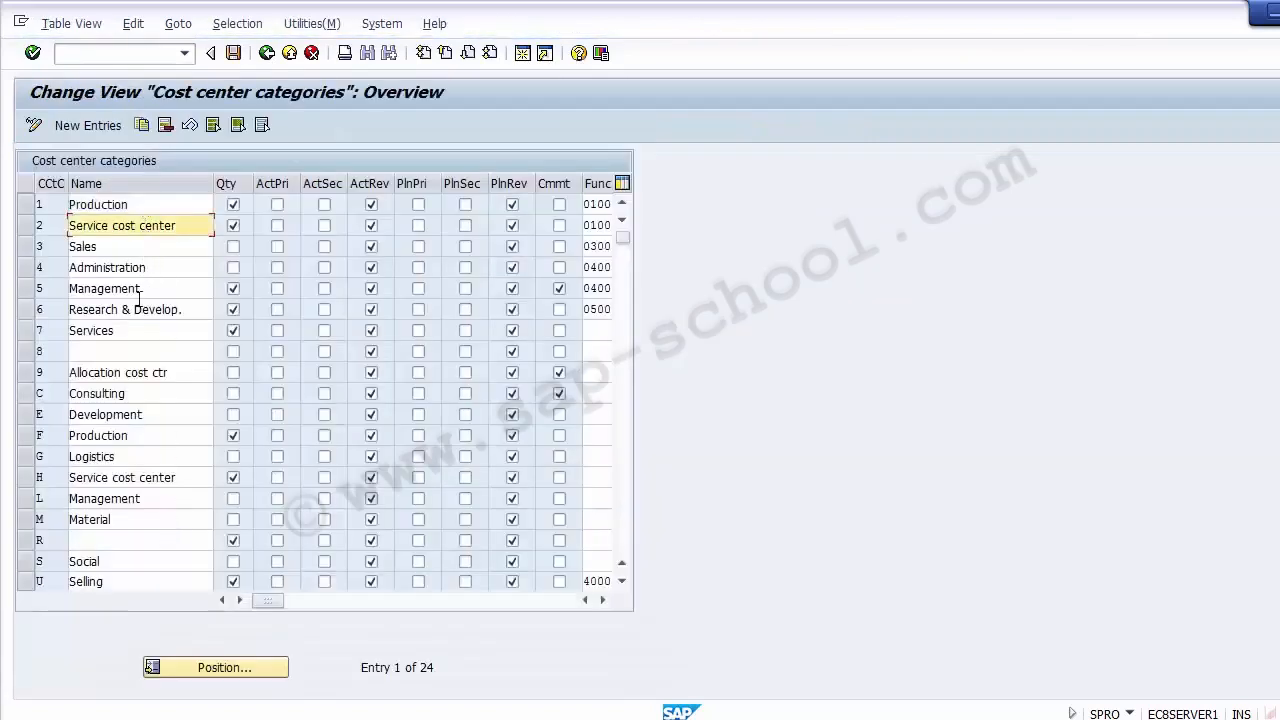
click(139, 330)
click(131, 205)
click(132, 226)
click(134, 249)
click(134, 267)
click(132, 287)
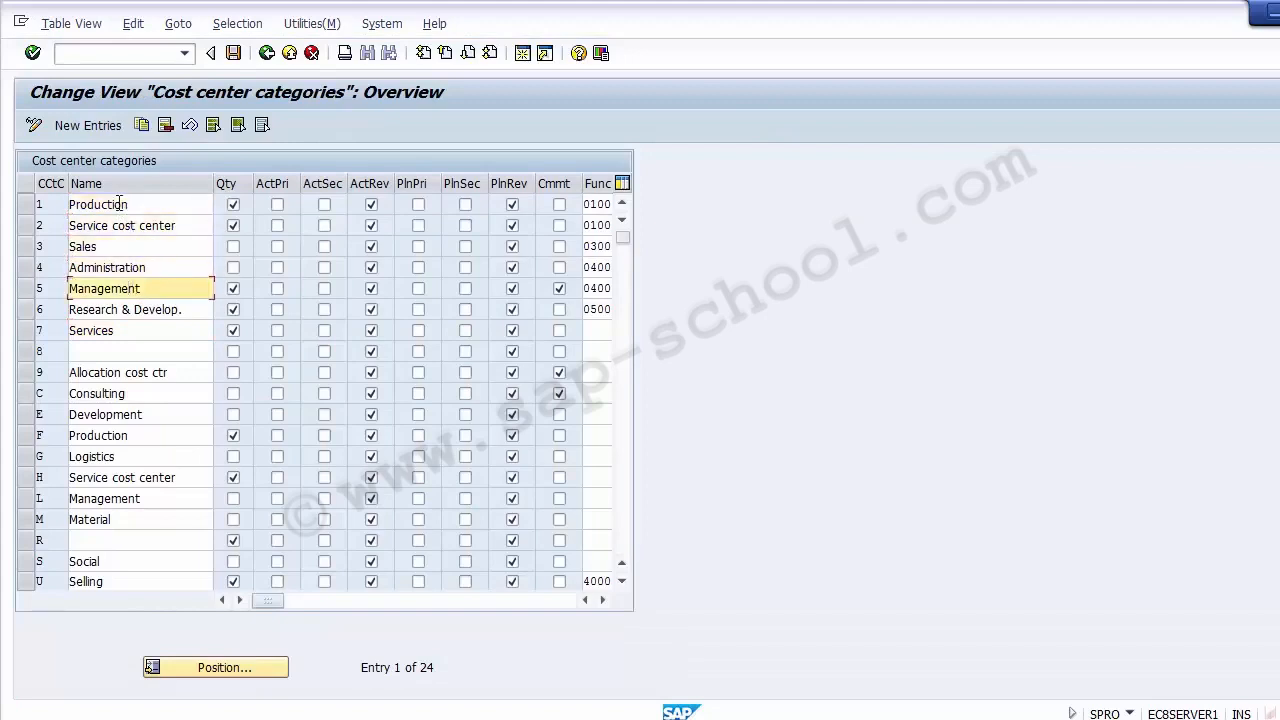
click(118, 204)
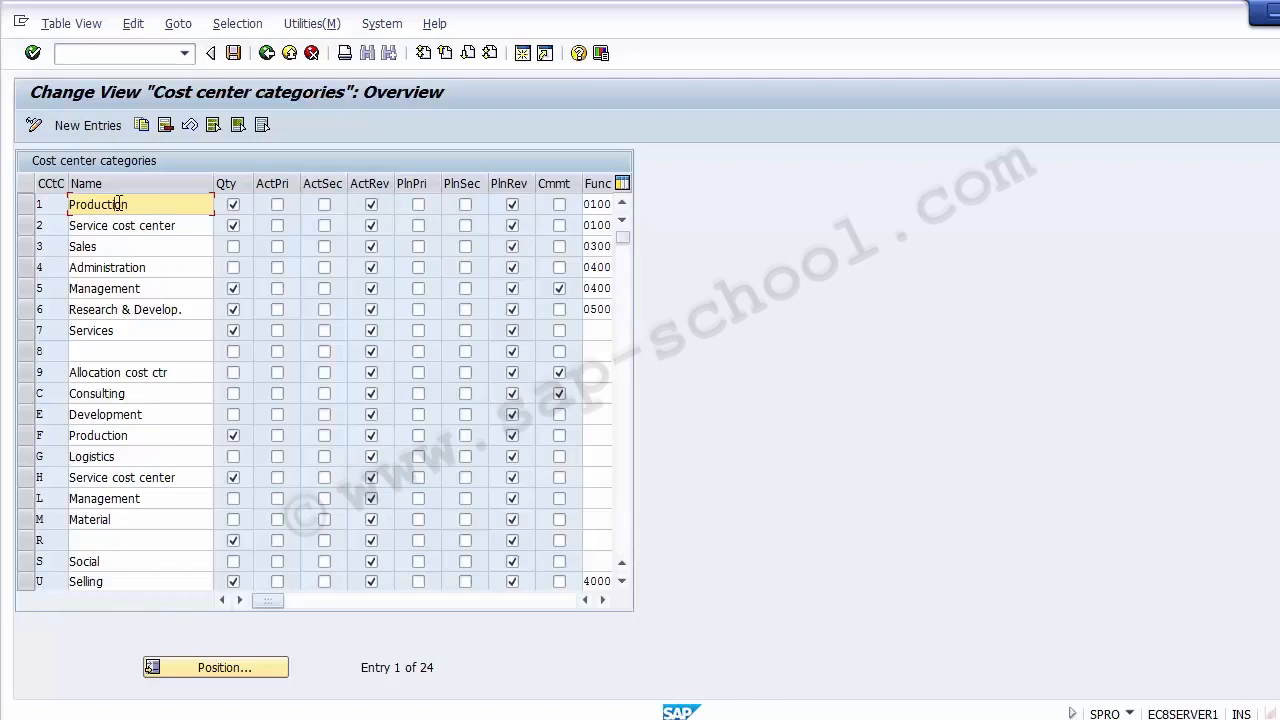
click(44, 203)
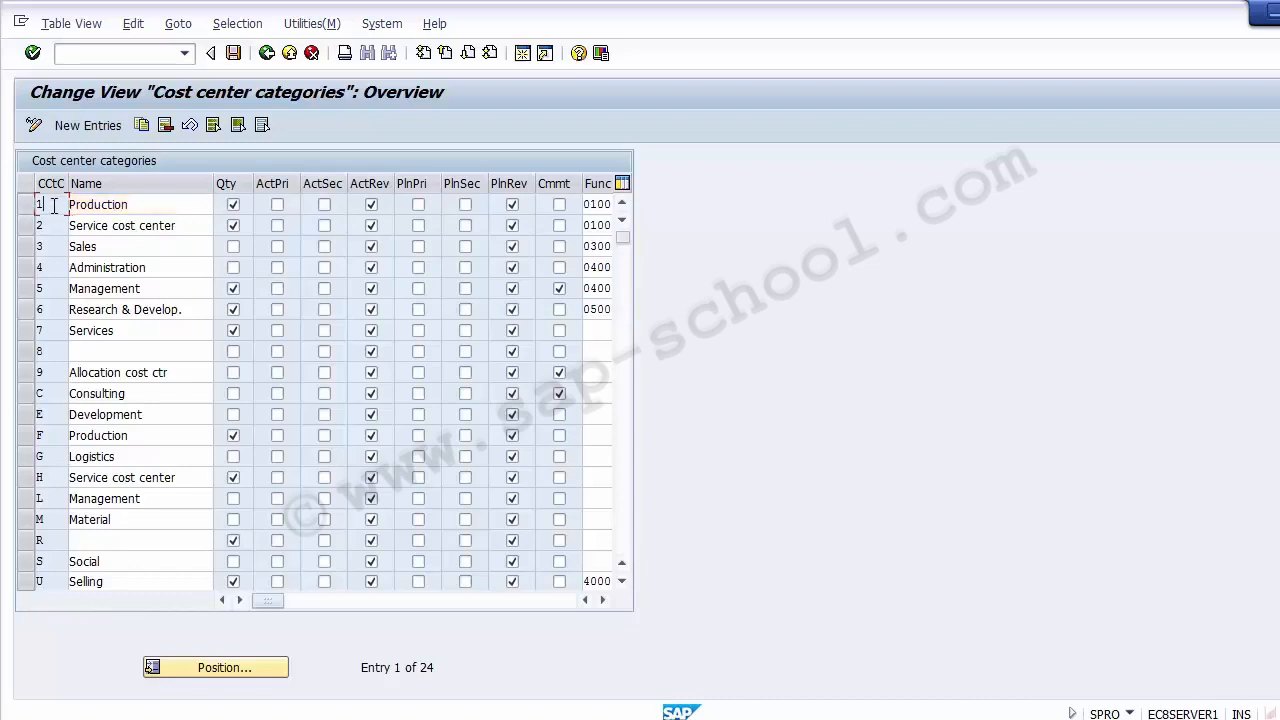
click(61, 376)
click(54, 267)
click(56, 225)
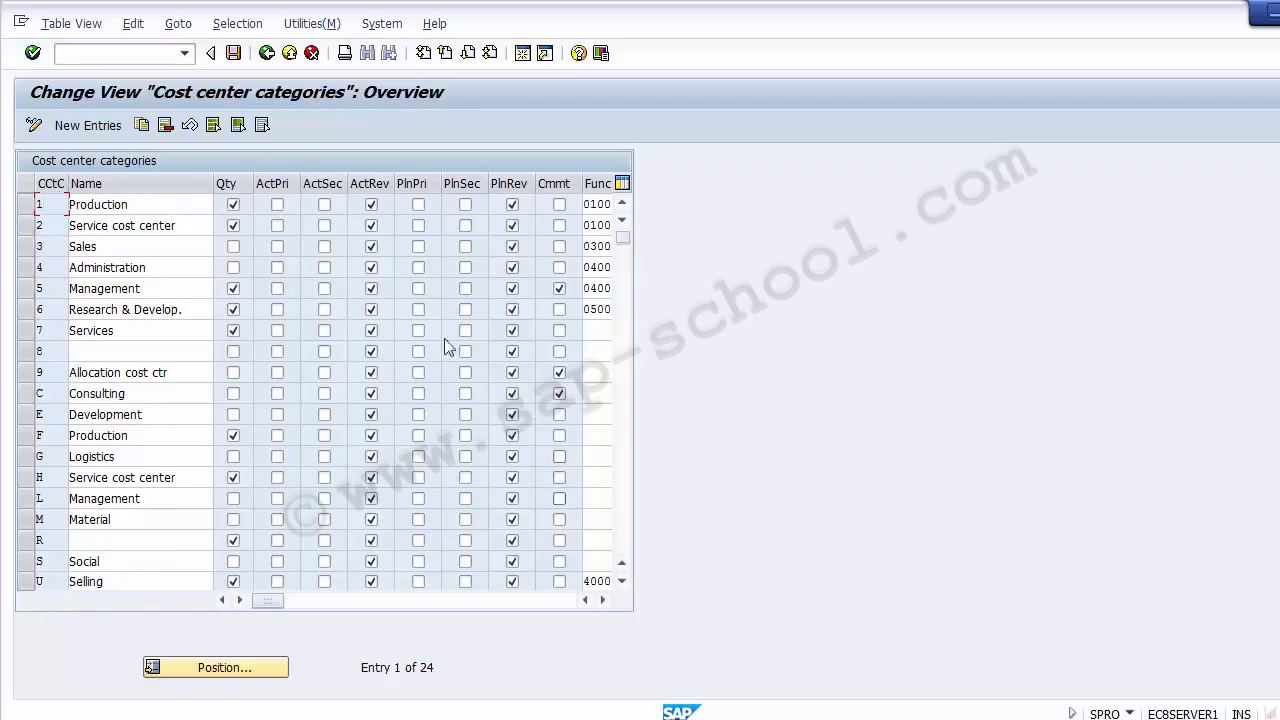
- Add a new cost center category with code A and the name Logistics
click(85, 128)
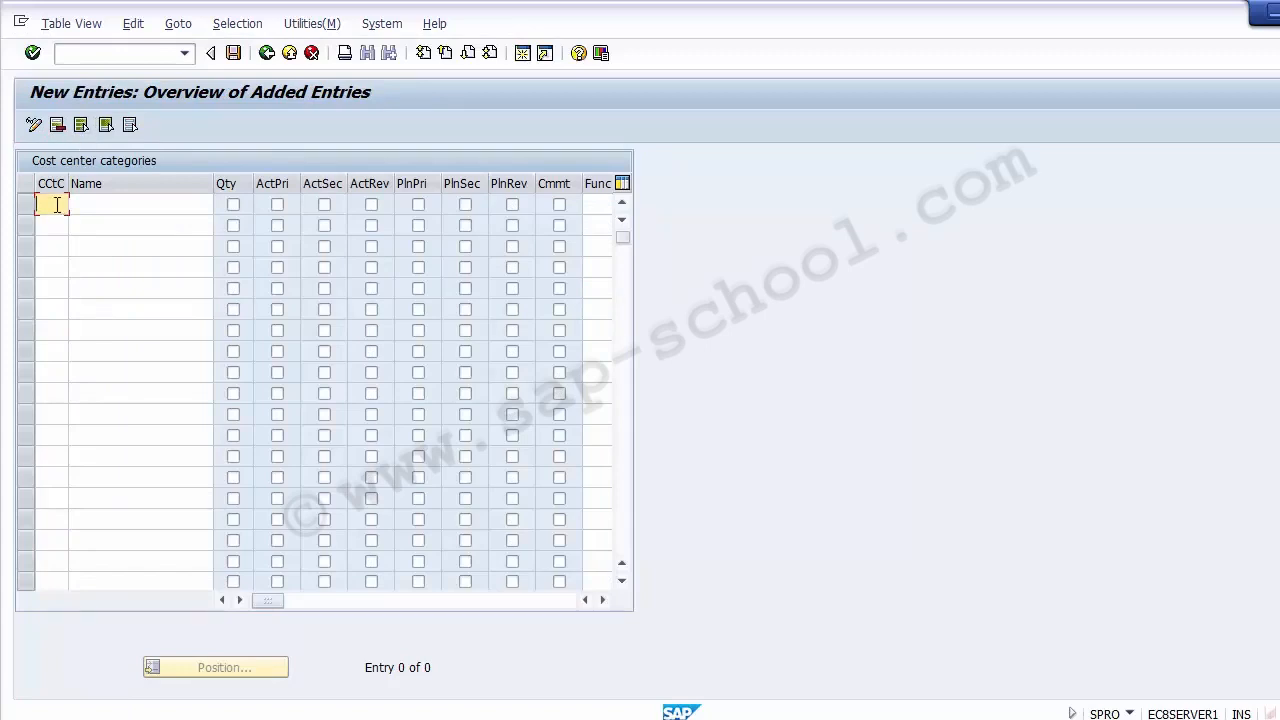
text(A)
click(107, 203)
text(Lo)
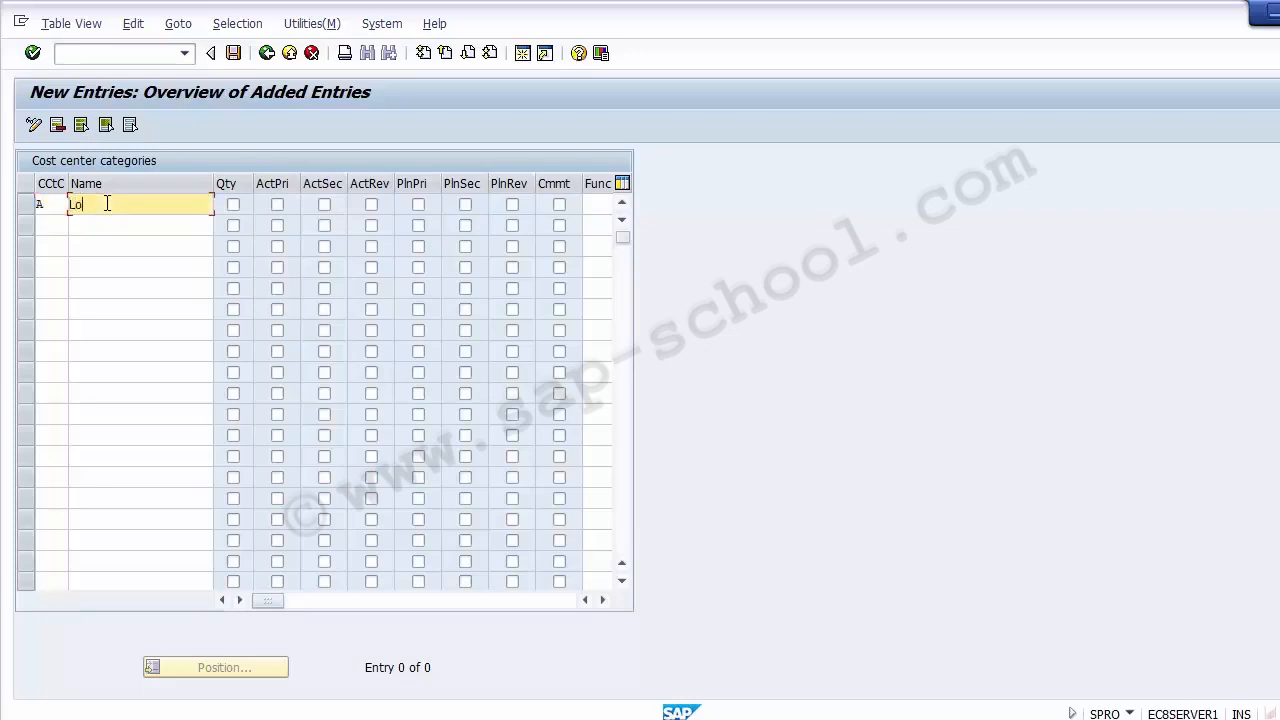
text(gistics)
- Set the ActRev and PlnRev indicators for the Logistics category, leaving ActPri and PlnPri cleared
click(229, 200)
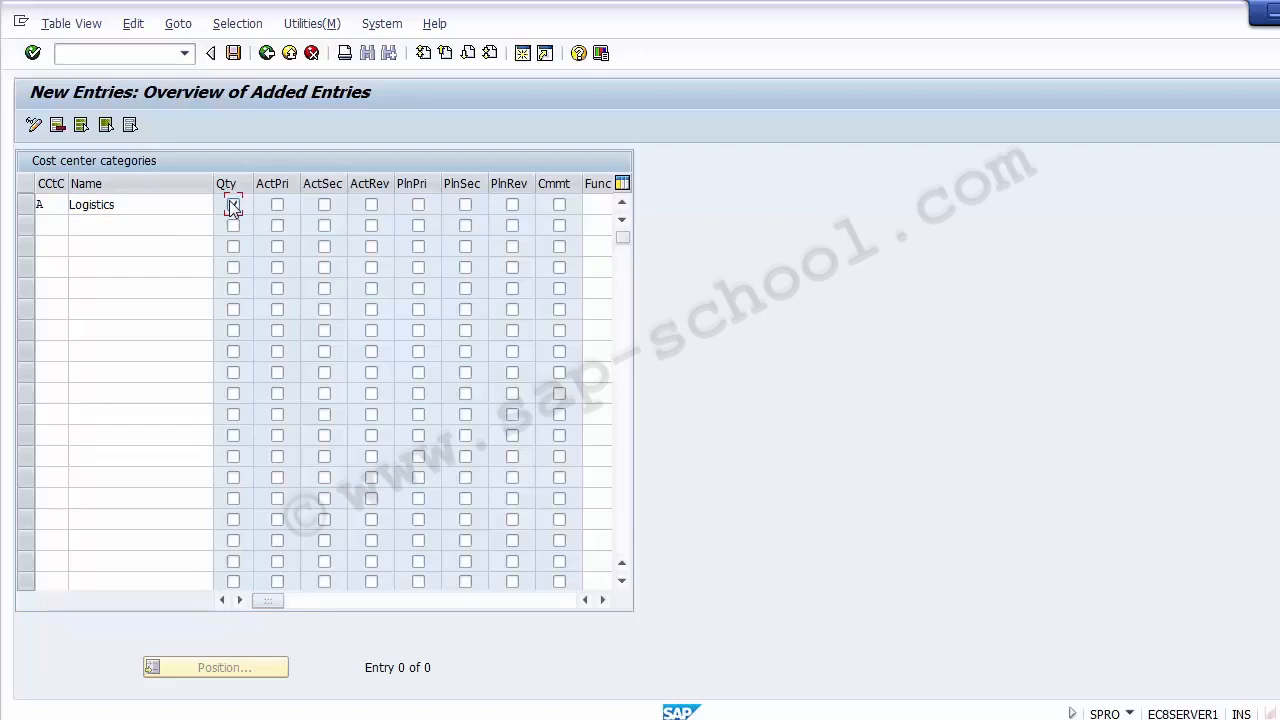
click(233, 205)
click(278, 206)
click(278, 206)
click(370, 206)
click(418, 205)
click(418, 205)
click(371, 206)
click(513, 206)
- Display the list of possible functional areas for the Logistics cost center category
click(603, 600)
click(603, 600)
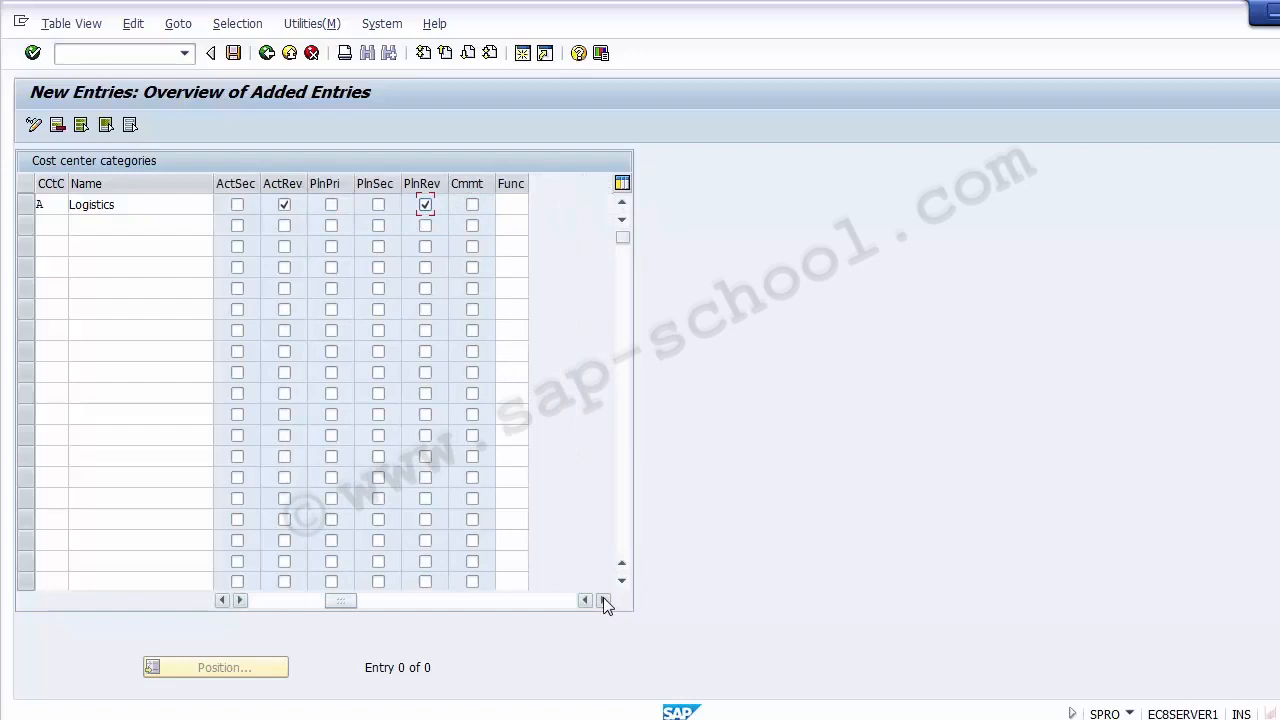
click(518, 204)
key(F4)
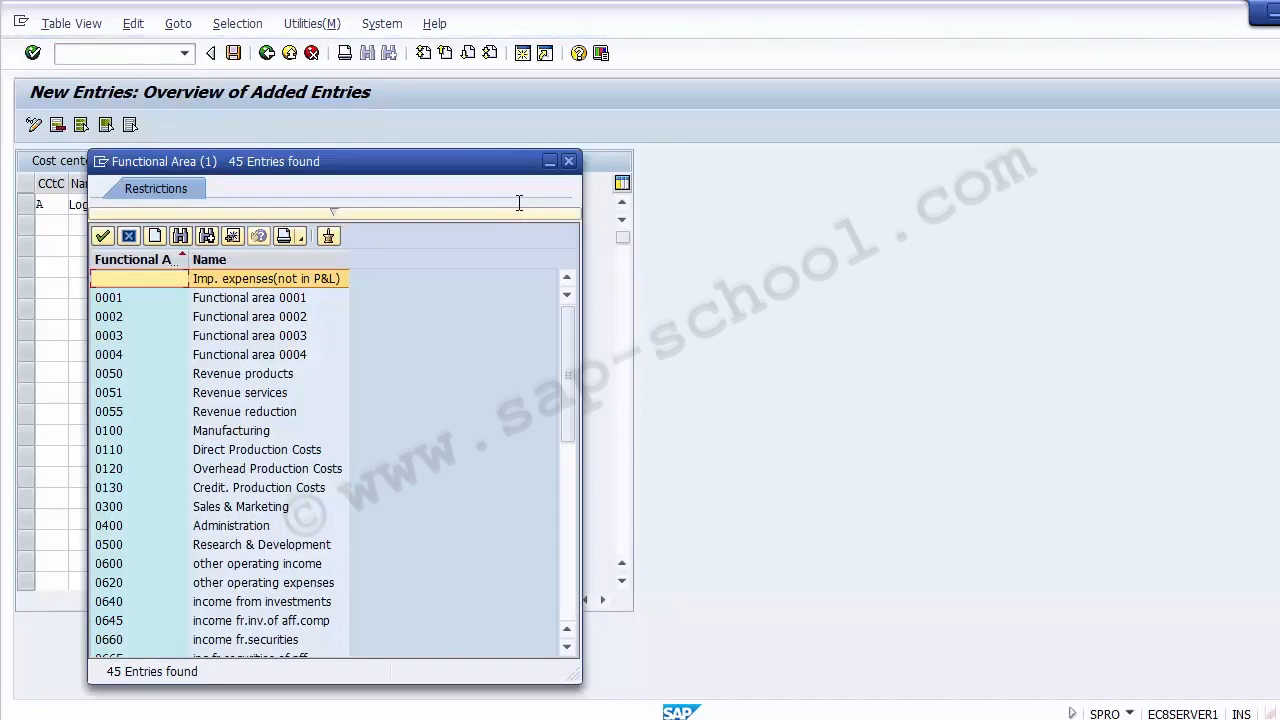
- Examine the available functional area codes and names for one that suits the Logistics category
key(Down)
key(Down)
key(Down)
key(Down)
key(Down)
key(Down)
key(Down)
key(Down)
key(Down)
key(Down)
key(Down)
key(Down)
key(Down)
key(Down)
key(Down)
key(Down)
key(Down)
key(Down)
key(Down)
key(Down)
key(Down)
key(Down)
key(Down)
key(Down)
key(Down)
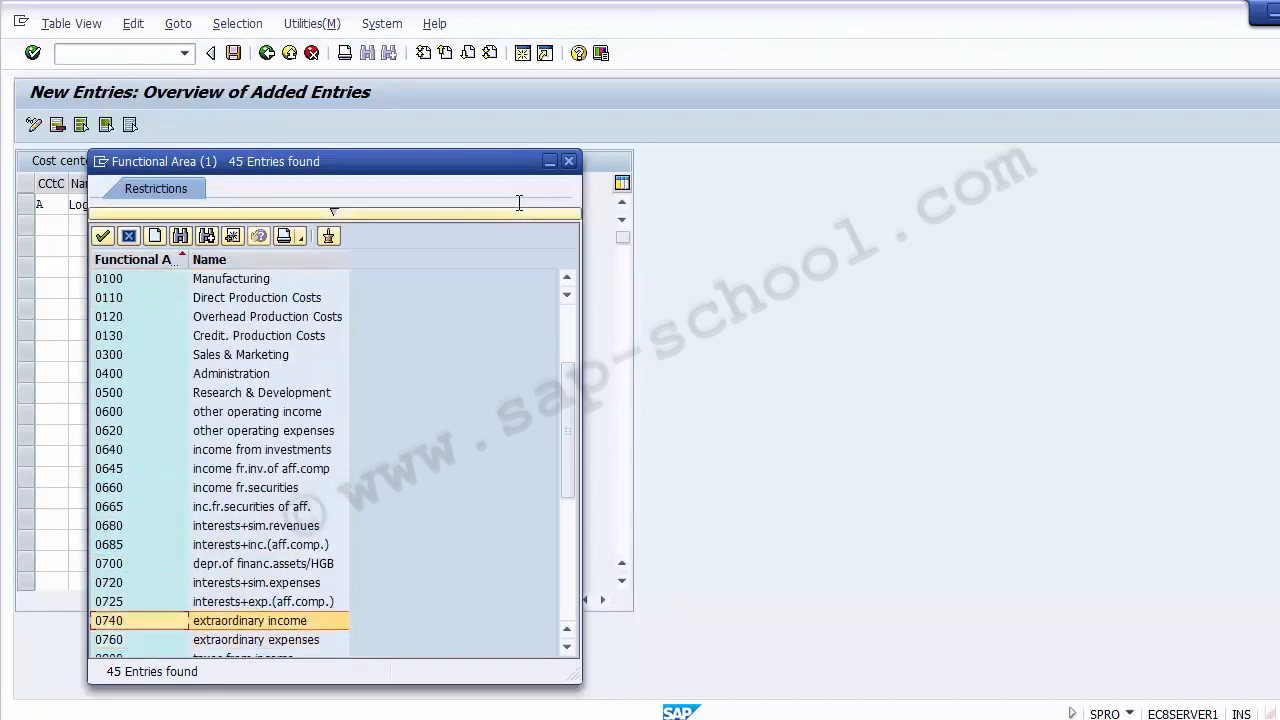
key(Up)
key(Up)
key(Up)
key(Up)
key(Up)
key(Up)
key(Up)
key(Up)
key(Up)
key(Up)
key(Up)
key(Up)
key(Up)
key(Up)
key(Up)
key(Up)
key(Up)
key(Up)
key(Up)
key(Up)
key(Down)
key(Down)
key(Down)
key(Down)
key(Down)
key(Down)
key(Down)
key(Down)
key(Down)
key(Down)
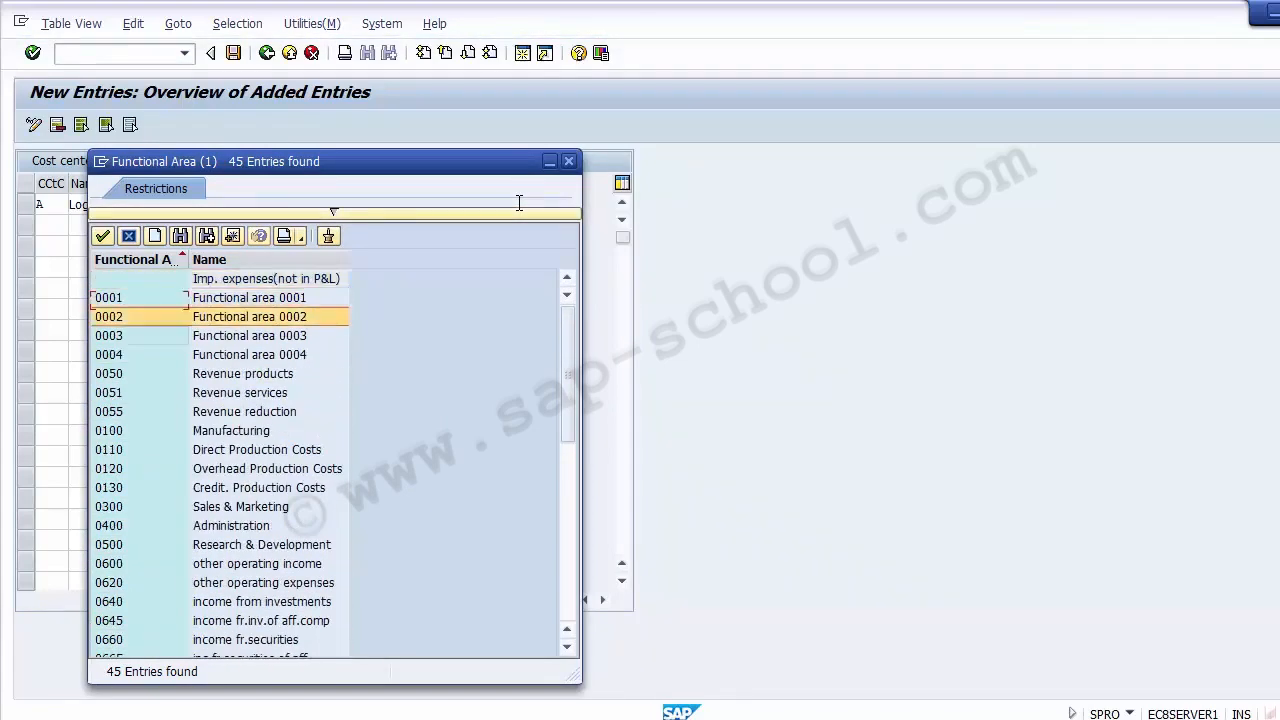
key(Down)
key(Down)
key(Down)
key(Down)
key(Down)
key(Down)
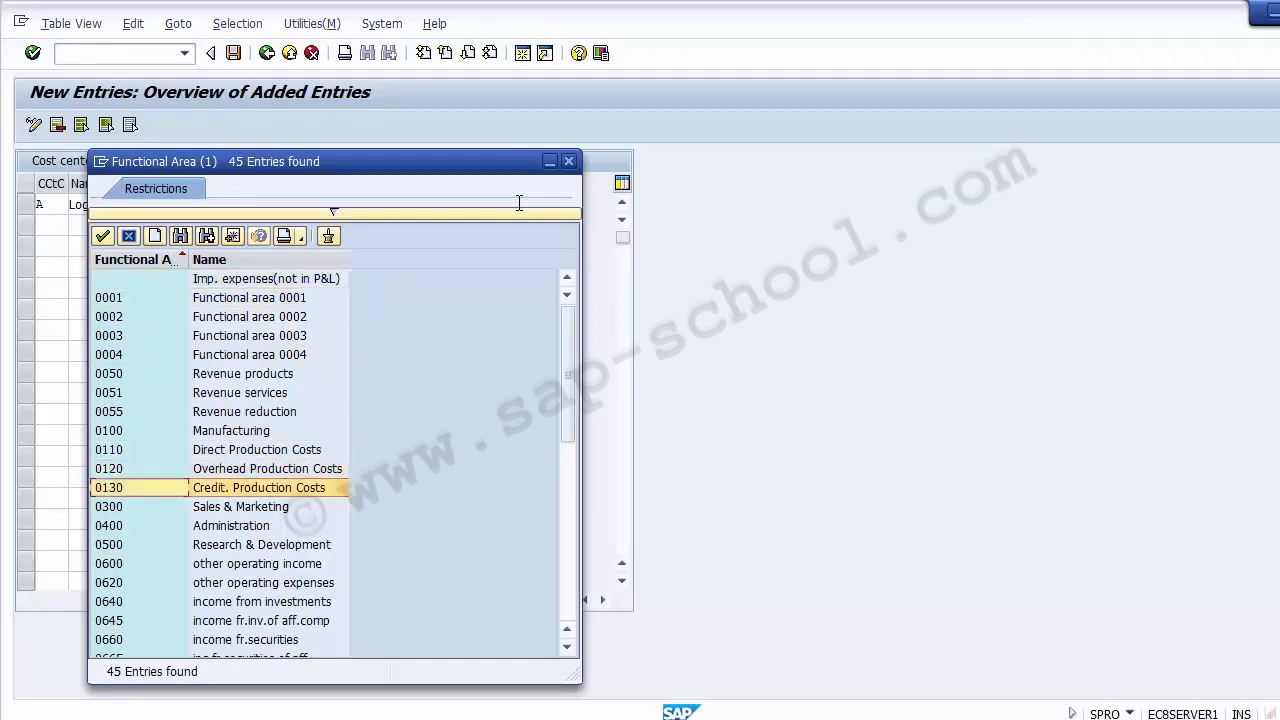
key(Up)
key(Up)
key(Up)
key(Up)
key(Up)
key(Up)
key(Up)
key(Up)
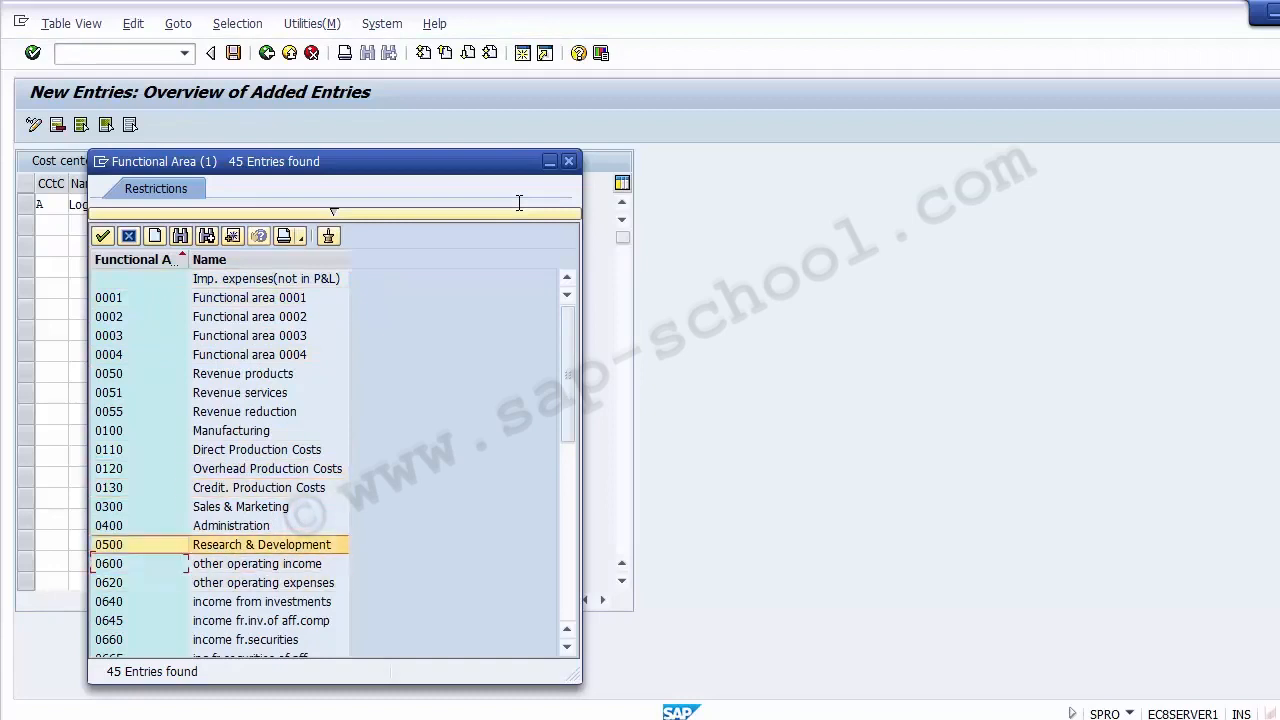
key(Up)
key(Up)
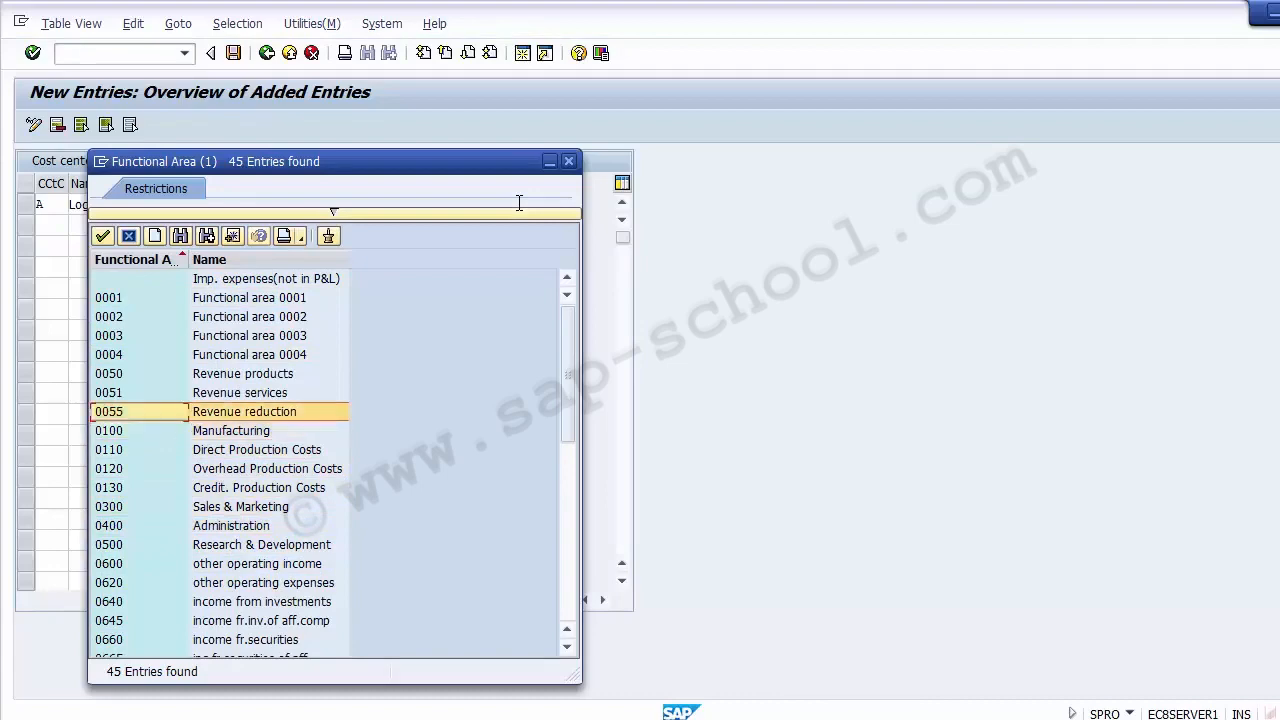
key(Down)
key(Down)
key(Down)
key(Down)
key(Down)
key(Down)
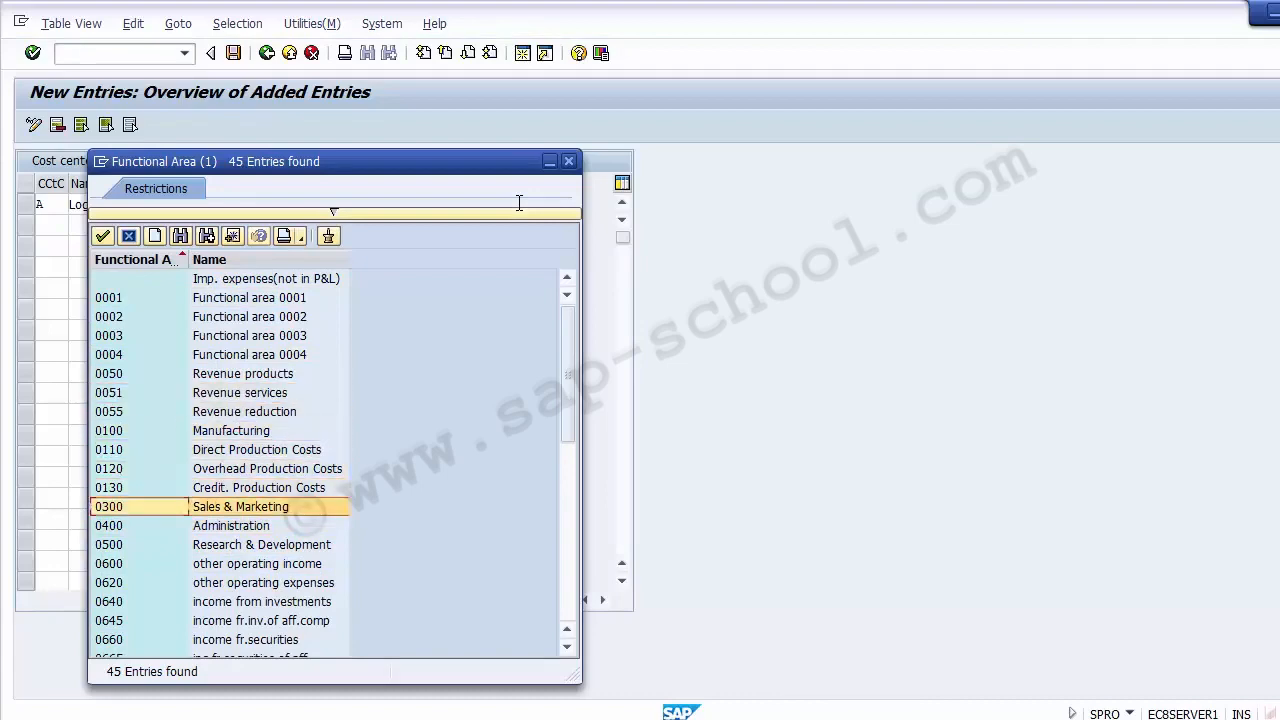
key(Down)
key(Down)
key(Down)
key(Down)
key(Down)
key(Down)
key(Down)
key(Down)
key(Down)
key(Down)
key(Down)
key(Down)
key(Down)
key(Down)
key(Down)
key(Down)
key(Down)
key(Down)
key(Down)
key(Down)
key(Down)
key(Down)
key(Down)
key(Down)
key(Down)
key(Down)
key(Down)
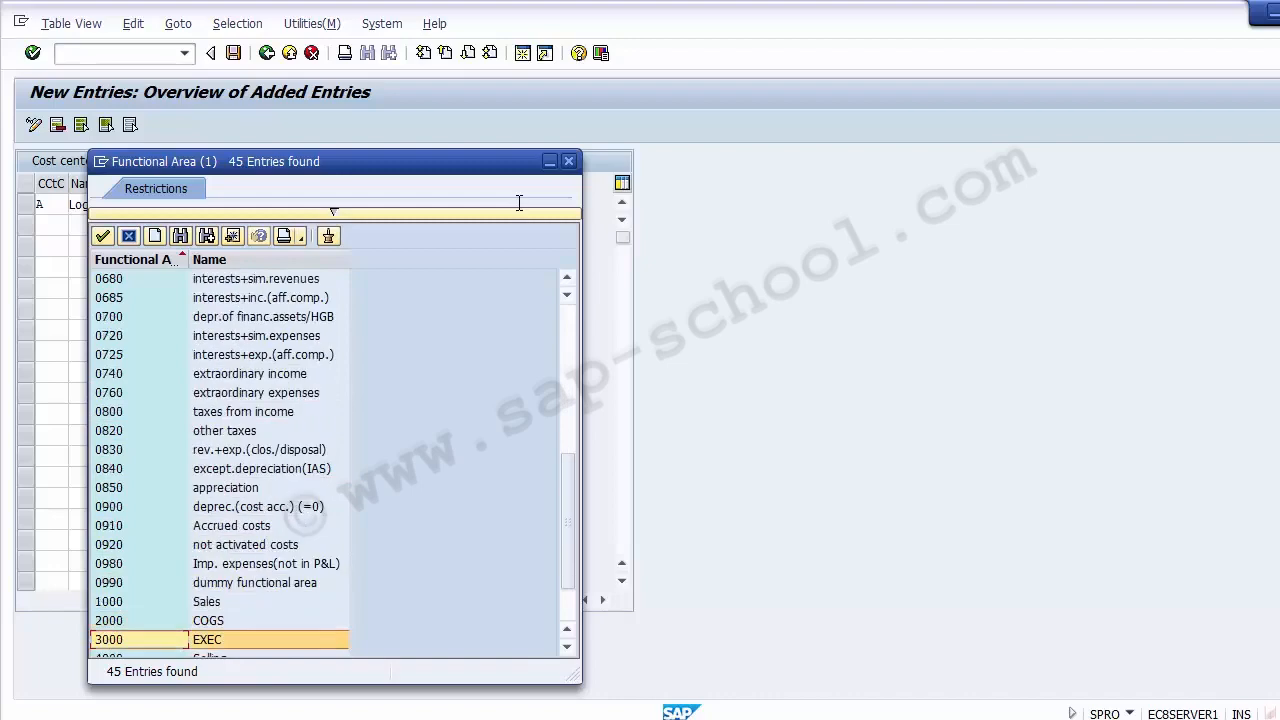
key(Down)
key(Down)
key(Down)
key(Down)
key(Up)
key(Up)
key(Up)
key(Up)
key(Up)
key(Up)
key(Up)
key(Up)
key(Up)
key(Up)
key(Up)
key(Up)
key(Up)
key(Up)
key(Up)
key(Up)
key(Up)
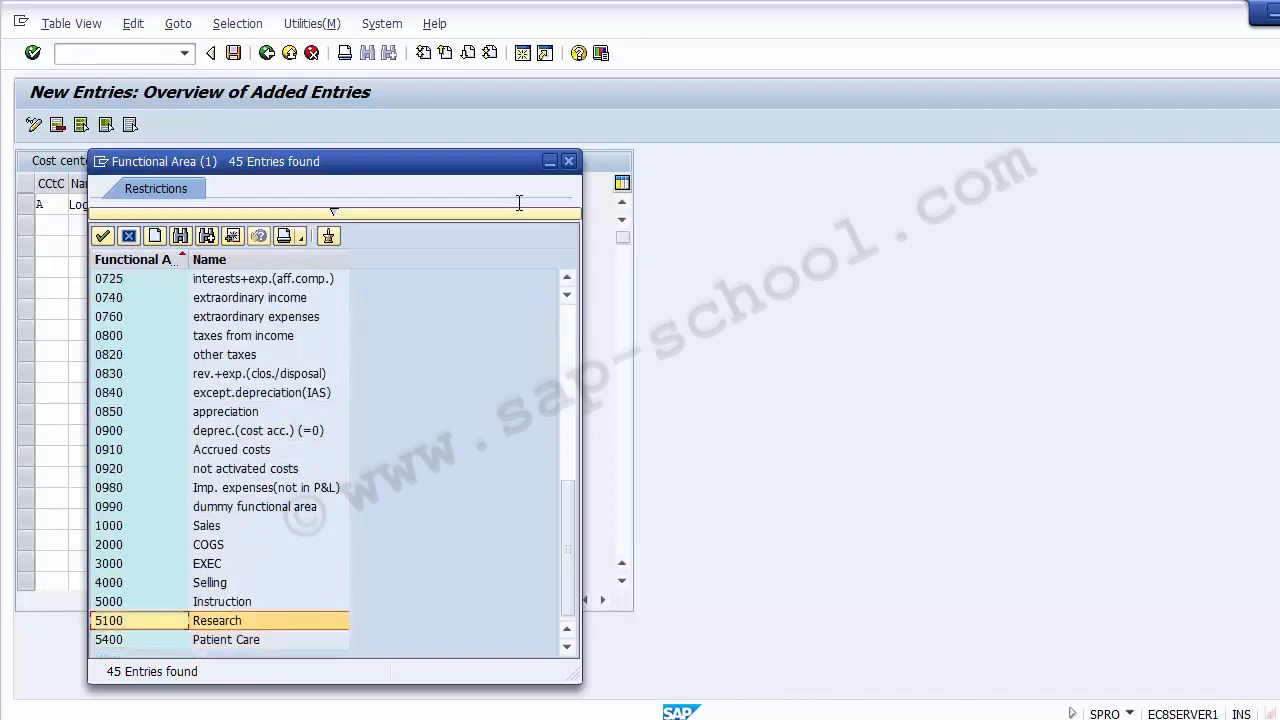
key(Up)
key(Up)
key(Up)
key(Up)
key(Up)
key(Up)
key(Up)
key(Up)
key(Up)
key(Up)
key(Up)
key(Up)
key(Up)
key(Up)
key(Up)
key(Up)
key(Up)
key(Up)
key(Up)
key(Up)
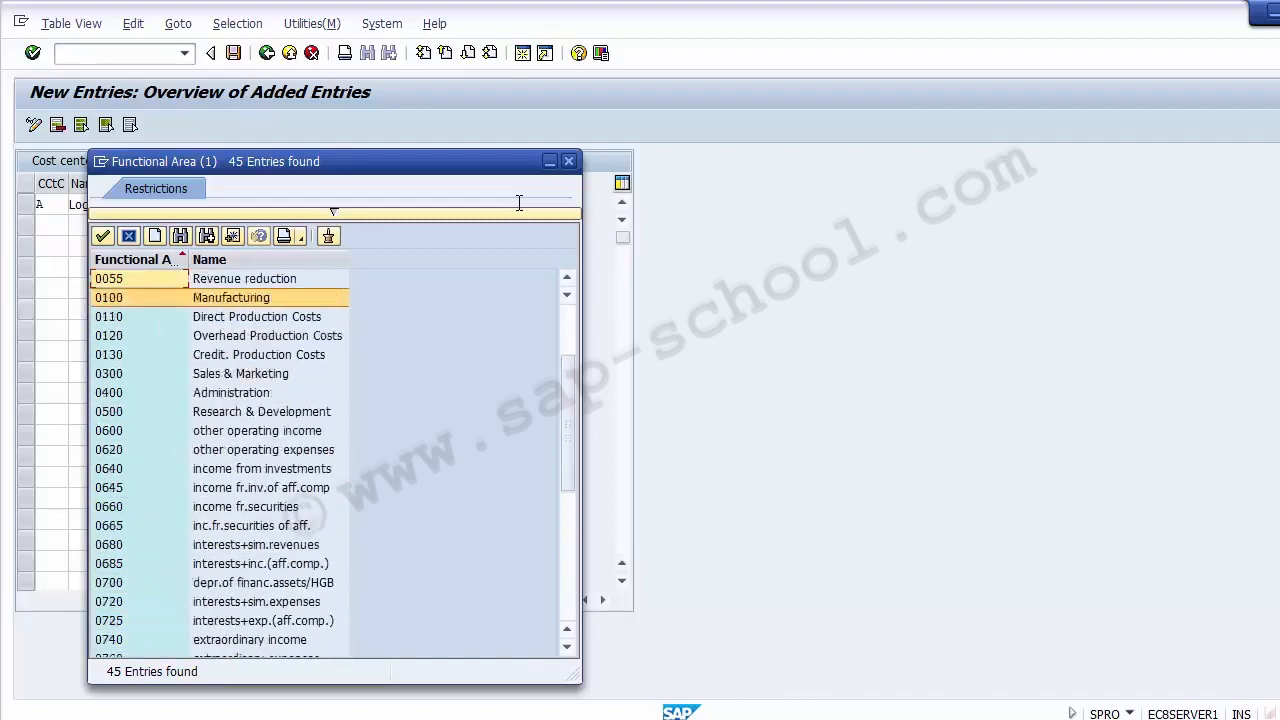
- Assign functional area 0100 Manufacturing to the Logistics cost center category
key(Down)
key(Down)
key(Down)
key(Down)
key(Down)
key(Down)
key(Down)
key(Down)
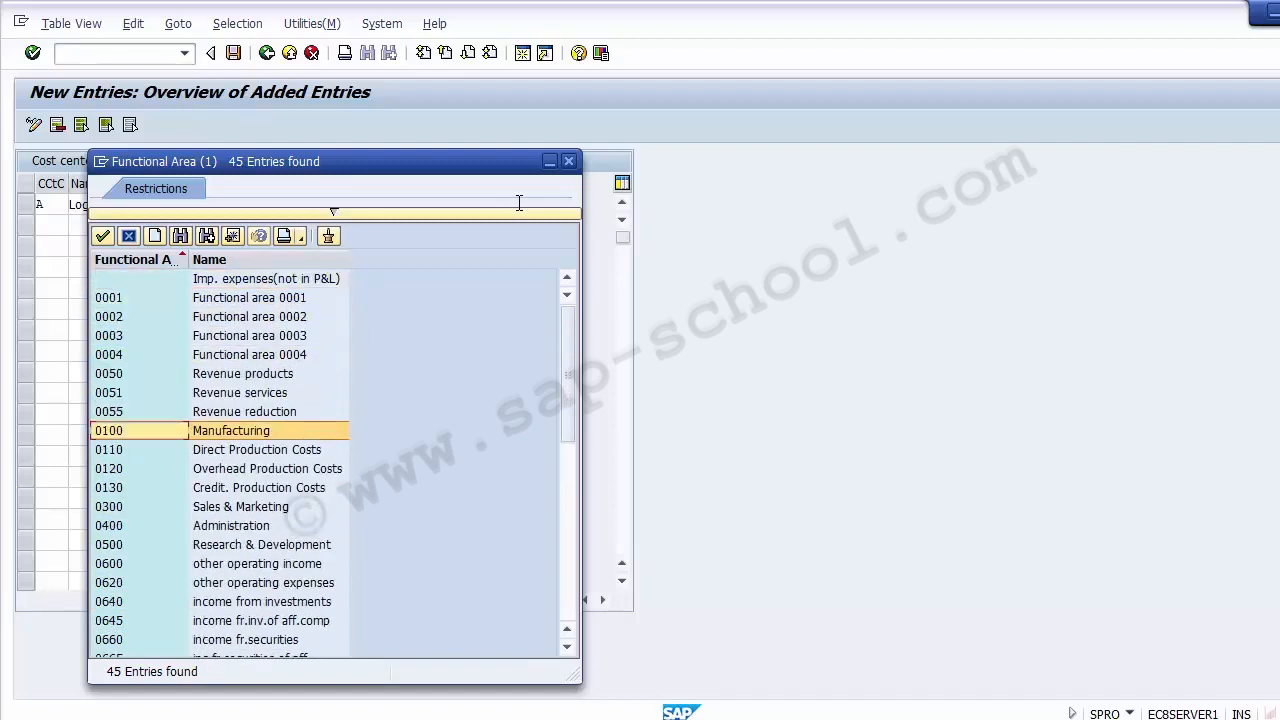
key(Down)
key(Down)
key(Down)
key(Down)
key(Down)
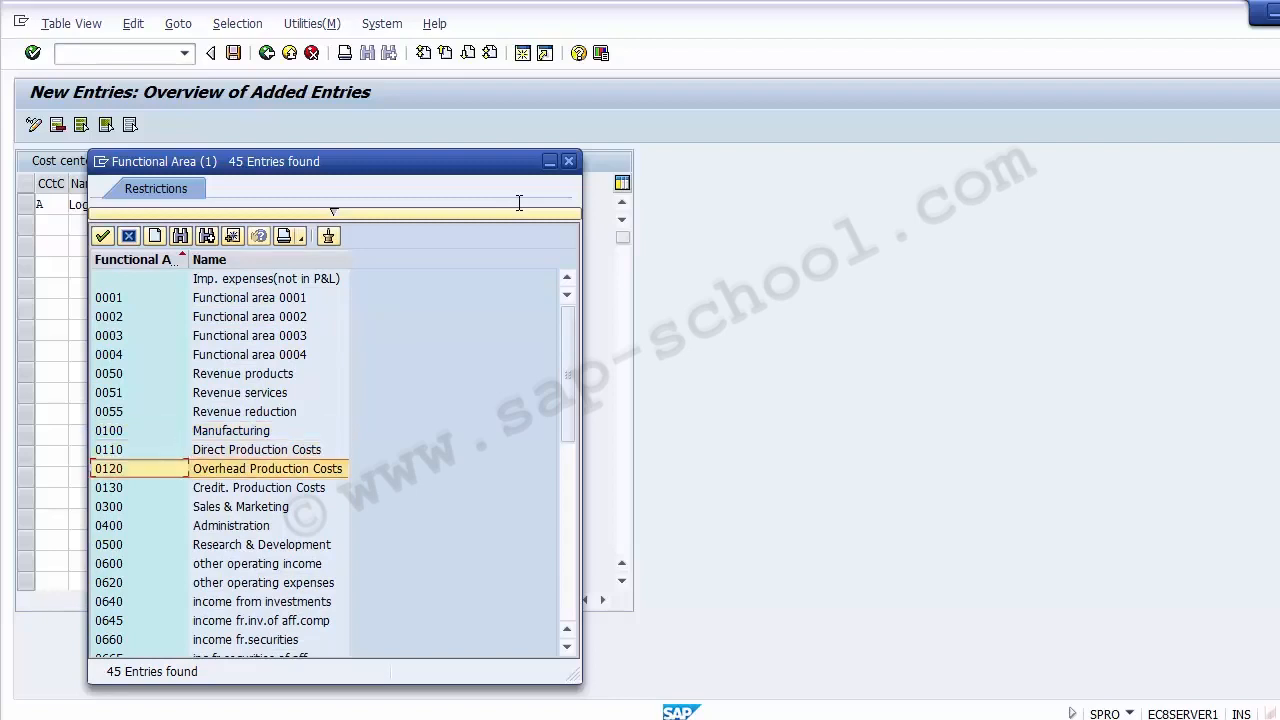
key(Up)
key(Up)
key(Up)
key(Up)
key(Up)
key(Return)
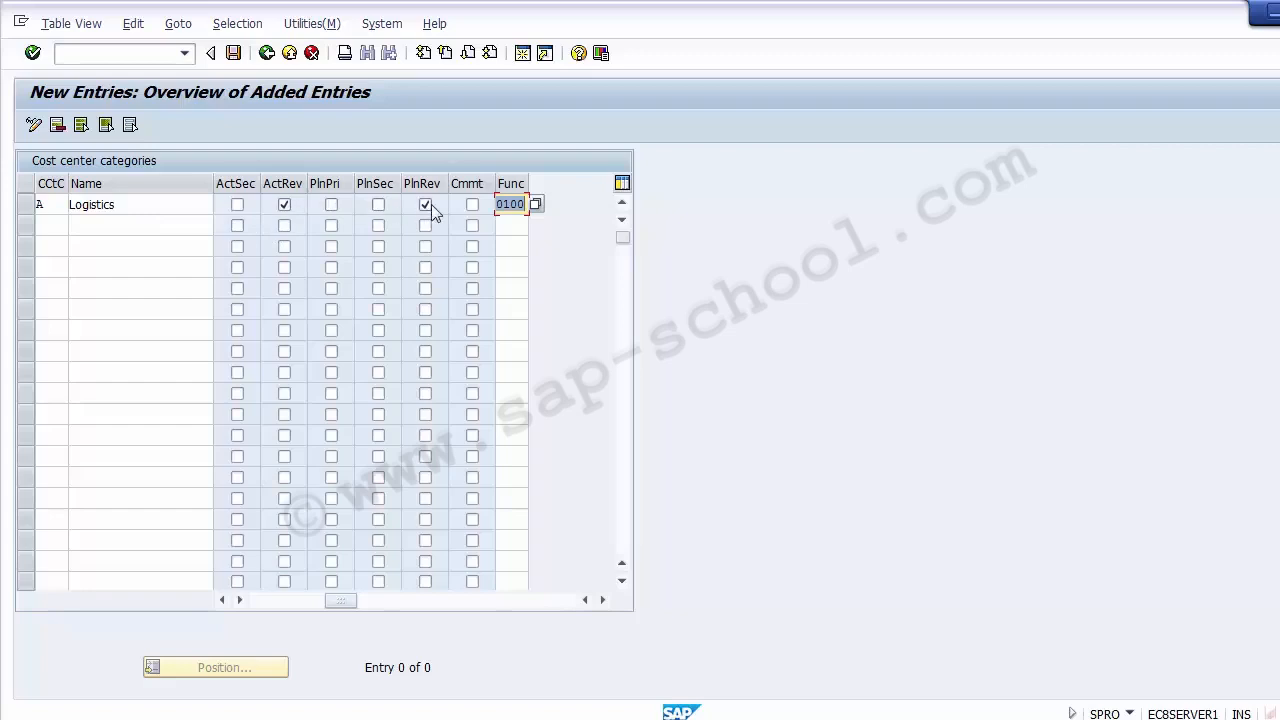
- Save the Logistics category, check its row in the cost center categories overview, and return to the implementation guide
click(267, 599)
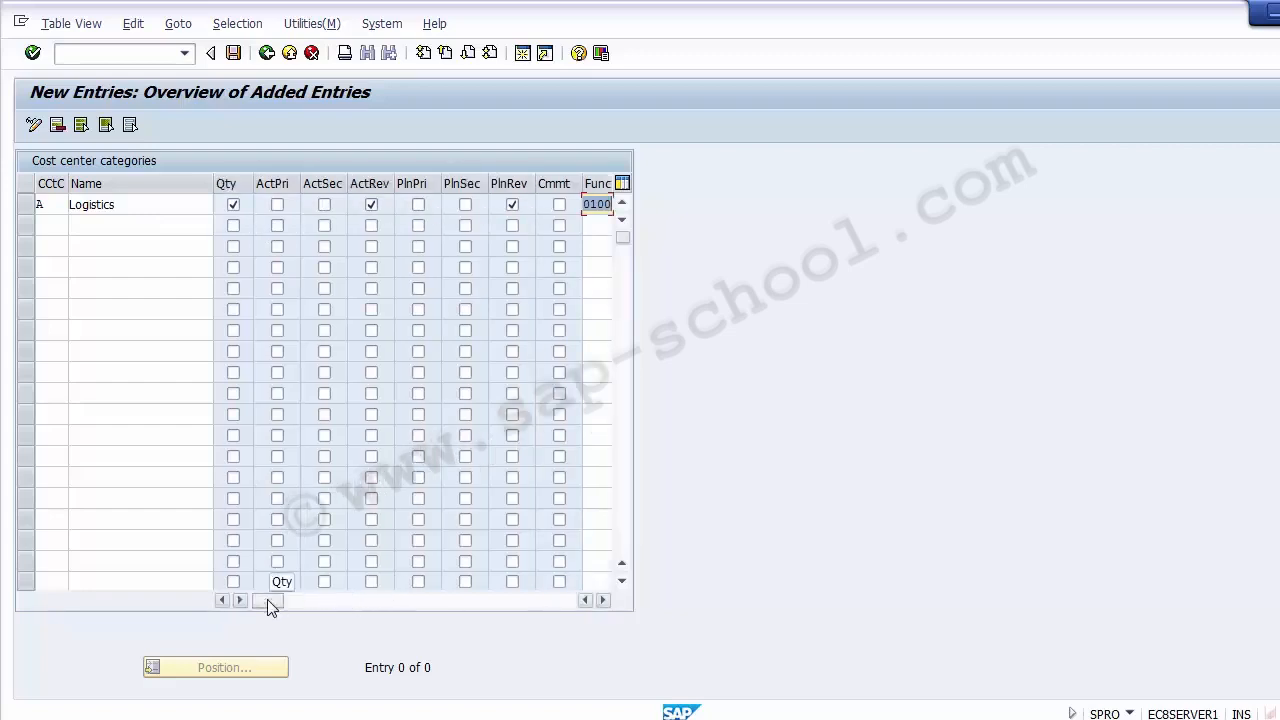
click(233, 53)
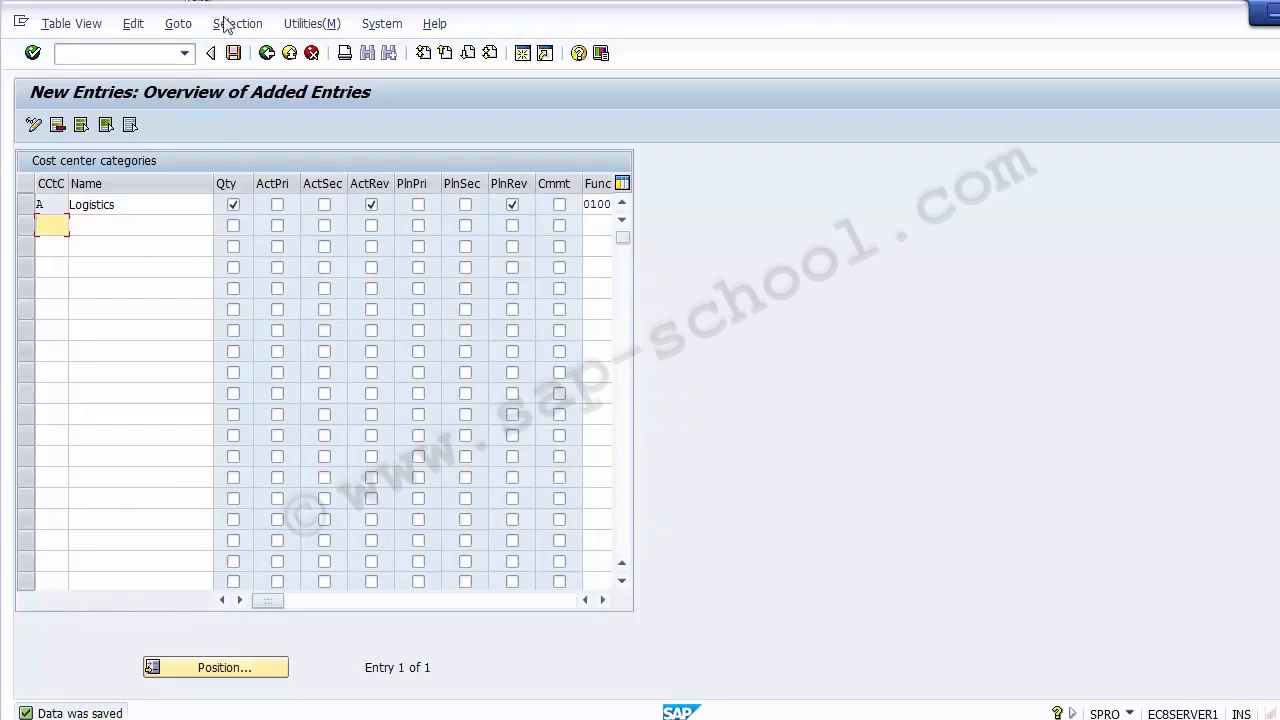
click(266, 55)
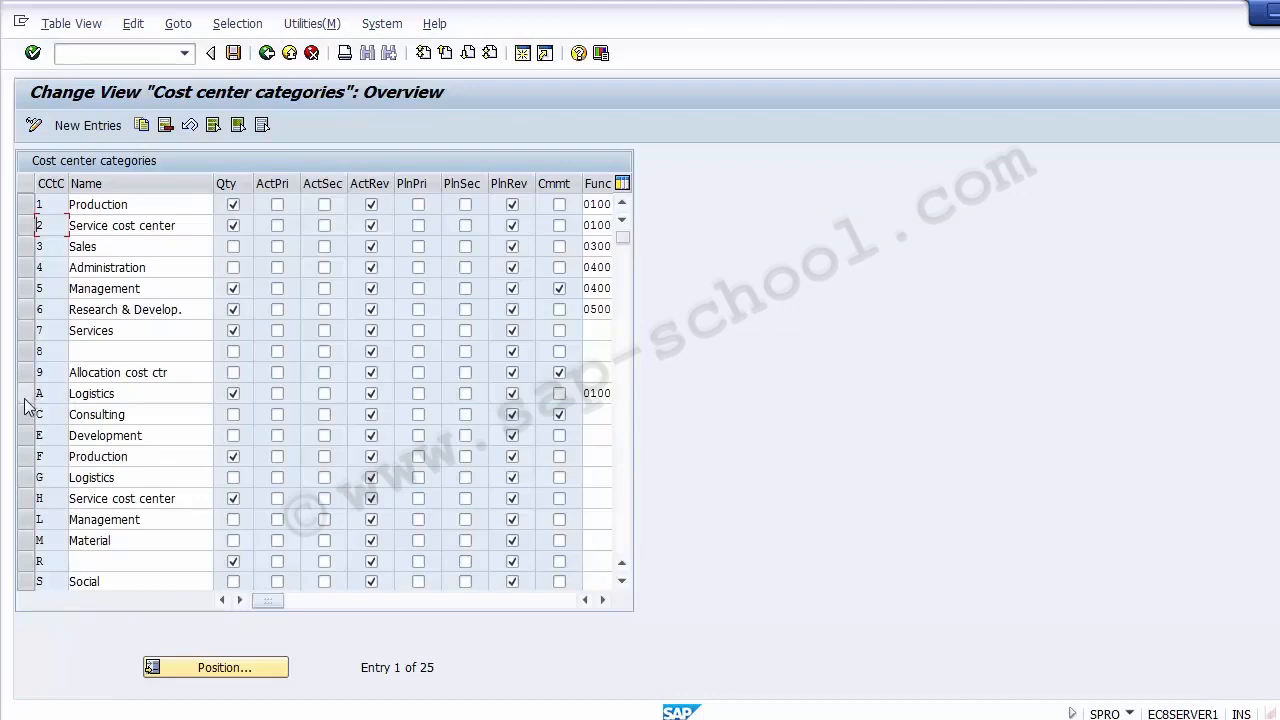
click(26, 395)
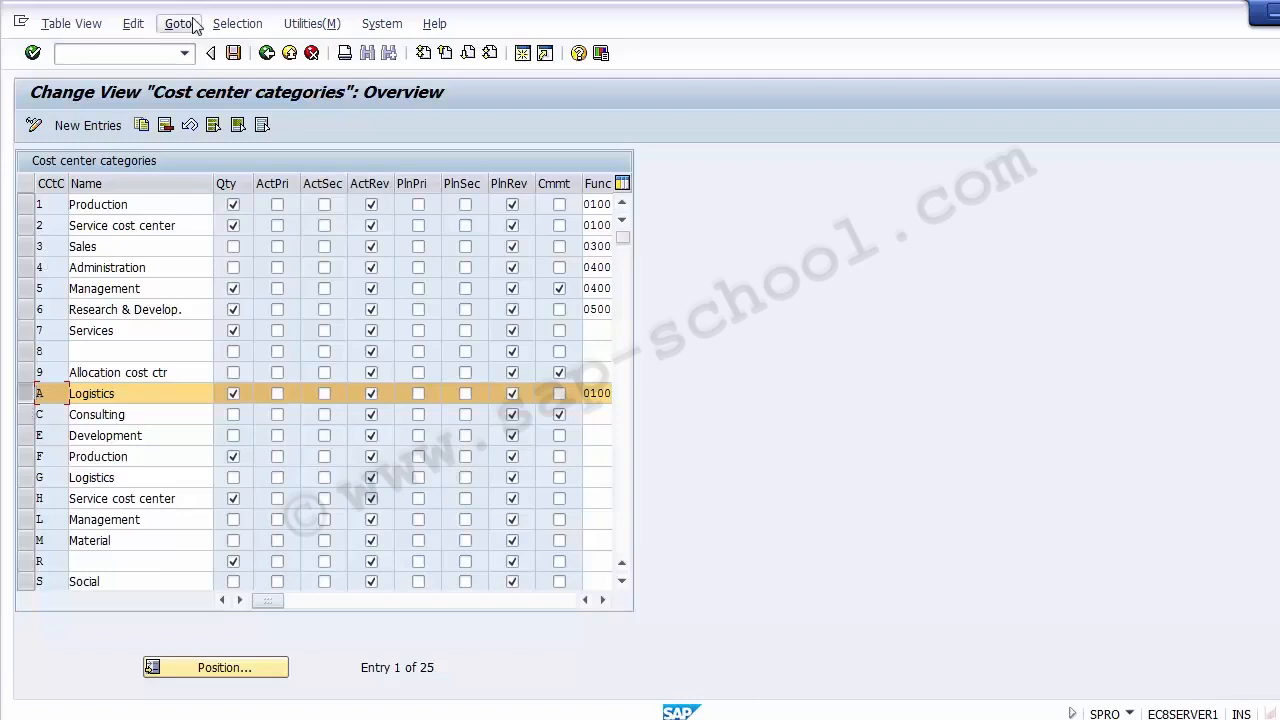
click(267, 57)
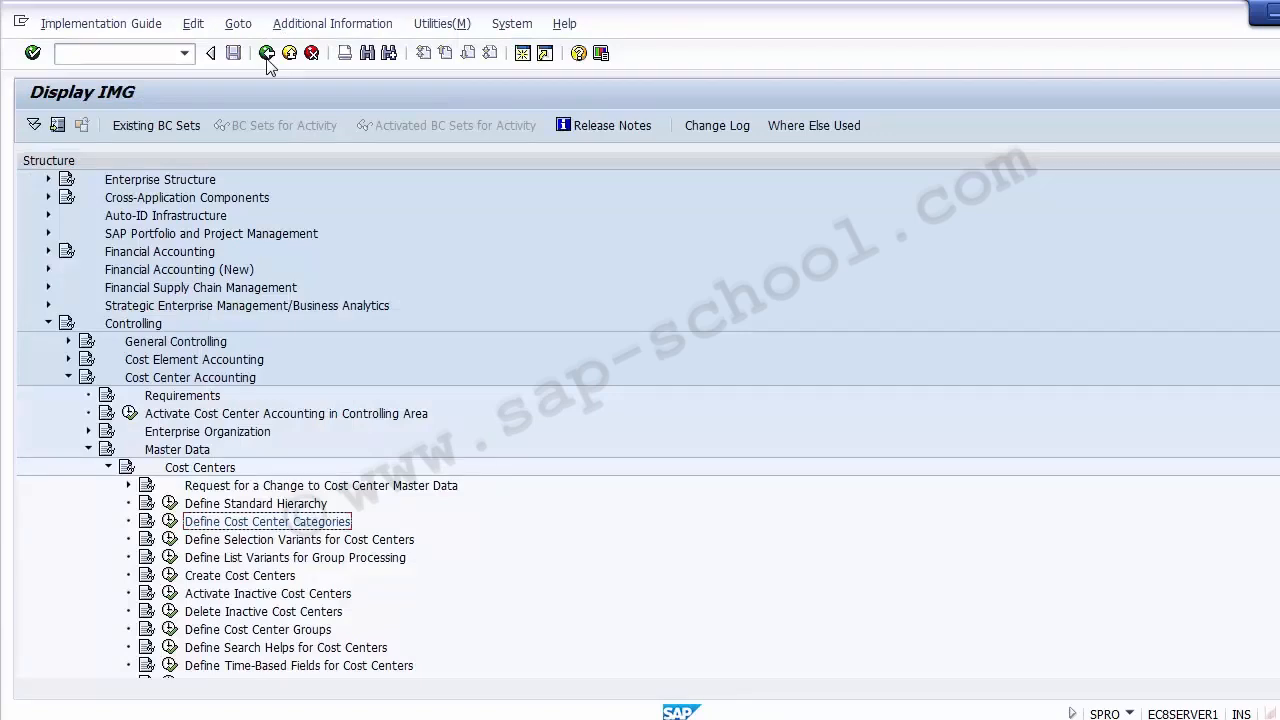
- Switch to the PowerPoint presentation to read the Cost Center slide, then return to the SAP implementation guide
click(508, 718)
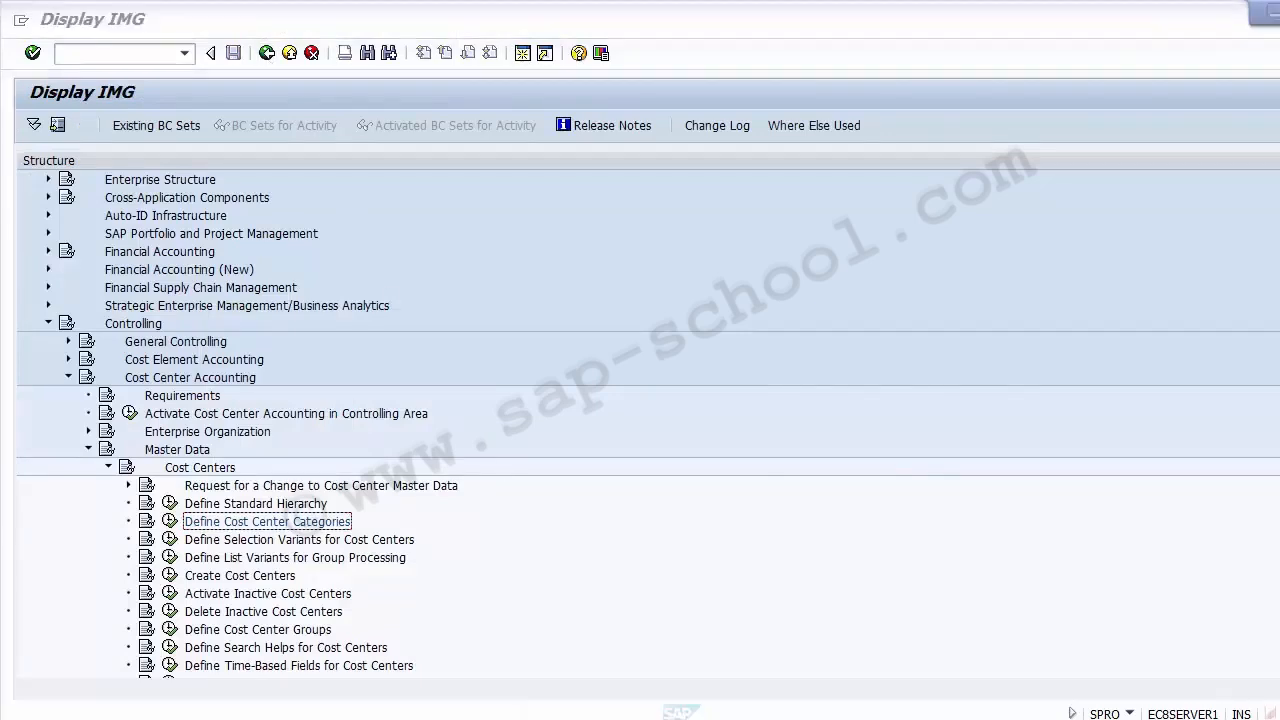
scroll(189, 419, down, 1)
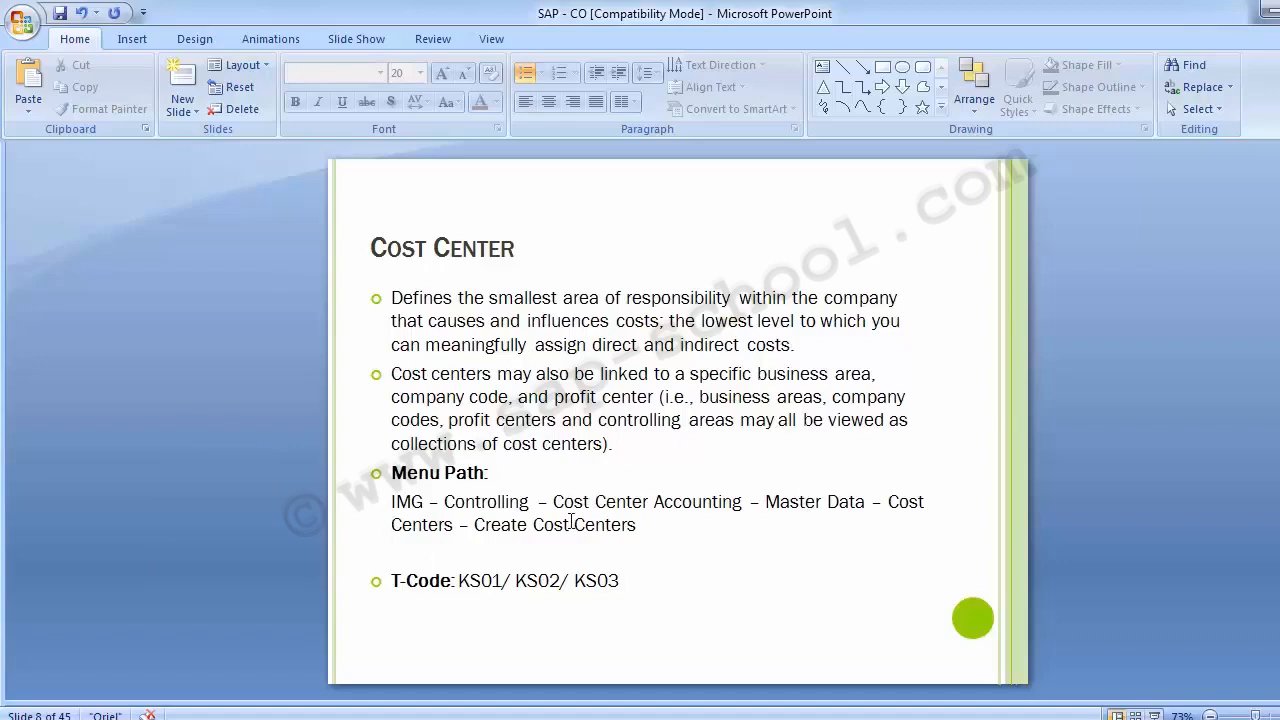
click(598, 718)
click(625, 619)
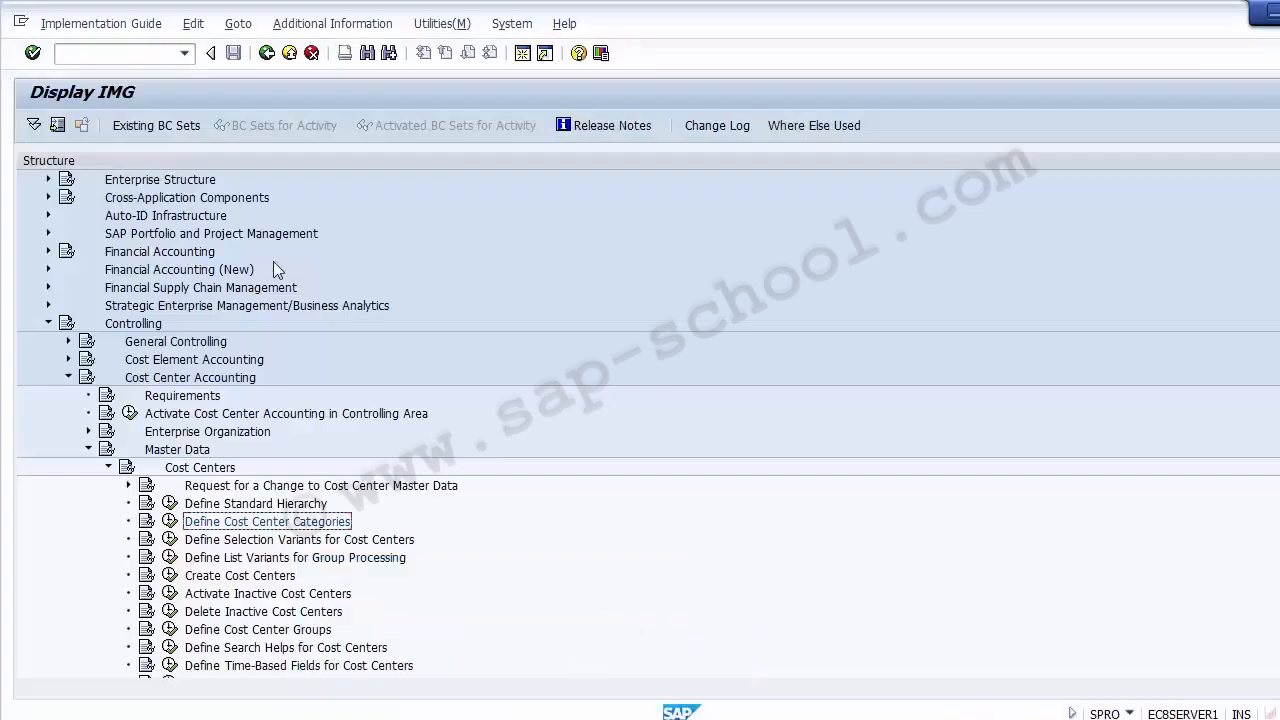
- Start the Create cost center activity from Create Cost Centers under the Cost Center Accounting master data
click(109, 468)
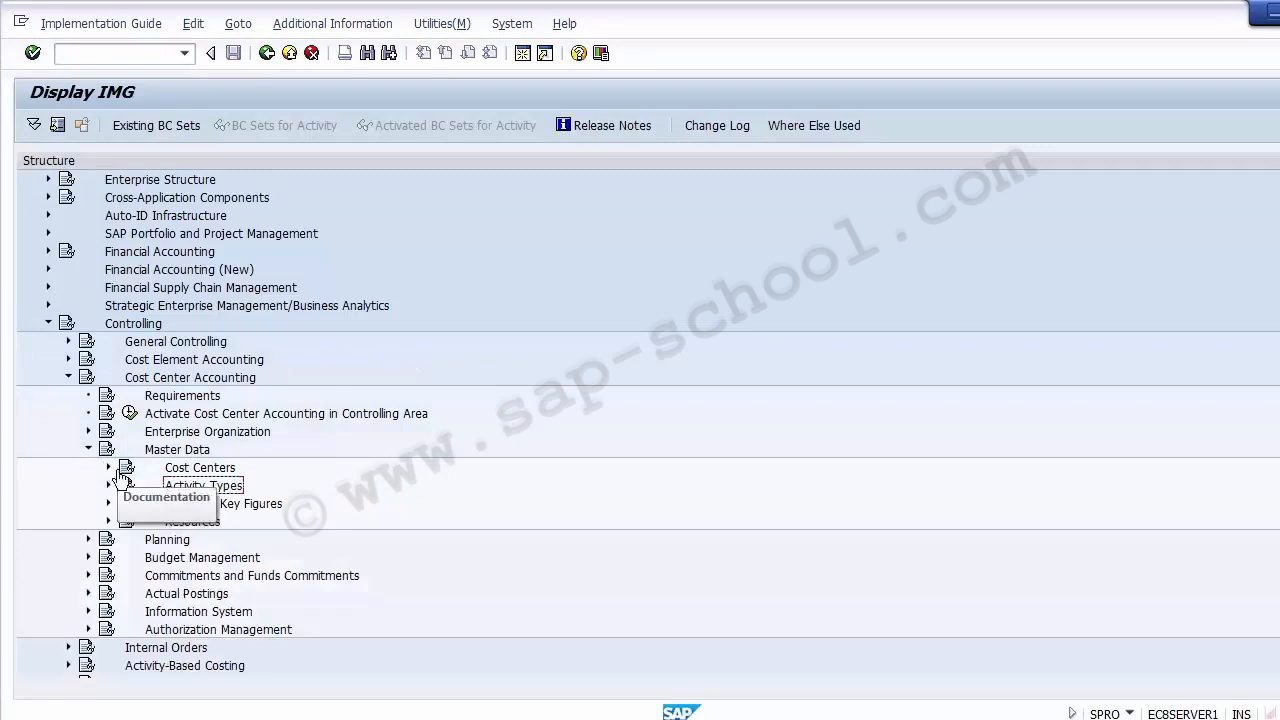
click(173, 452)
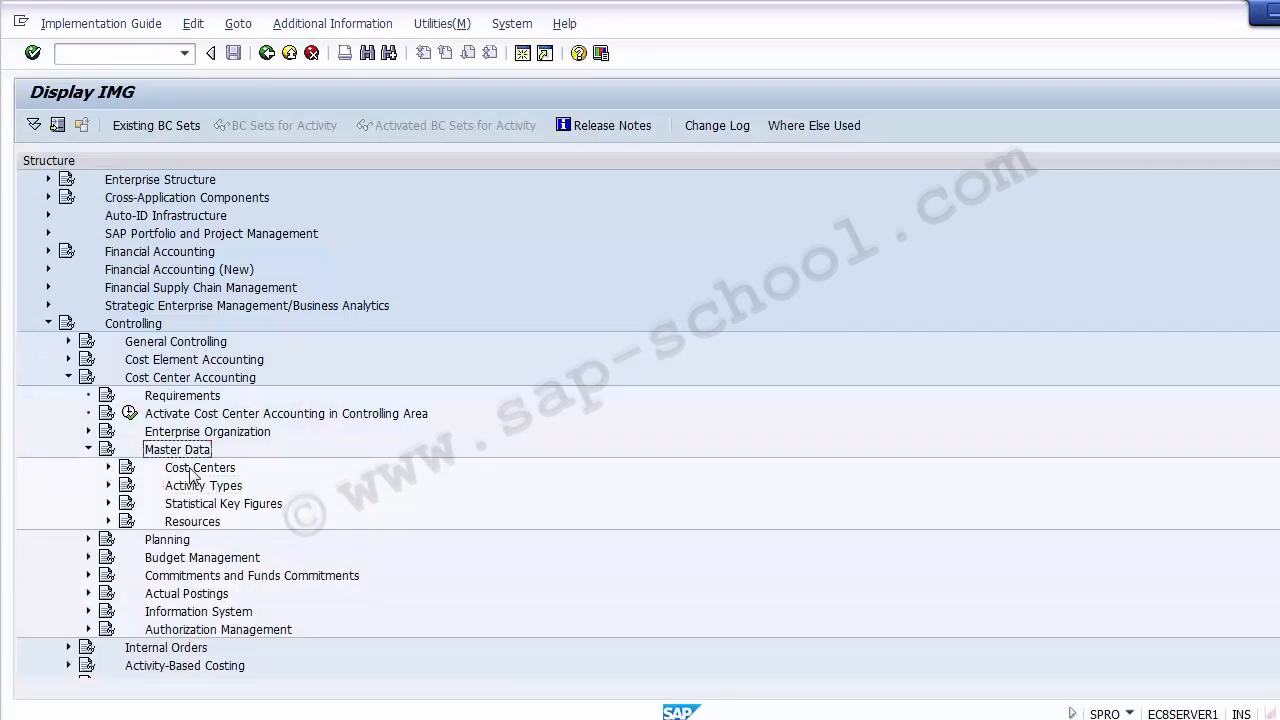
click(188, 471)
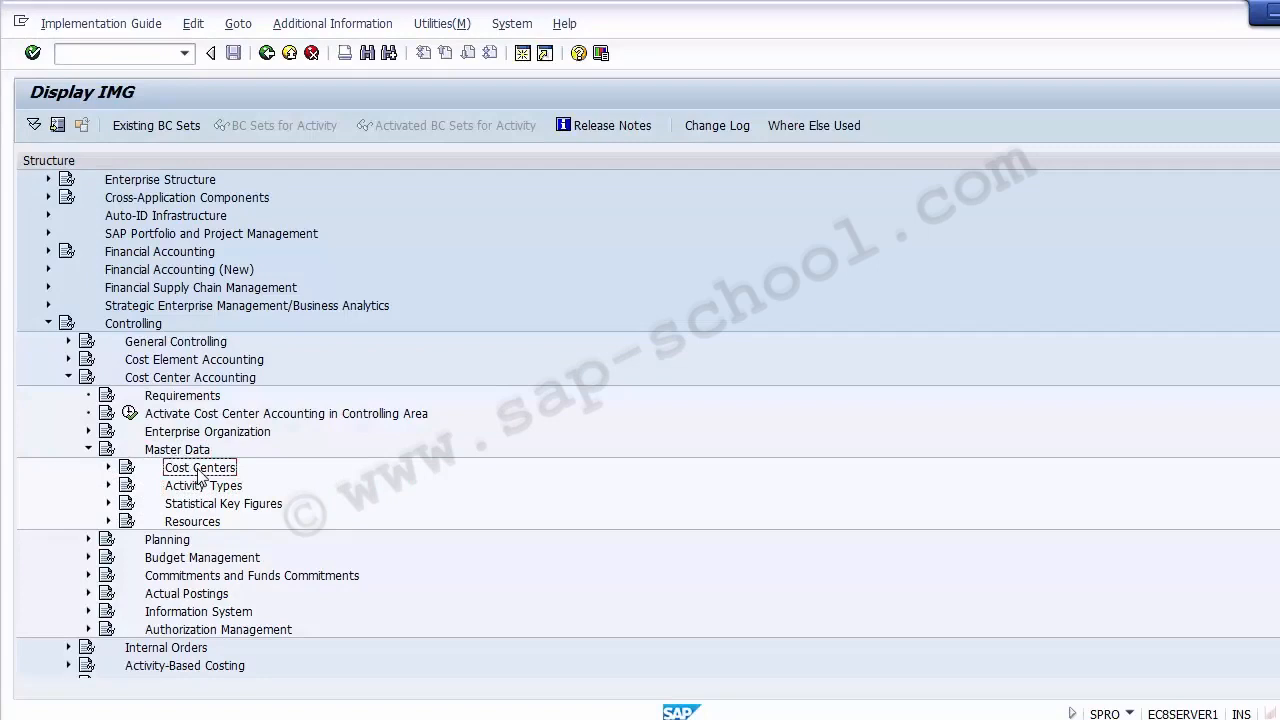
click(108, 467)
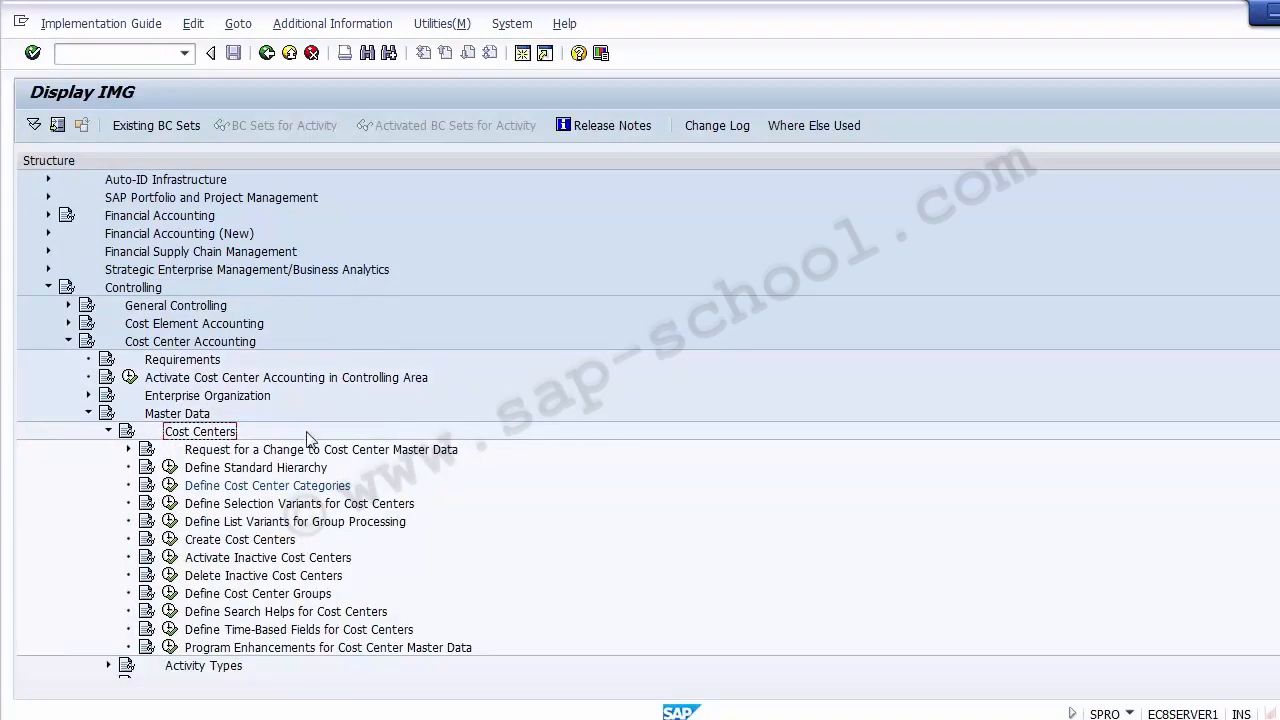
click(278, 541)
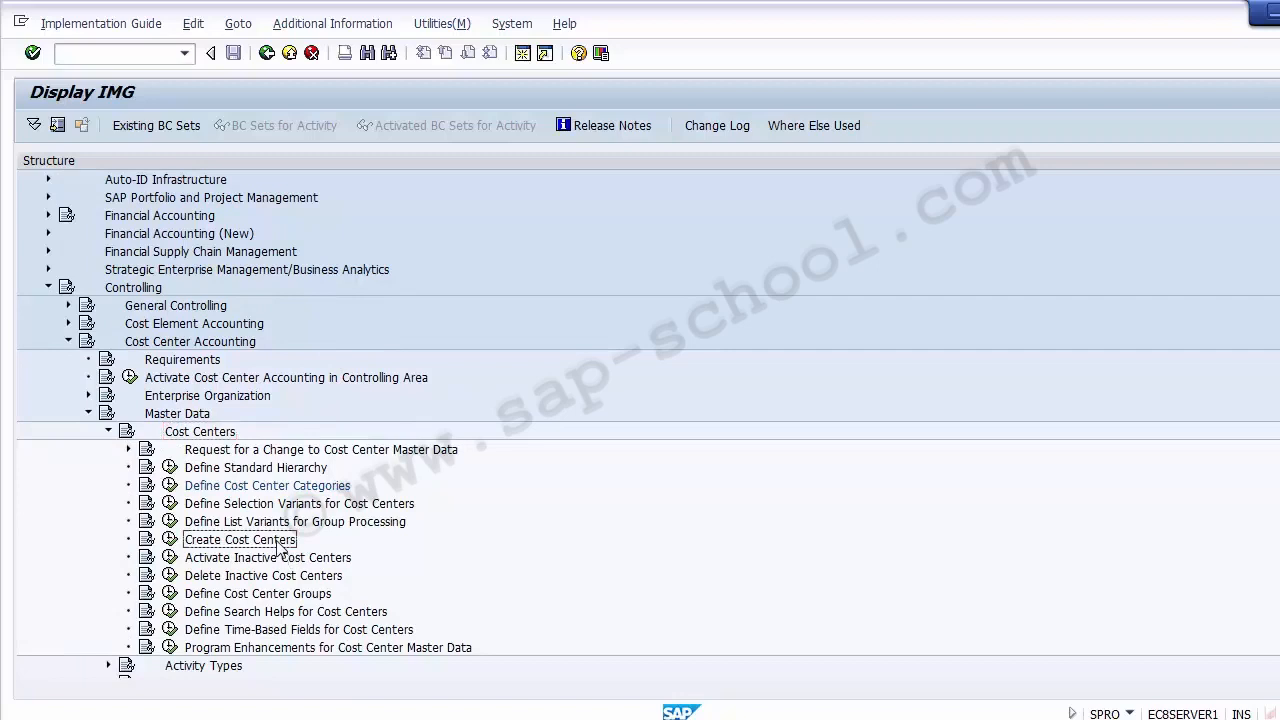
click(170, 541)
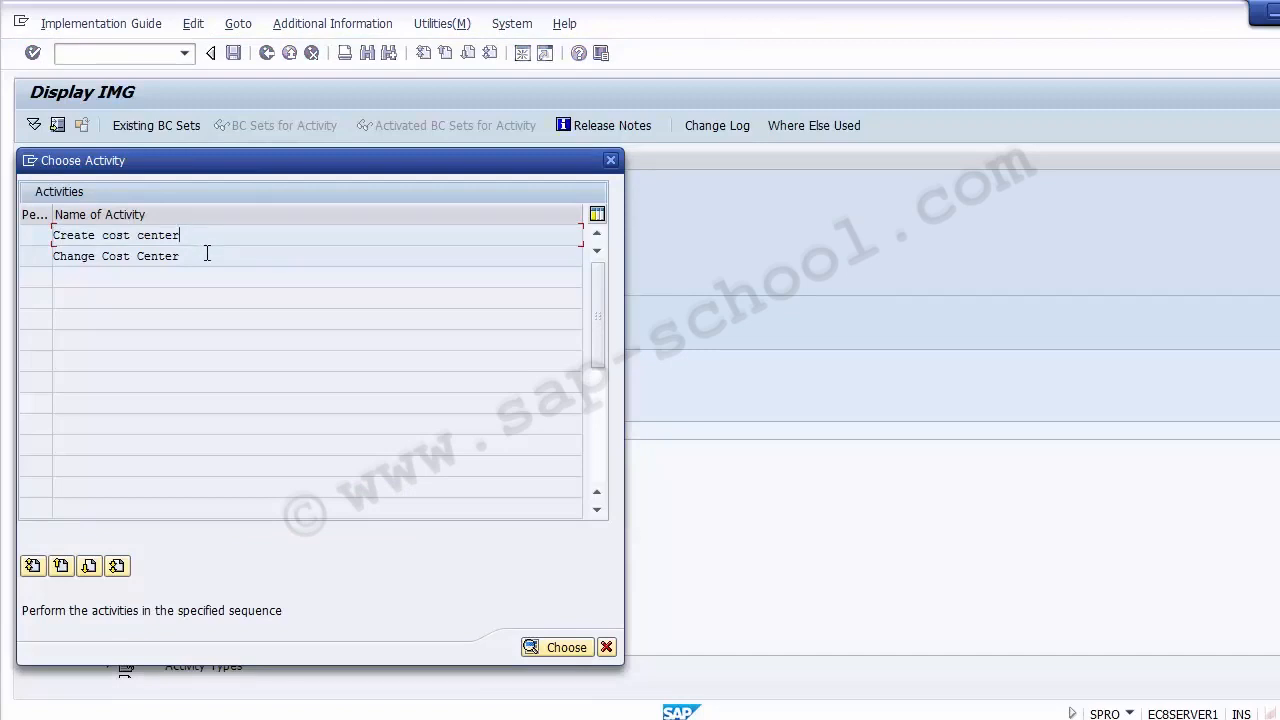
click(130, 236)
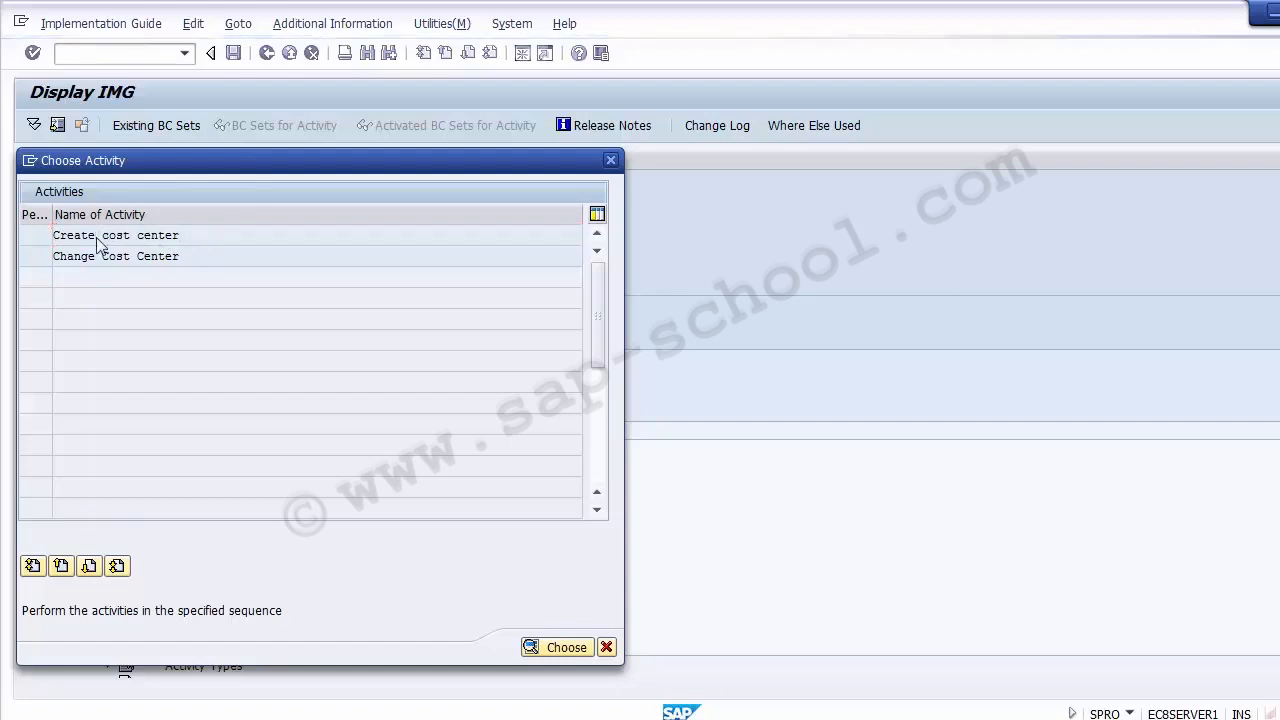
double_click(97, 239)
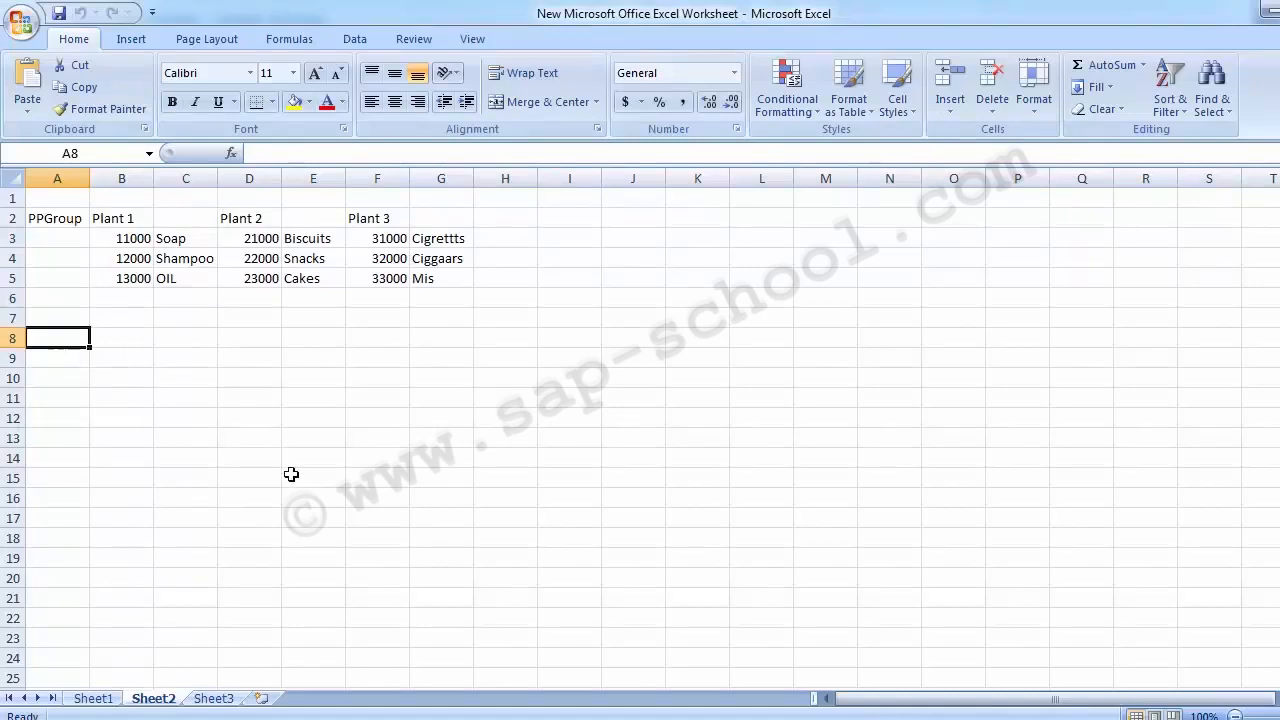
click(105, 354)
click(103, 338)
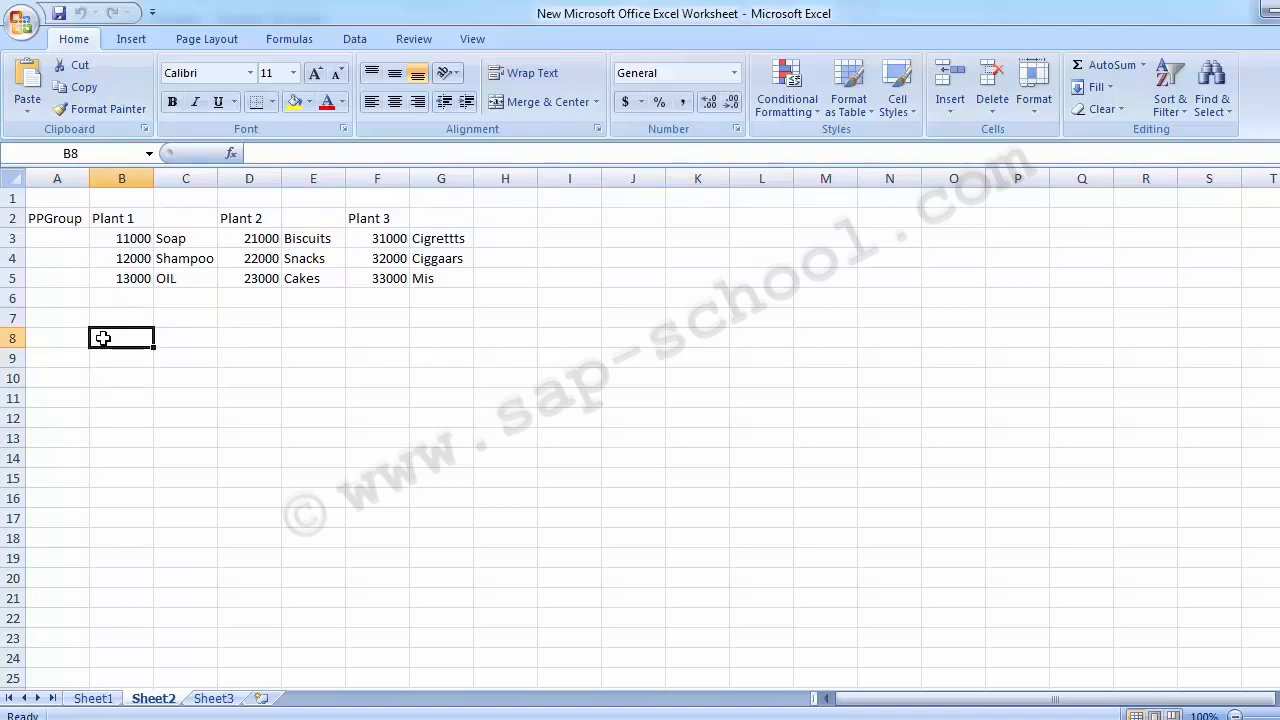
text(Pl)
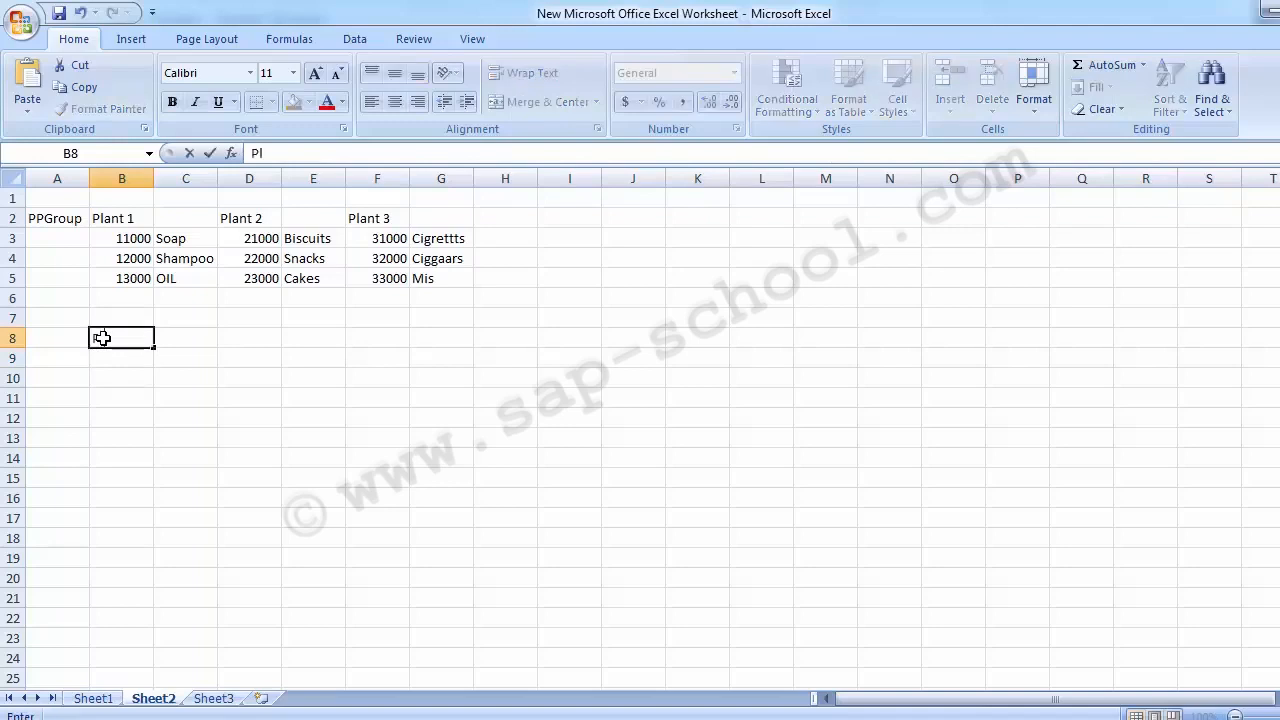
key(Up)
key(Down)
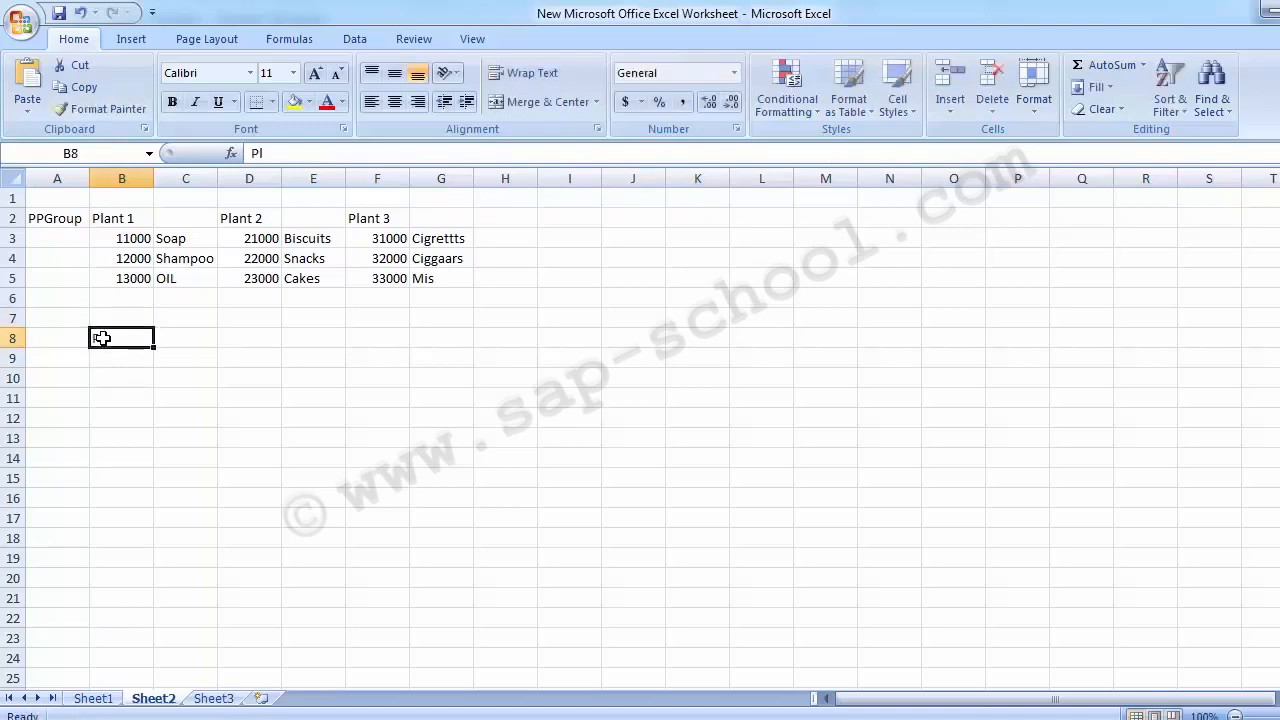
key(Delete)
key(Up)
key(Up)
key(Up)
key(Up)
key(Up)
key(Up)
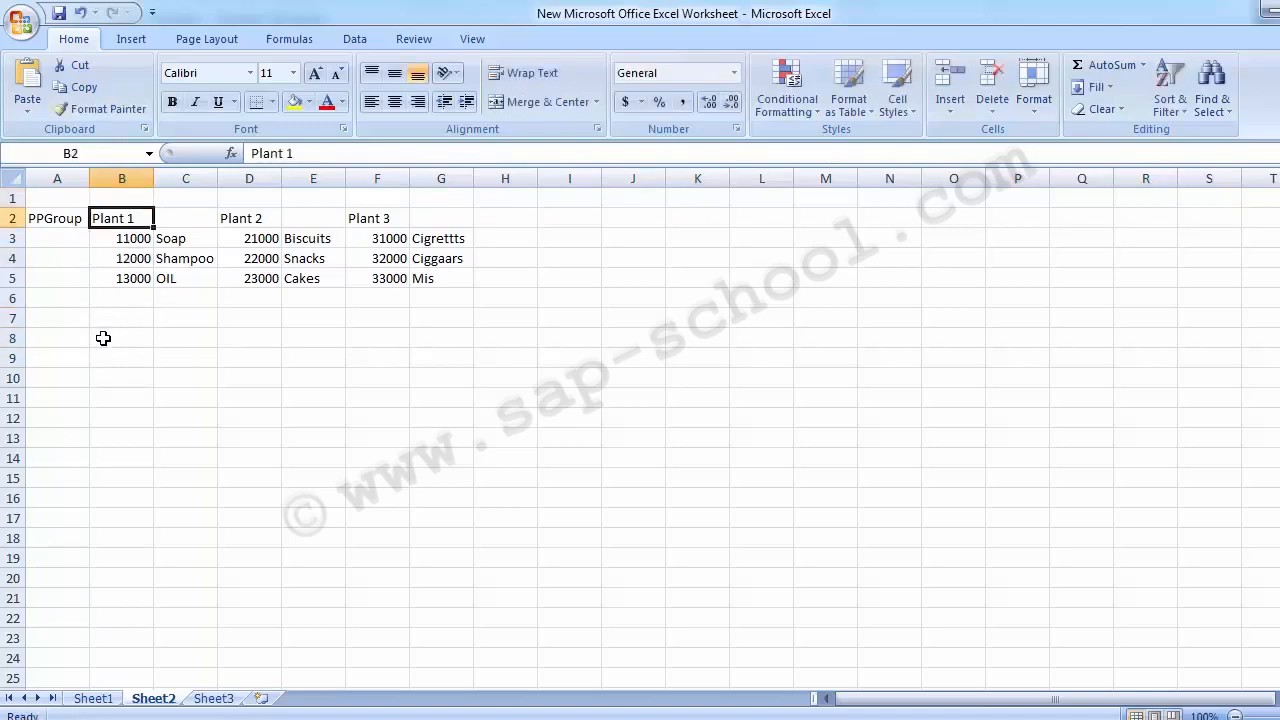
key(Down)
key(Down)
key(Down)
key(Down)
key(Down)
key(Down)
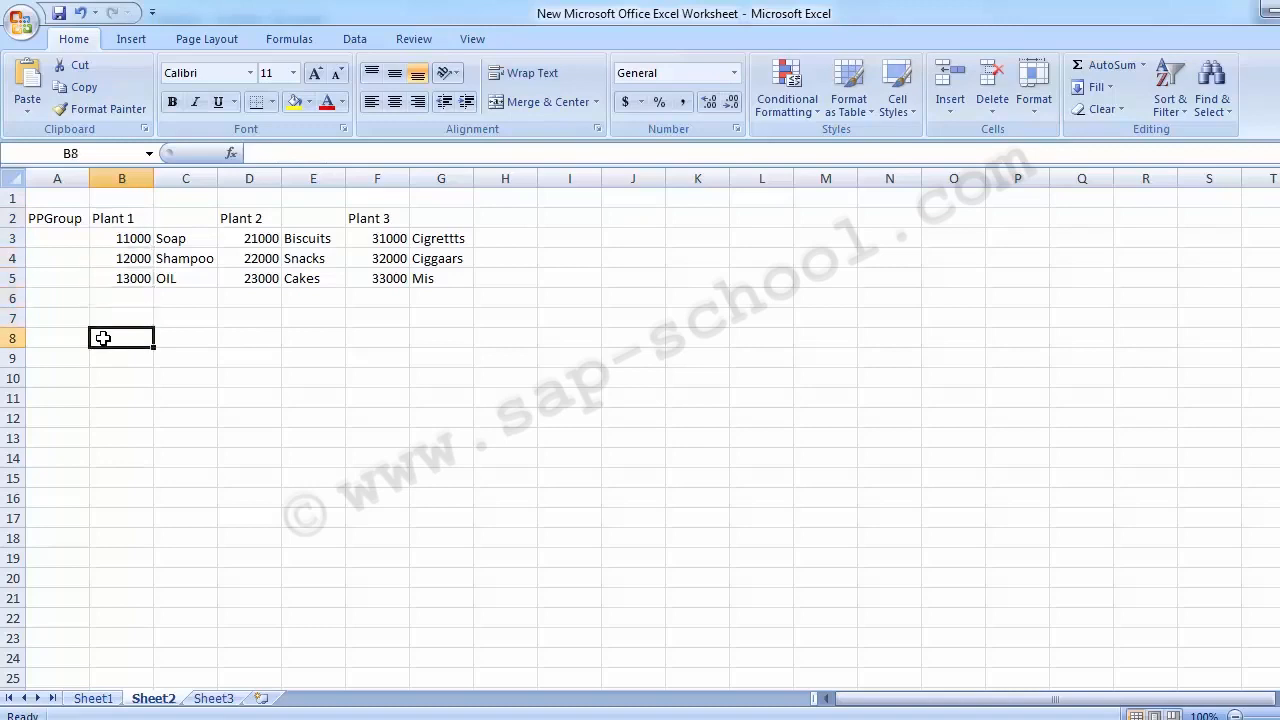
- Enter Plant 1 in cell B8 and try to enter a second plant heading in D8
text(P)
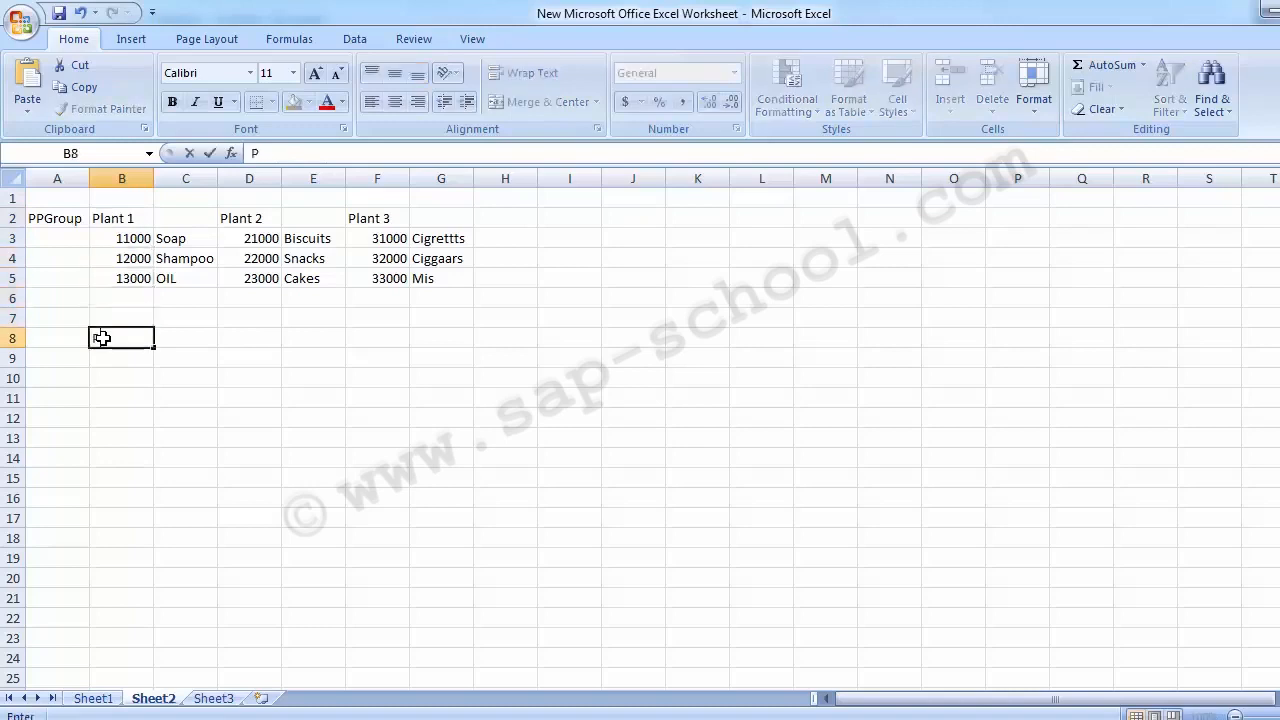
text(lant 1)
key(Tab)
key(Tab)
text(Pla)
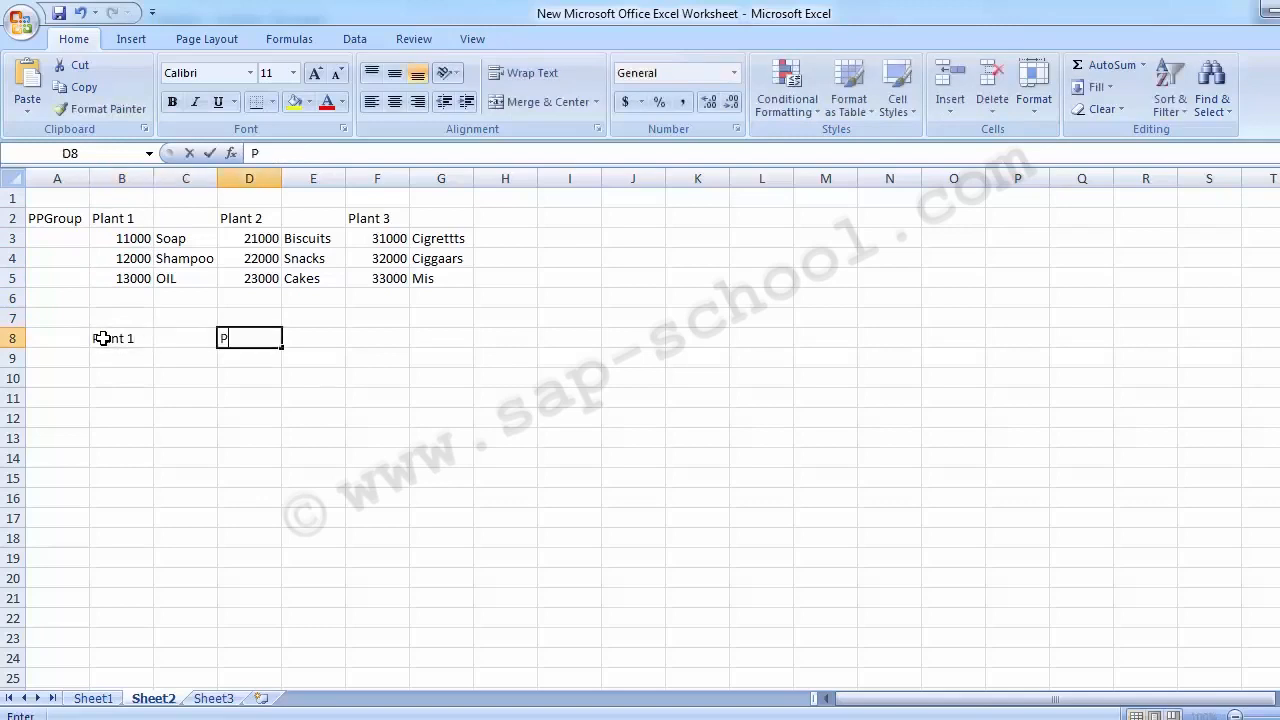
key(BackSpace)
key(BackSpace)
key(BackSpace)
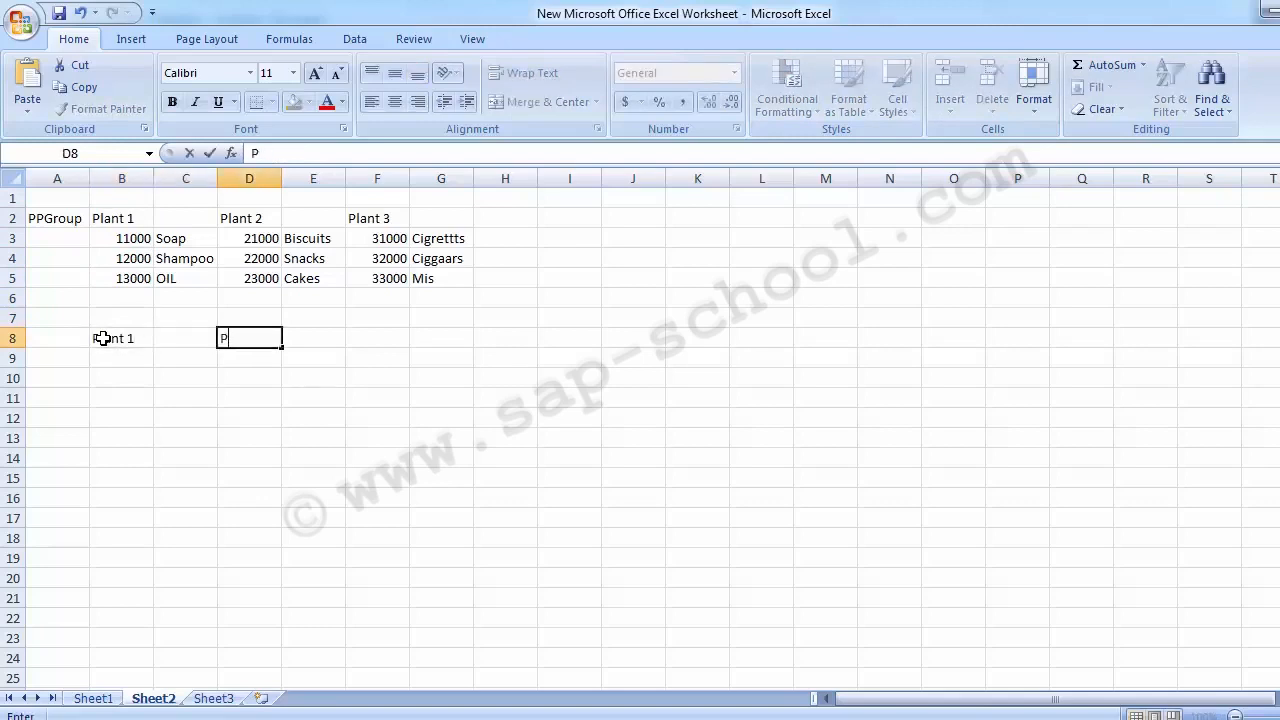
- Copy the Plant 1, Plant 2 and Plant 3 headings from B2:F2 to row 8, starting at B8
key(Up)
key(Up)
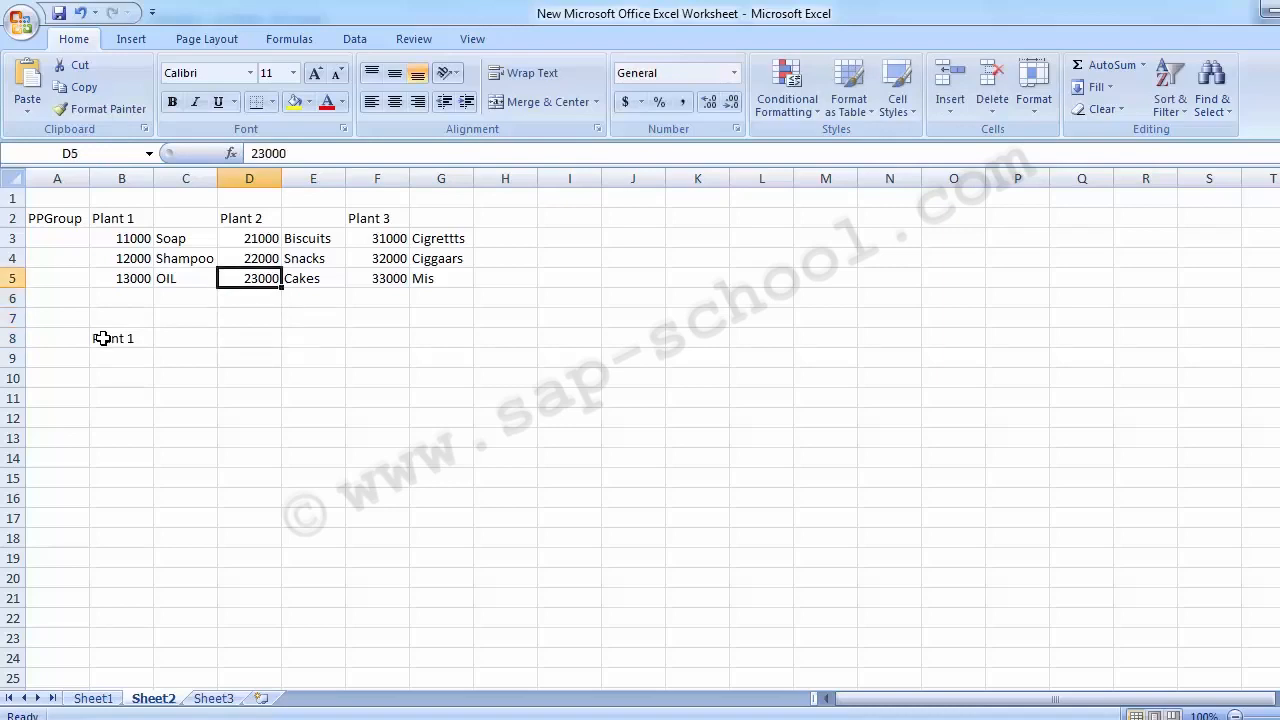
key(Up)
key(Up)
key(Up)
key(Left)
key(Left)
key(shift+Right)
key(shift+Right)
key(shift+Right)
key(shift+Right)
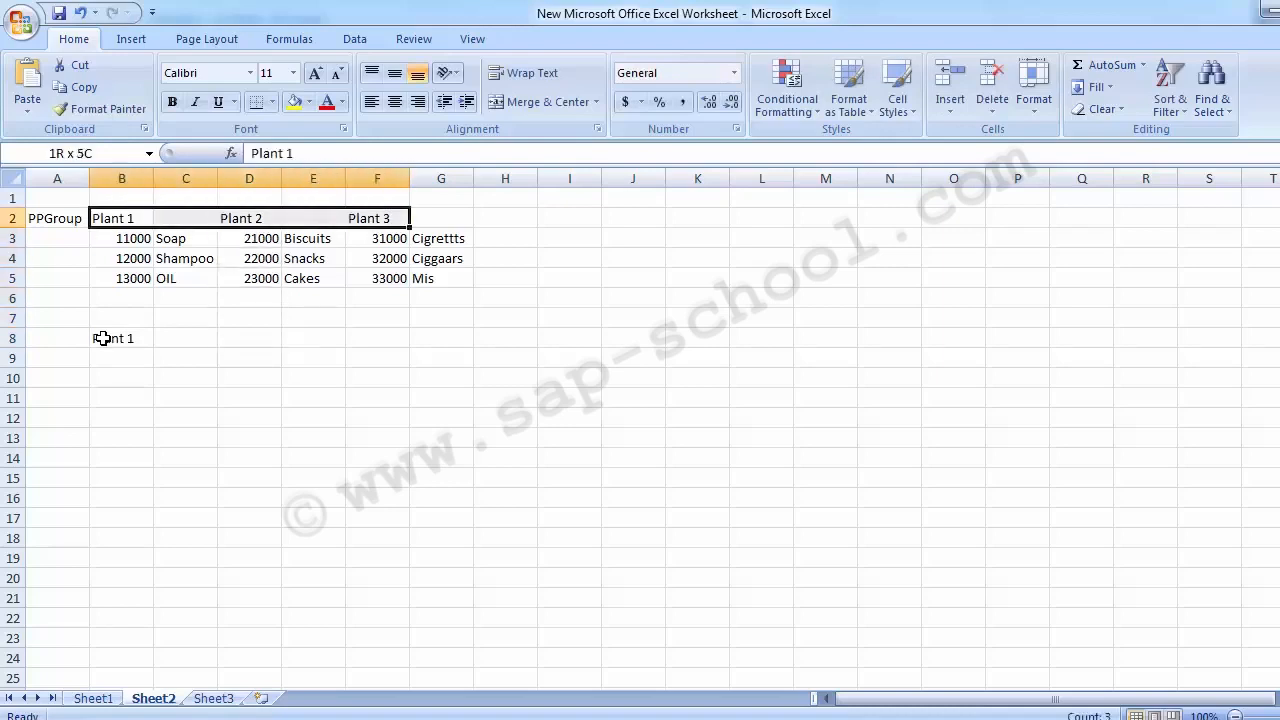
key(ctrl+c)
key(Down)
key(Down)
key(Down)
key(Down)
key(Down)
key(Down)
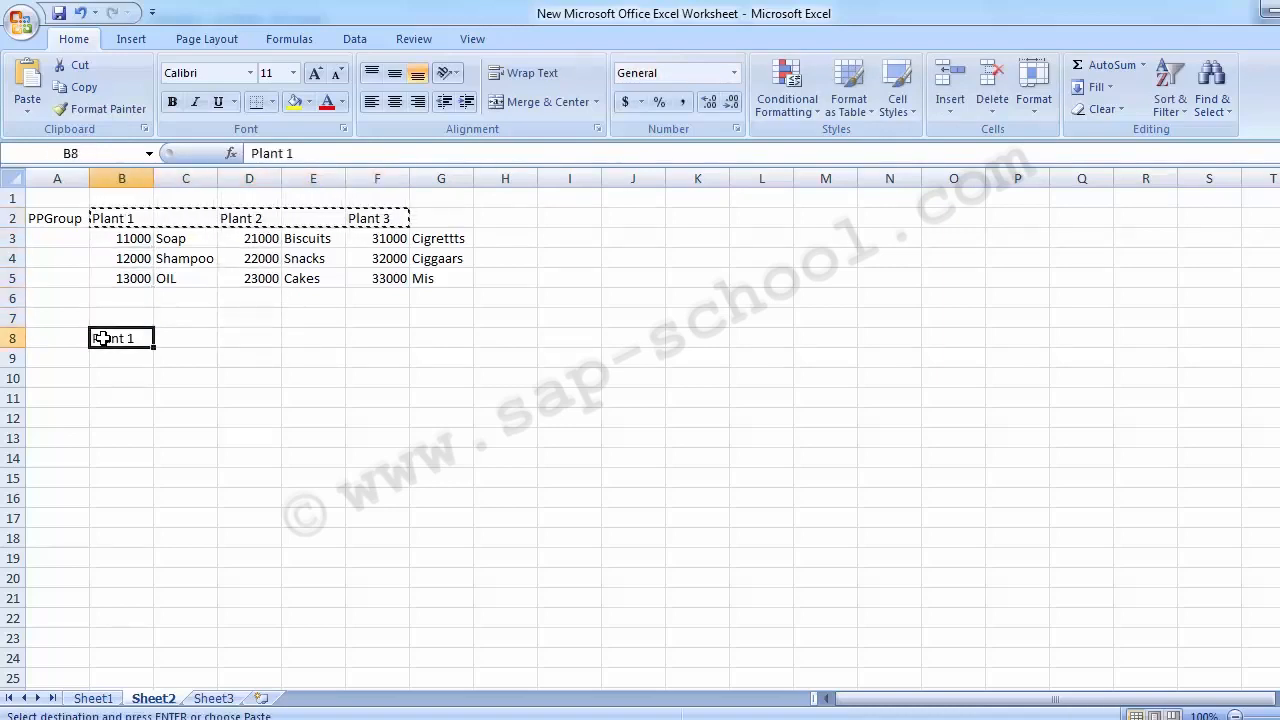
key(Return)
- Enter the row label Product A in cell A9 below the copied plant headings
key(Left)
key(Down)
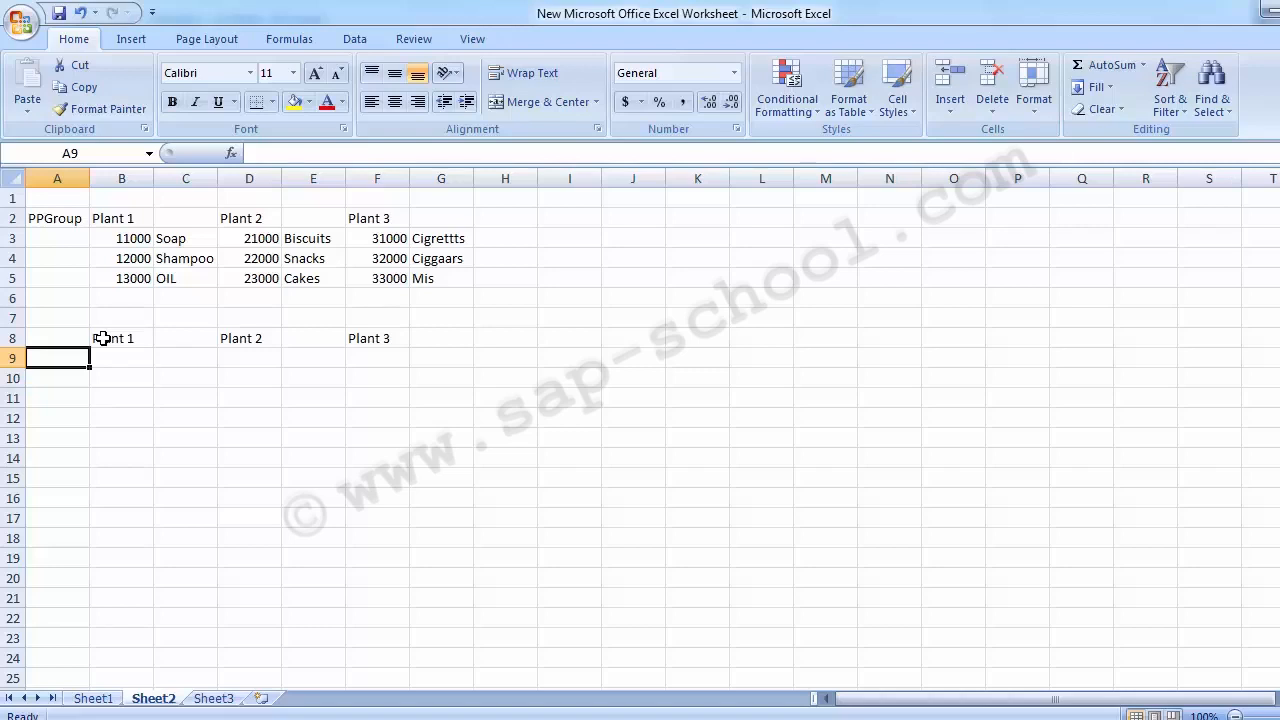
text(Product)
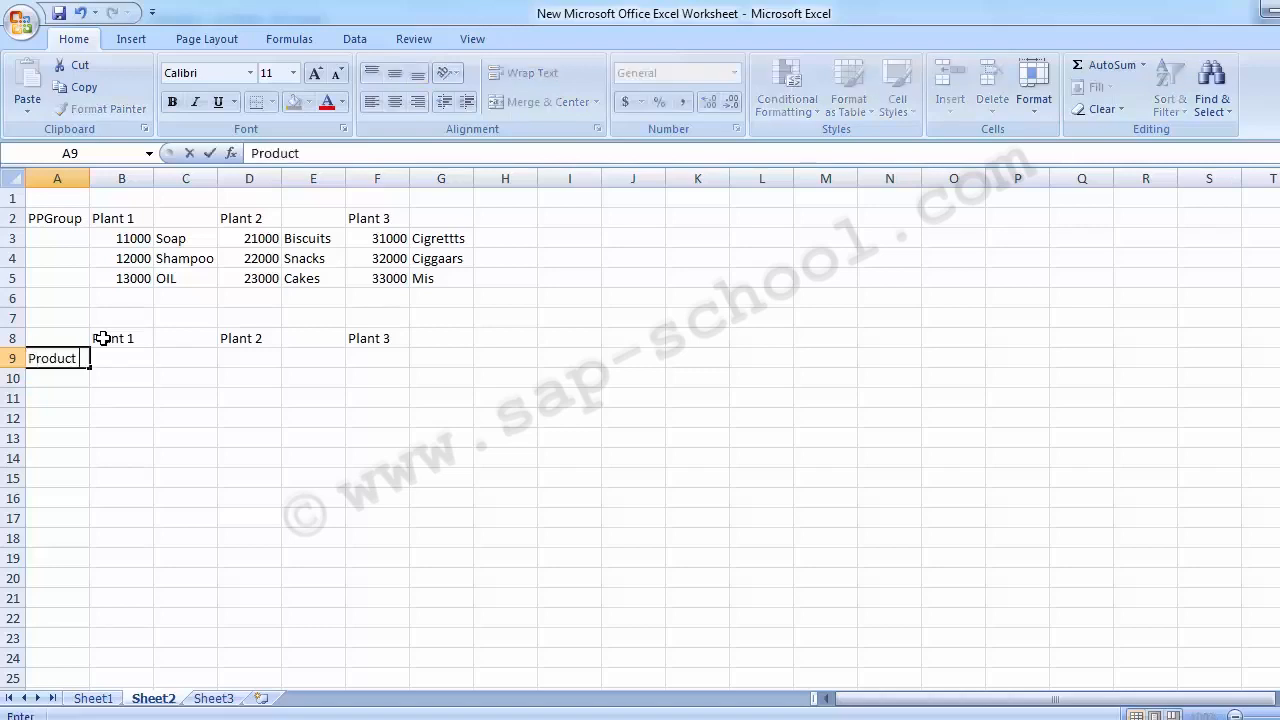
text( A)
key(Return)
- Copy the Product A label from A9 into cells A10 through A12
key(Up)
key(ctrl+c)
key(Down)
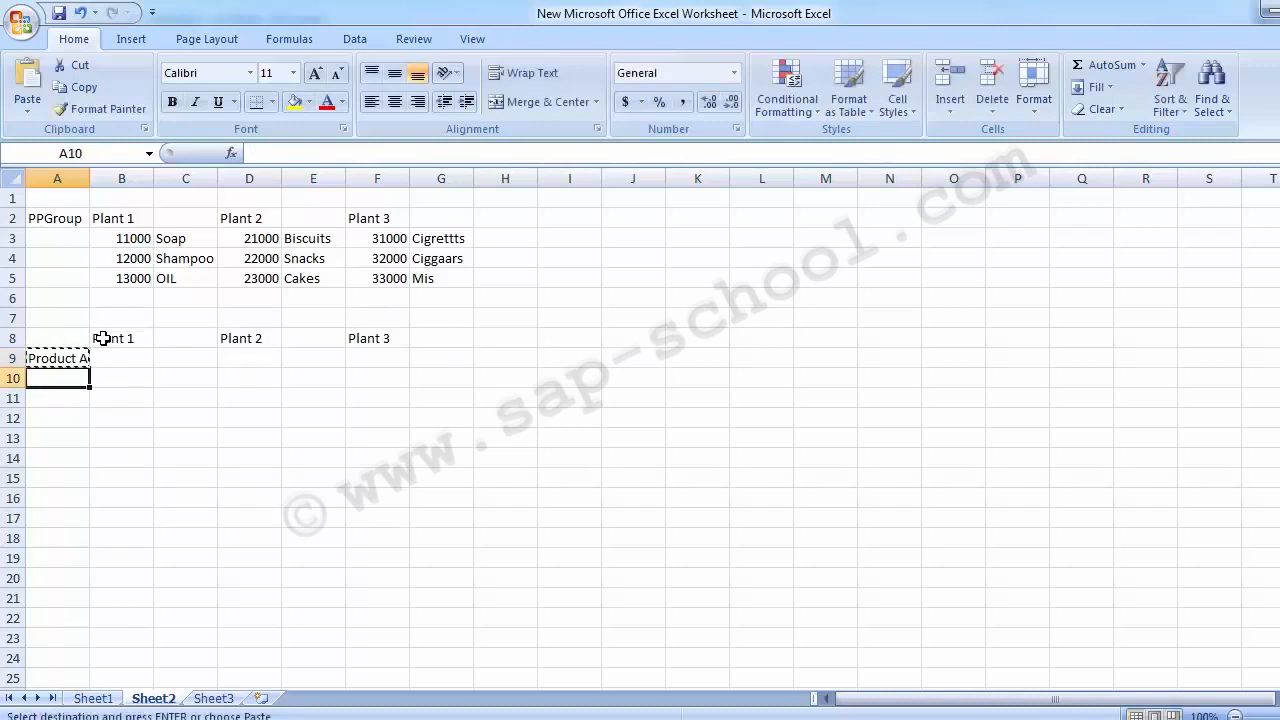
key(shift+Down)
key(shift+Down)
key(Return)
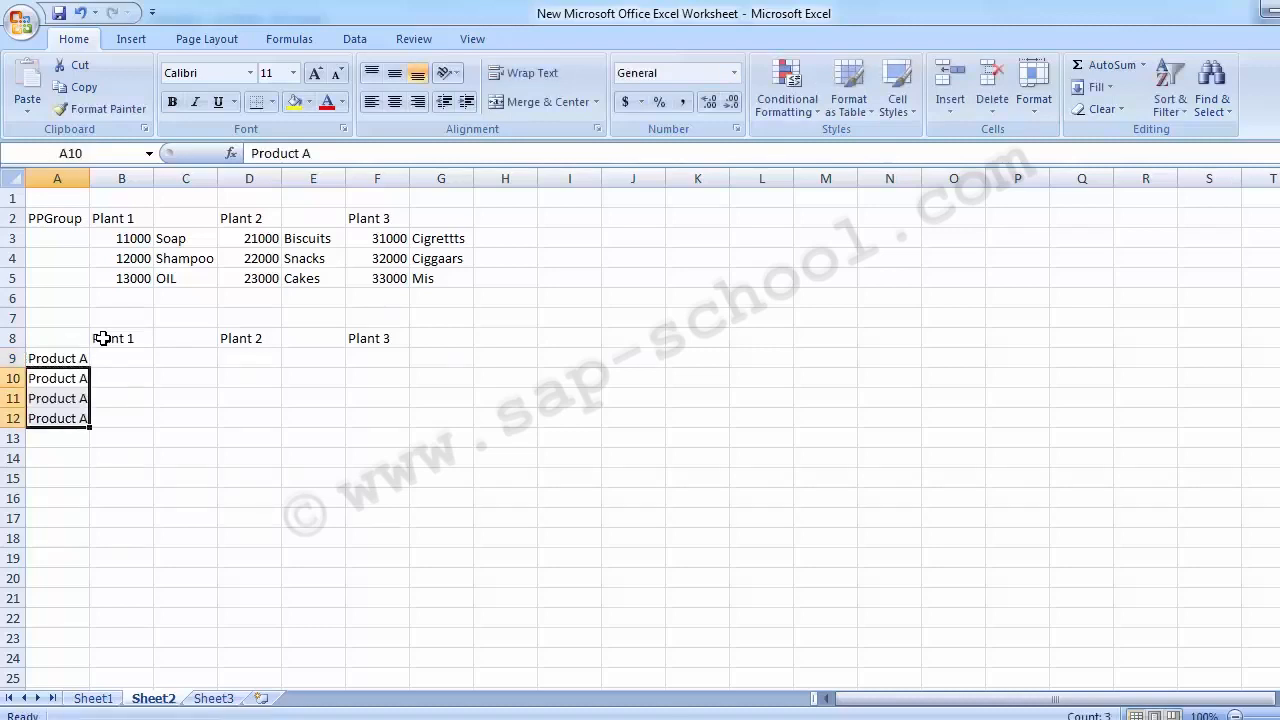
- Change the labels in A10 and A11 to Product B and Product C, and clear the extra label in A12
key(F2)
key(BackSpace)
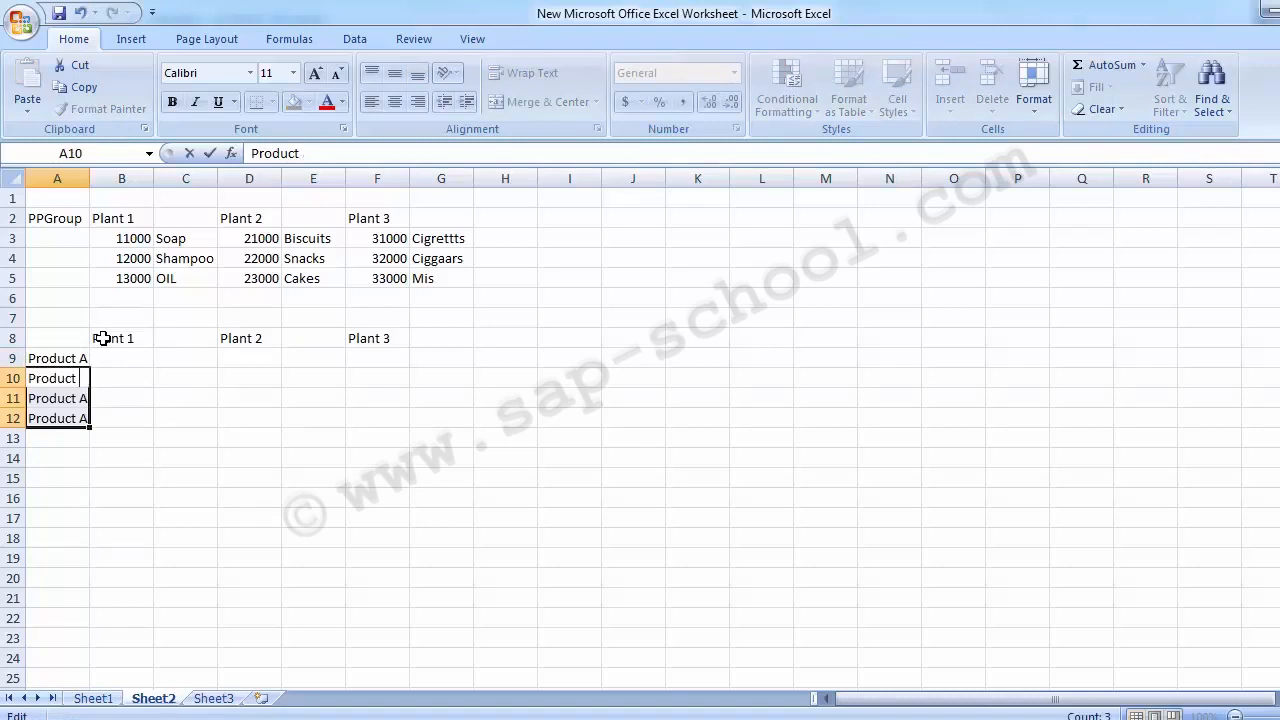
text(B)
key(Return)
key(F2)
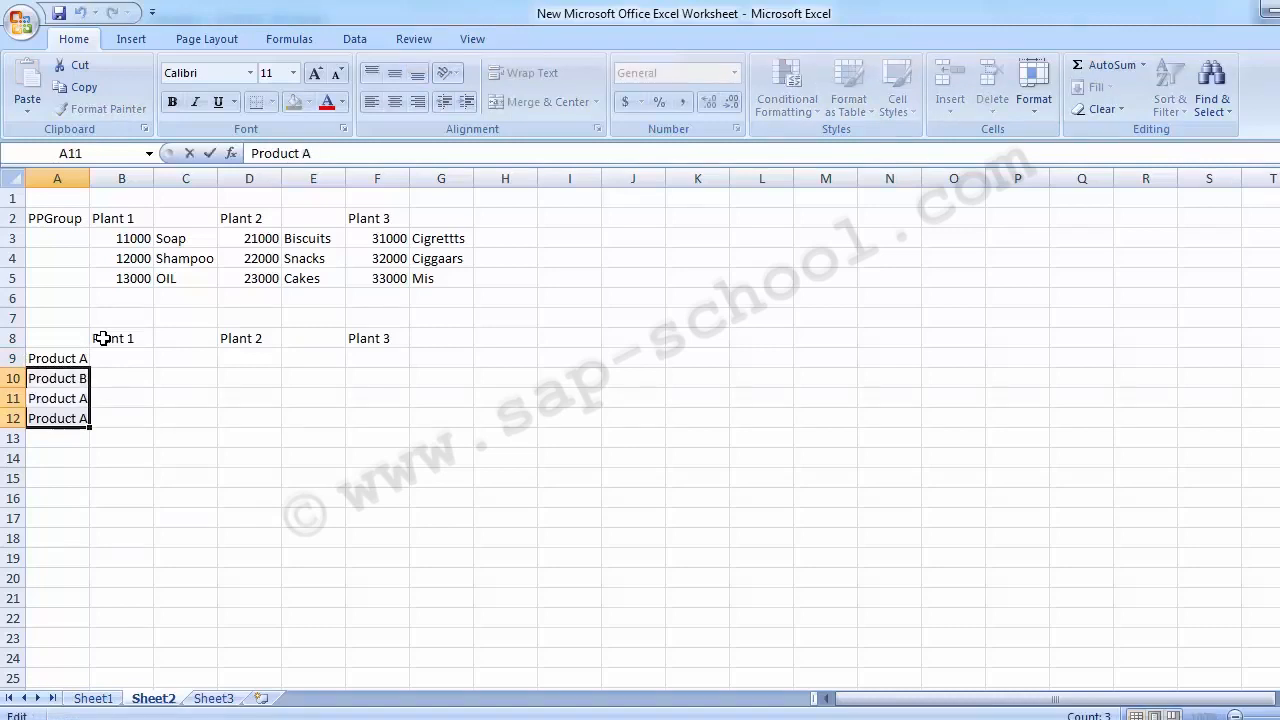
key(BackSpace)
text(C)
key(Return)
key(Up)
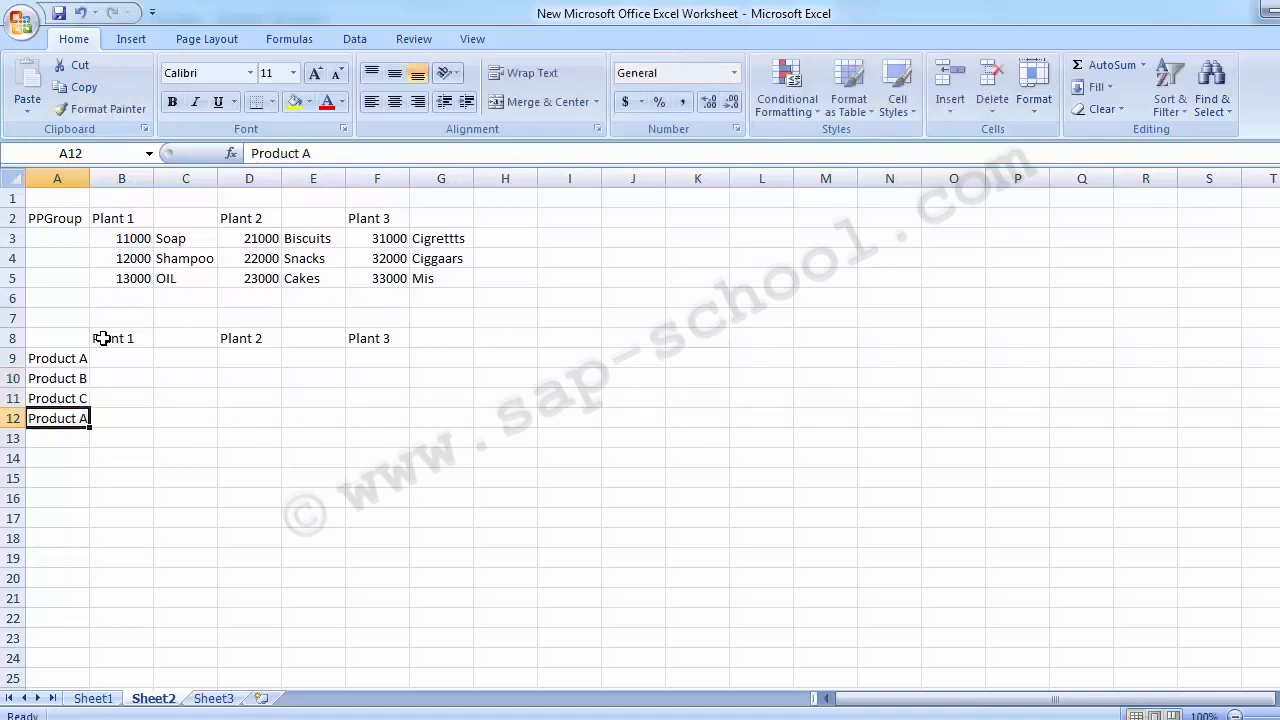
key(Delete)
key(Right)
key(Up)
key(Up)
key(Up)
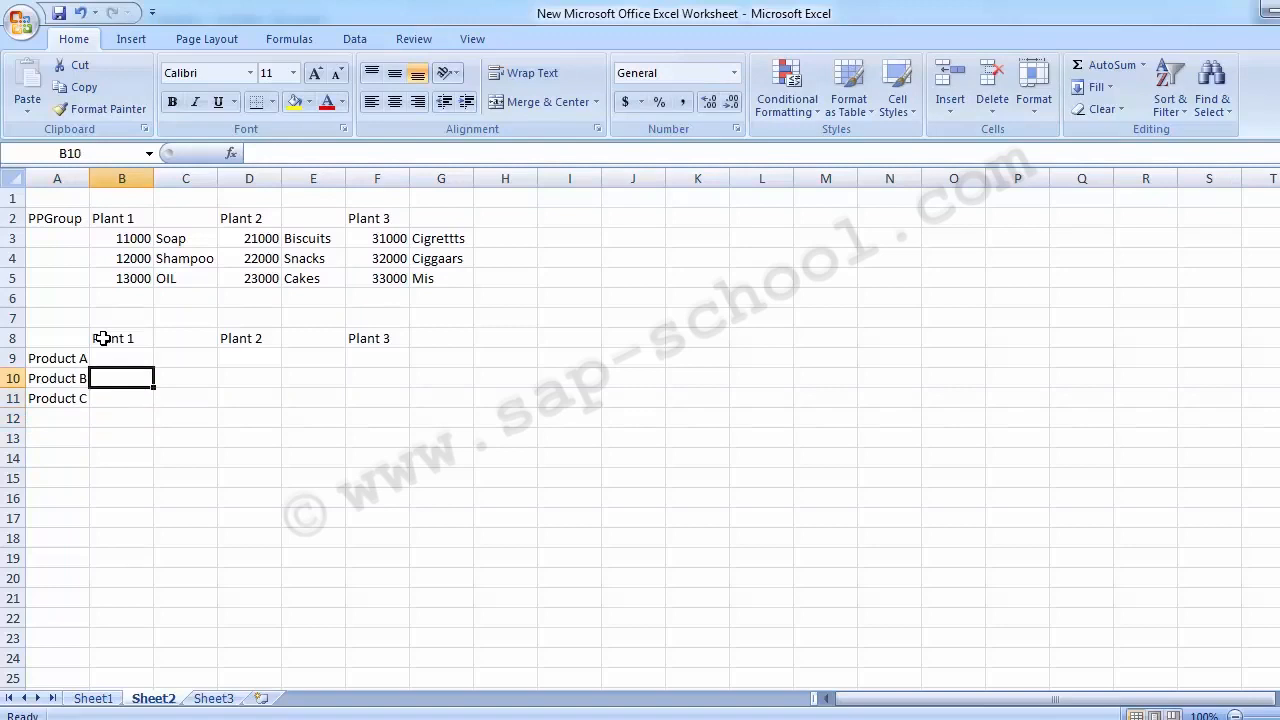
click(58, 355)
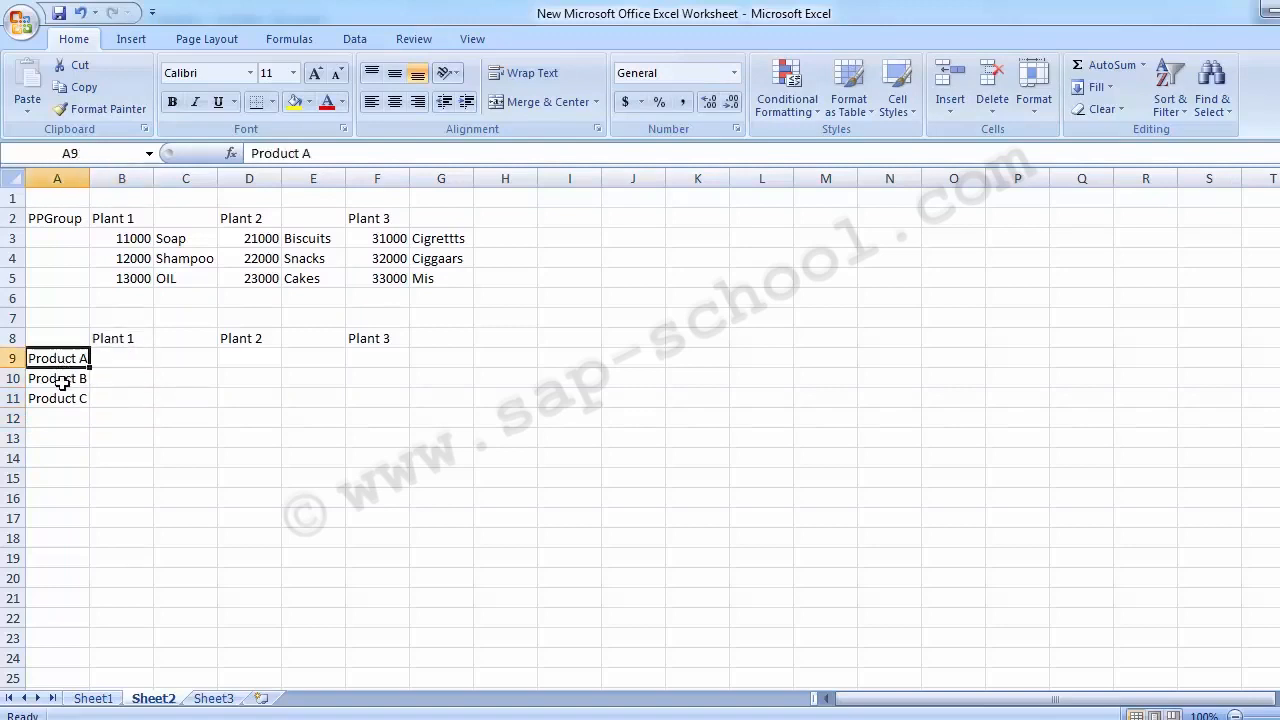
click(60, 400)
click(60, 378)
click(58, 358)
click(119, 343)
click(119, 357)
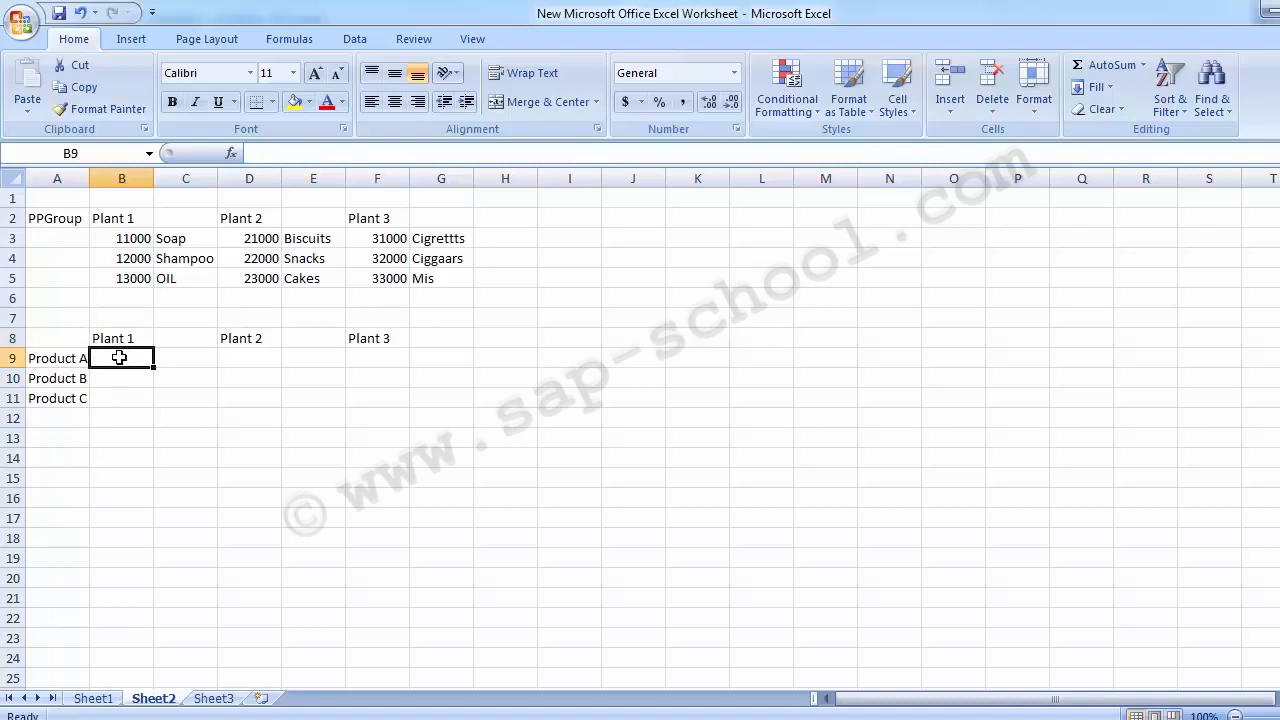
- Clear the product labels from cells A9 to A11
drag(70, 362, 64, 404)
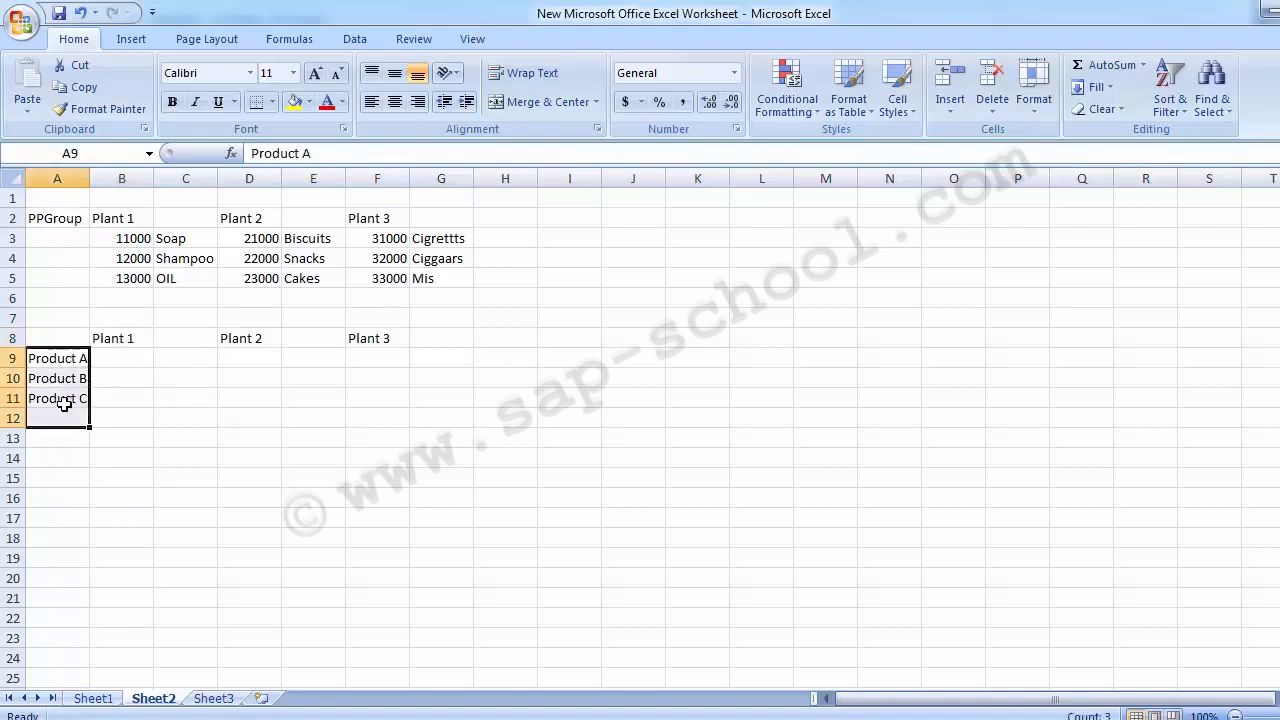
drag(66, 356, 62, 398)
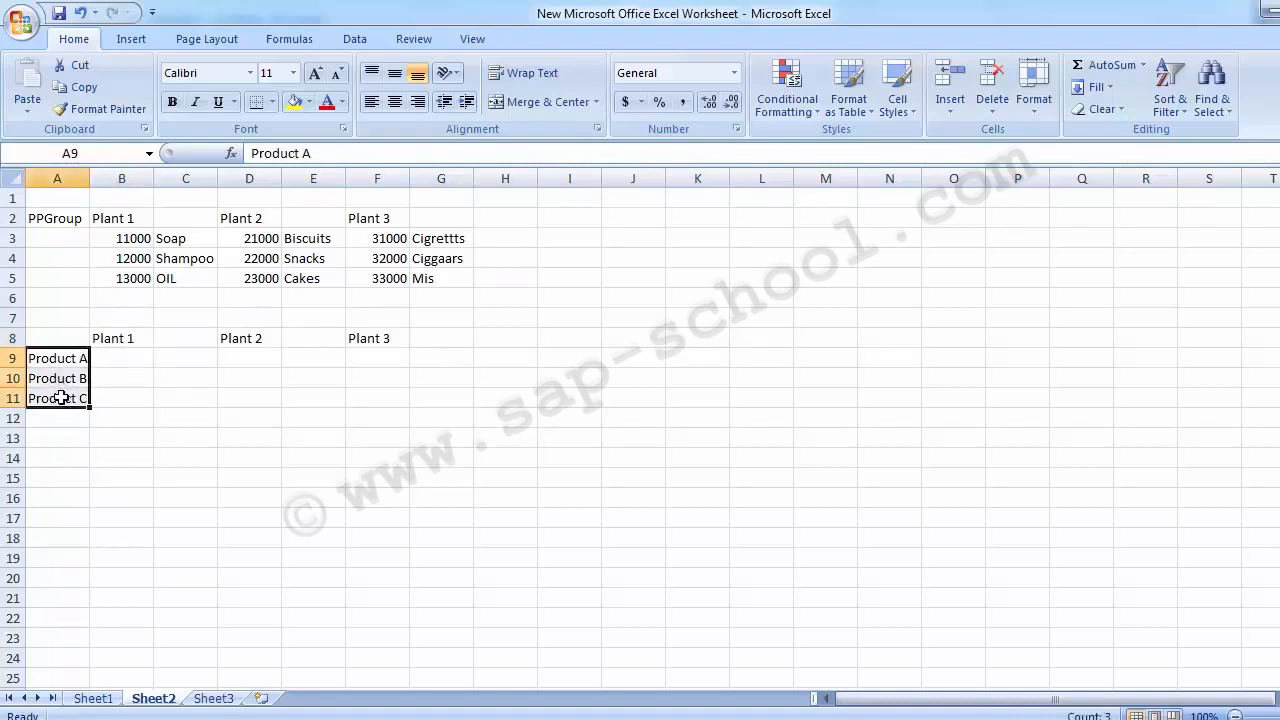
key(Delete)
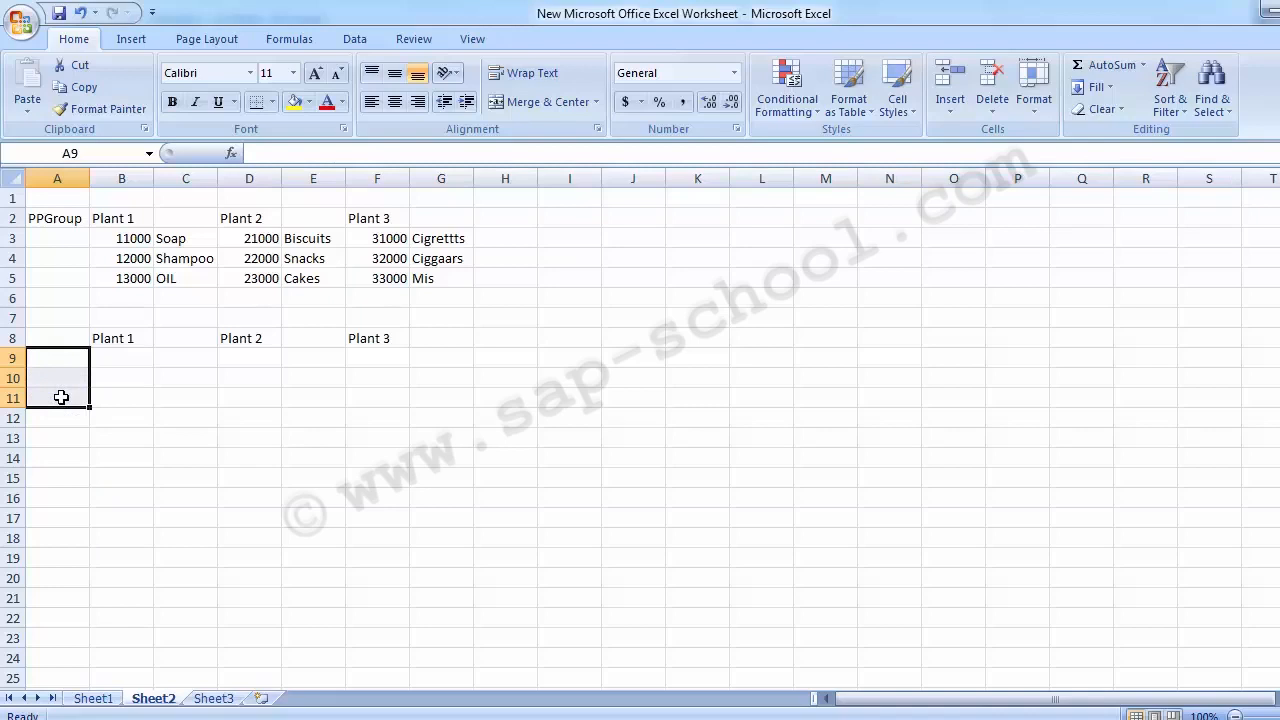
- Enter the department row labels Prodction in A9 and HR in A10
text(Pr)
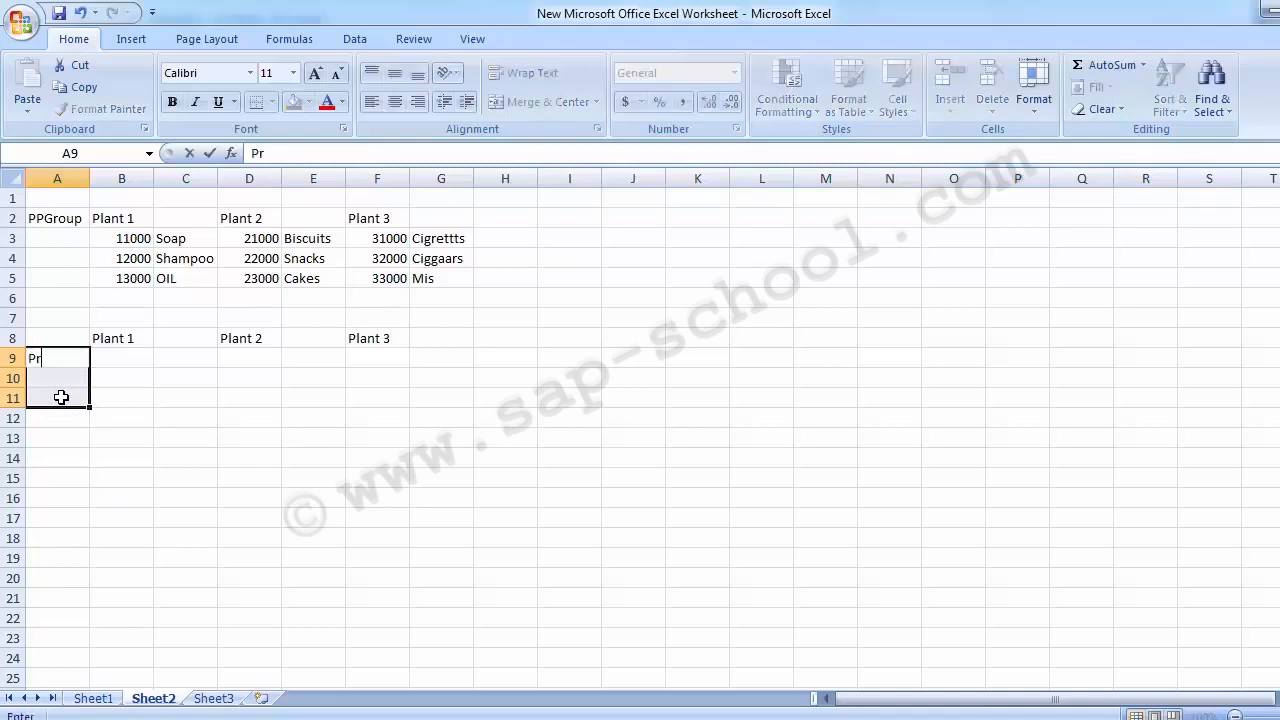
text(odction)
key(Return)
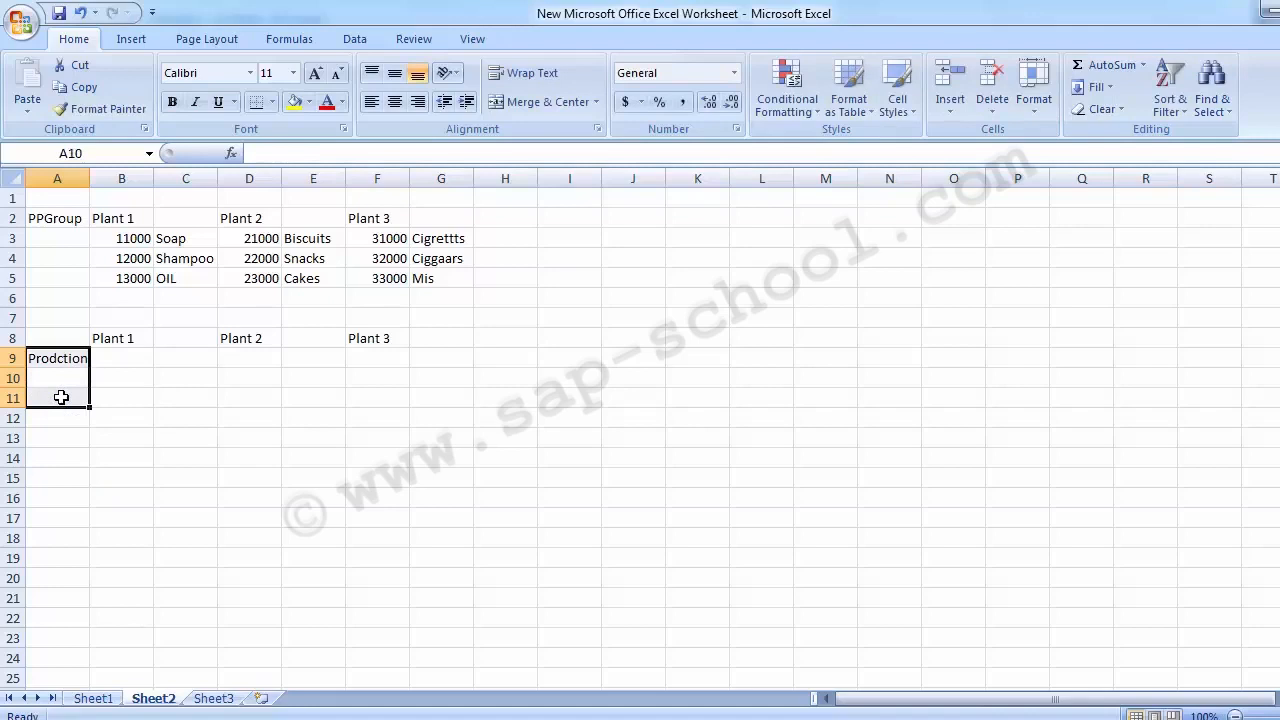
key(Down)
key(Right)
key(Left)
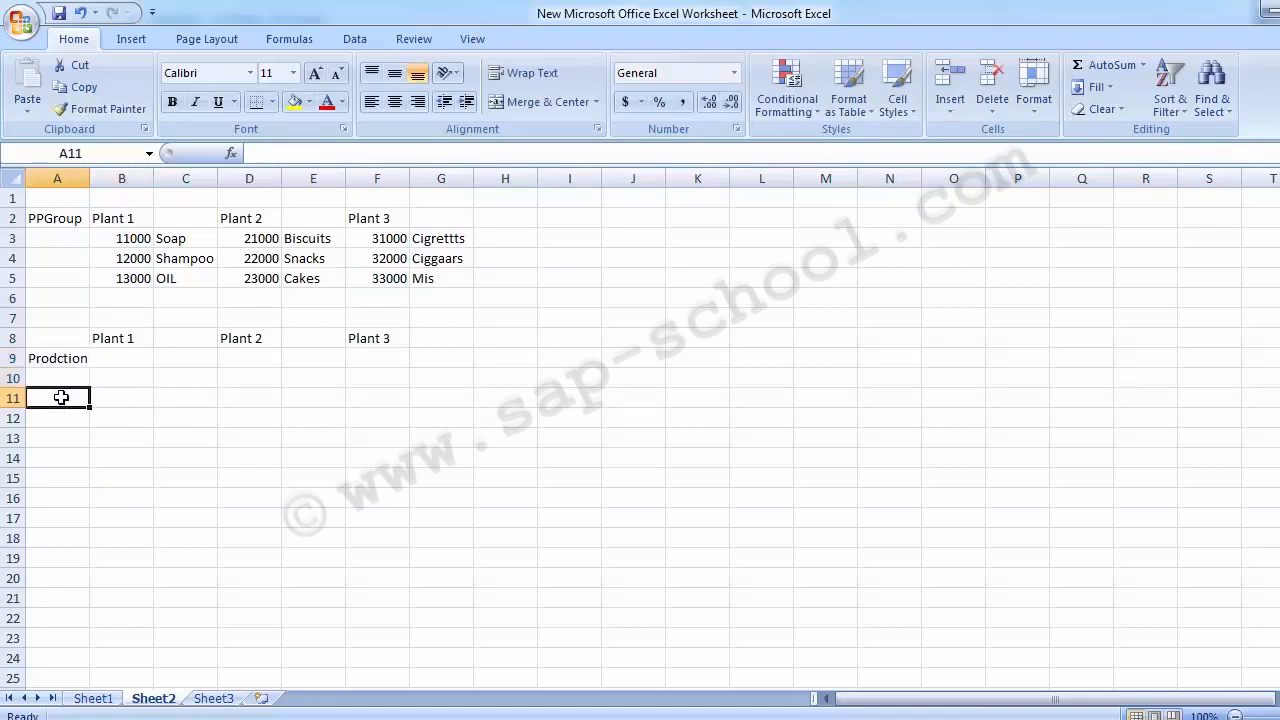
key(Up)
text(HR)
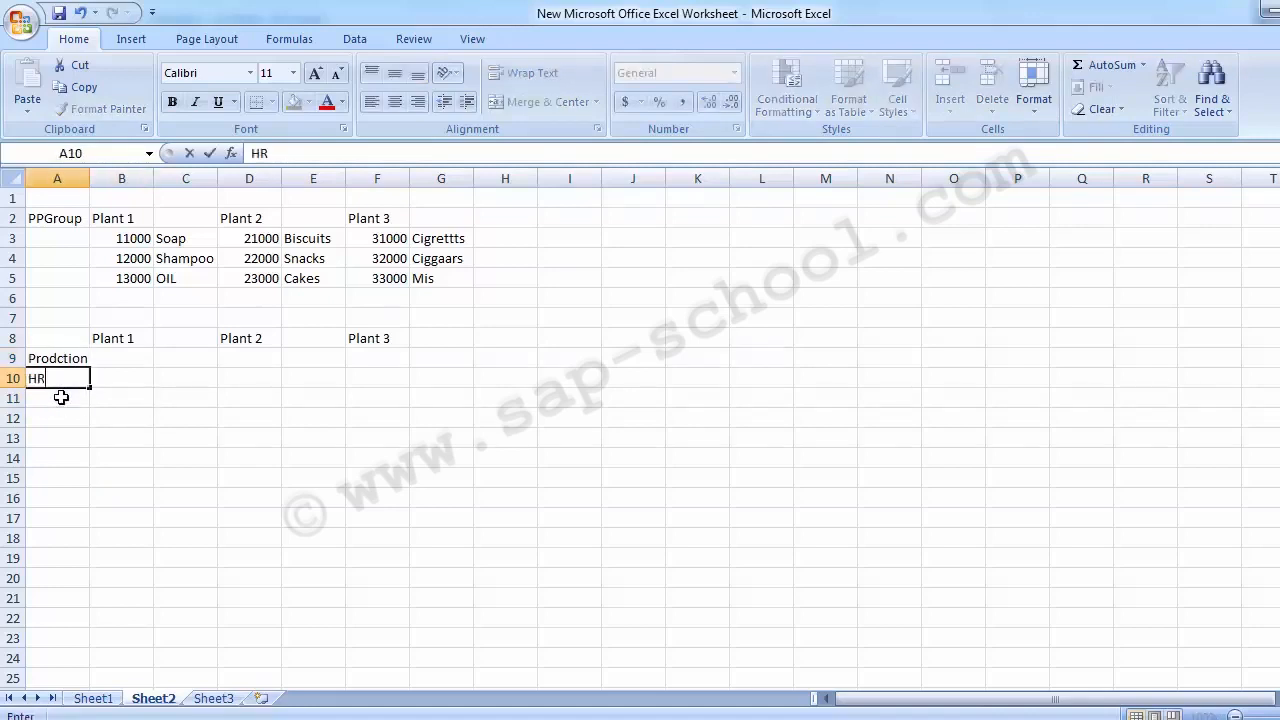
key(Return)
- Enter the row labels Selling & Dist. in A11 and Admin. in A12
text(Sel)
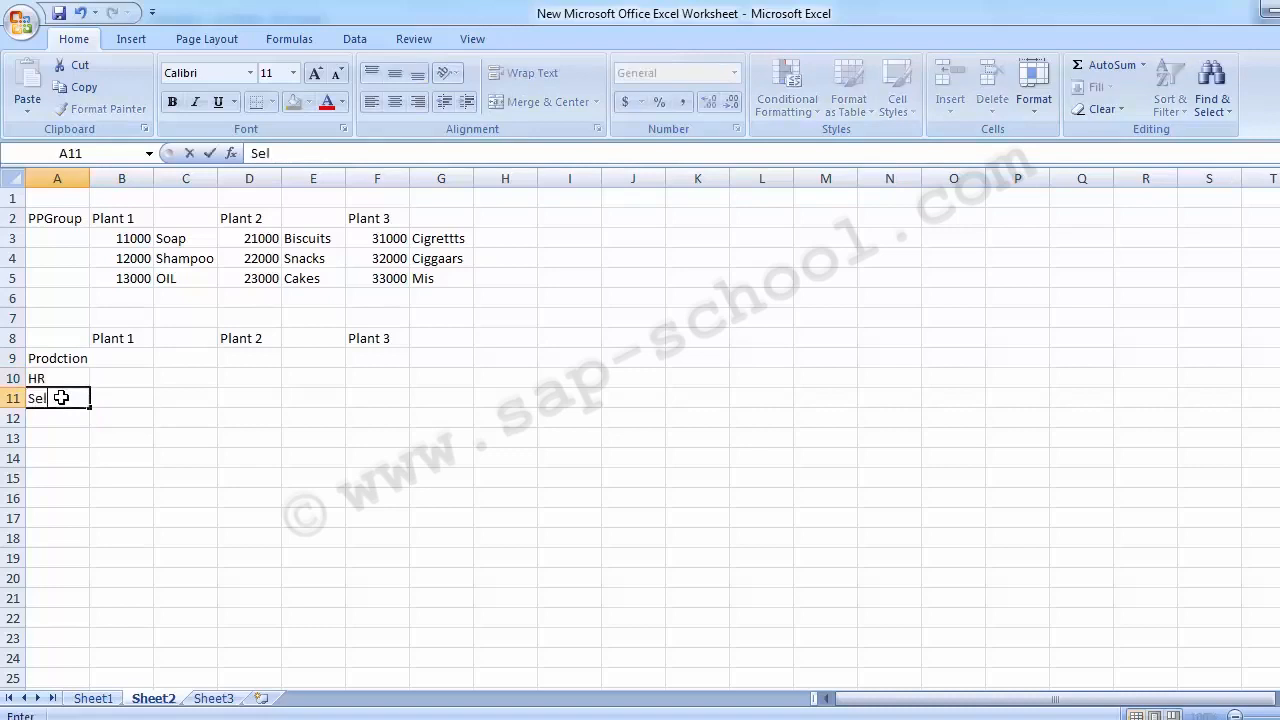
text(ling & Dist)
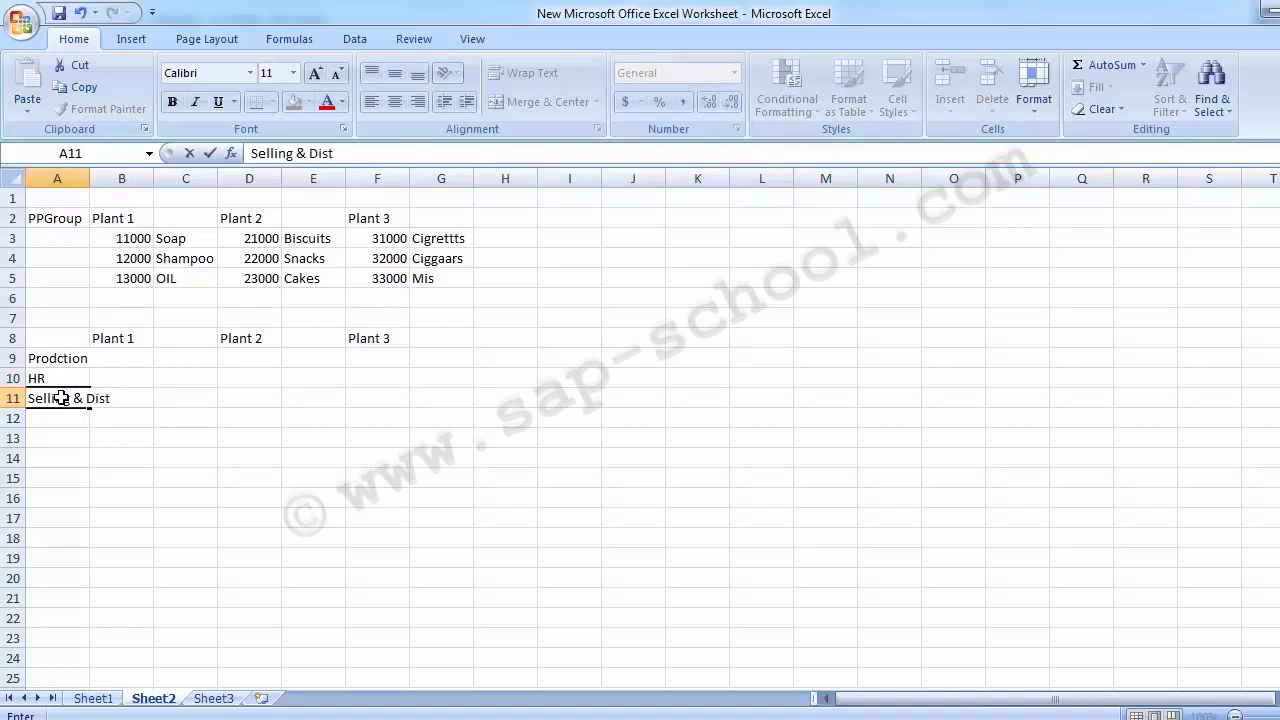
text(.)
key(Return)
text(Admin.)
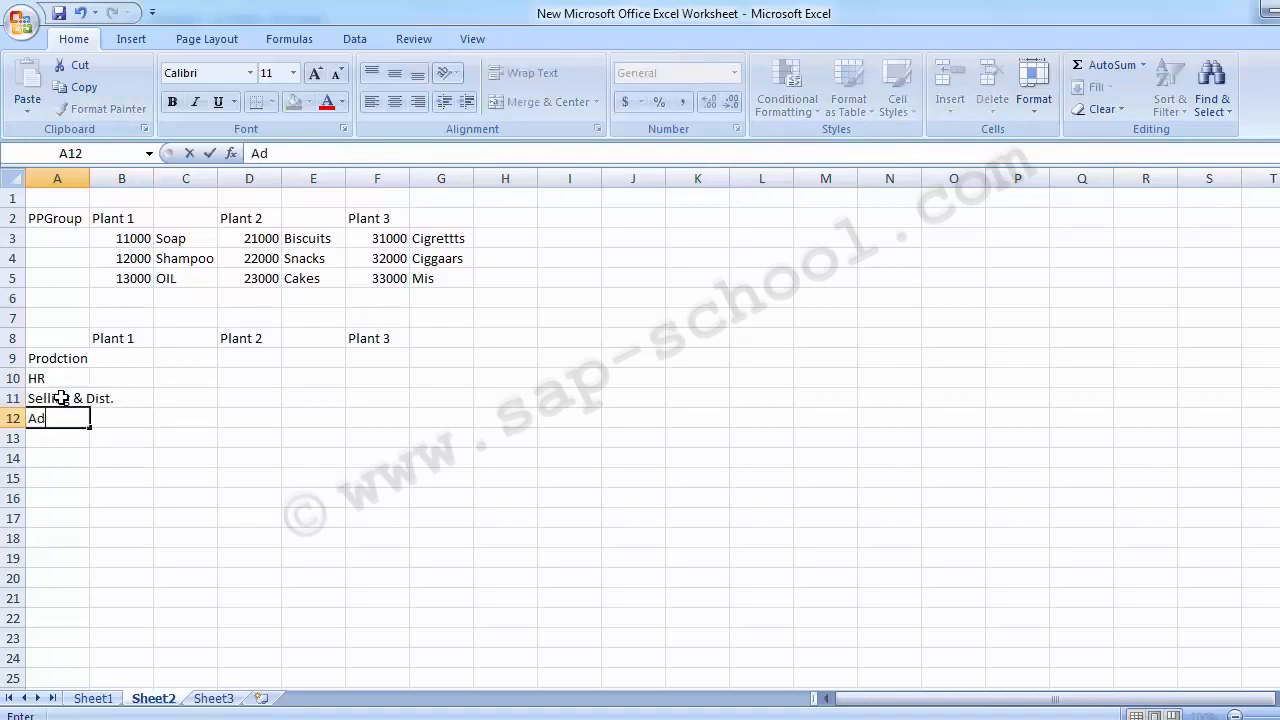
key(Return)
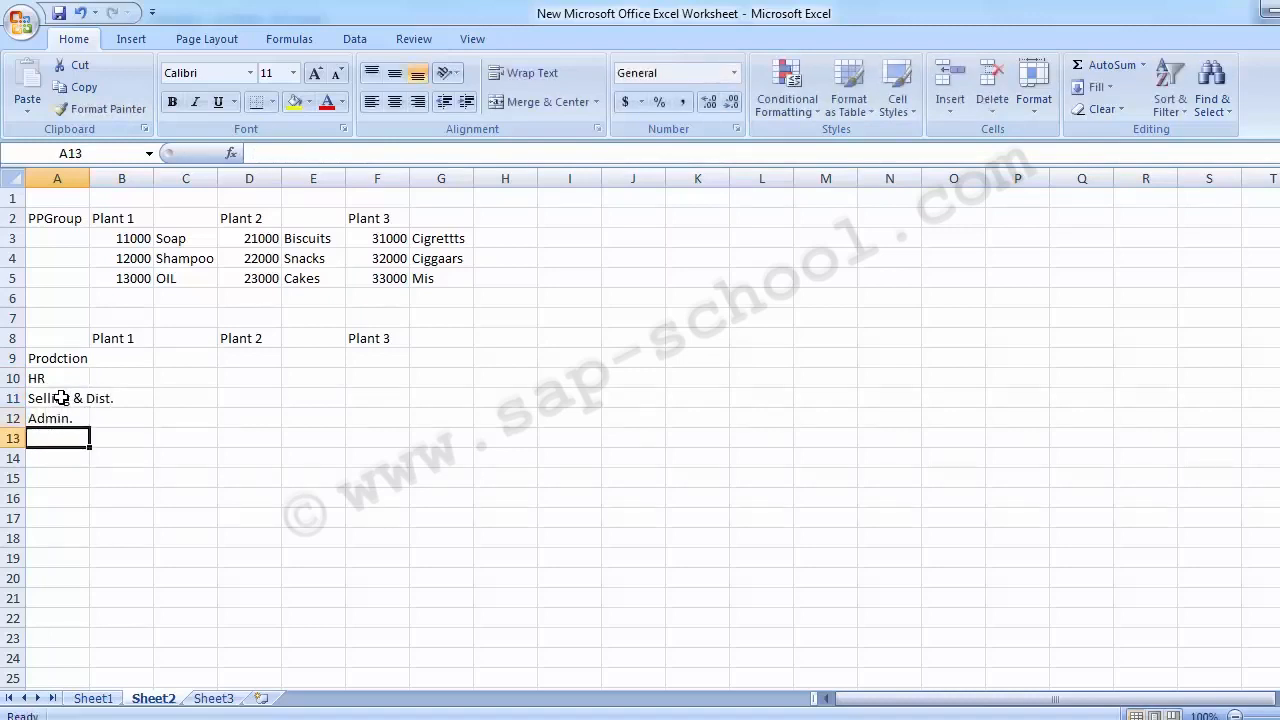
- Enter the row labels Acconts in A13 and IT in A14
text(Acconts)
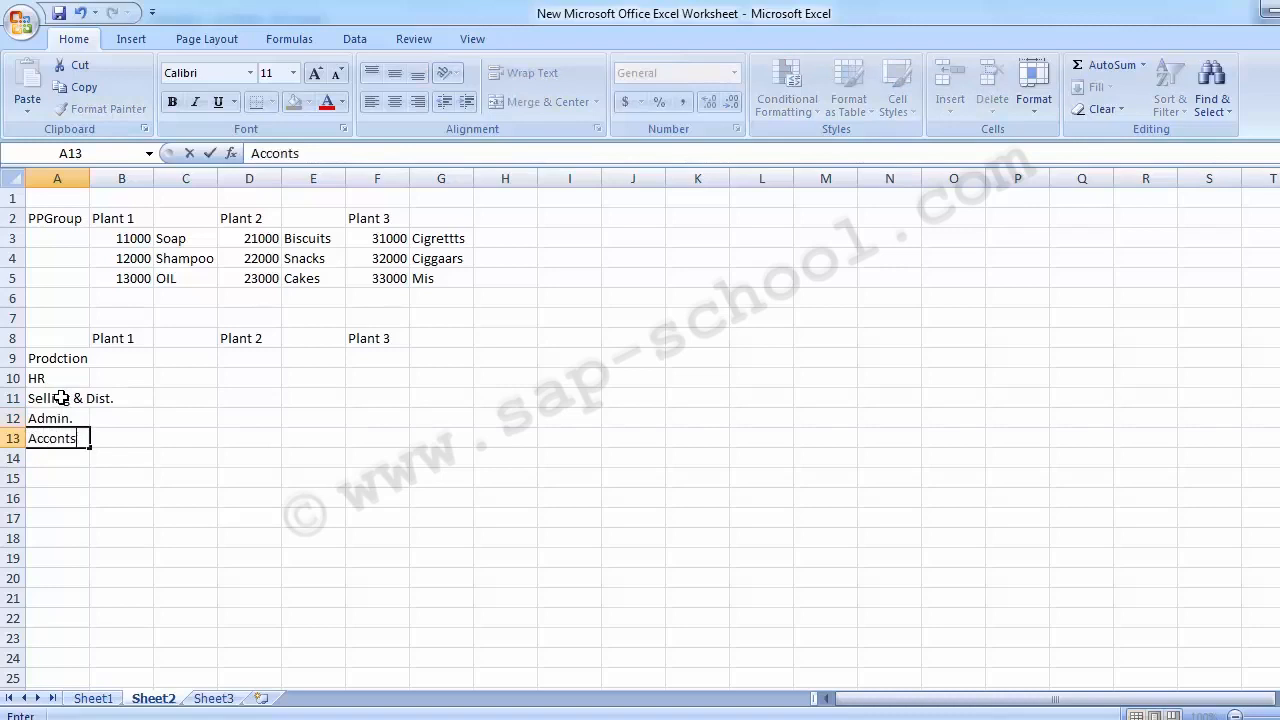
key(Return)
text(IT)
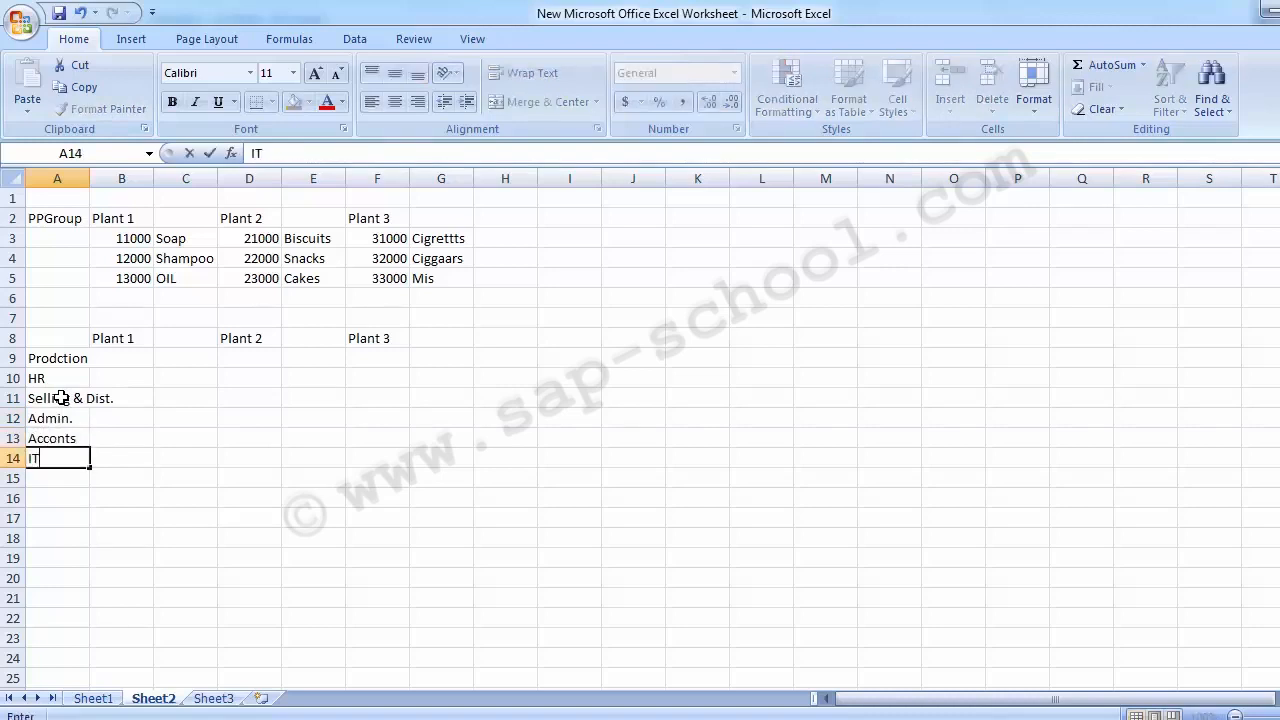
key(Up)
- Autofit column A to the width of its department labels
key(Right)
key(Up)
key(Up)
key(Up)
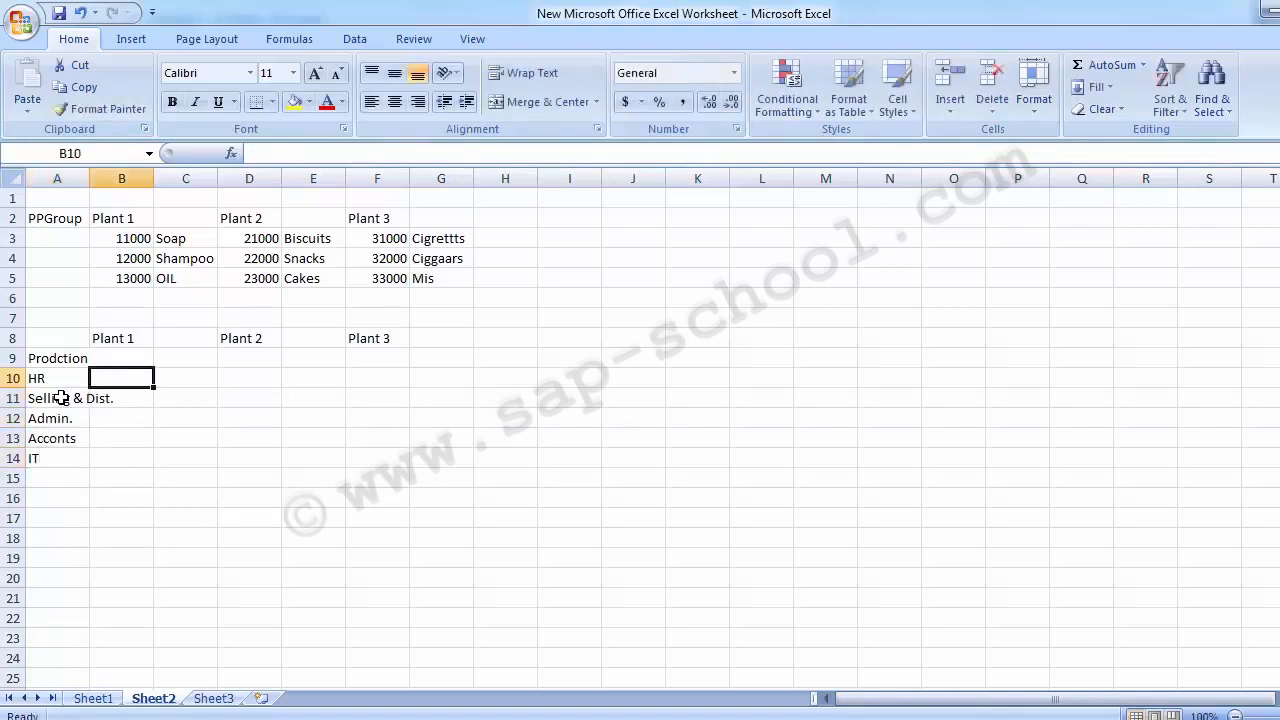
double_click(89, 178)
drag(88, 360, 68, 468)
- Enter 110000 in B9 as the Plant 1 number for the production row
click(150, 360)
click(275, 357)
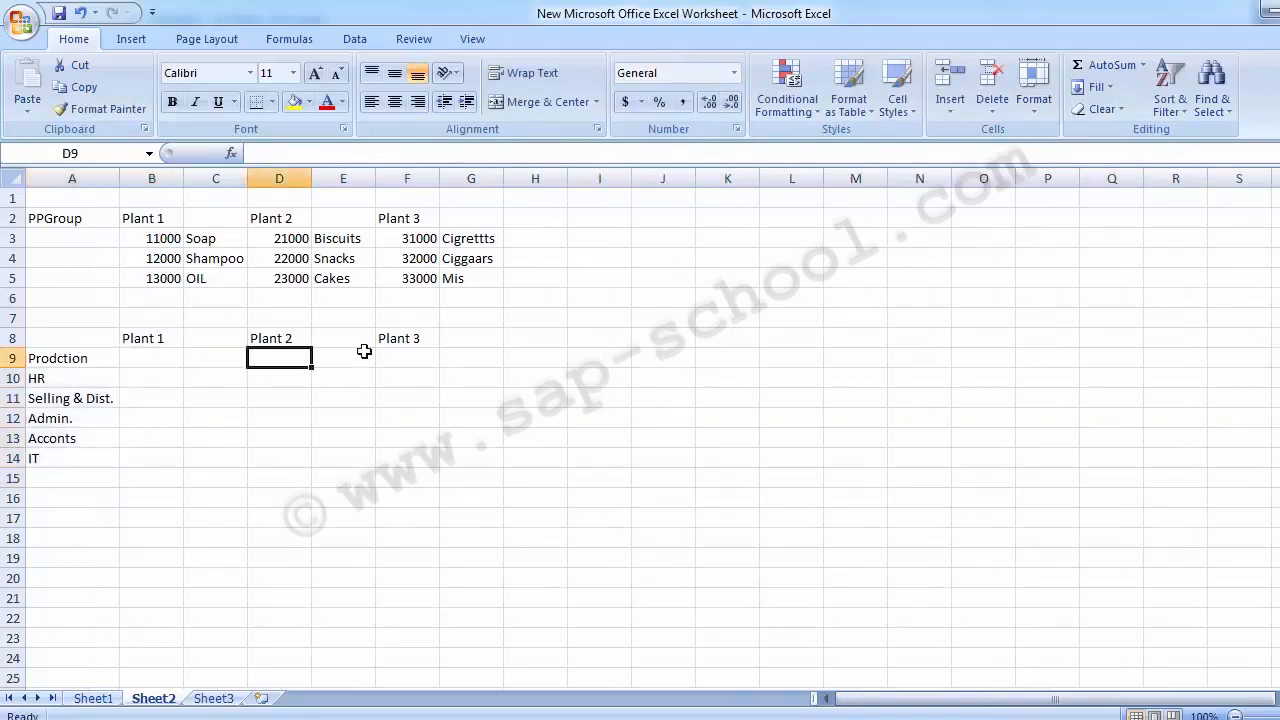
click(395, 357)
click(155, 360)
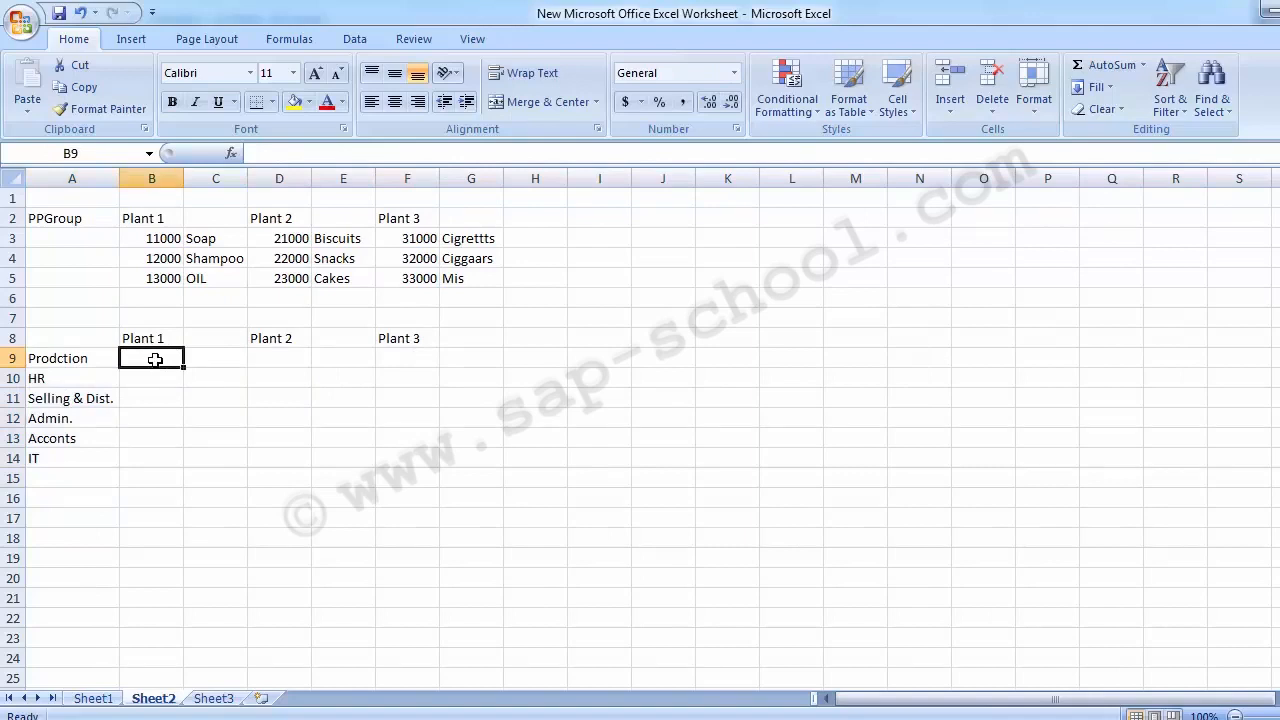
text(1)
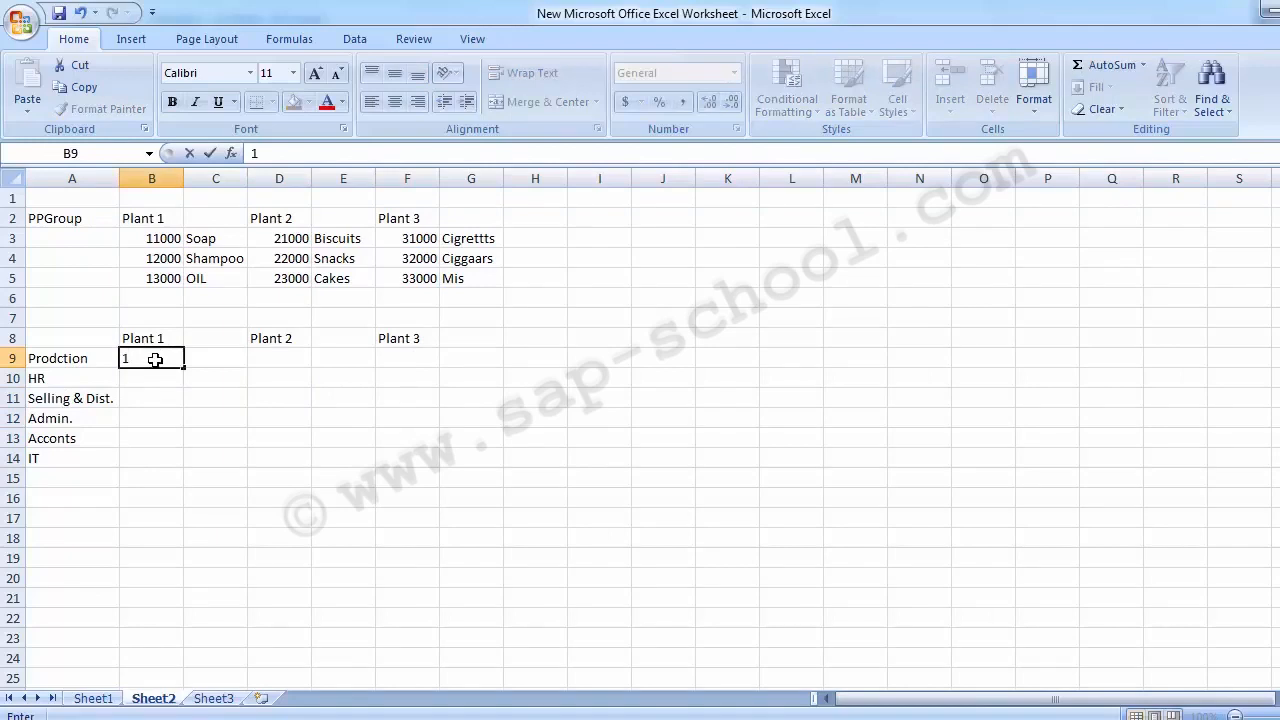
text(10000)
key(Return)
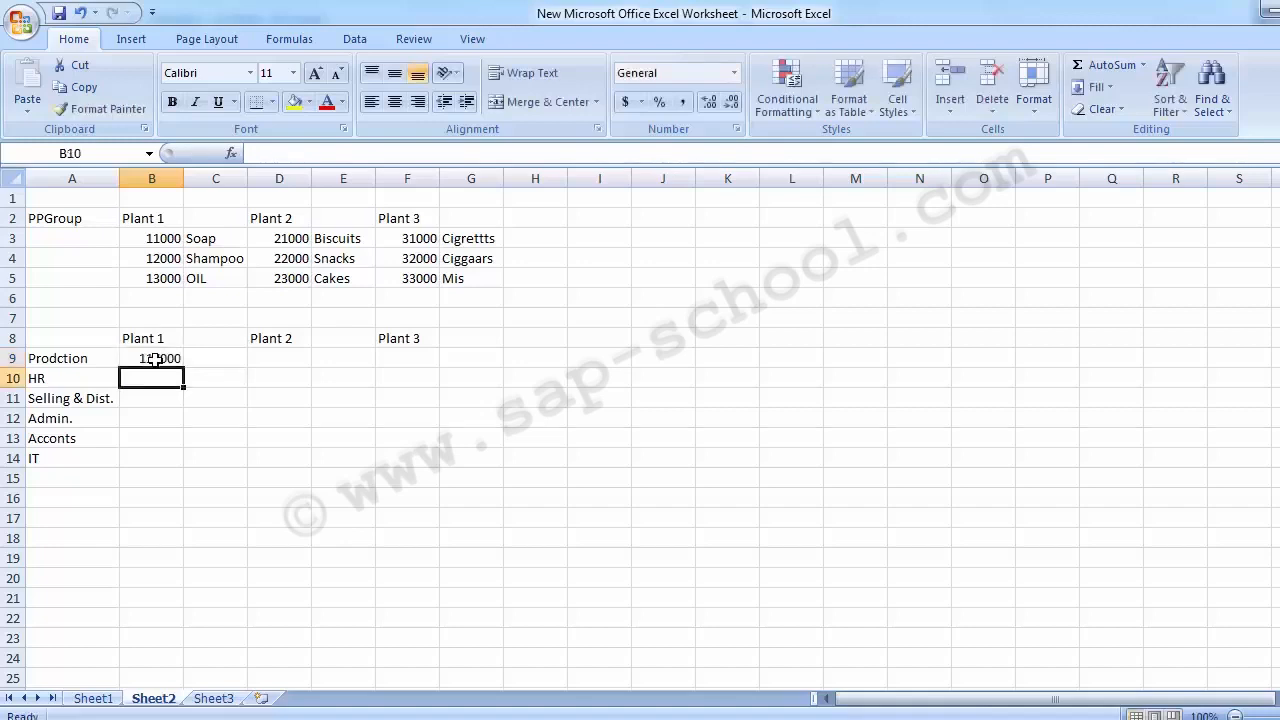
key(Up)
key(Up)
key(Up)
key(Up)
key(Up)
key(Up)
key(Down)
key(Down)
key(Down)
key(Down)
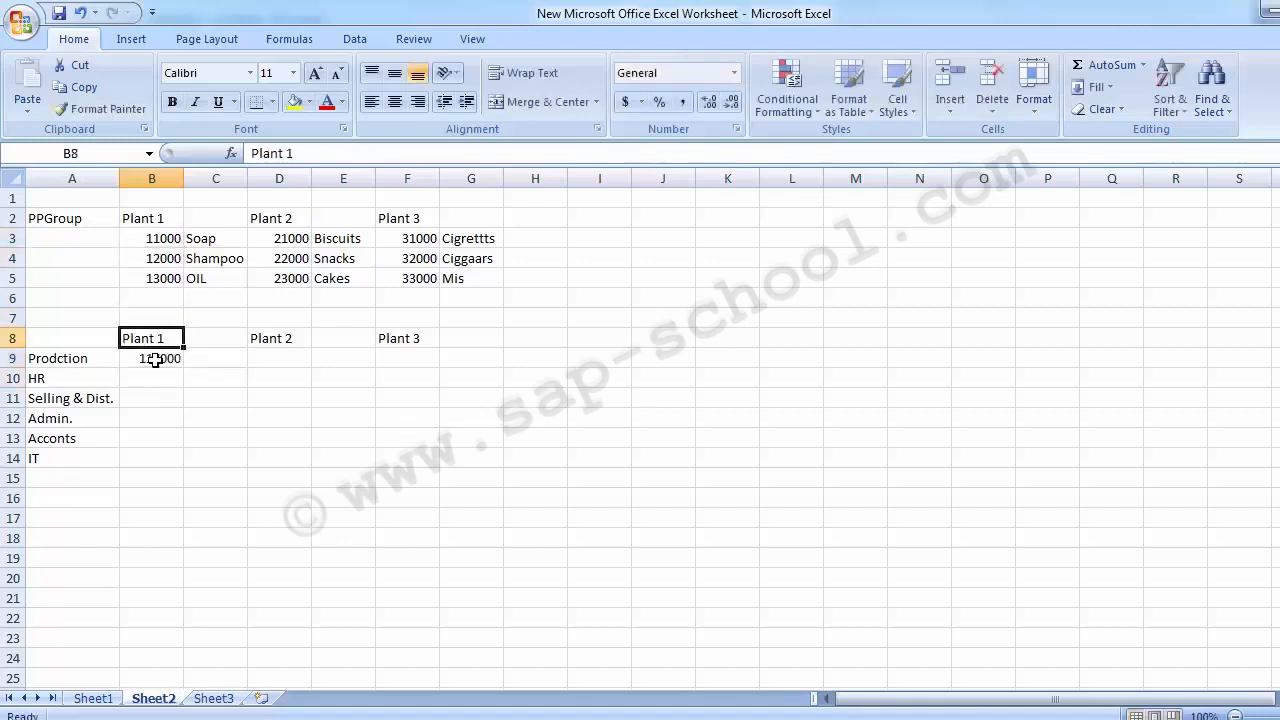
key(Down)
key(Down)
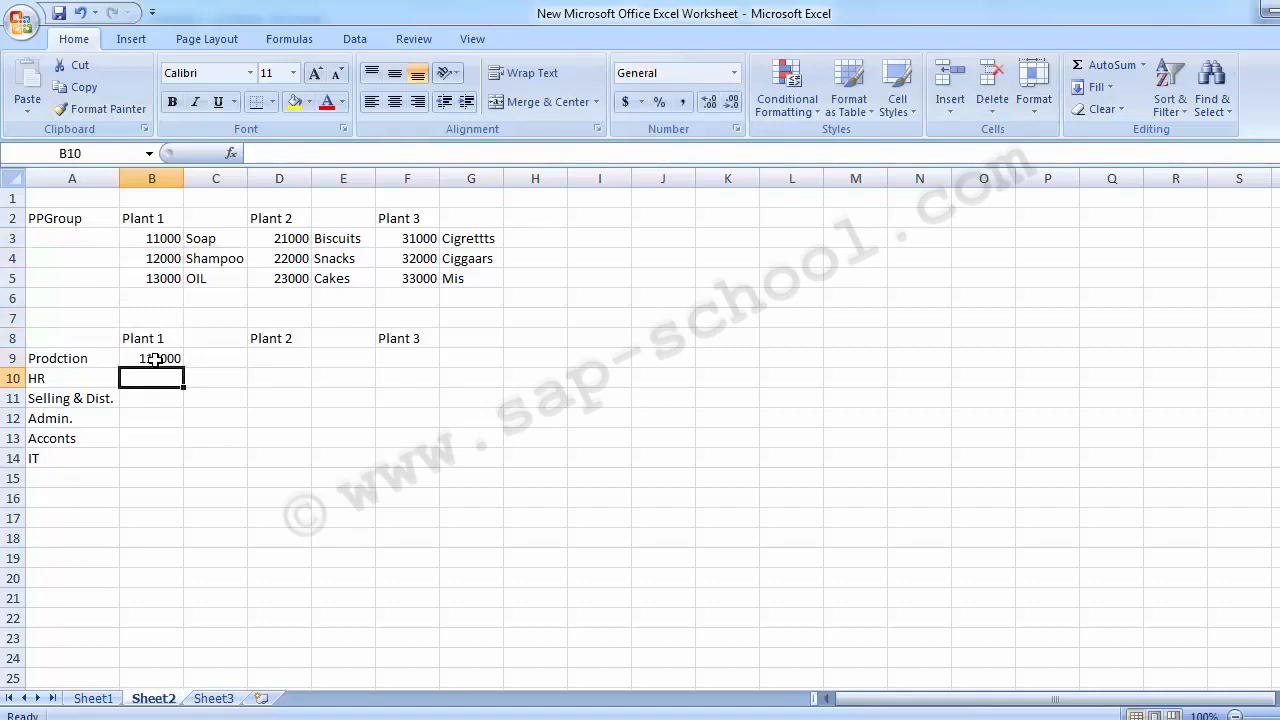
- Enter the Plant 1 numbers 120000 for HR in B10 and 130000 for Selling & Dist. in B11
text(1200000)
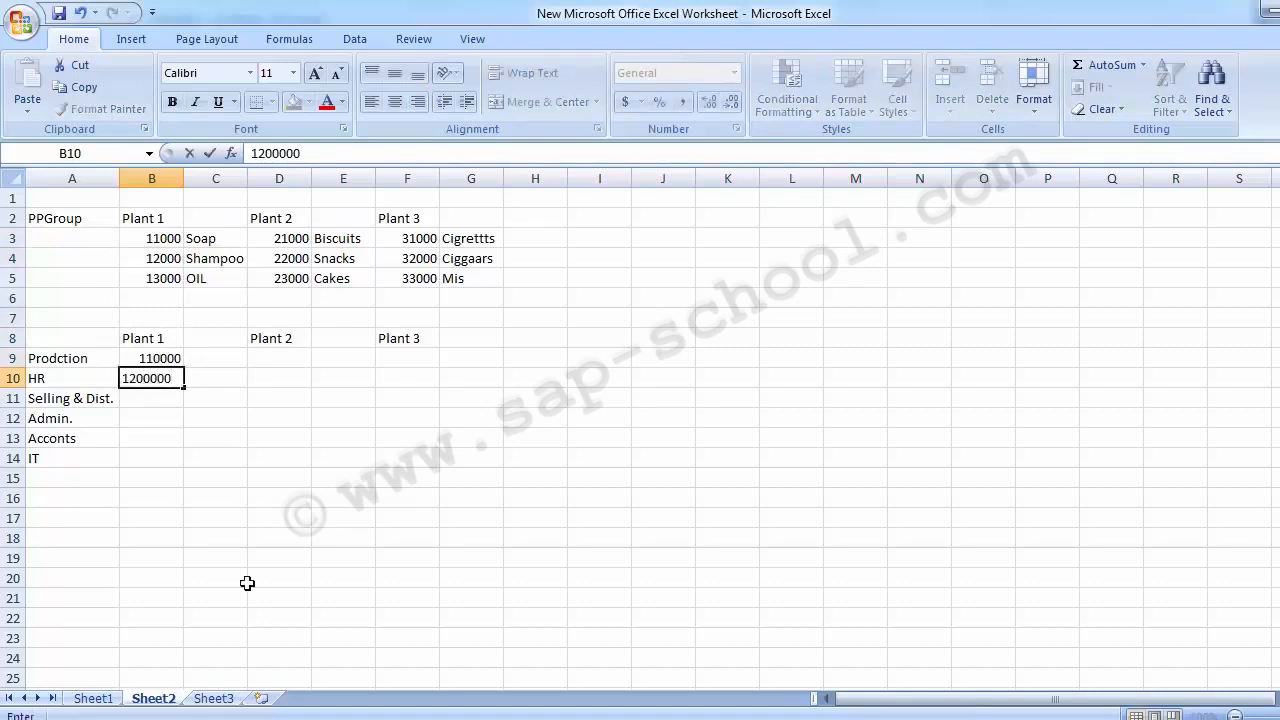
key(BackSpace)
key(Return)
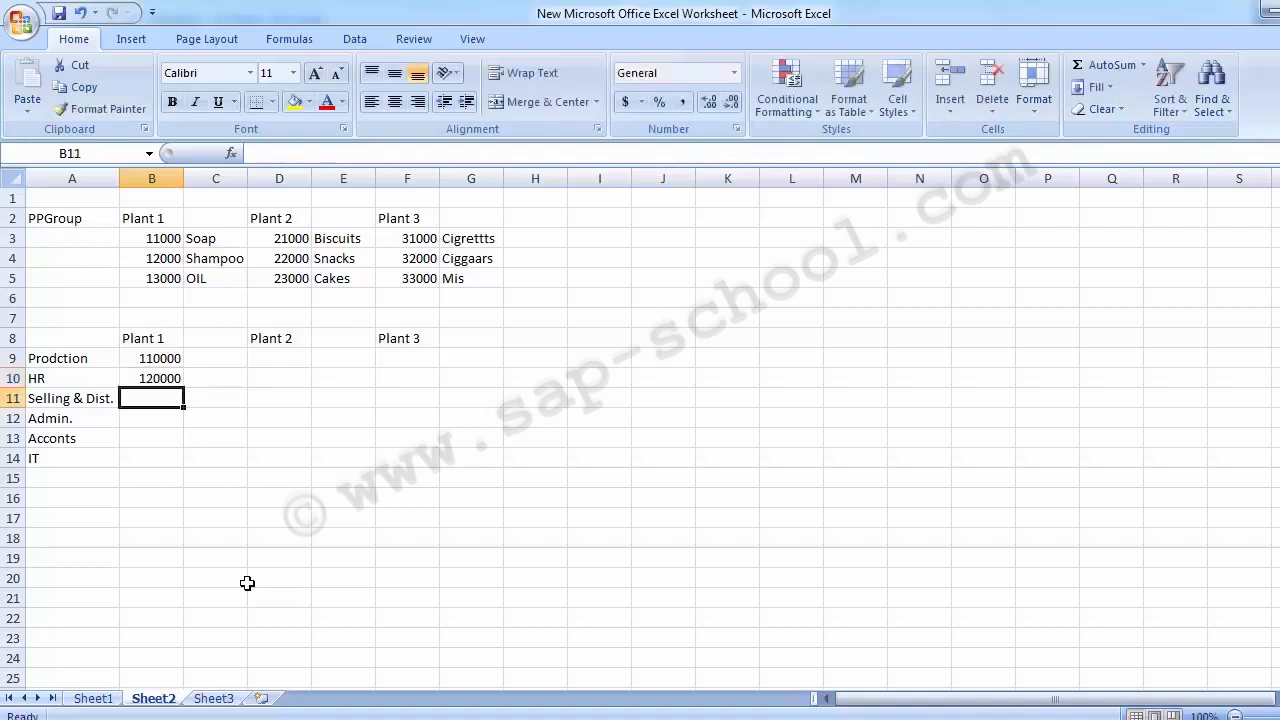
text(13000)
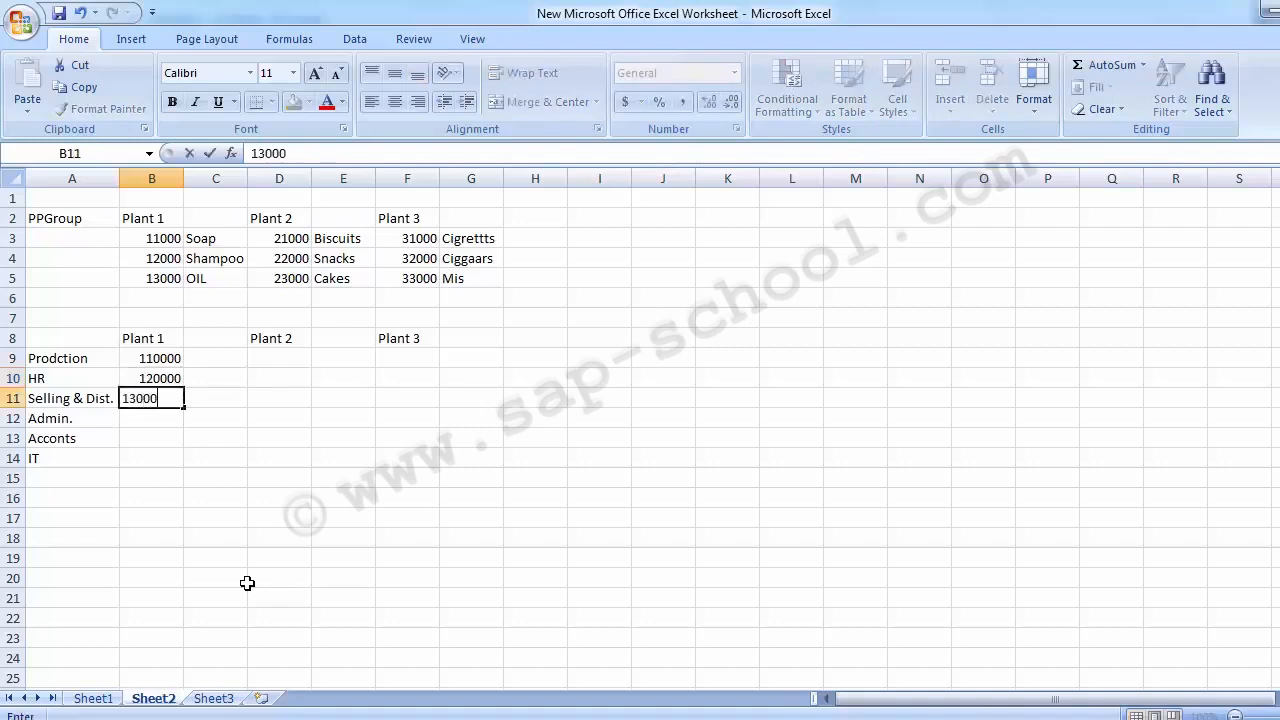
text(00)
key(BackSpace)
key(Return)
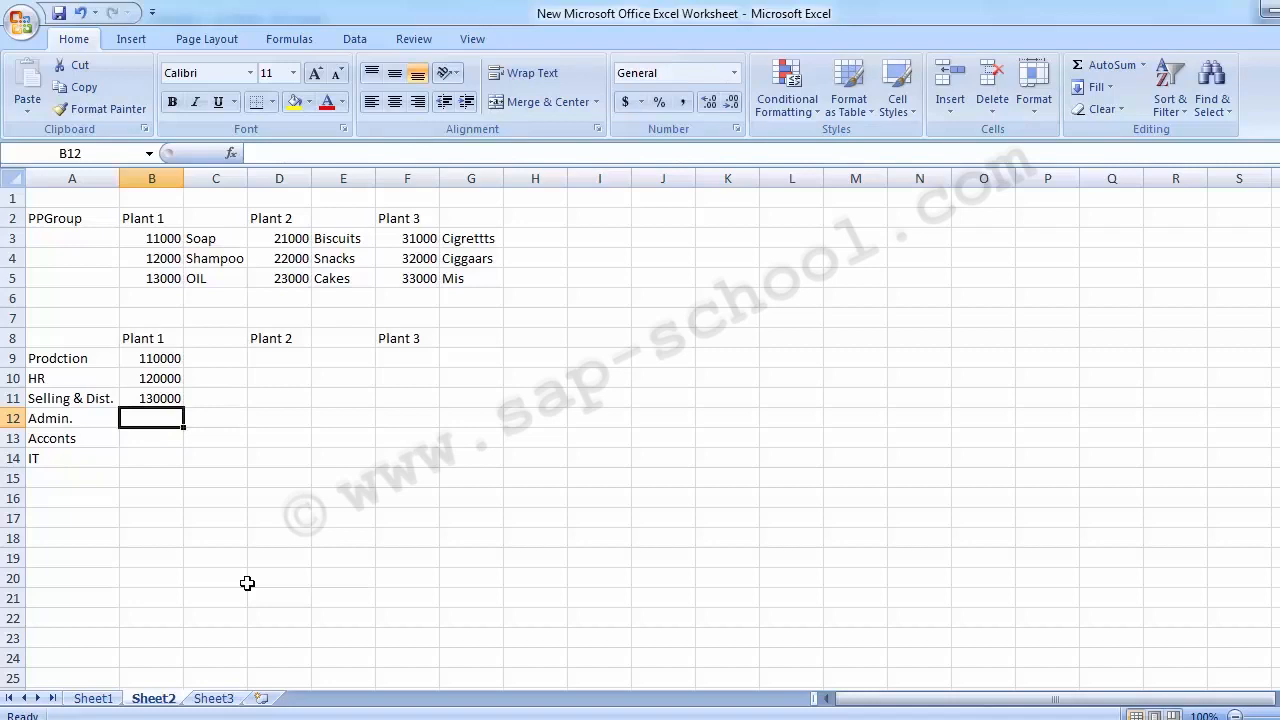
- Enter the Plant 1 numbers 140000 for Admin. in B12 and 150000 for the accounts row in B13
text(140000)
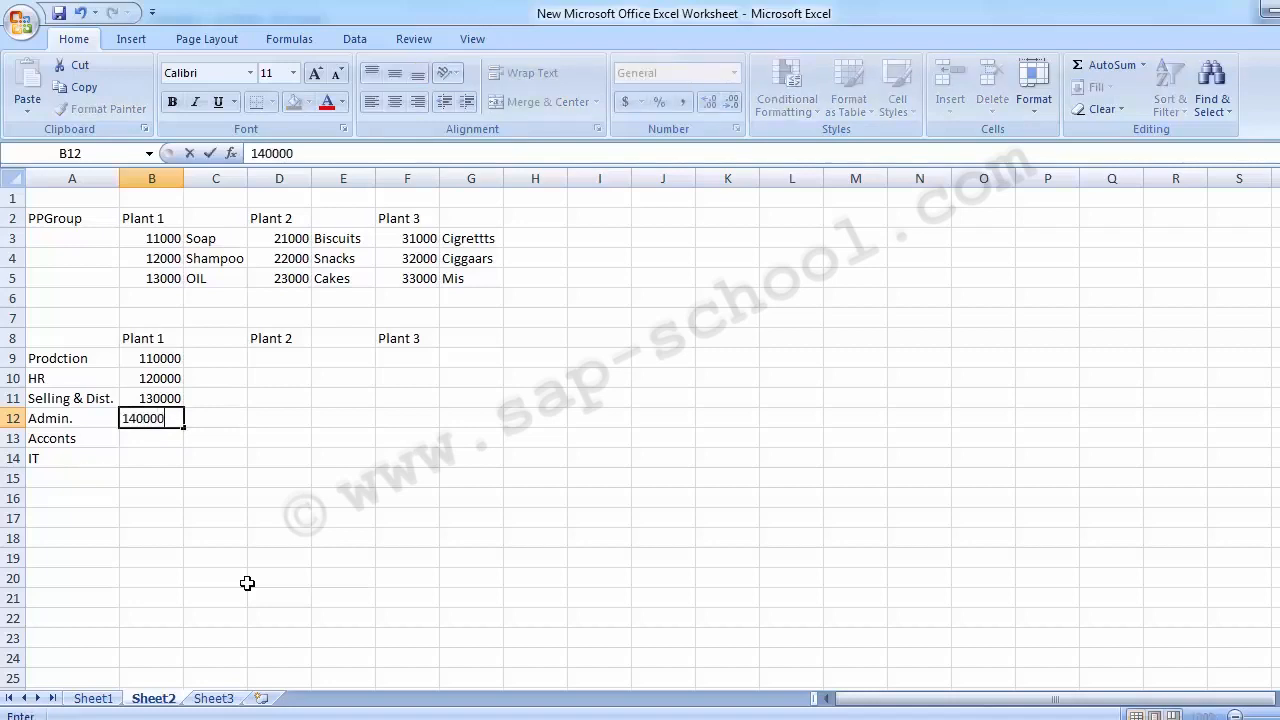
key(Return)
text(5000)
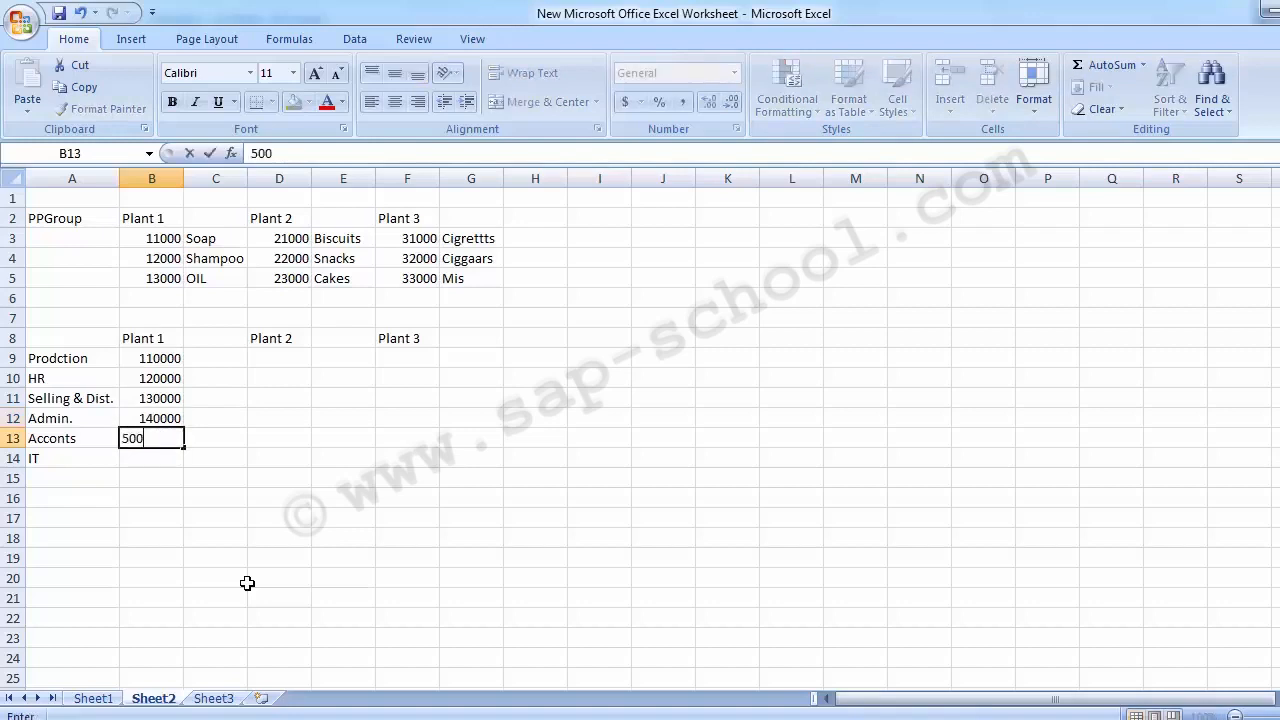
key(BackSpace)
key(BackSpace)
key(BackSpace)
key(BackSpace)
text(150000)
key(Return)
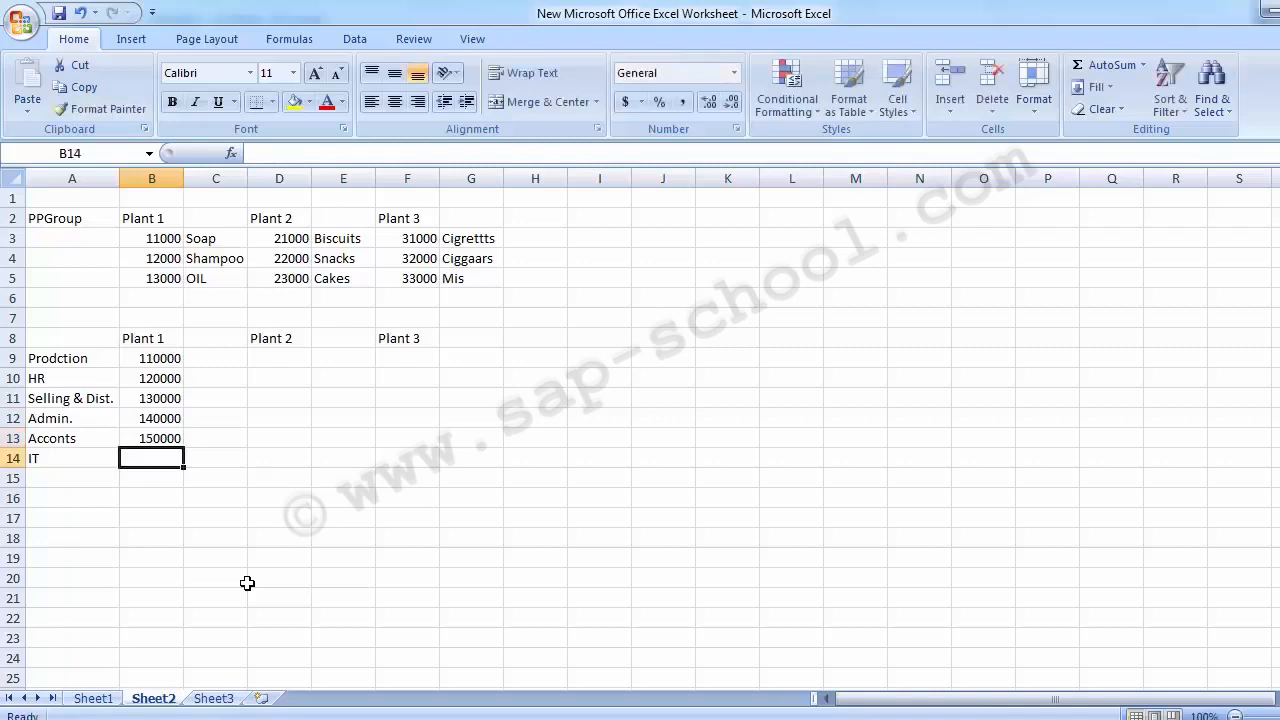
- Copy the Plant 1 production number 110000 from B9 into the Cost Center field of SAP's Create Cost Center screen
key(Up)
key(Up)
key(Up)
key(Up)
key(Up)
key(Down)
key(Down)
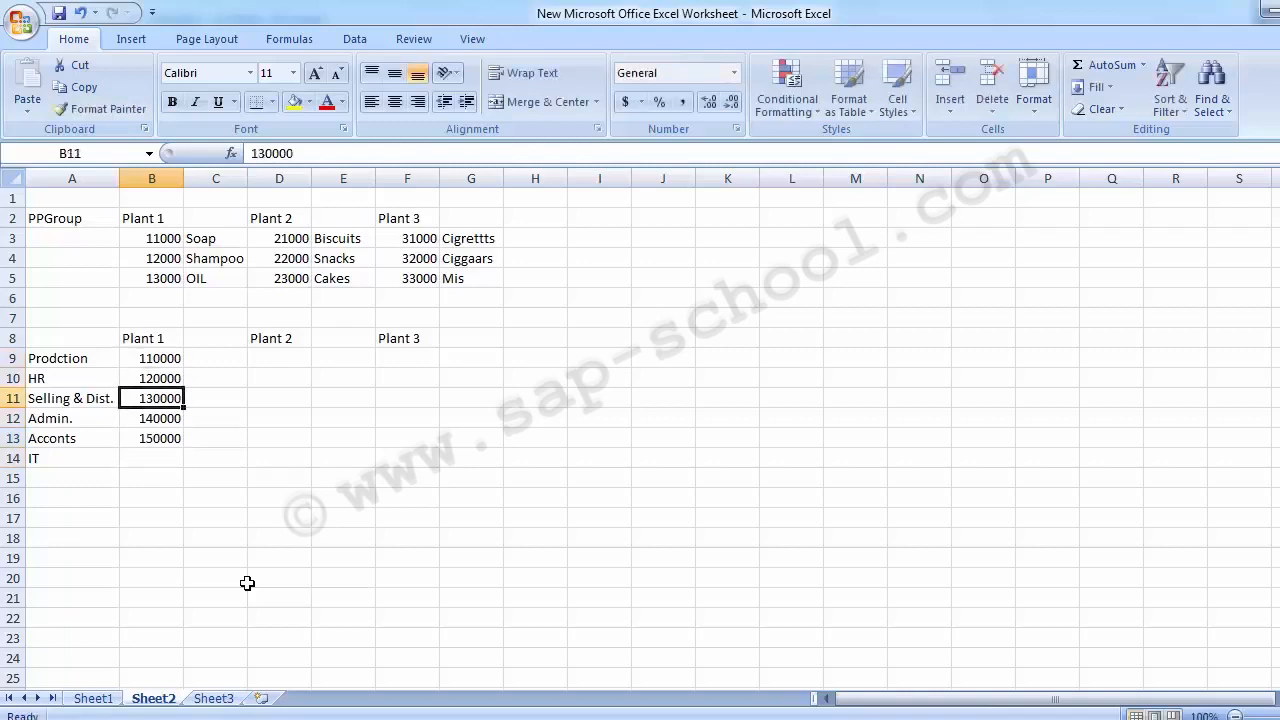
key(Up)
key(Up)
key(ctrl+c)
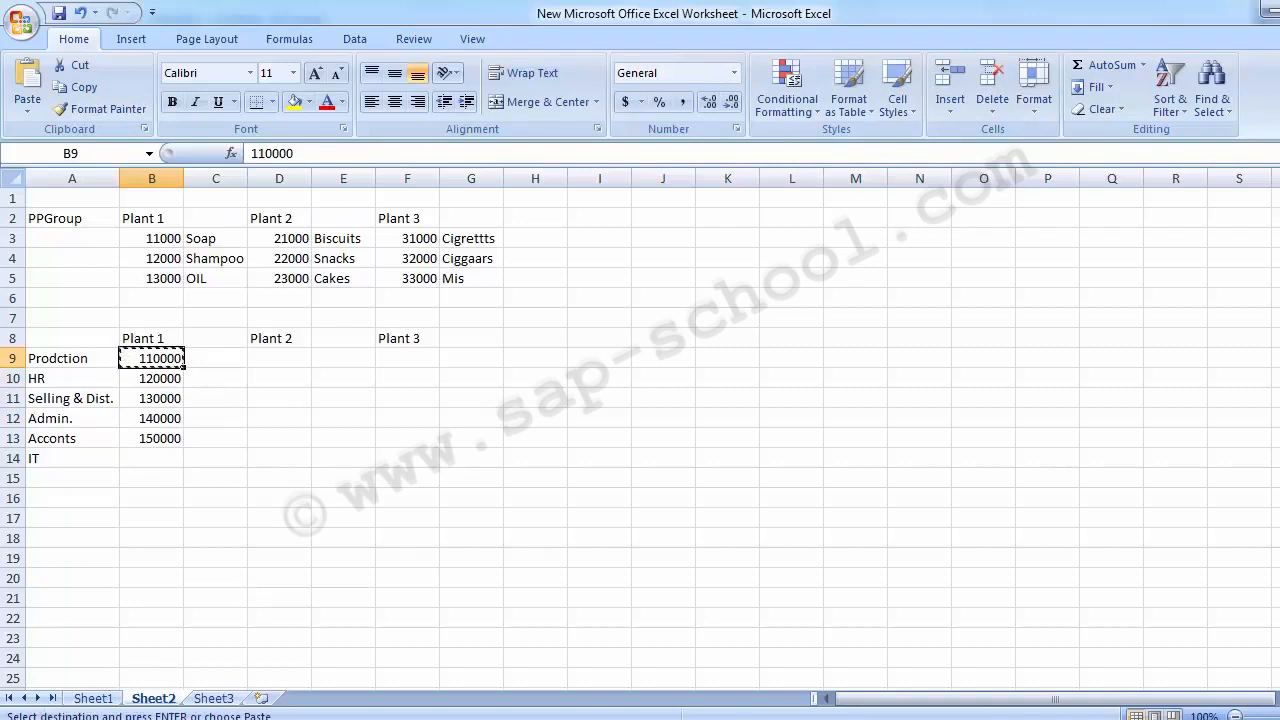
click(592, 654)
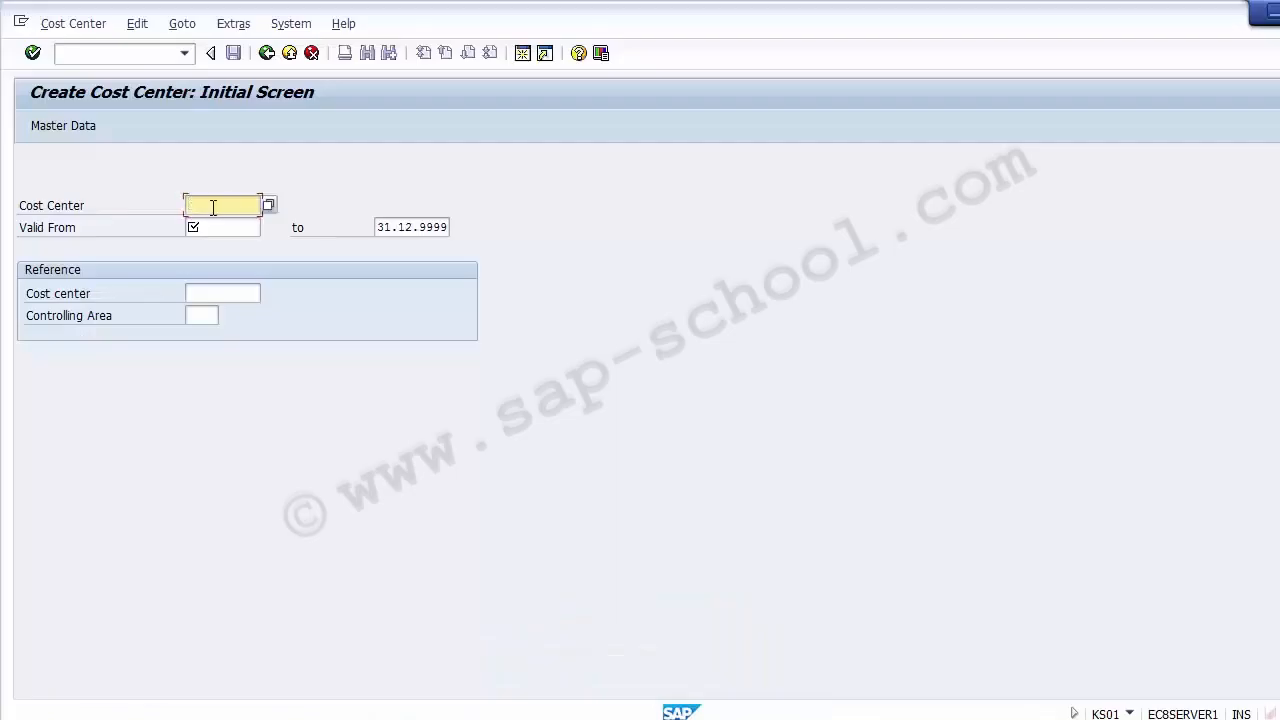
key(ctrl+v)
- Set the valid-from date of cost center 110000 to 01.04.2014
click(224, 228)
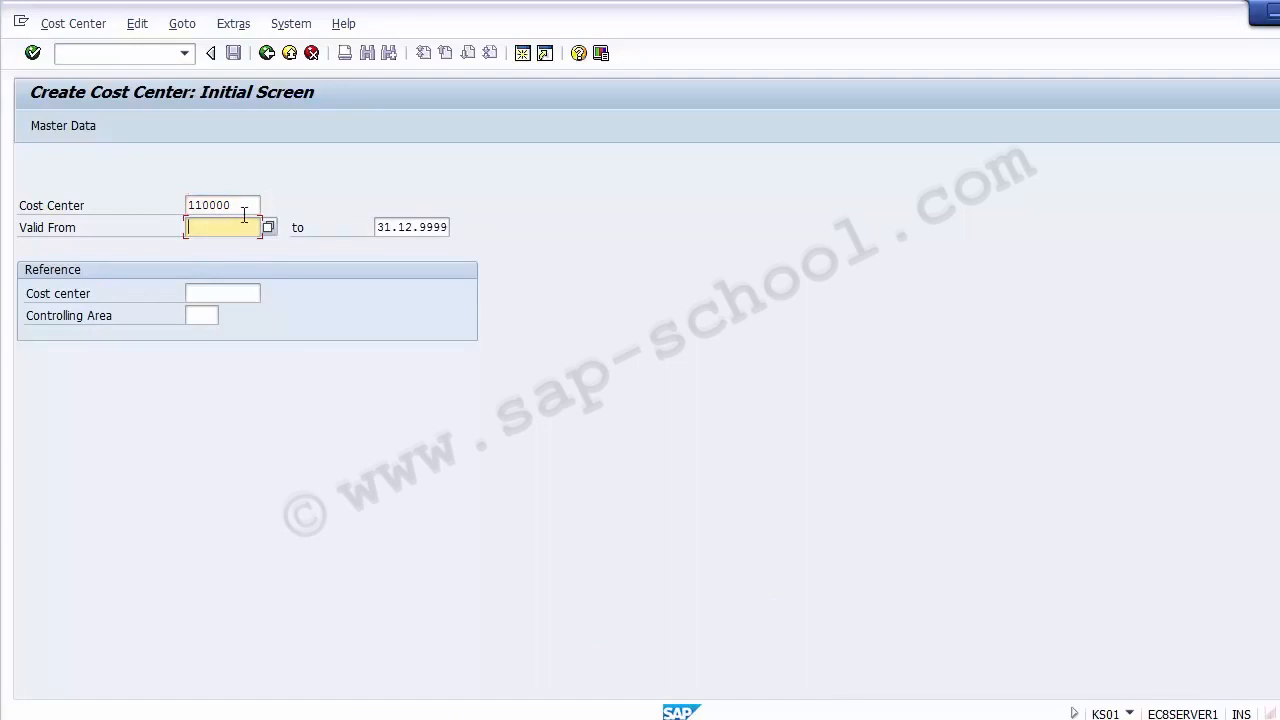
click(247, 208)
drag(247, 208, 180, 210)
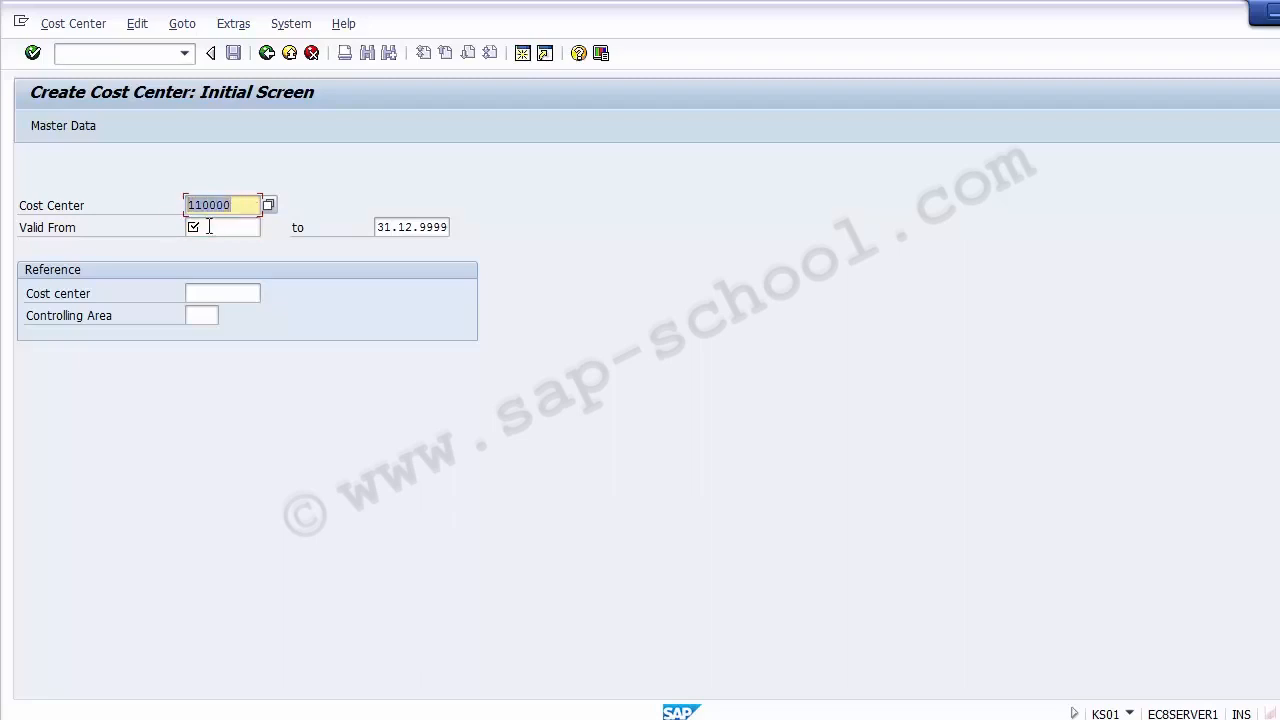
click(209, 227)
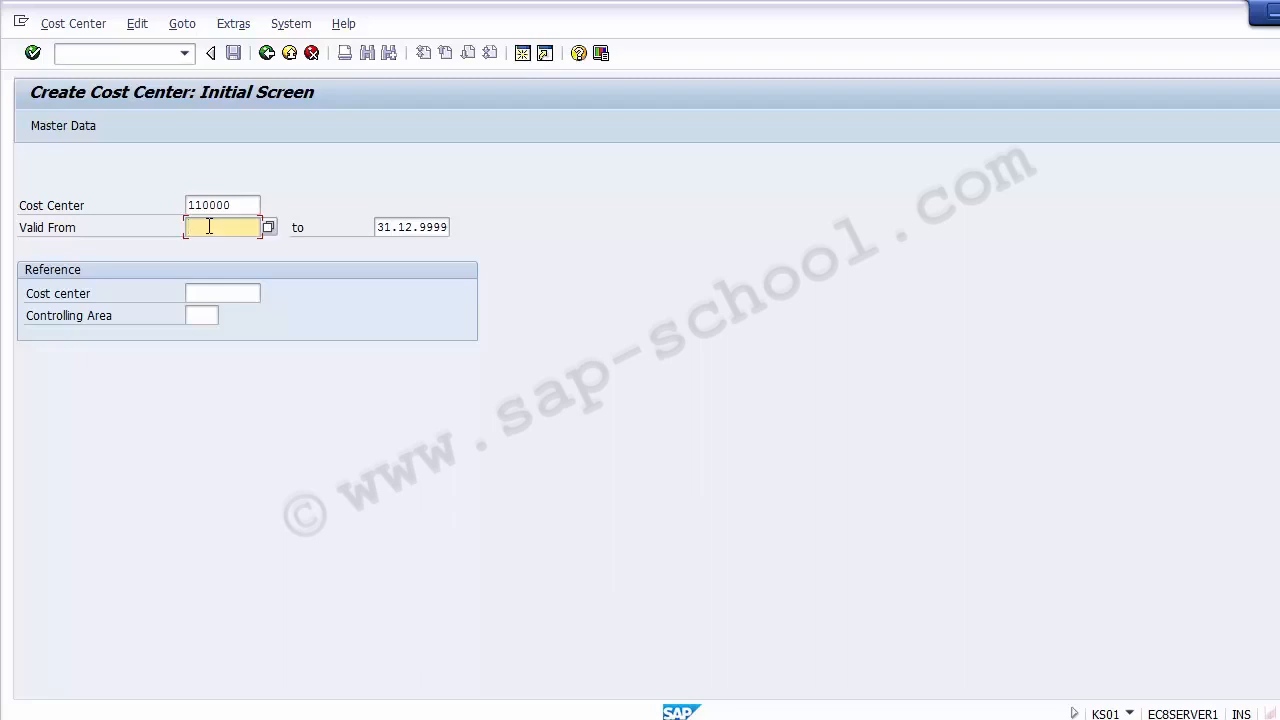
text(01.04.2014)
- Change the end of the cost center's validity period to 31.12.2014
click(430, 227)
drag(421, 227, 456, 220)
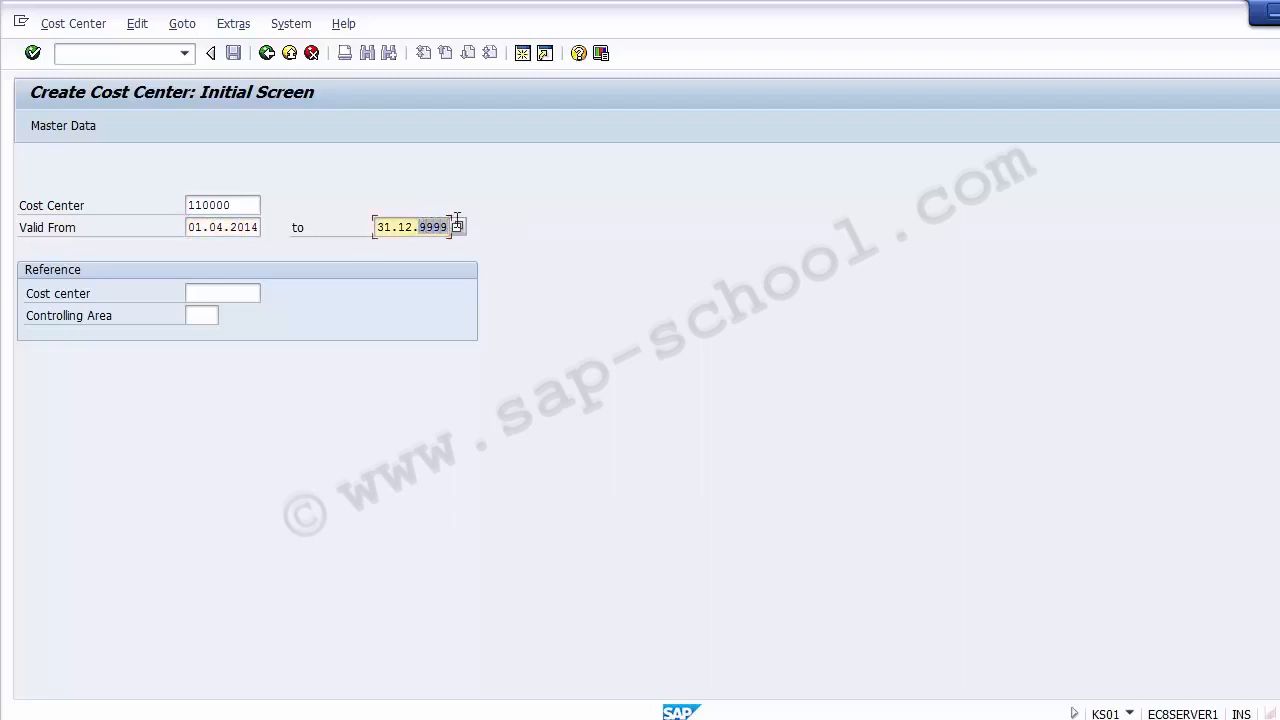
click(421, 225)
key(Delete)
key(Delete)
key(Delete)
key(Delete)
text(2014)
drag(242, 205, 134, 203)
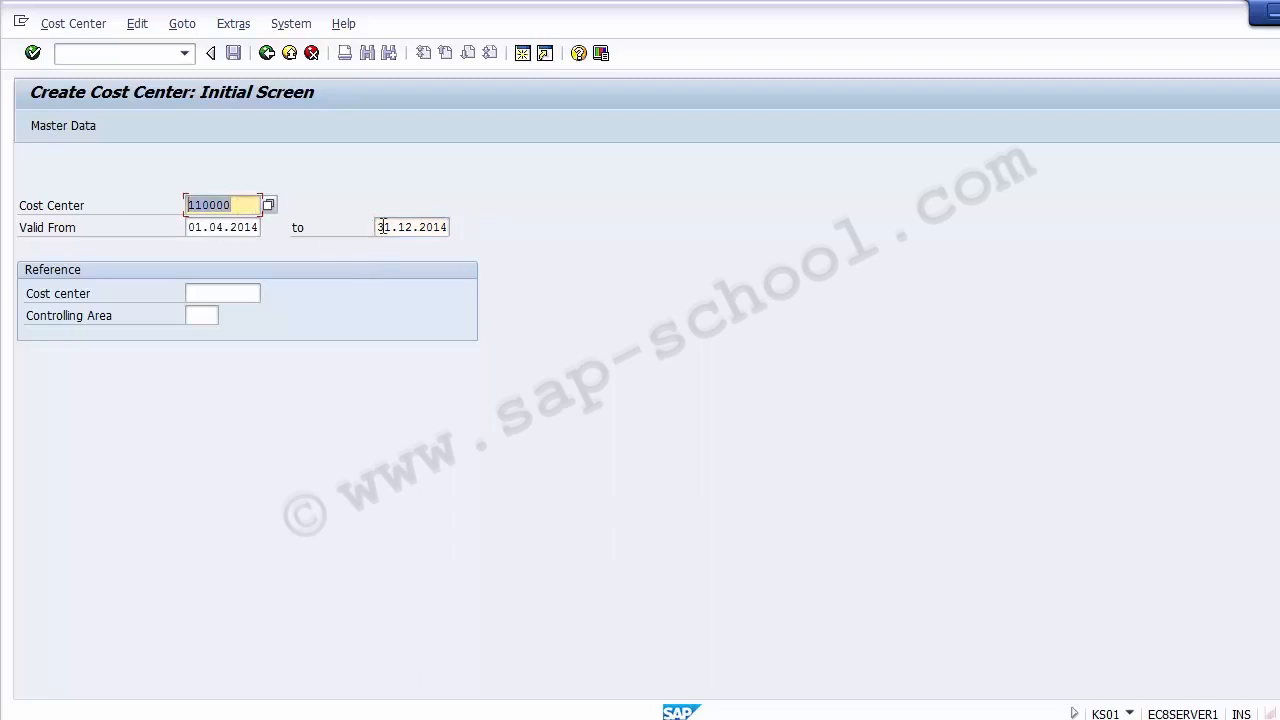
drag(379, 227, 455, 224)
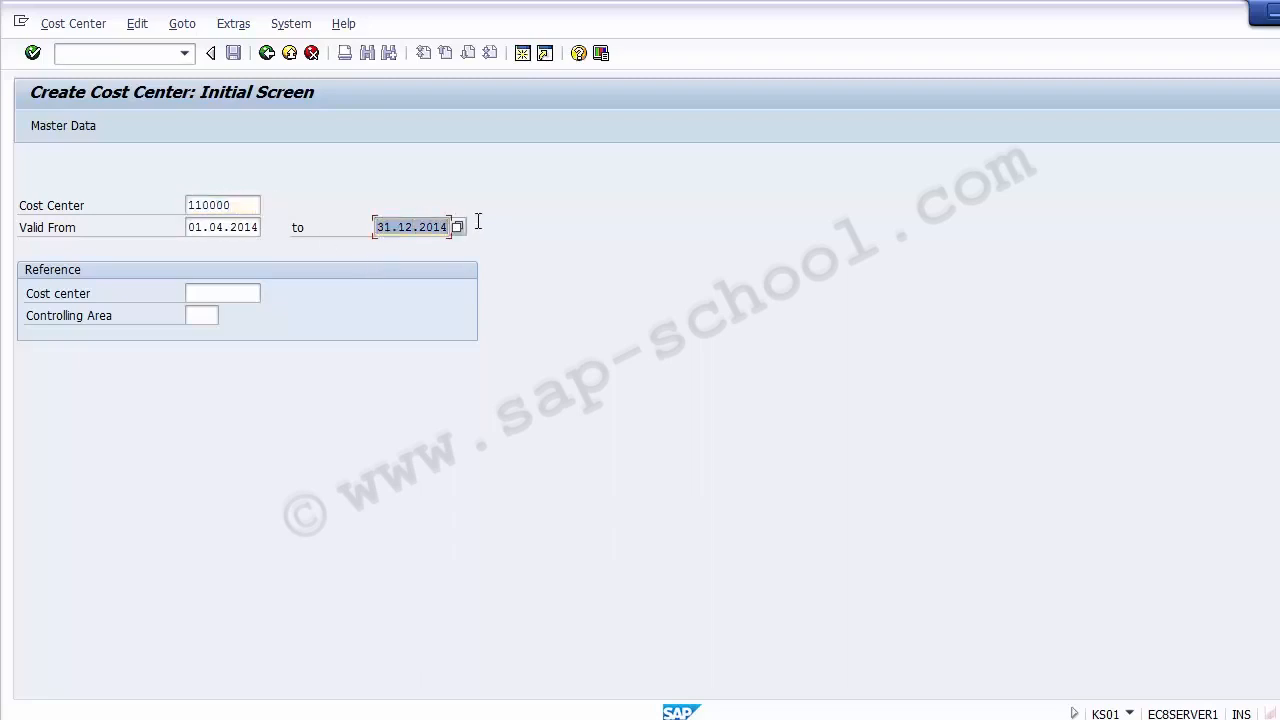
- Restore the end of the cost center's validity period to 31.12.9999
click(446, 227)
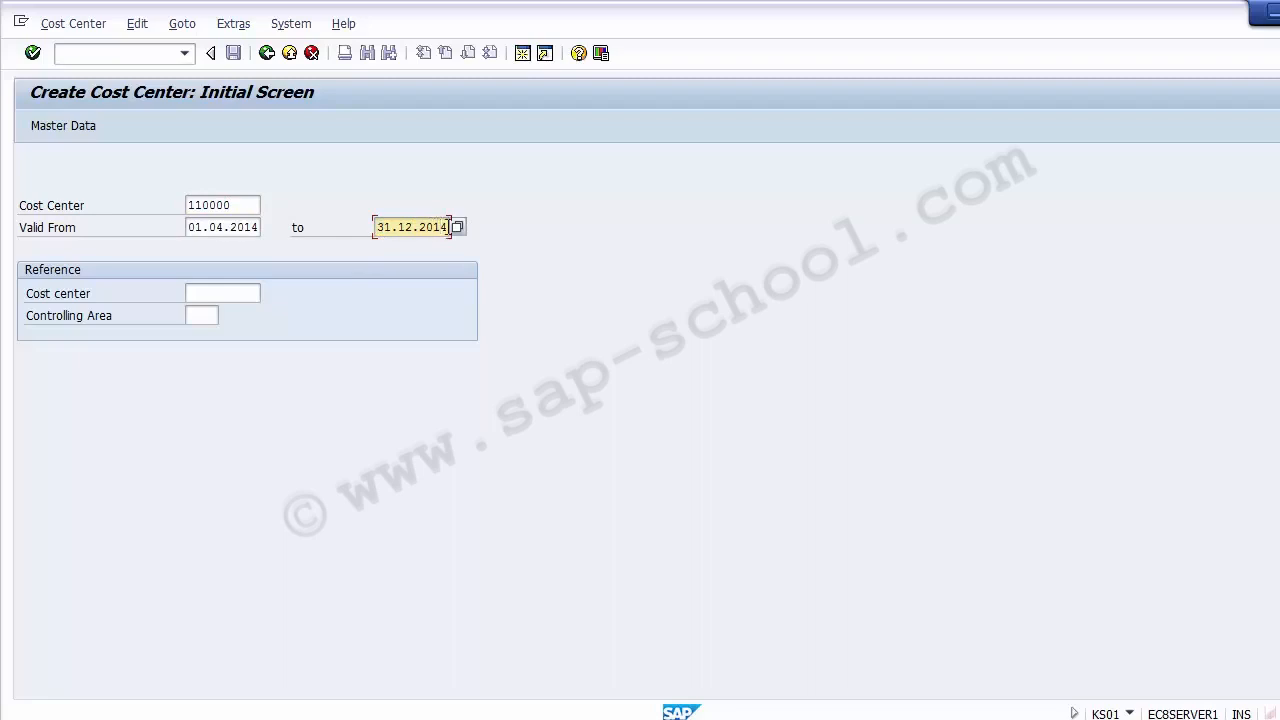
key(BackSpace)
text(8)
key(BackSpace)
key(BackSpace)
key(BackSpace)
key(BackSpace)
text(9999)
- Confirm the cost center number and validity dates to open the basic data for cost center 110000
click(236, 206)
click(238, 226)
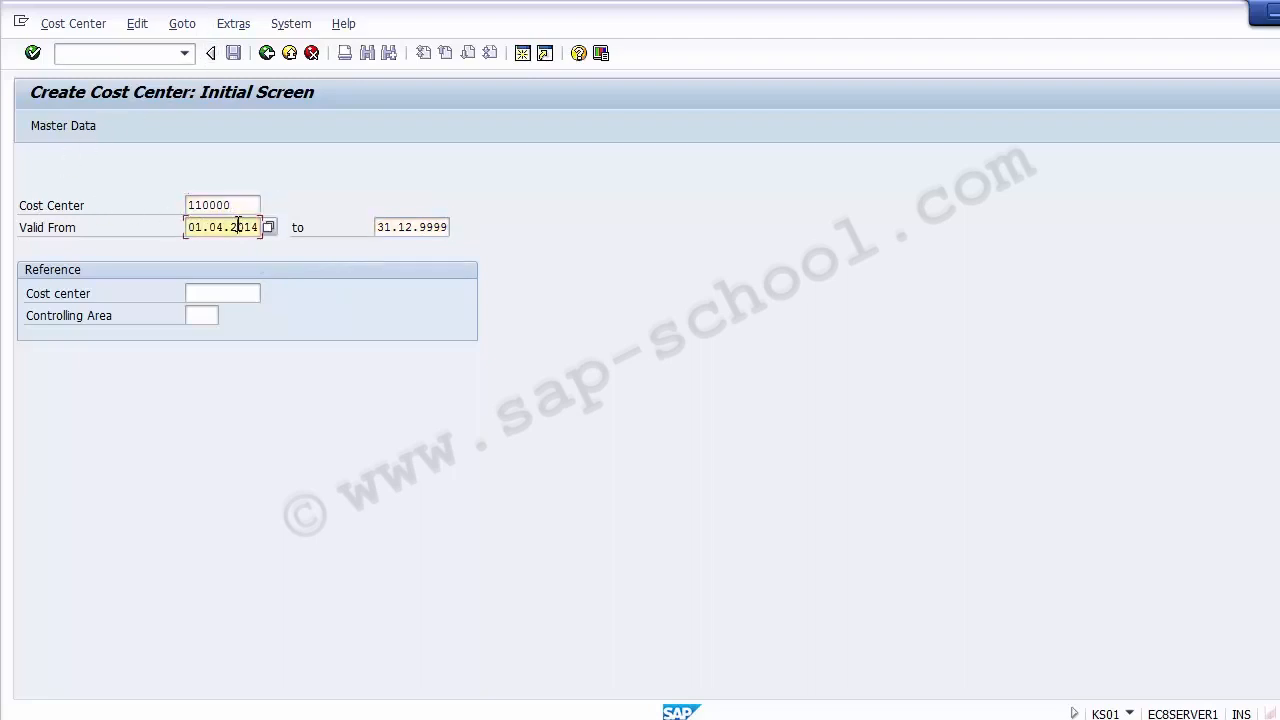
key(Return)
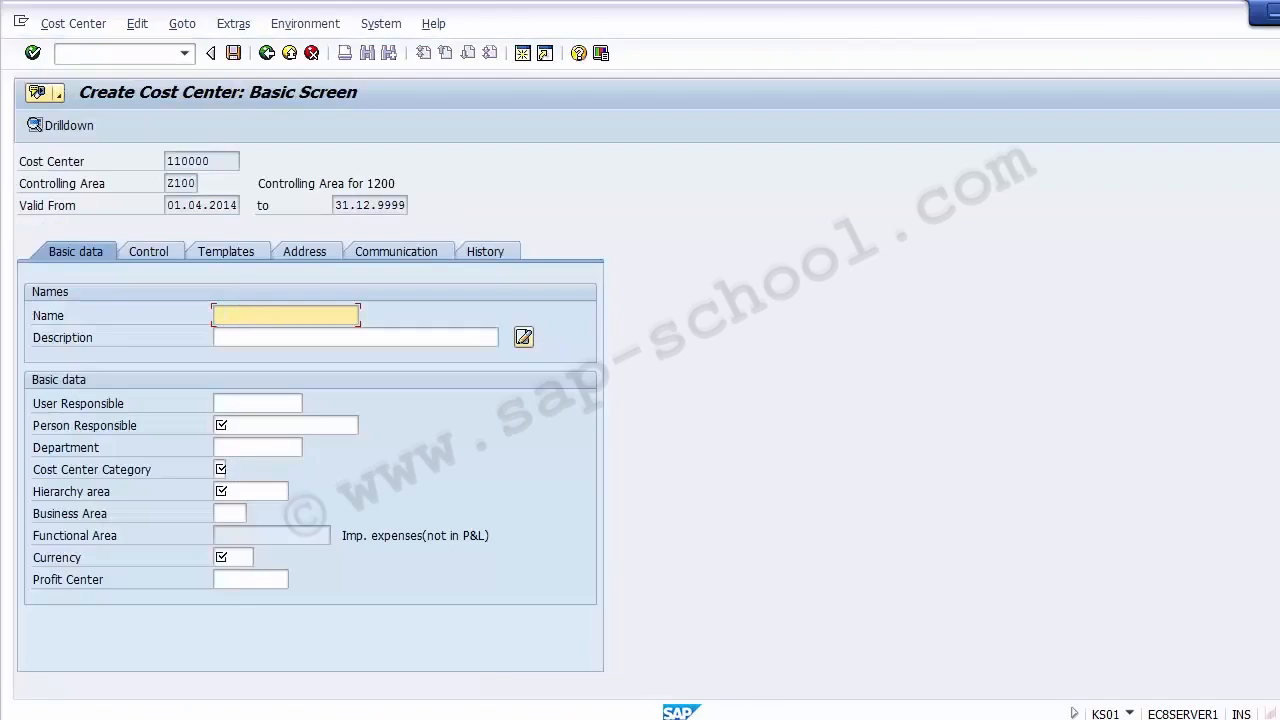
- Copy the label Prodction from A9 of the Excel sheet into the cost center's Name and Description in SAP
key(alt+Tab)
click(77, 358)
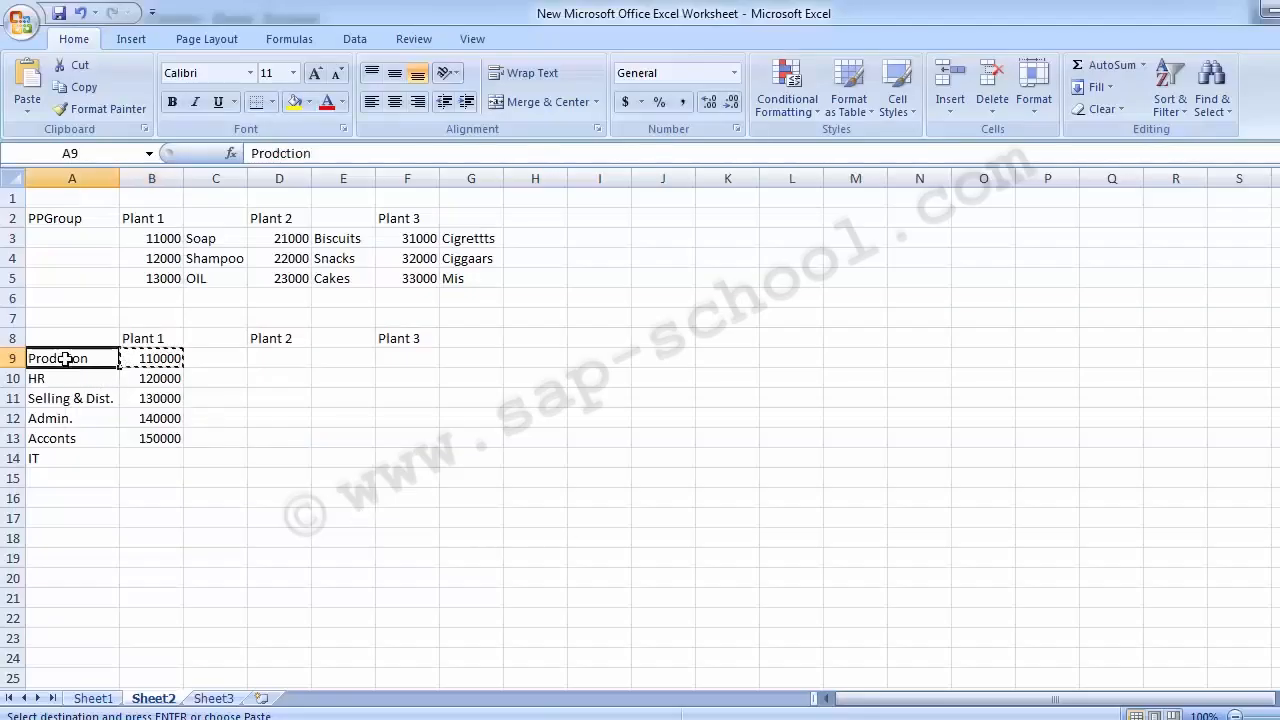
key(ctrl+c)
key(alt+Tab)
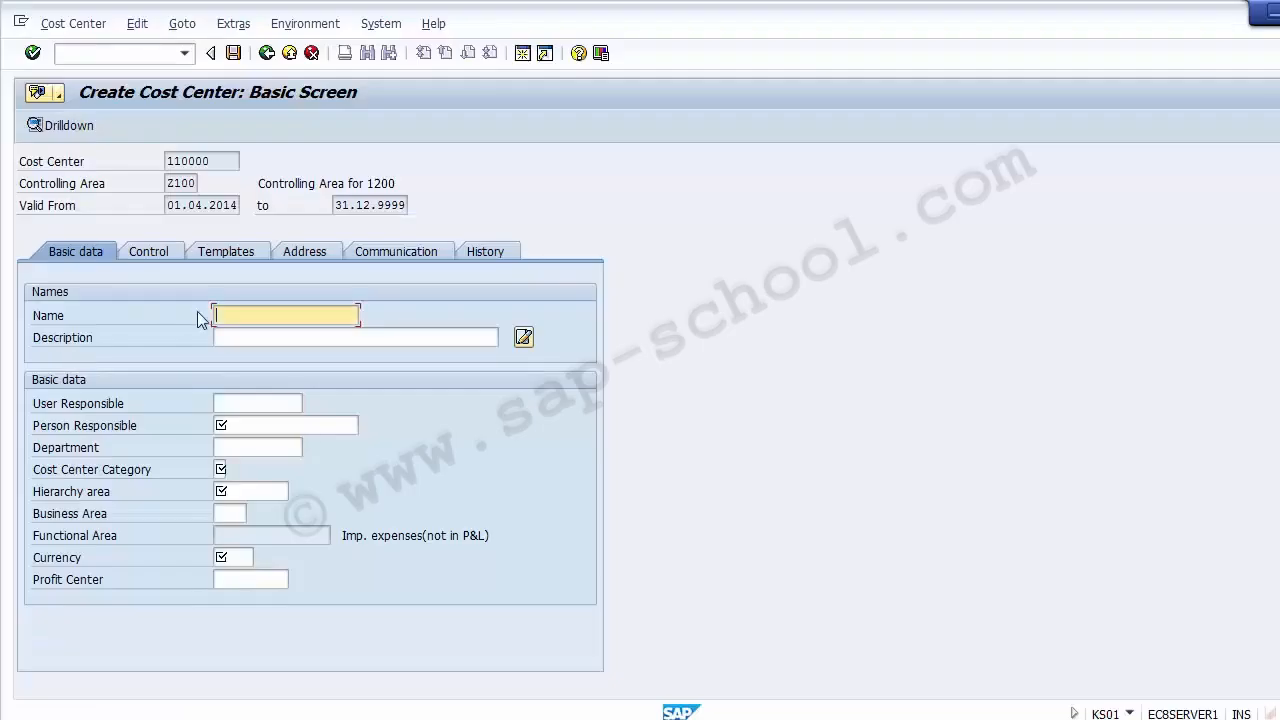
key(ctrl+v)
key(Tab)
key(ctrl+v)
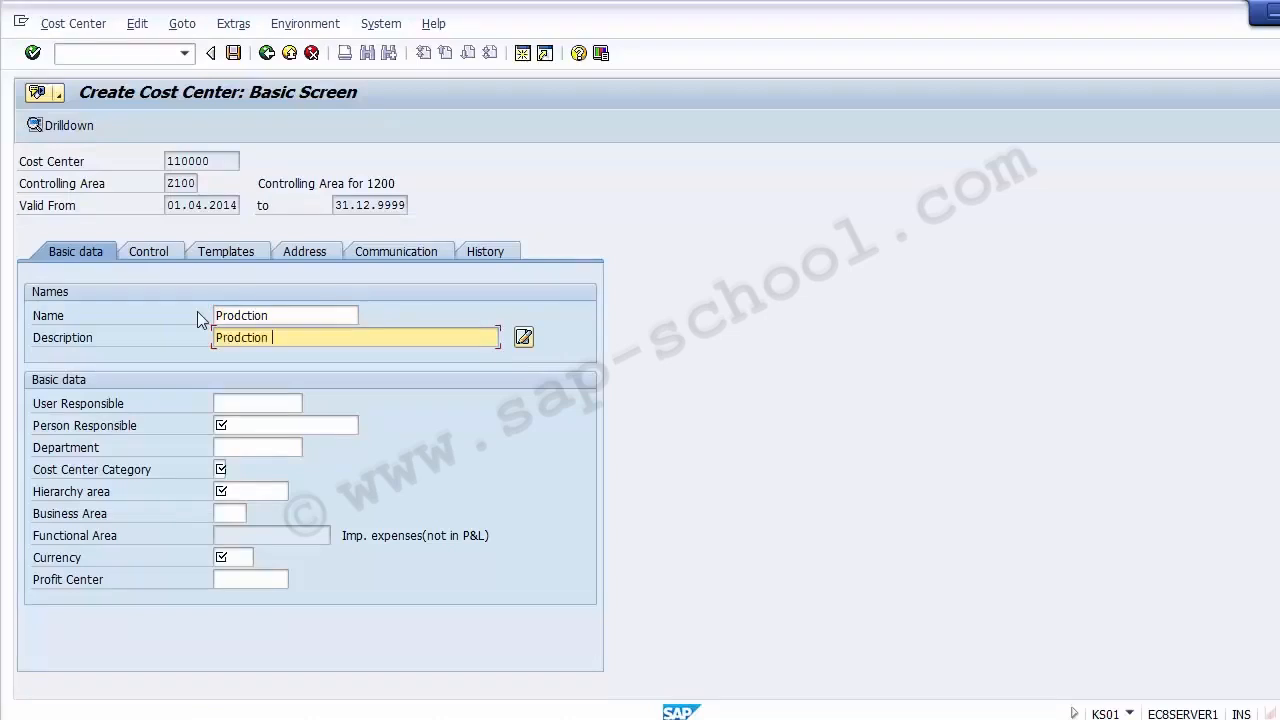
- Enter the person responsible's name and set the department to Prodction
key(Tab)
key(Tab)
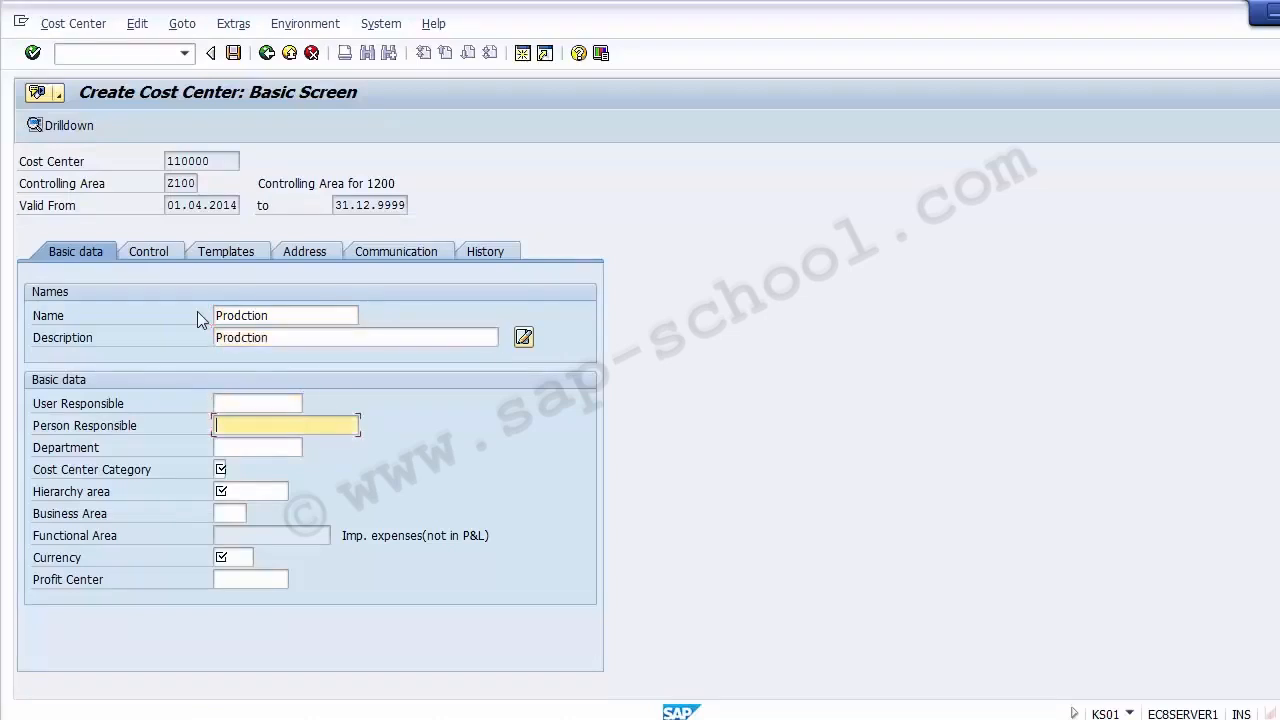
text(JOE)
key(Tab)
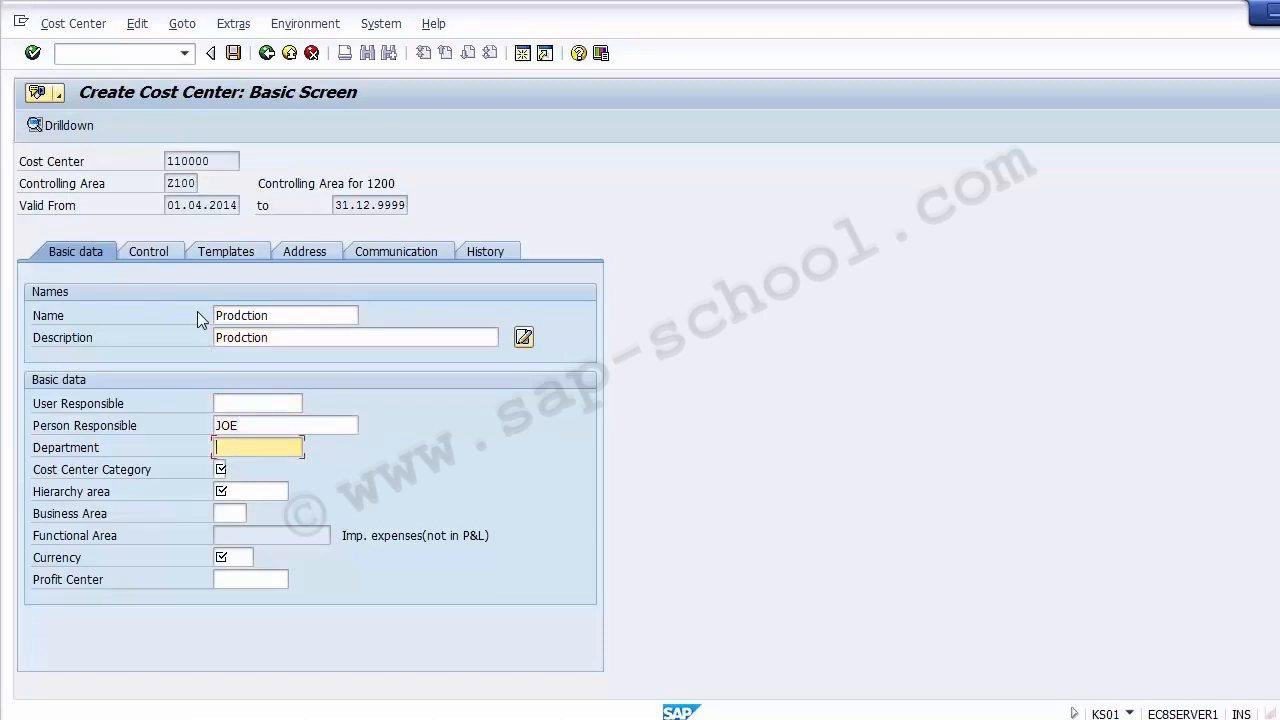
key(ctrl+v)
key(Tab)
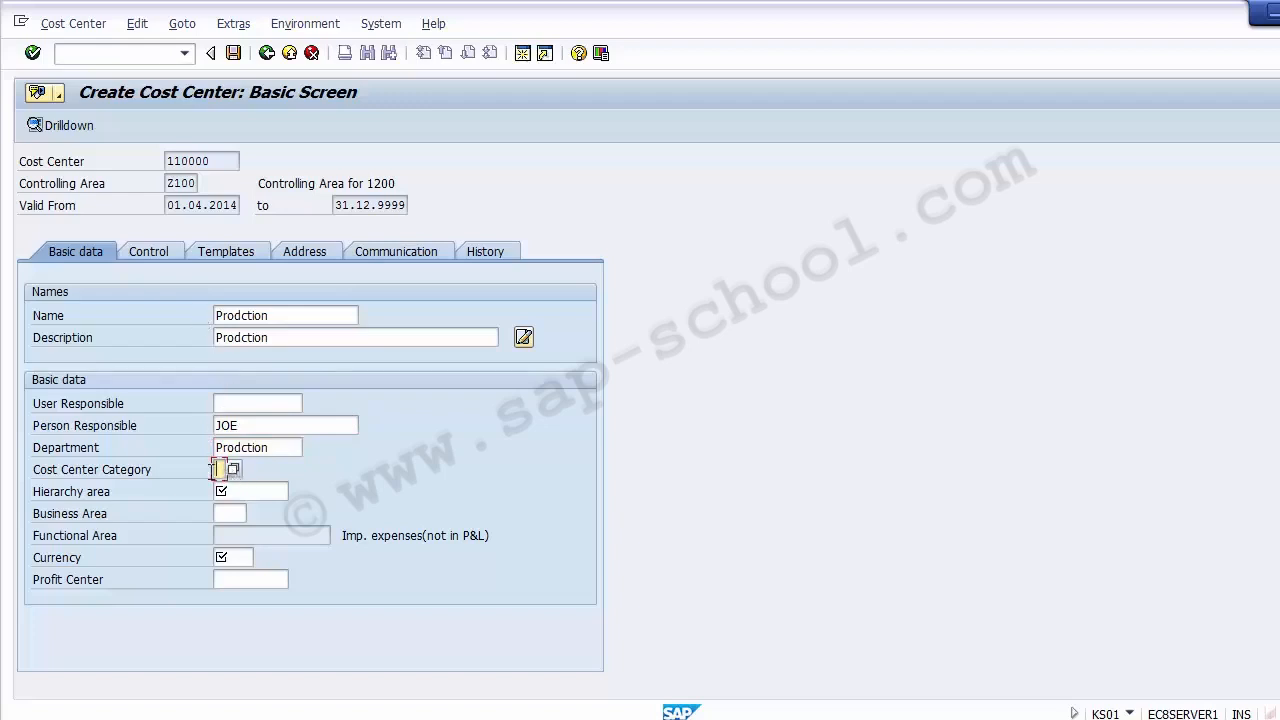
- Set the cost center category to 1 (Production) from the list of possible entries
click(120, 478)
click(224, 470)
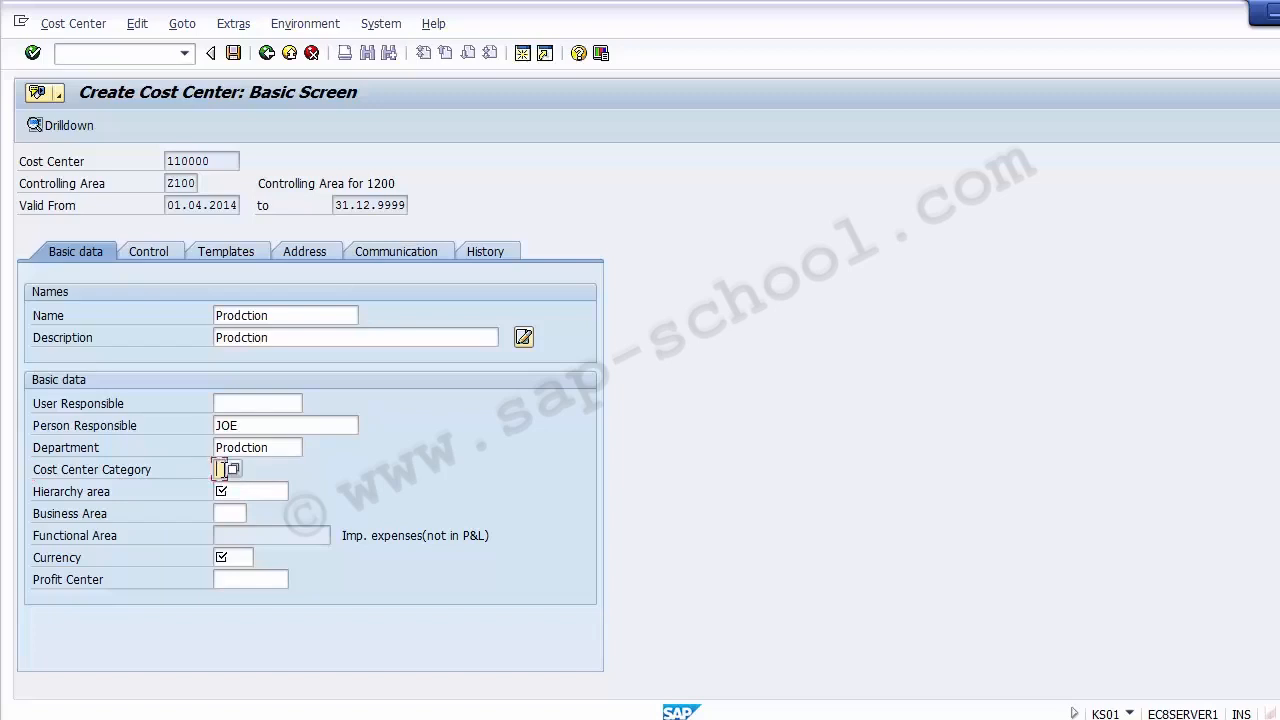
click(236, 471)
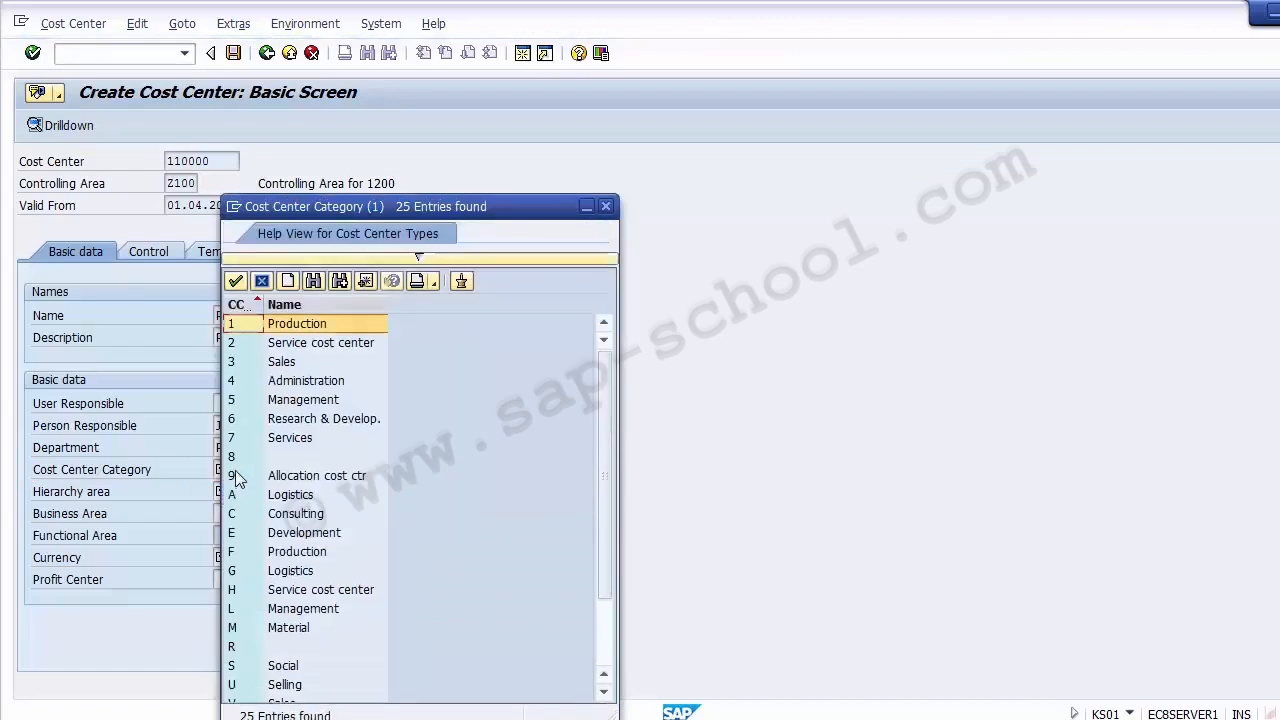
key(Down)
key(Down)
key(Down)
key(Down)
key(Down)
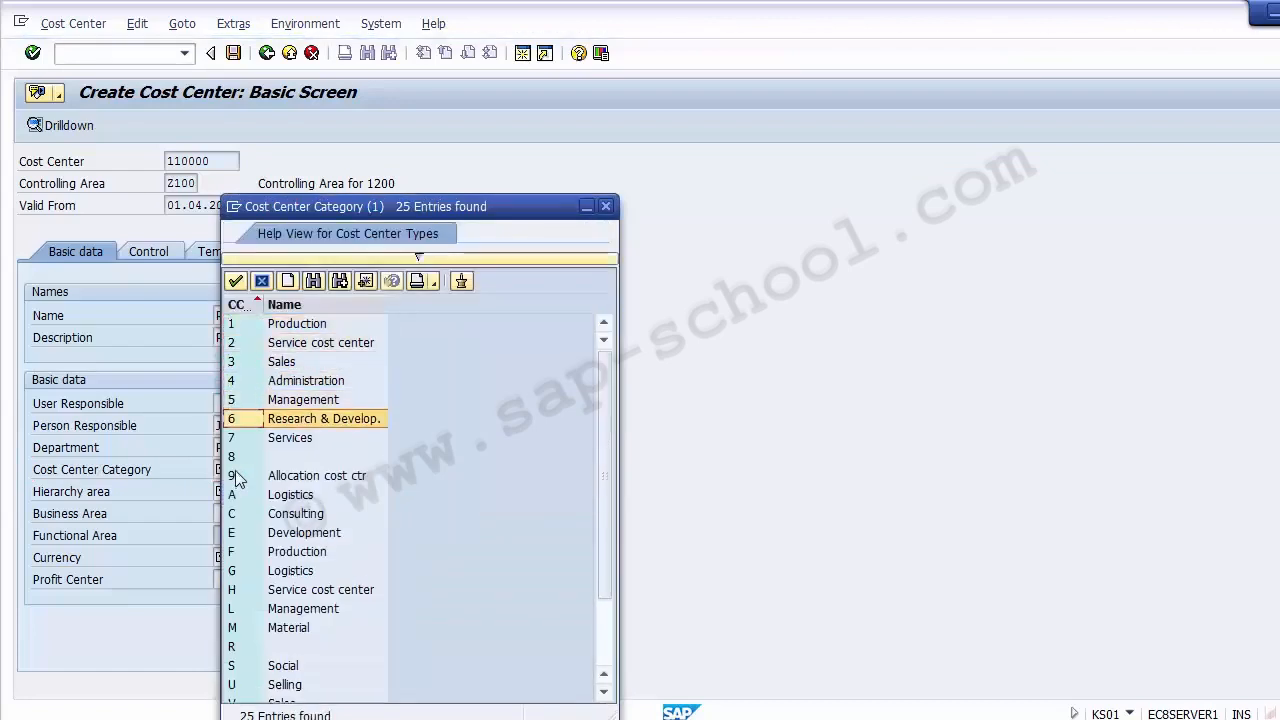
key(Up)
key(Up)
key(Up)
key(Up)
key(Up)
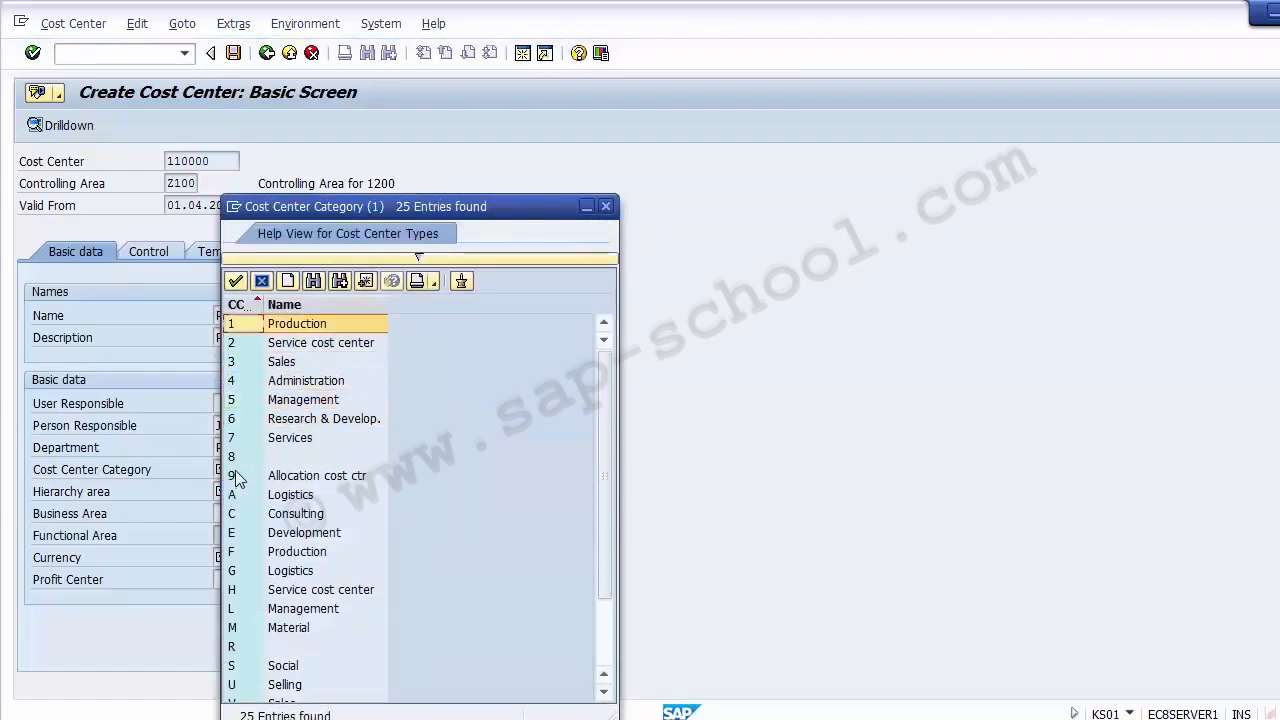
double_click(247, 323)
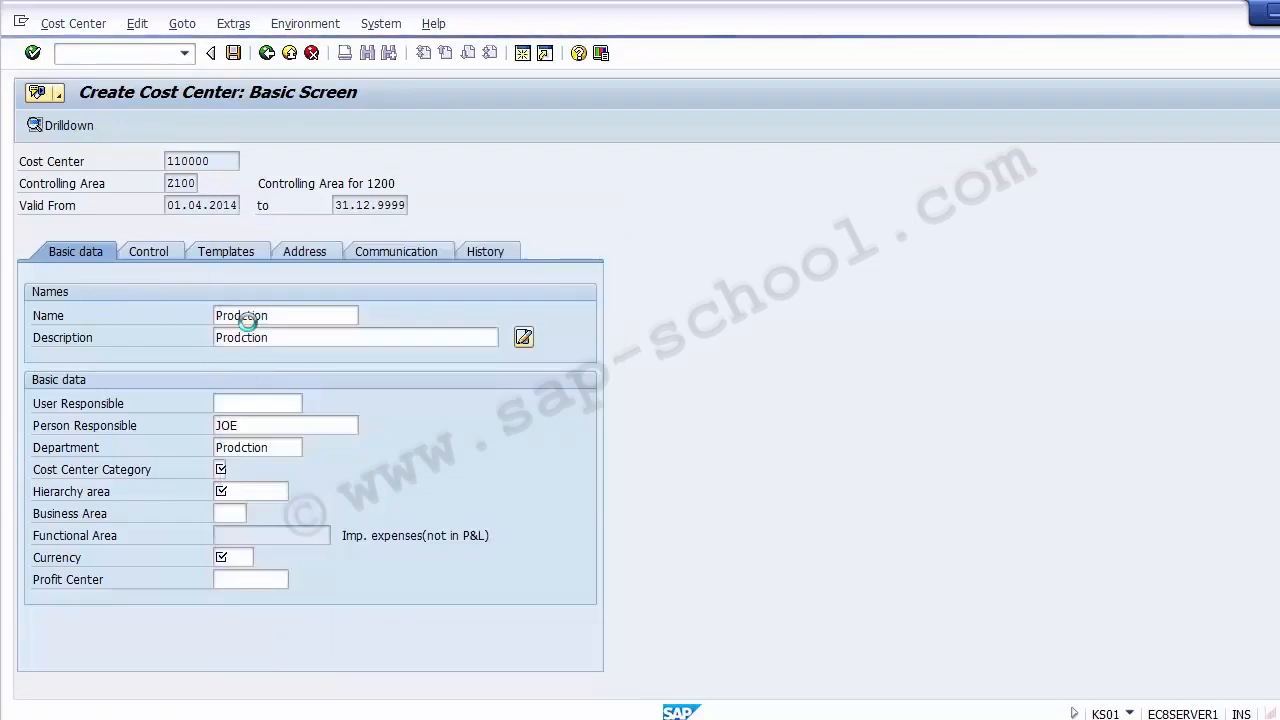
- Set the hierarchy area to A1000 and the business area to 1210 (Product 1) from the possible entries
click(250, 487)
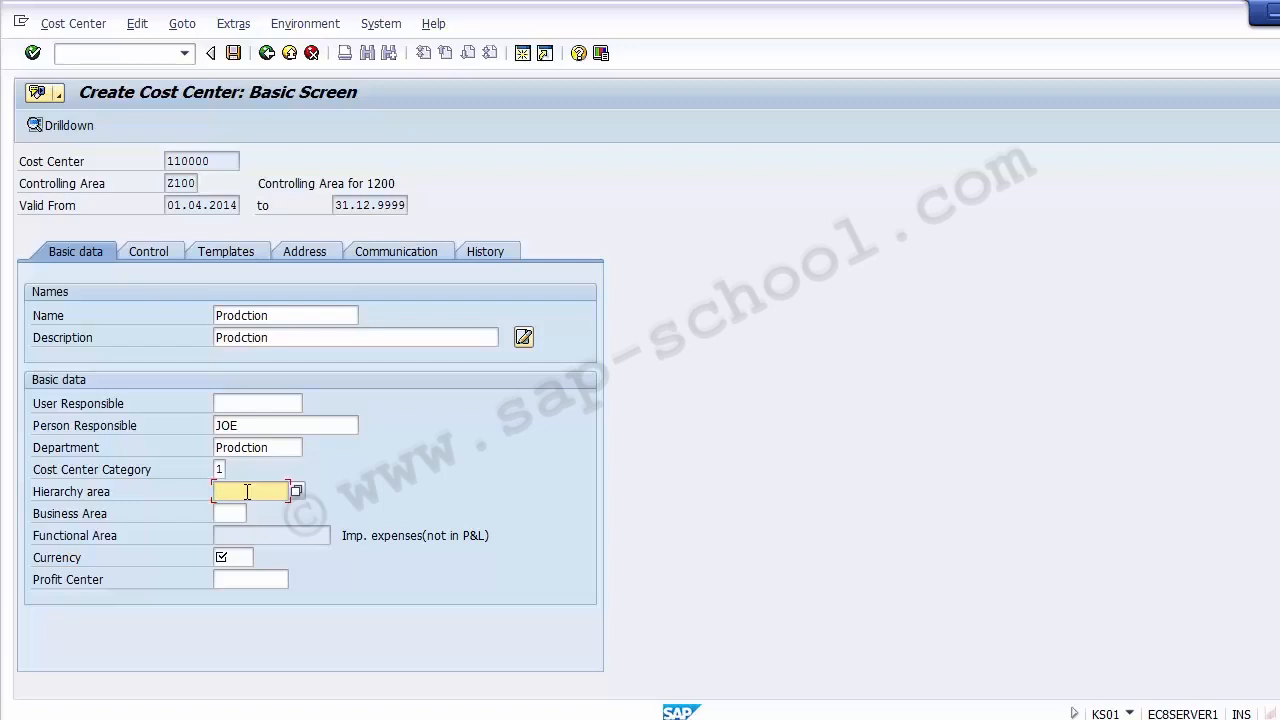
key(F4)
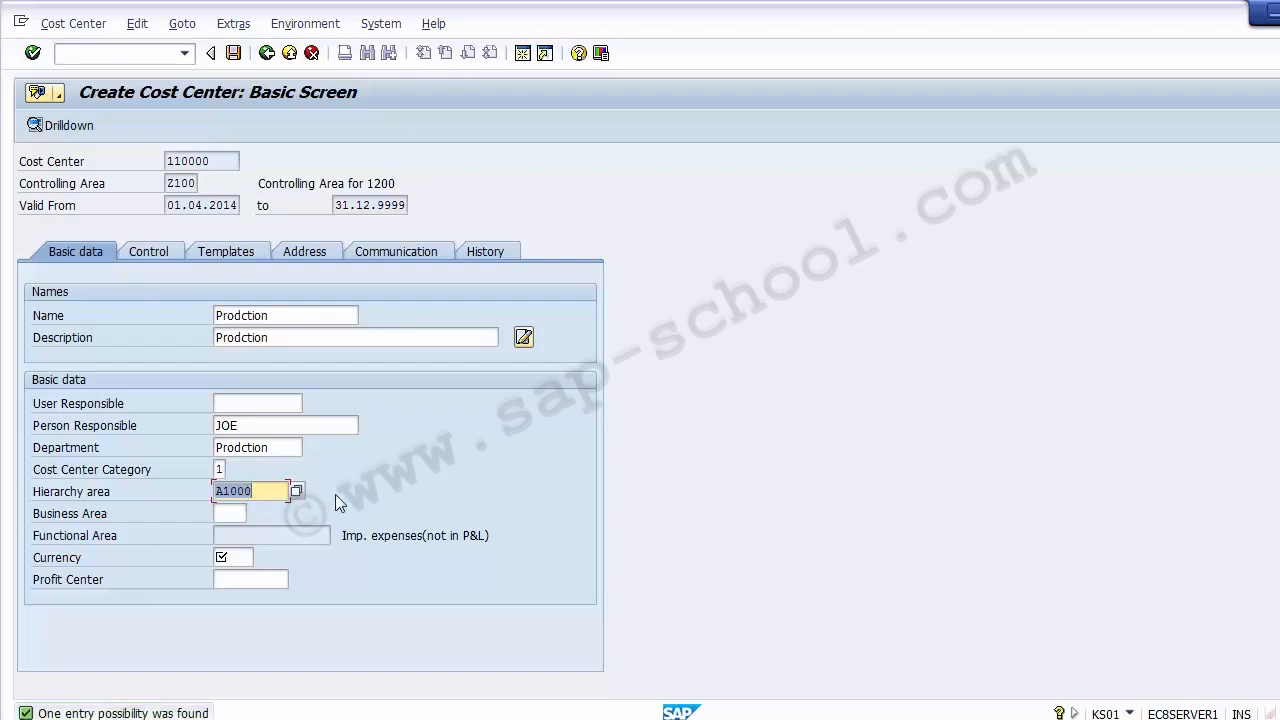
click(235, 513)
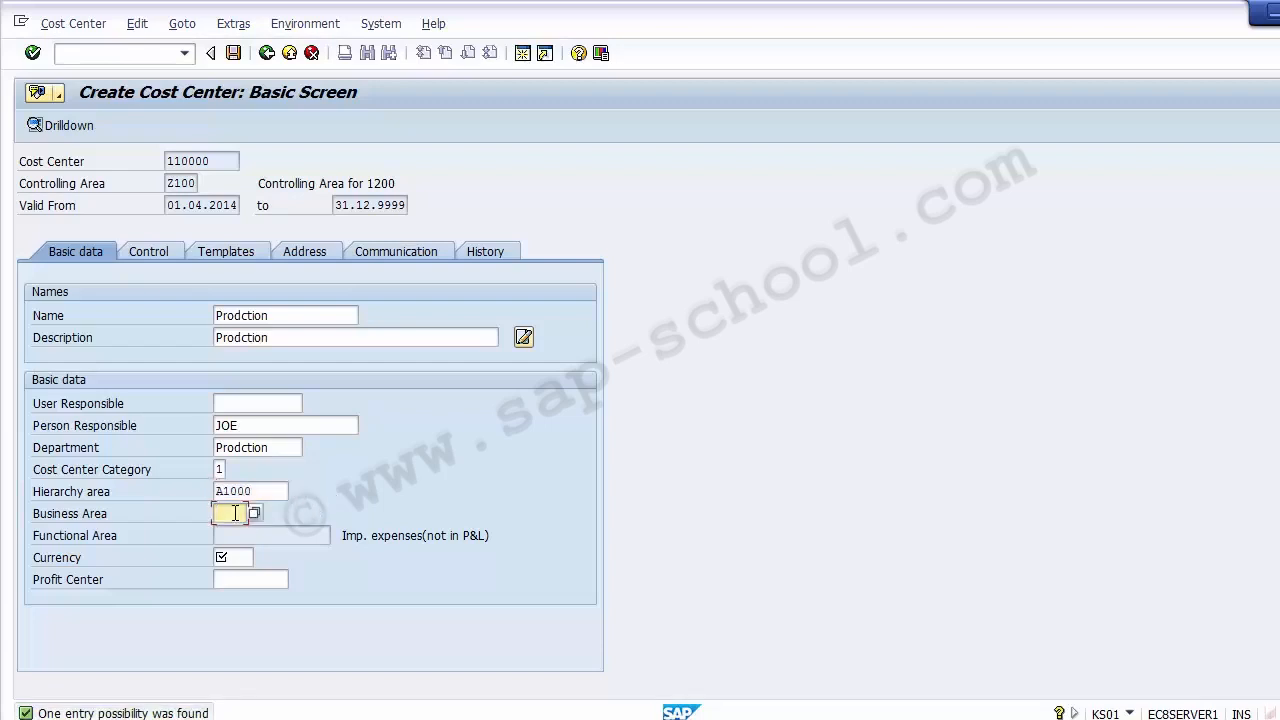
click(254, 513)
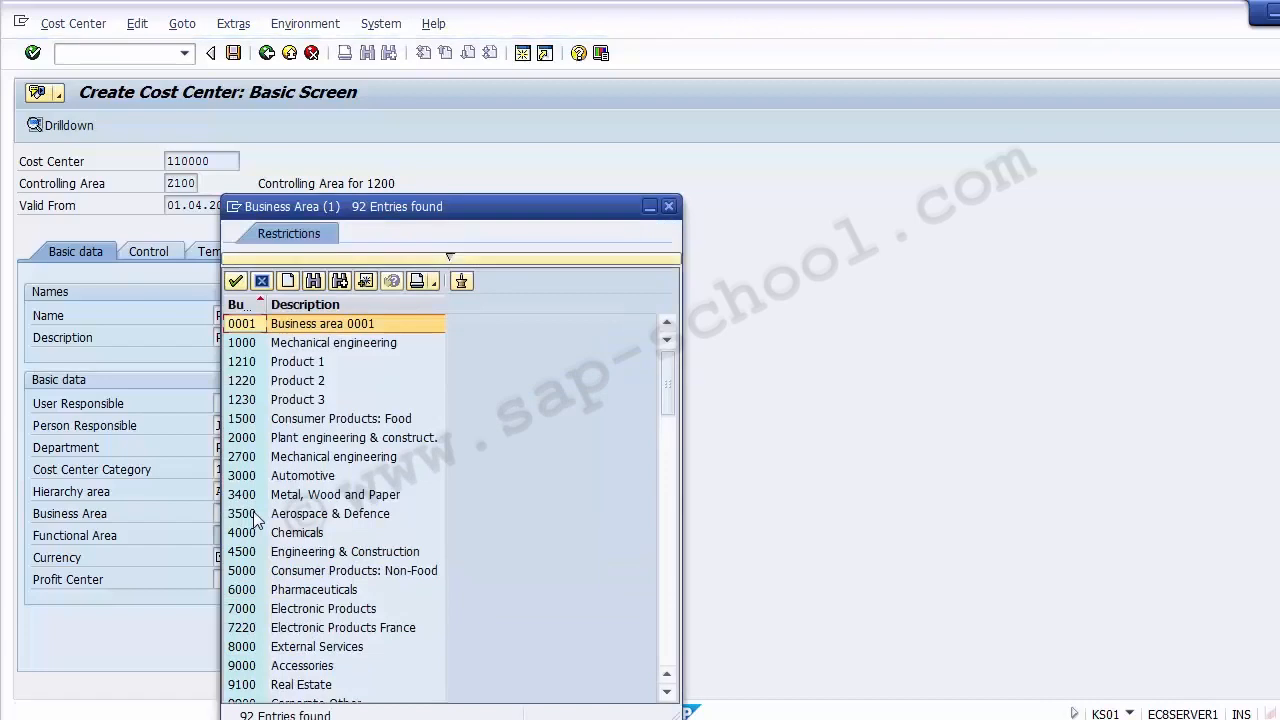
key(Down)
key(Down)
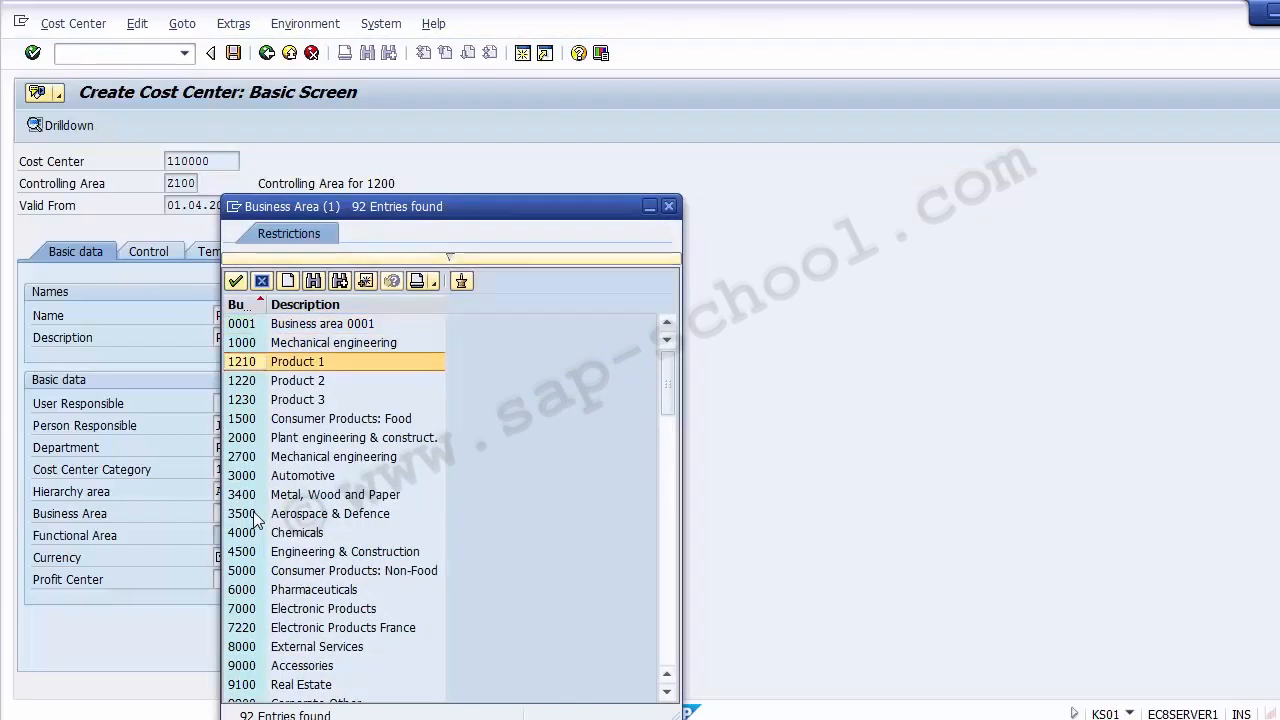
key(Escape)
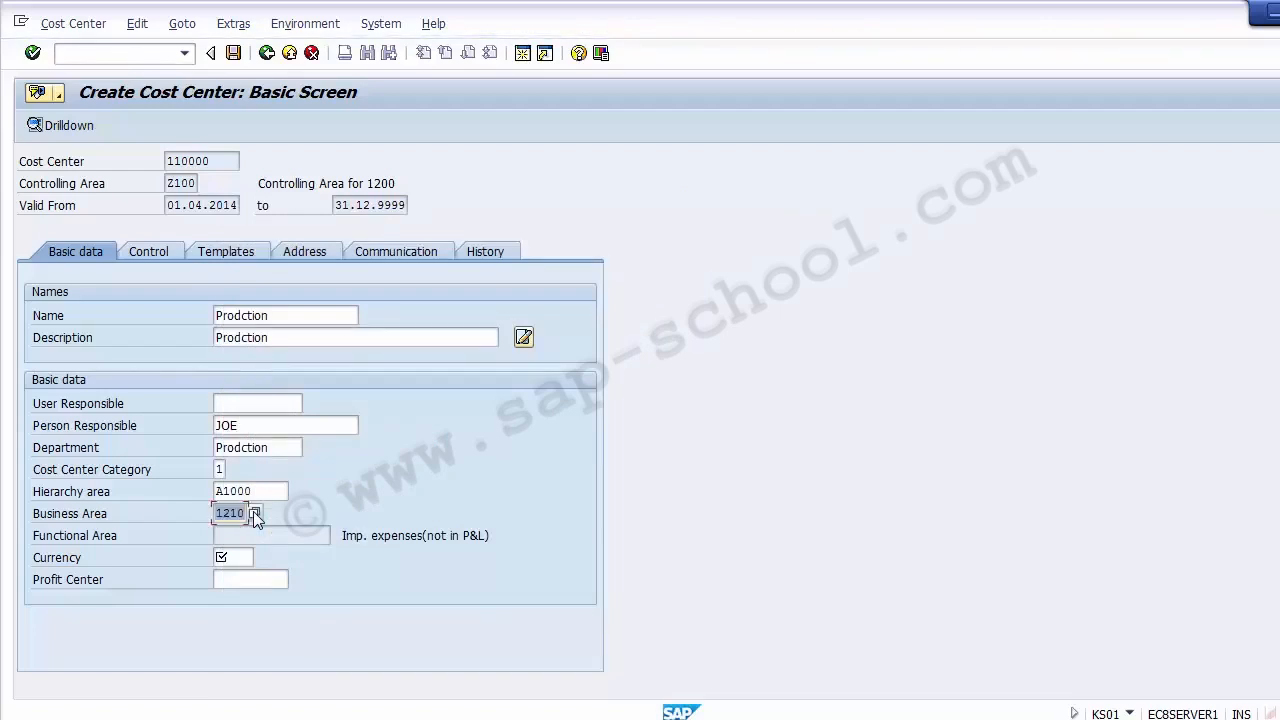
- Set the currency to USD and look up and assign profit center 11000 (SOAPS)
click(233, 552)
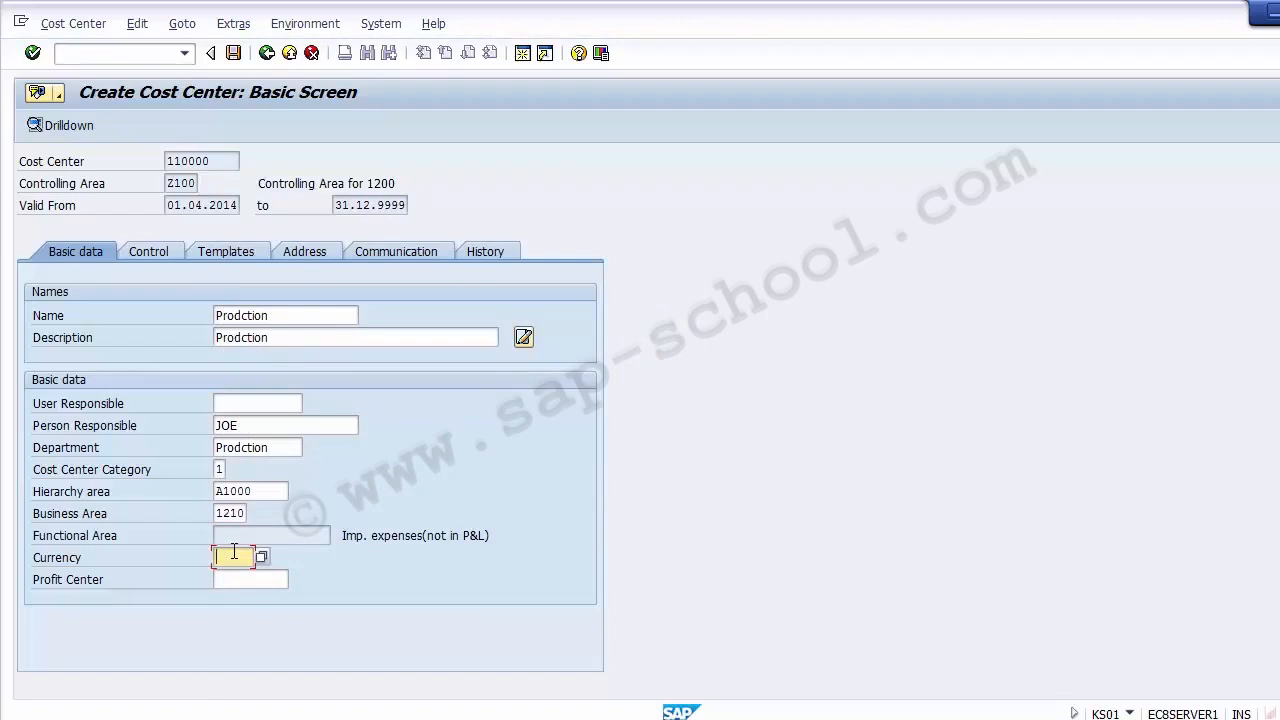
text(USD)
key(Tab)
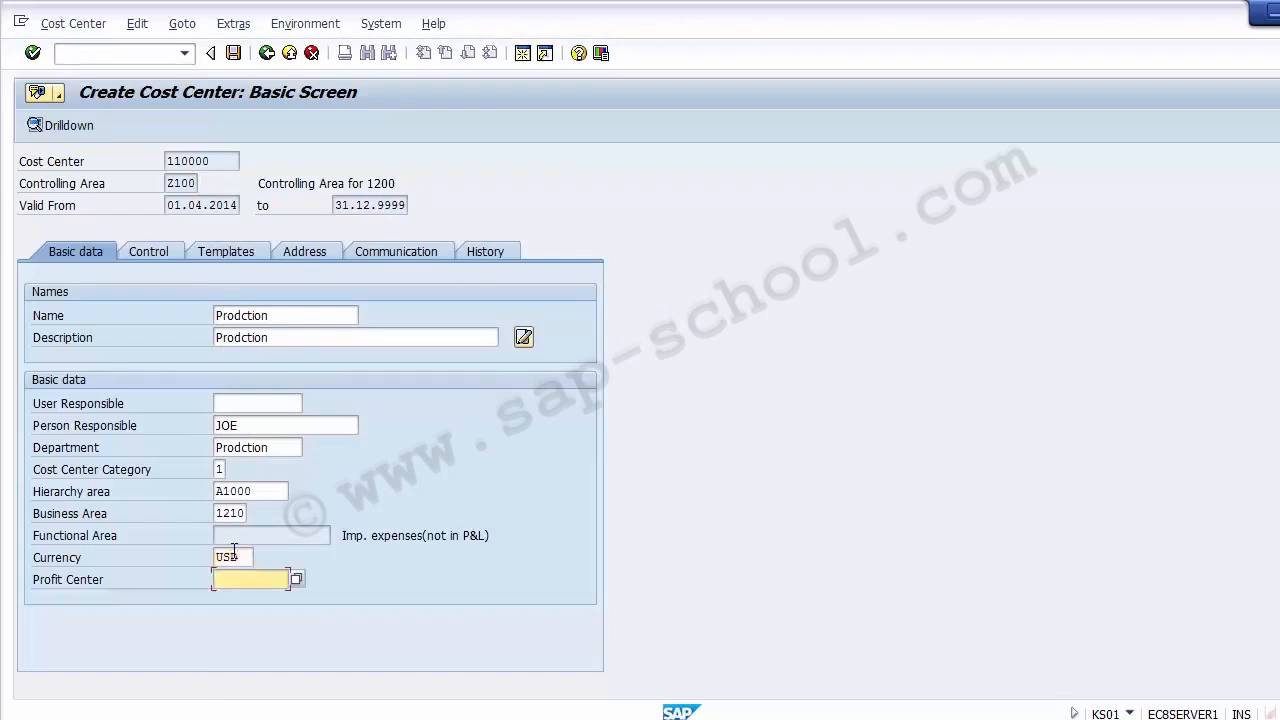
click(297, 582)
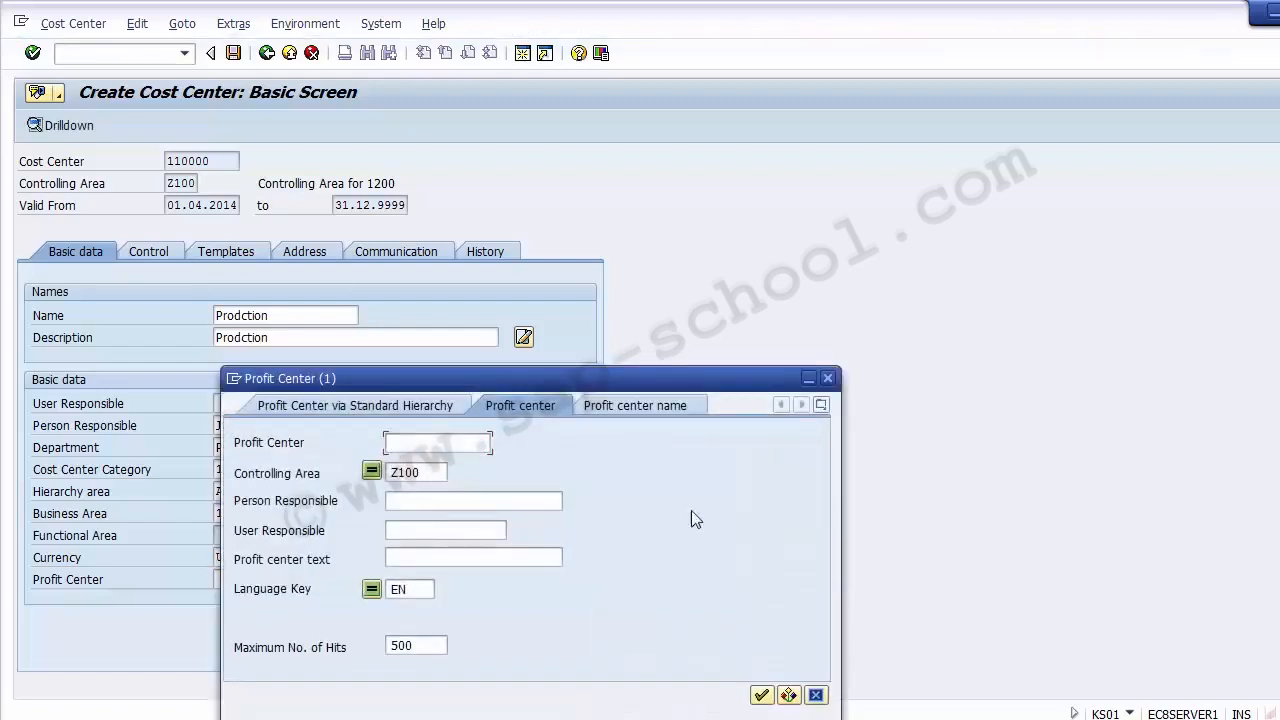
click(762, 696)
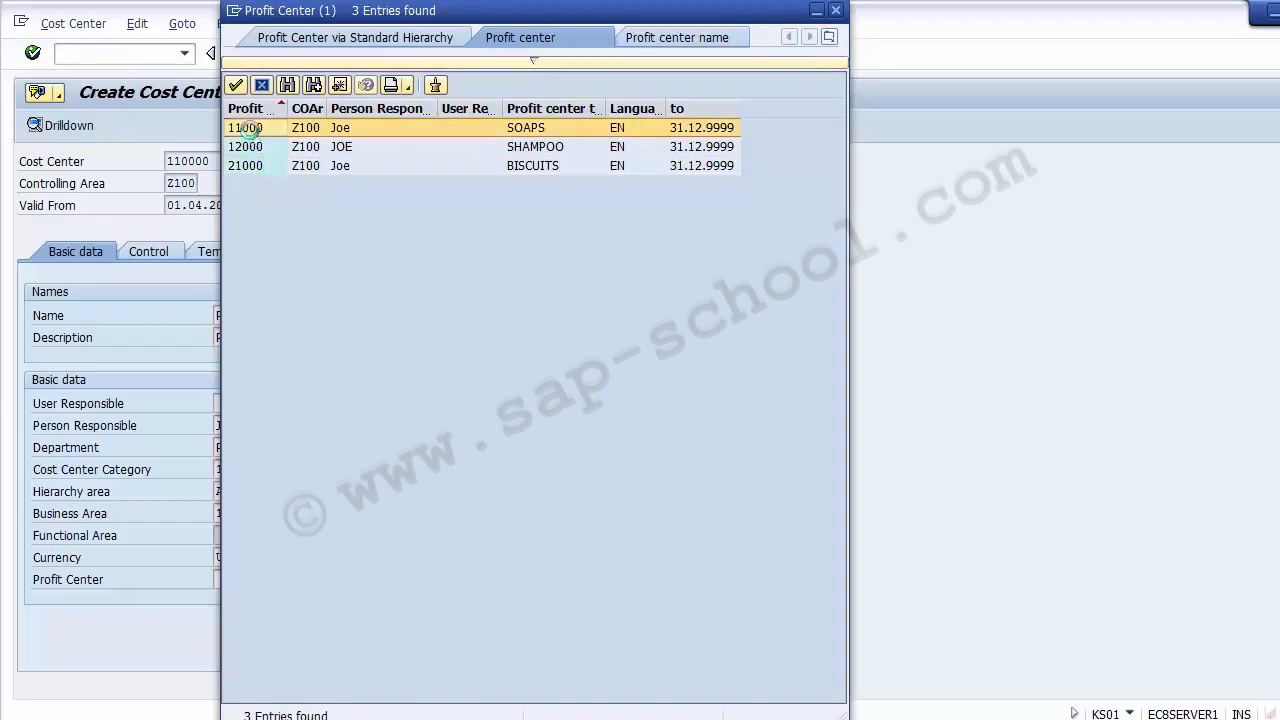
double_click(244, 129)
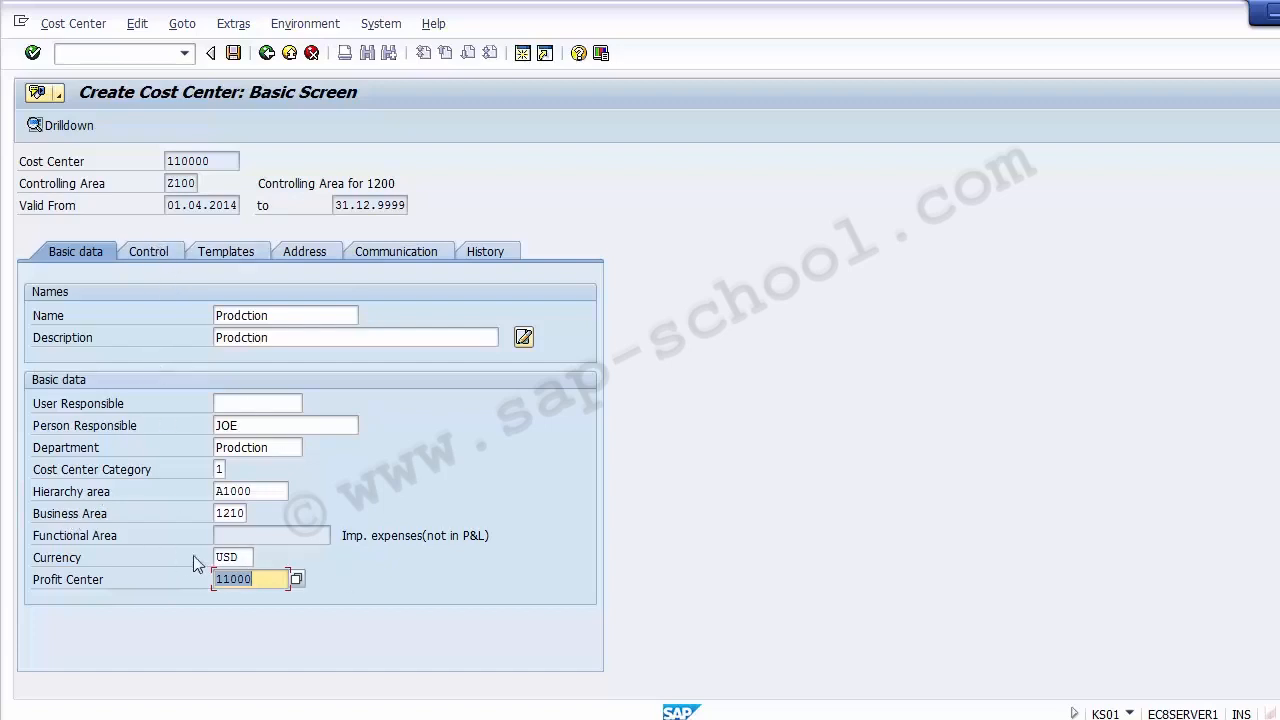
click(262, 578)
click(283, 491)
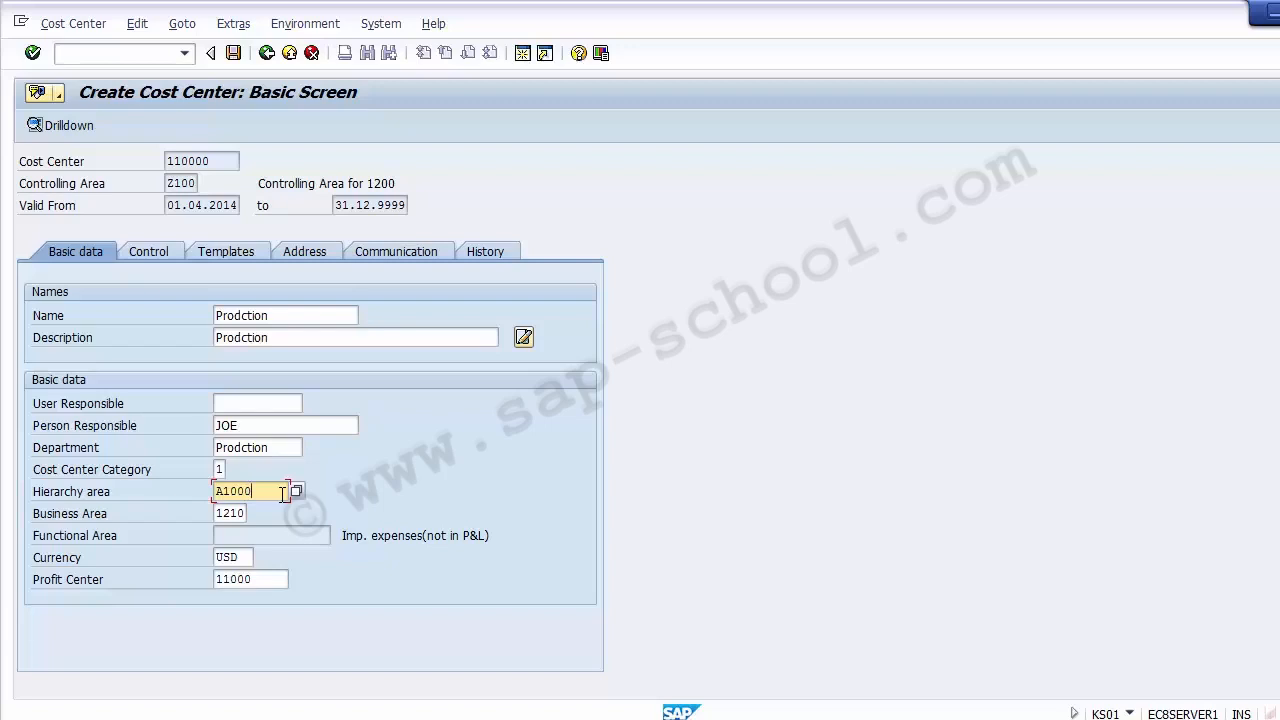
- Enable the Commitment update lock among the control indicators of cost center 110000
click(164, 254)
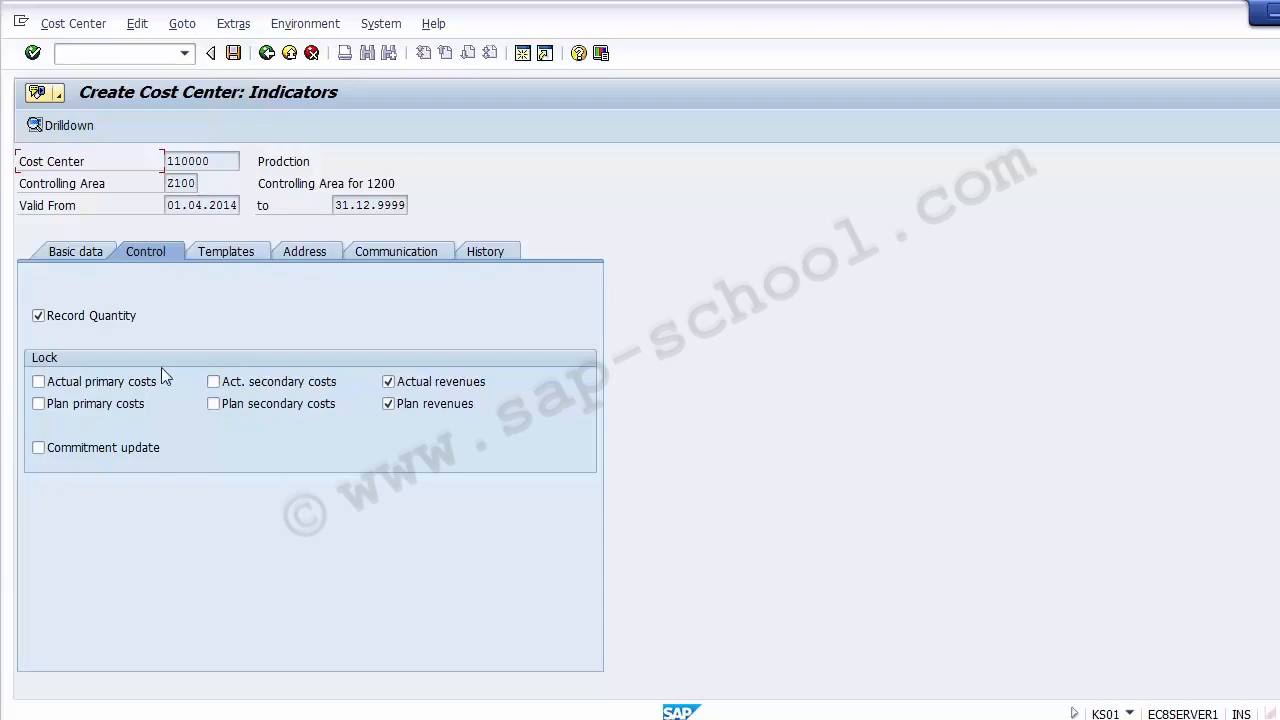
click(80, 455)
- Review the address, template, communication and history data of the new cost center
click(304, 254)
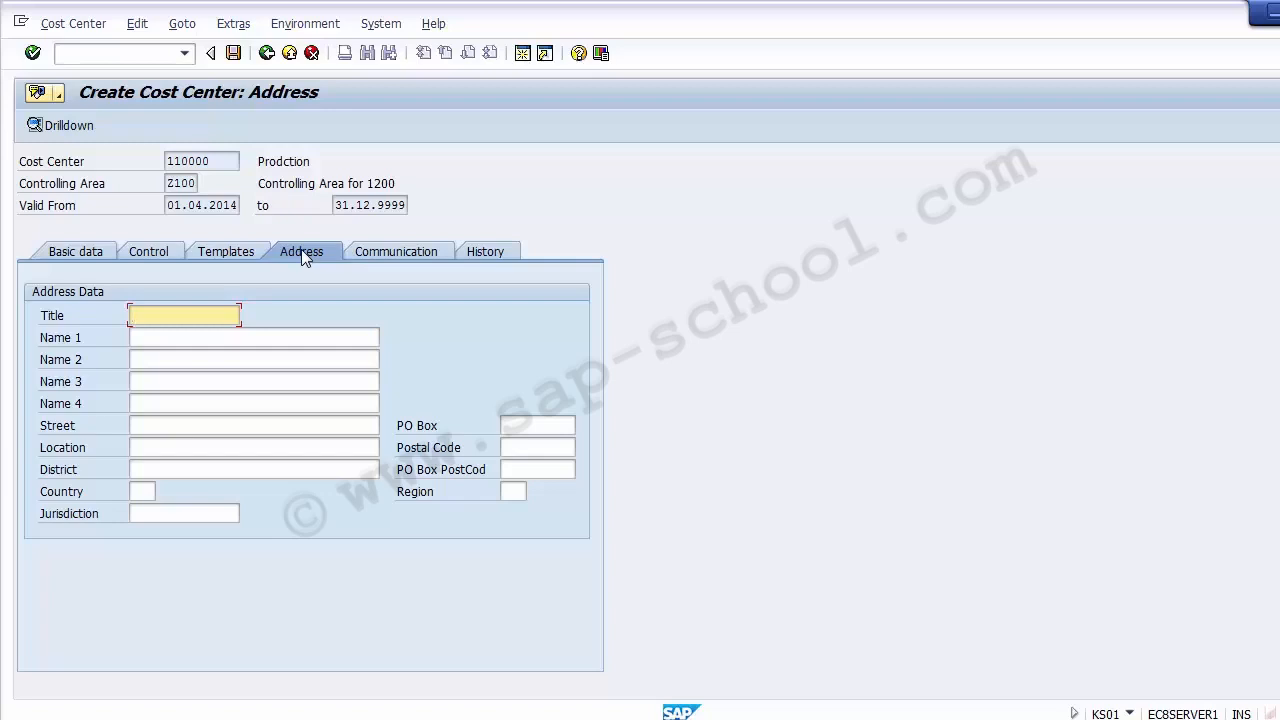
click(238, 253)
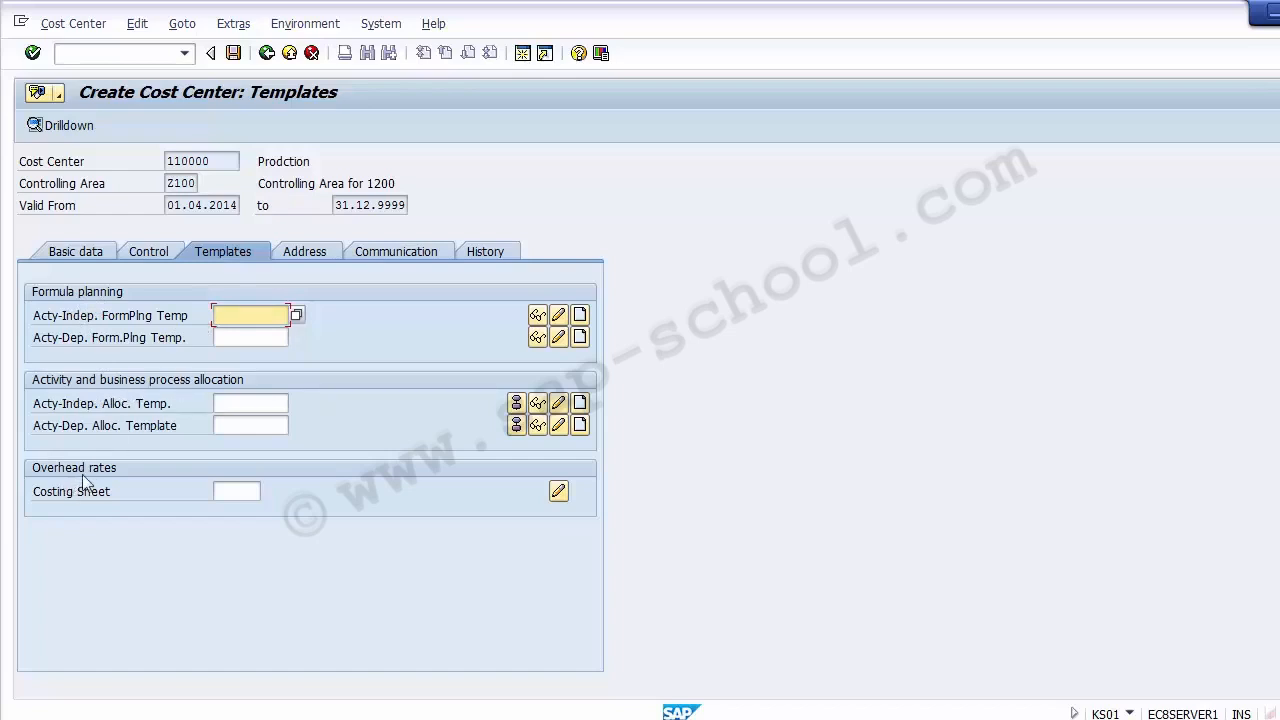
click(383, 346)
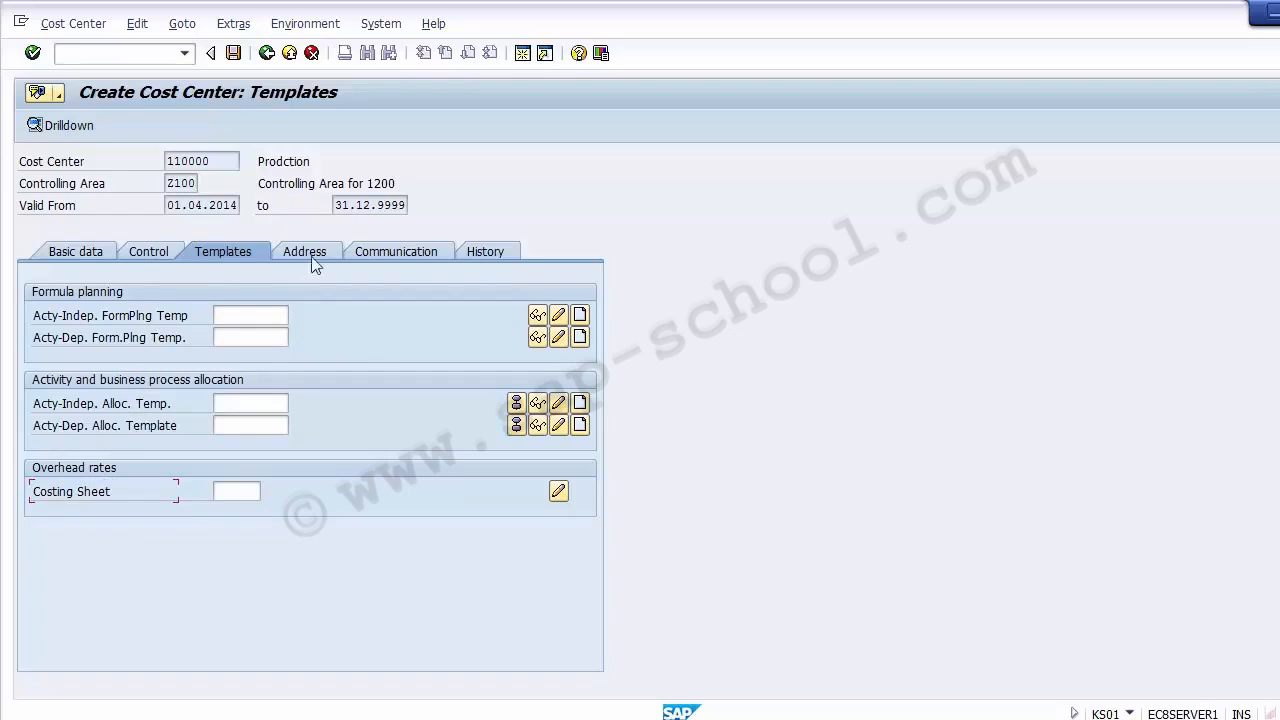
click(396, 253)
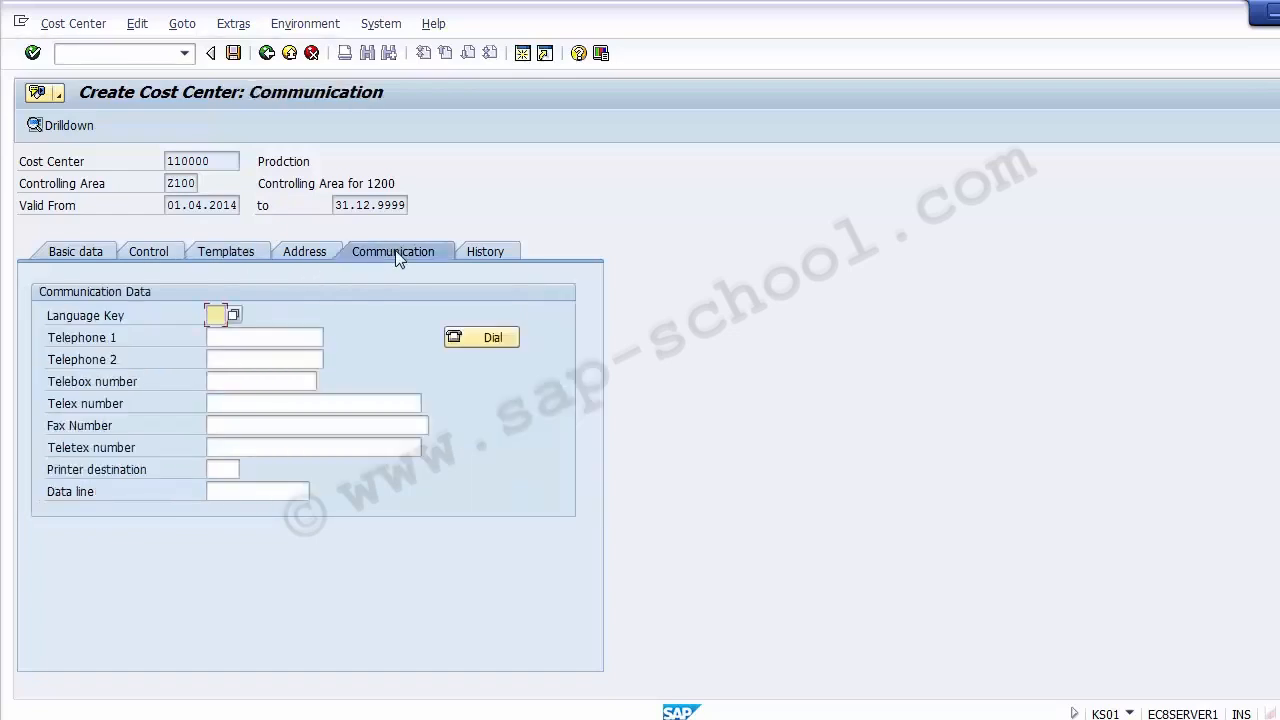
click(214, 337)
click(216, 358)
click(227, 379)
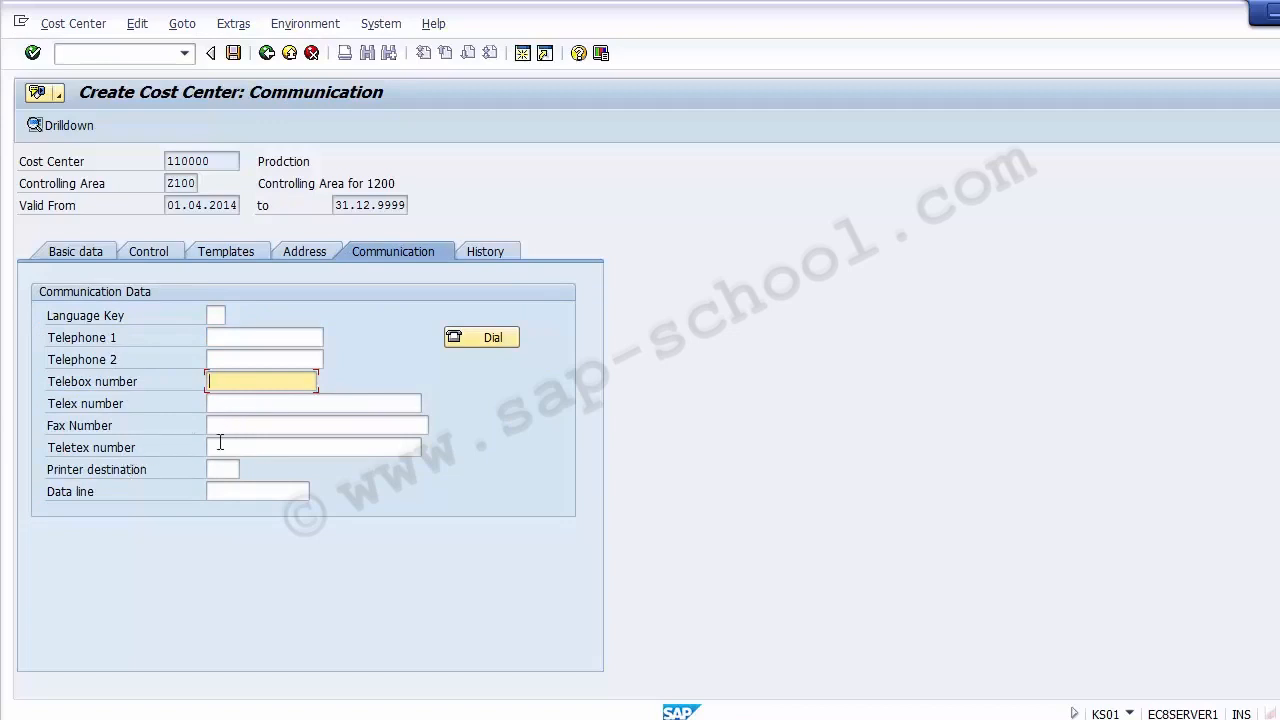
click(465, 254)
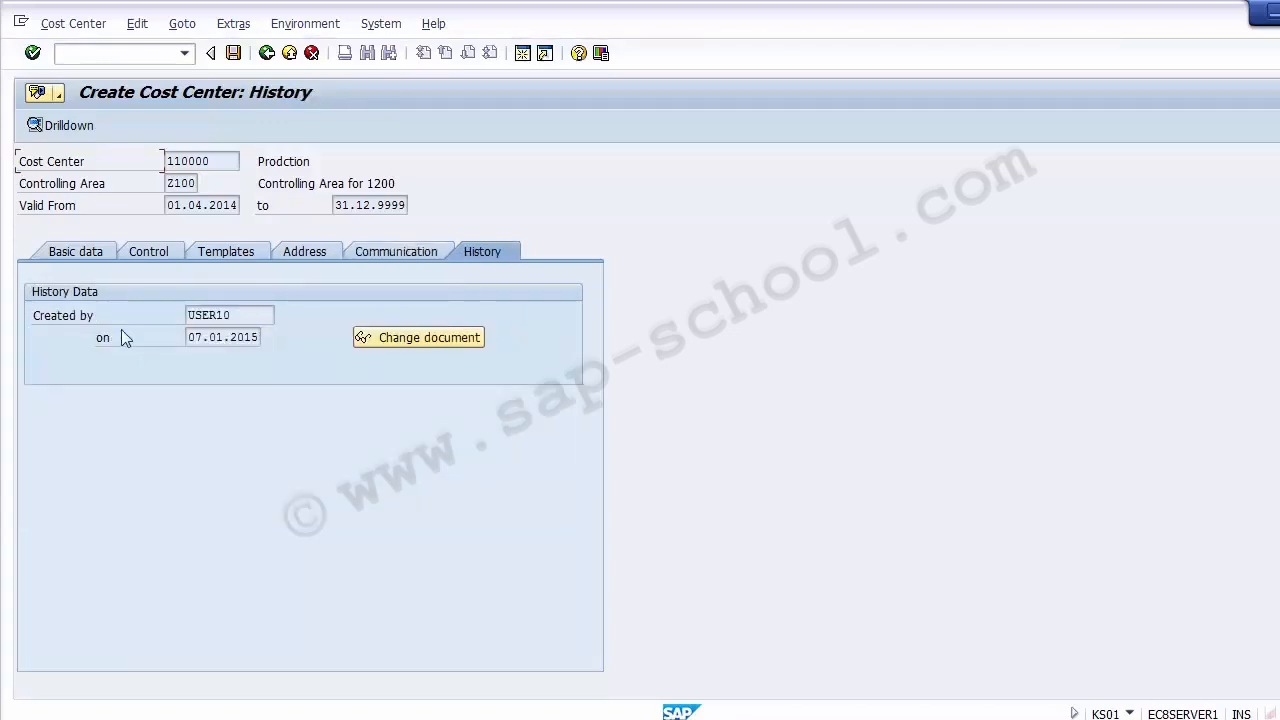
drag(264, 316, 175, 311)
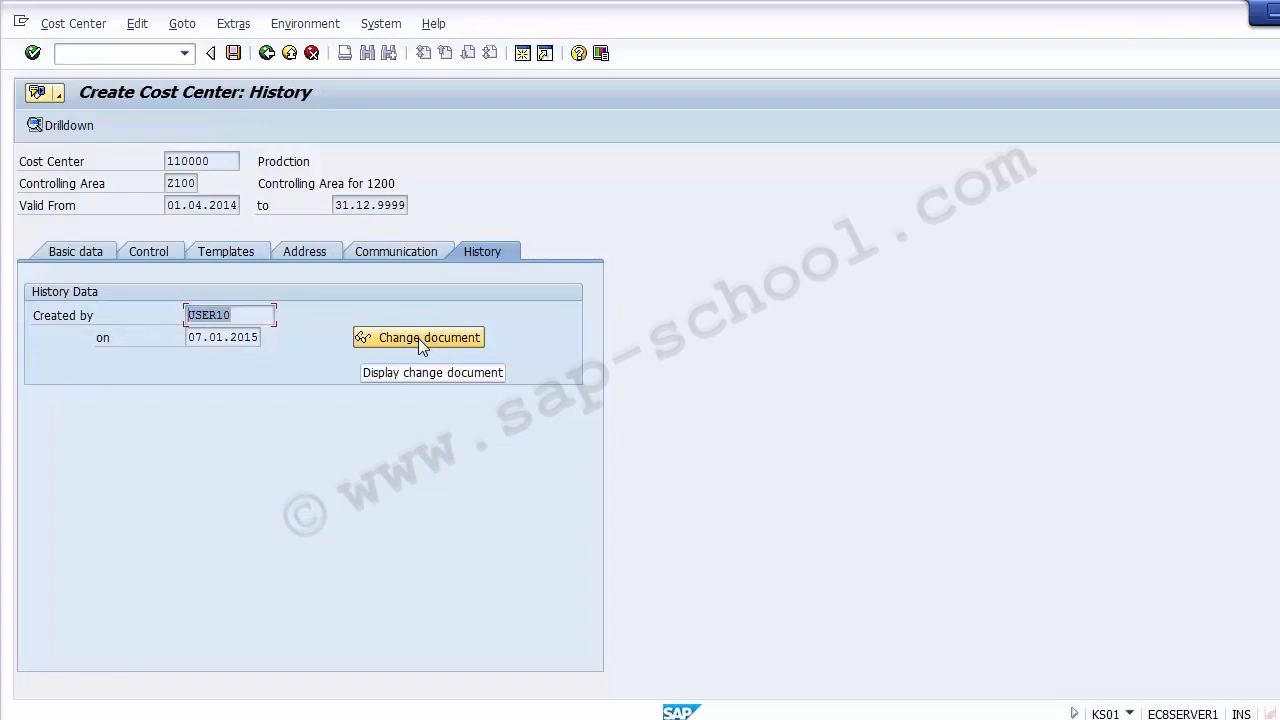
- Return to the basic data and save cost center 110000
click(65, 255)
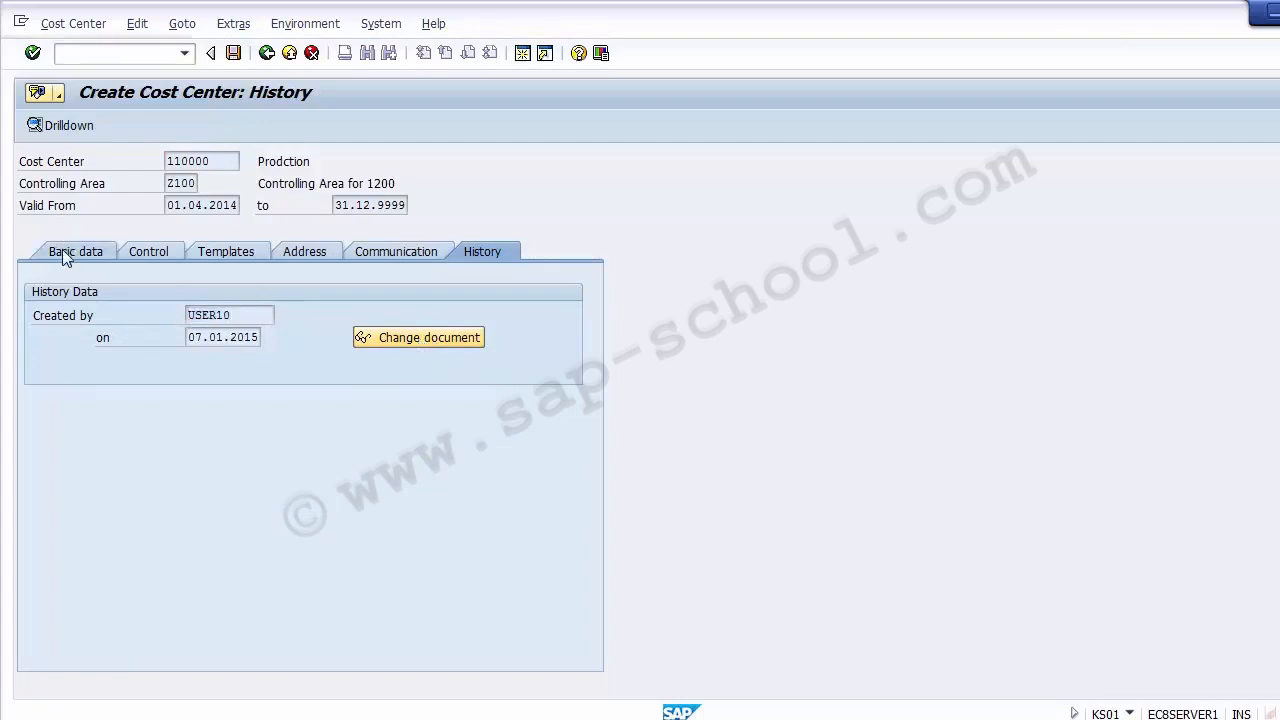
click(232, 55)
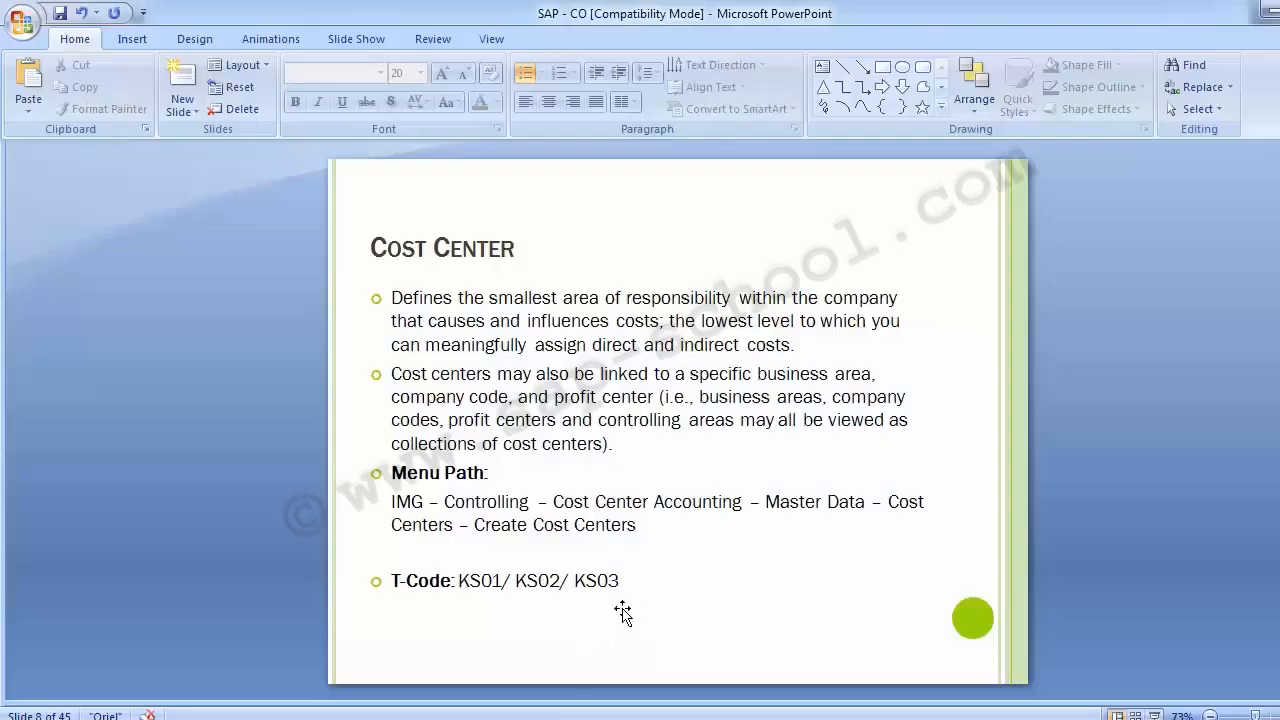
- Check the transaction codes for changing and displaying cost centers on the Cost Center slide in PowerPoint
click(511, 581)
double_click(529, 585)
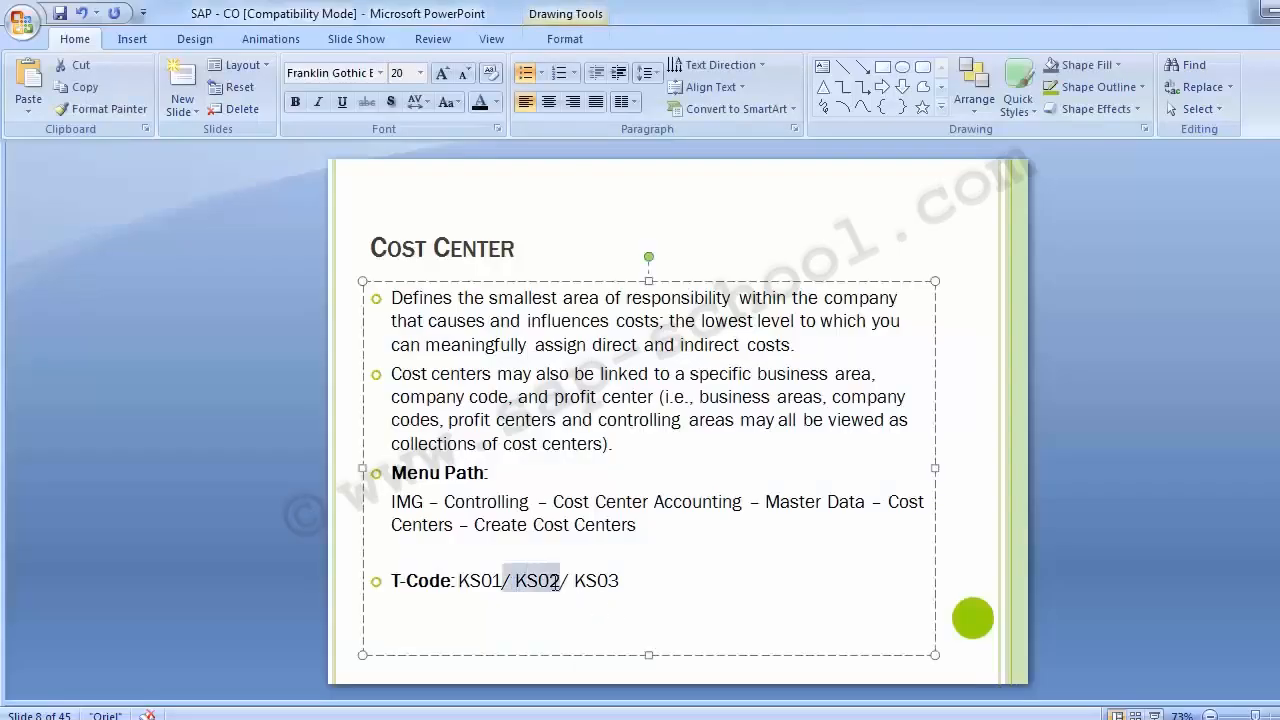
click(576, 582)
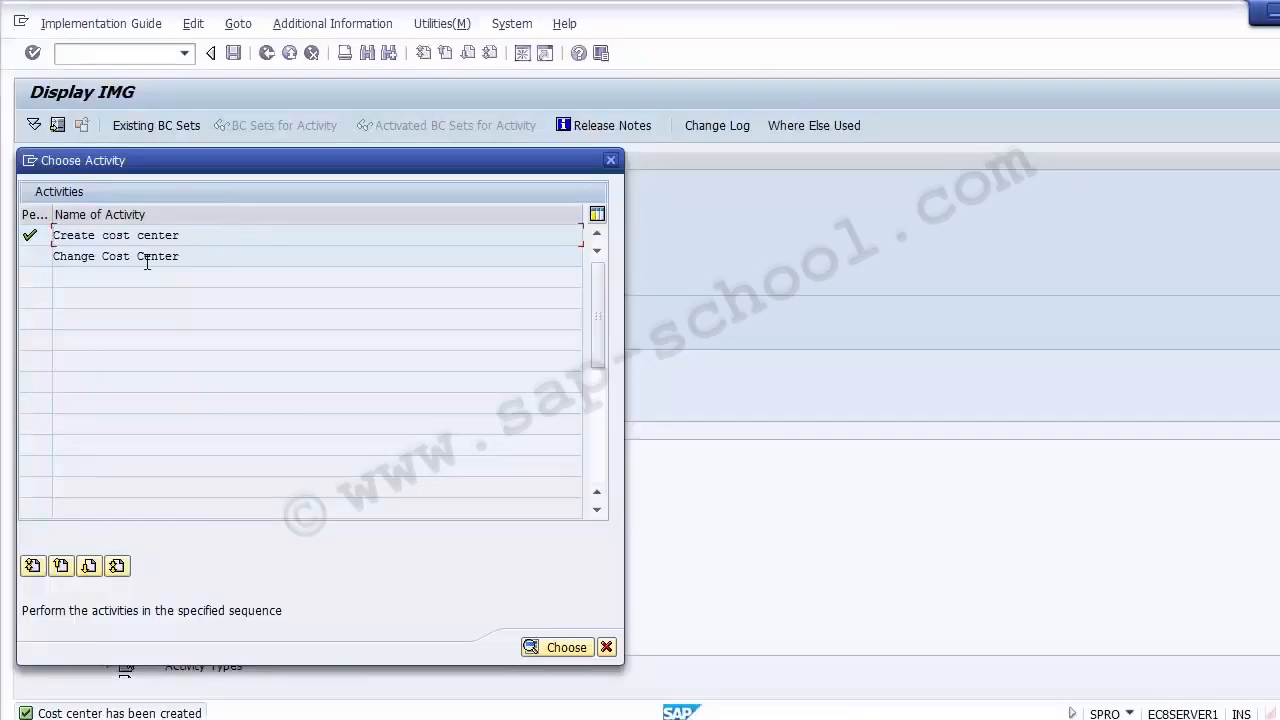
- Switch to SAP and open cost center 110000 for changing through the Change Cost Center activity
click(142, 259)
drag(307, 141, 537, 108)
click(537, 190)
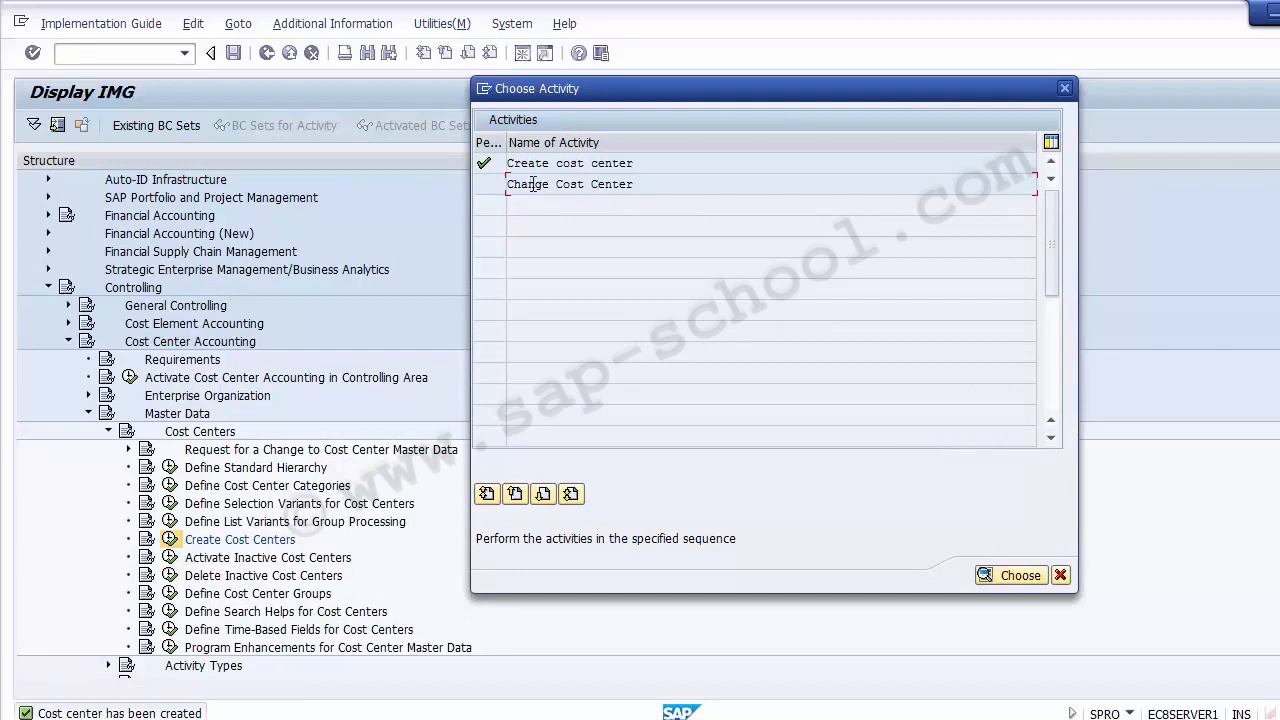
double_click(531, 183)
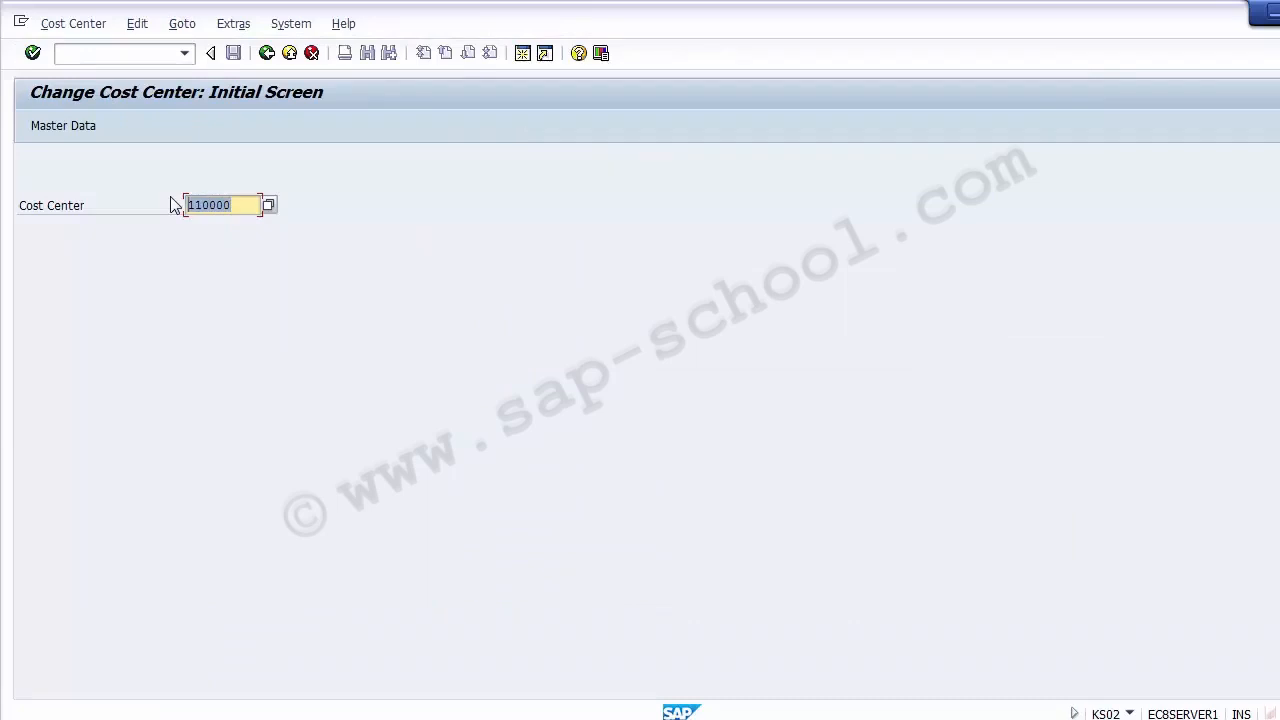
key(Return)
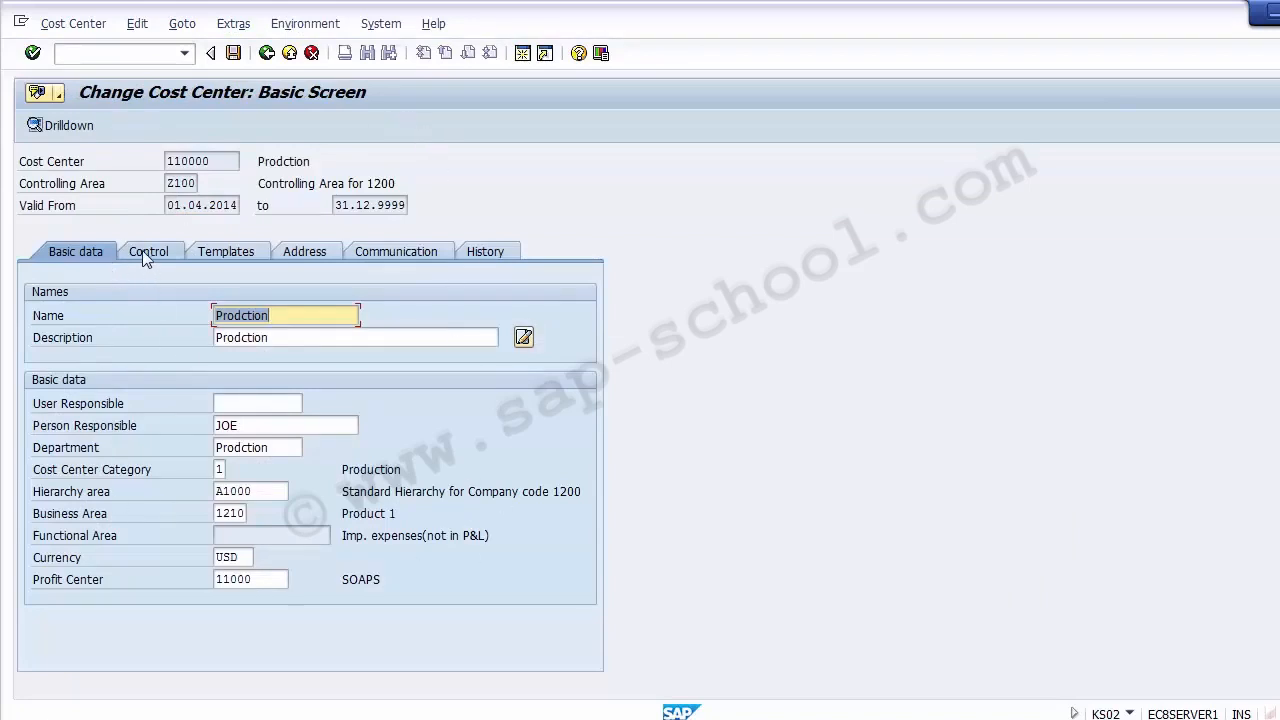
- Review the editable basic data, control indicators, templates and address fields of cost center 110000
click(254, 425)
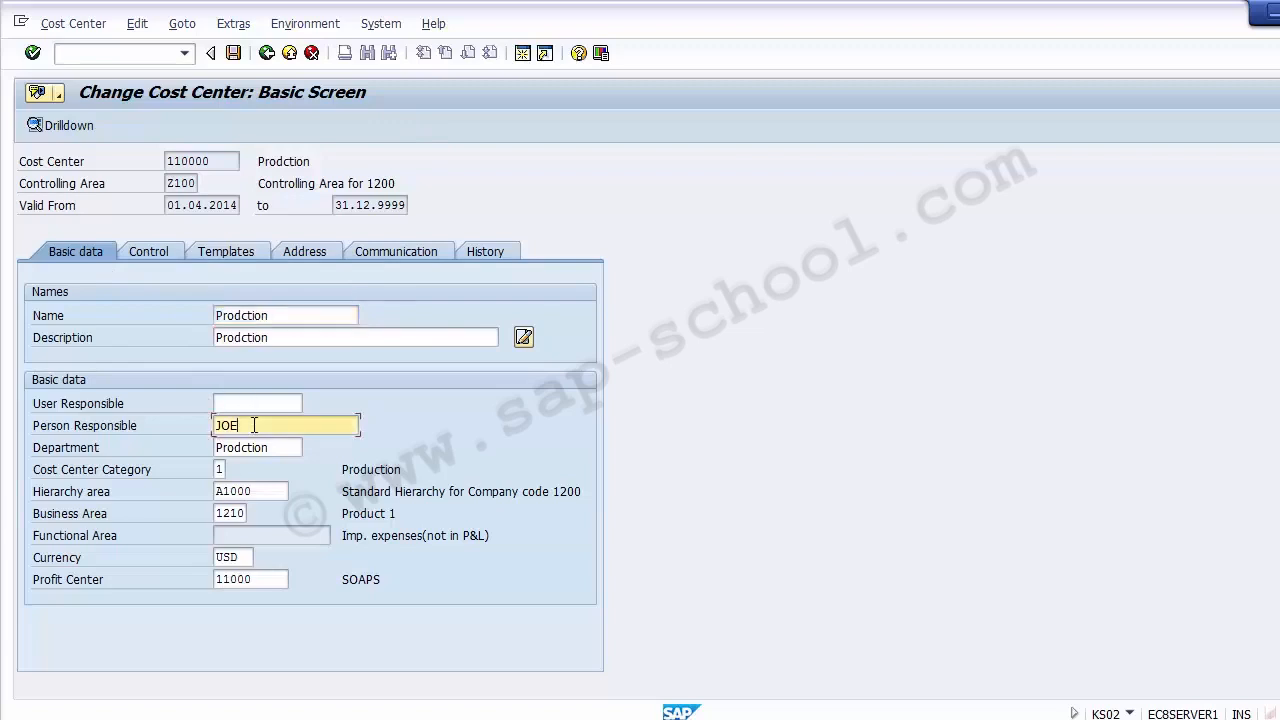
click(262, 490)
click(245, 512)
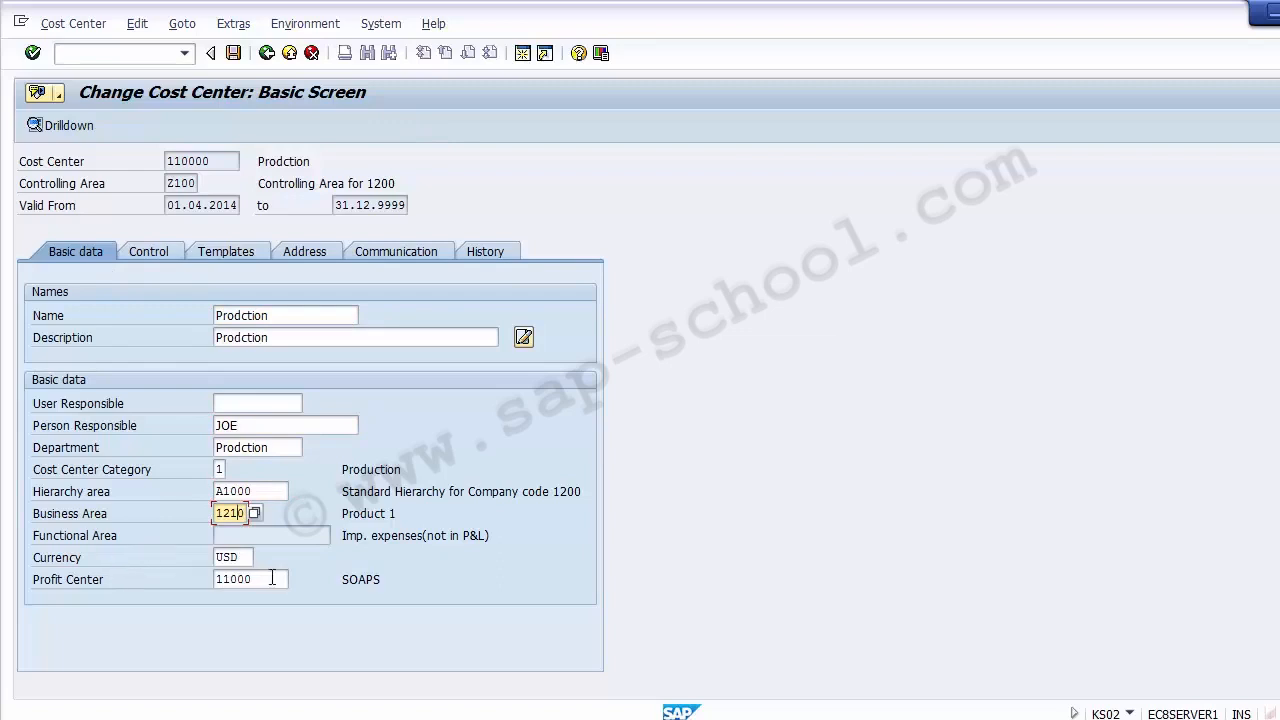
click(272, 578)
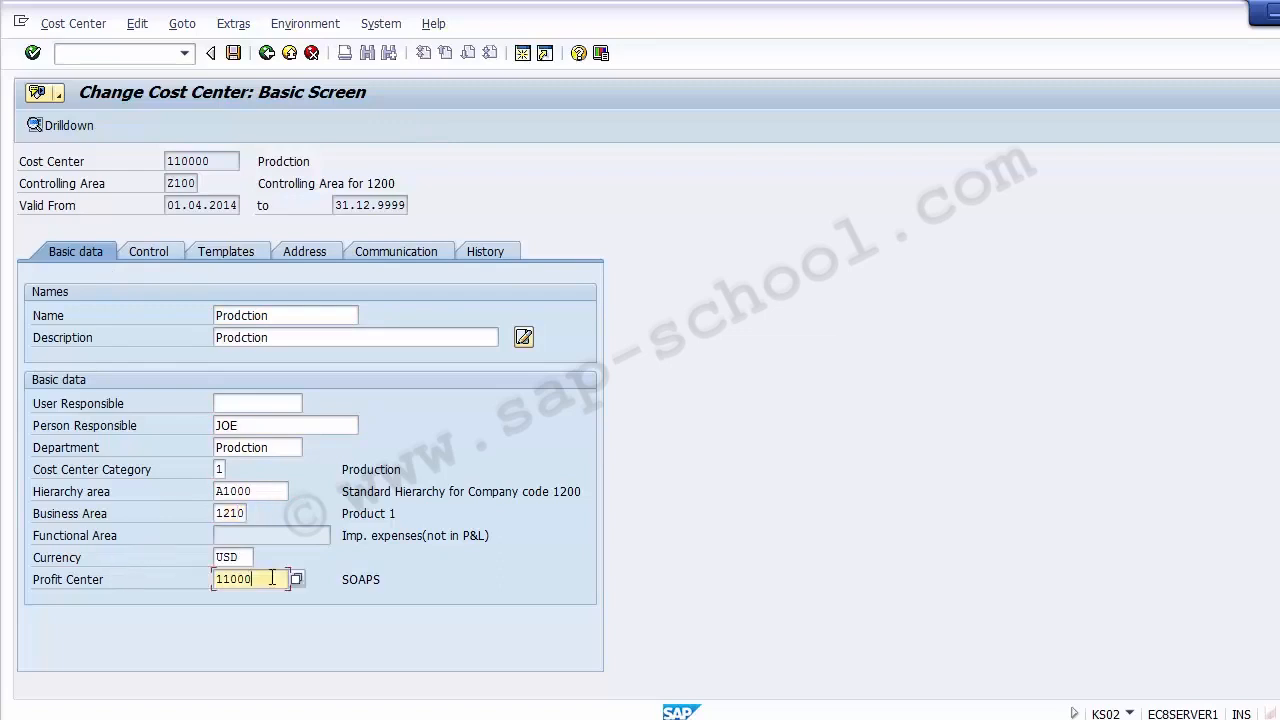
click(156, 250)
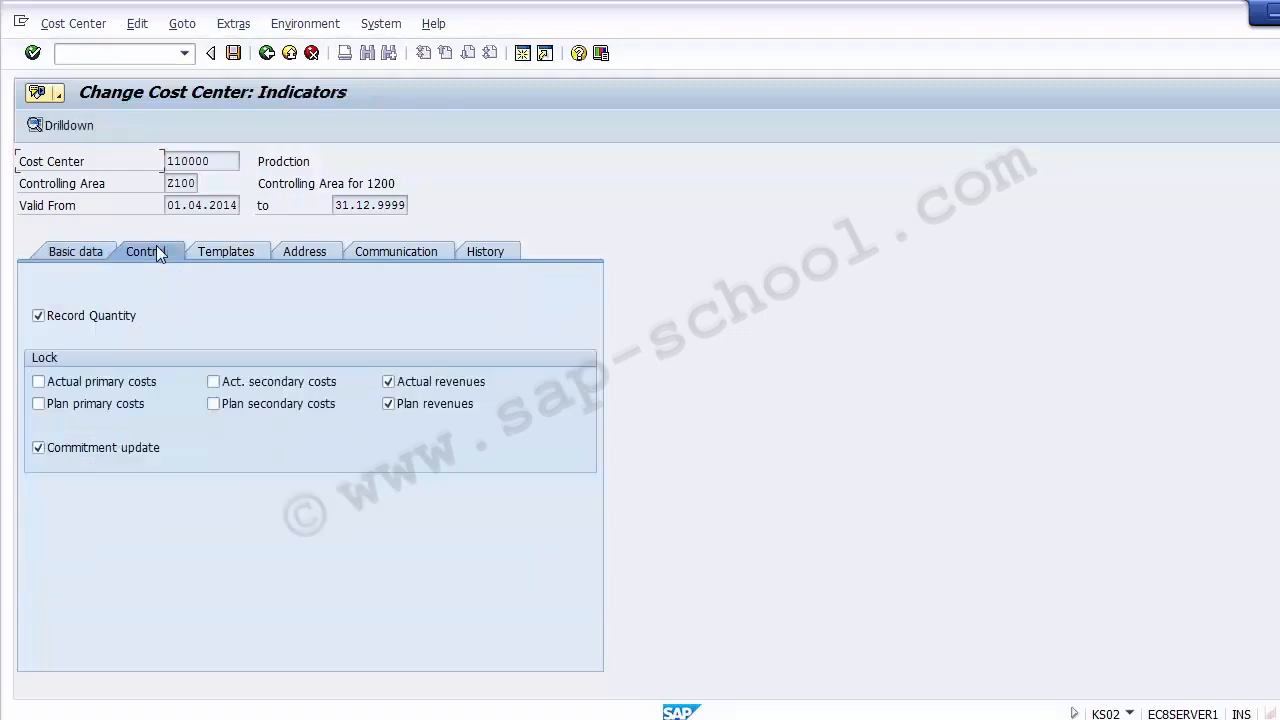
click(228, 252)
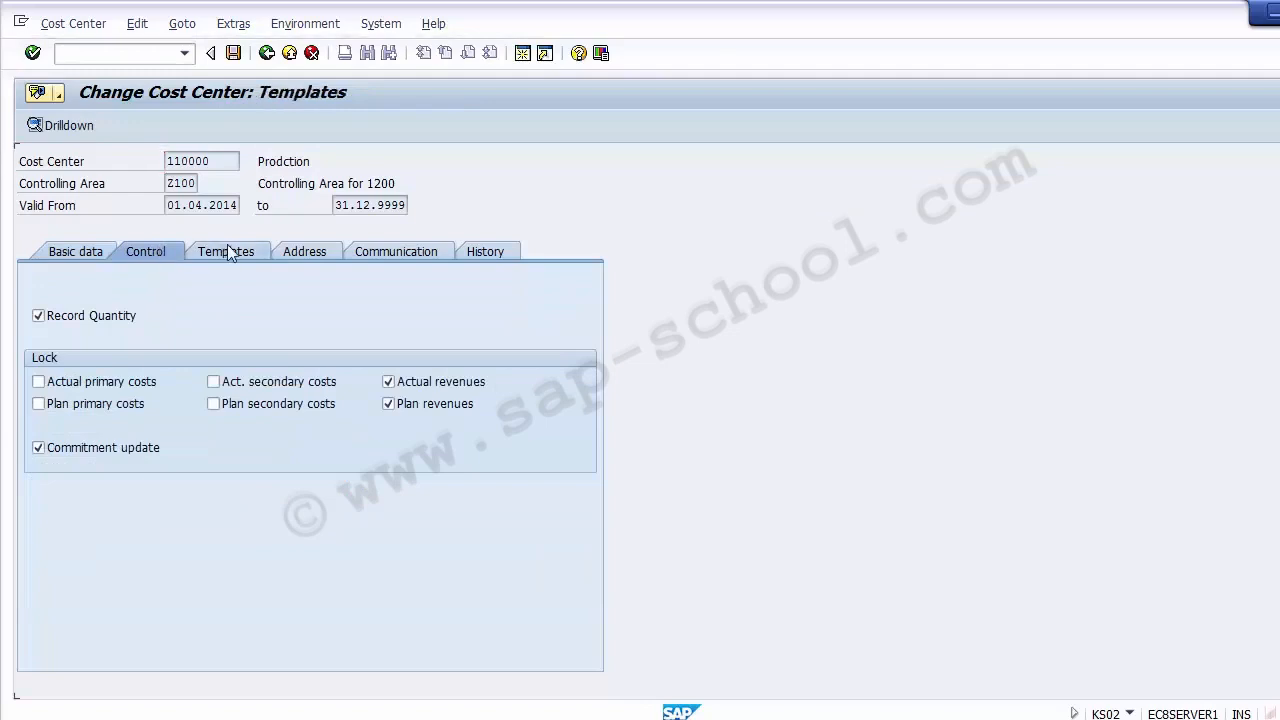
click(310, 248)
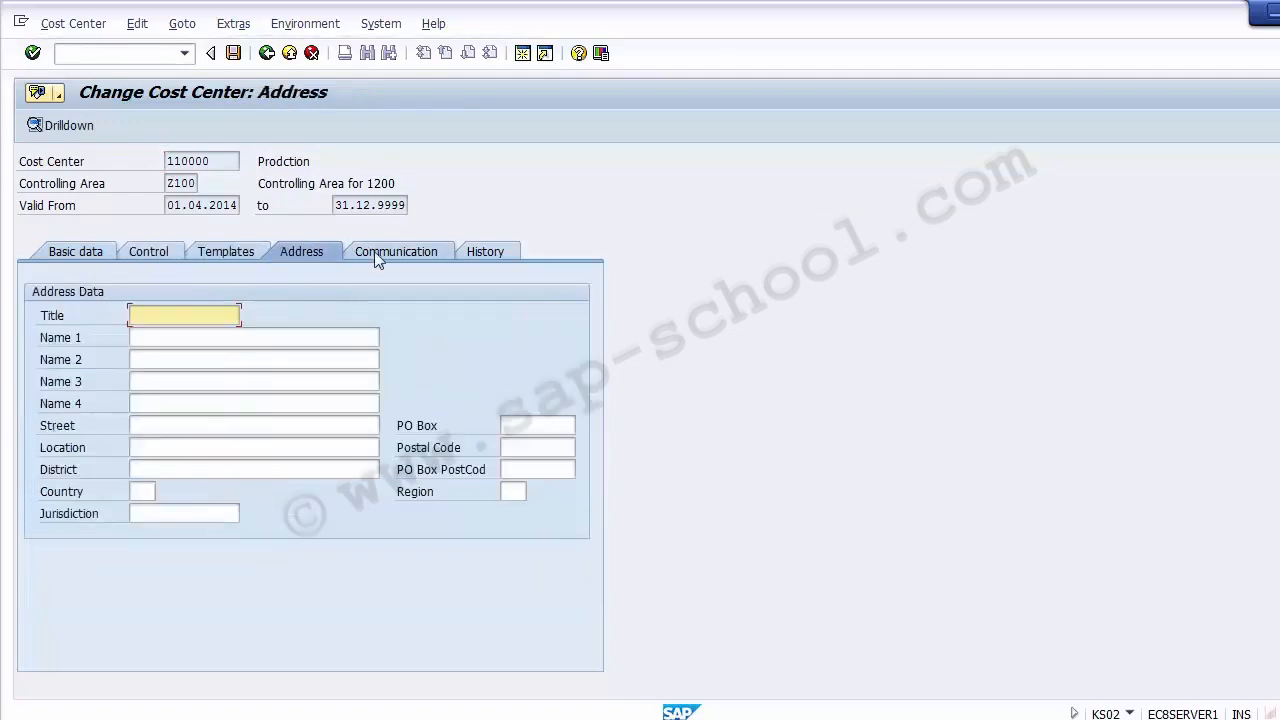
click(189, 341)
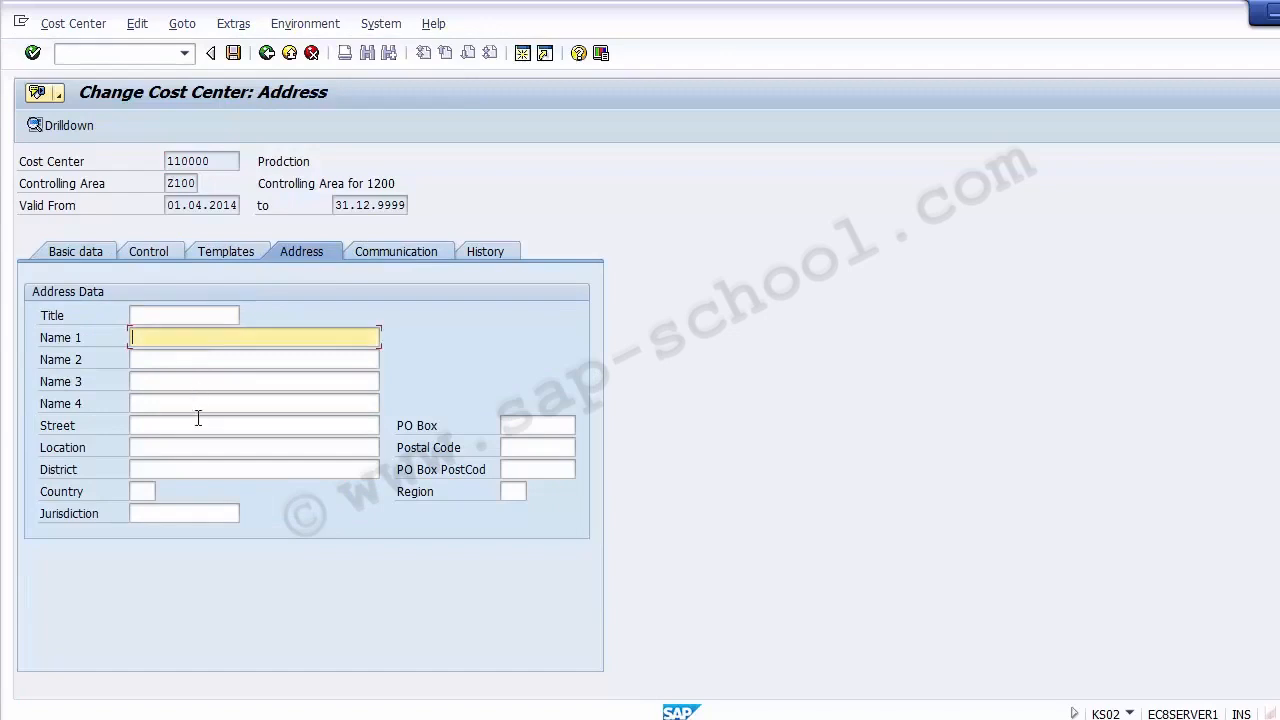
- Return to the basic data, save the cost center and close the activity selection
click(80, 251)
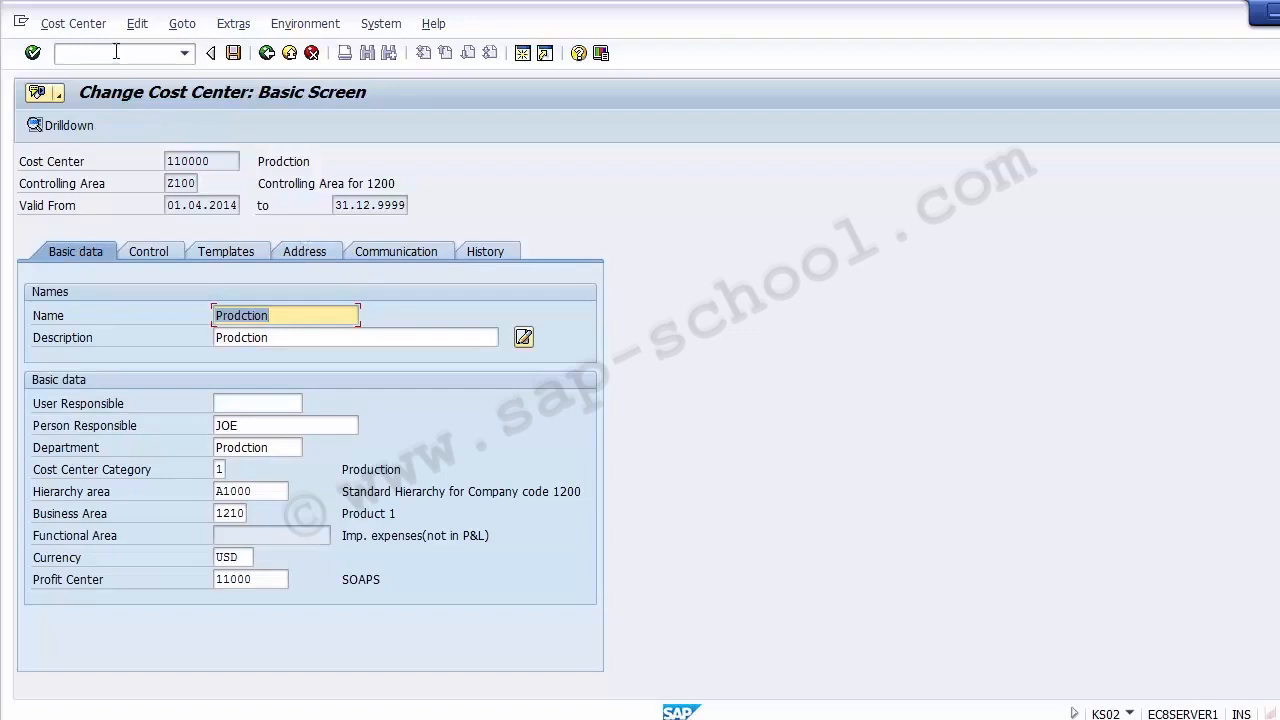
click(236, 53)
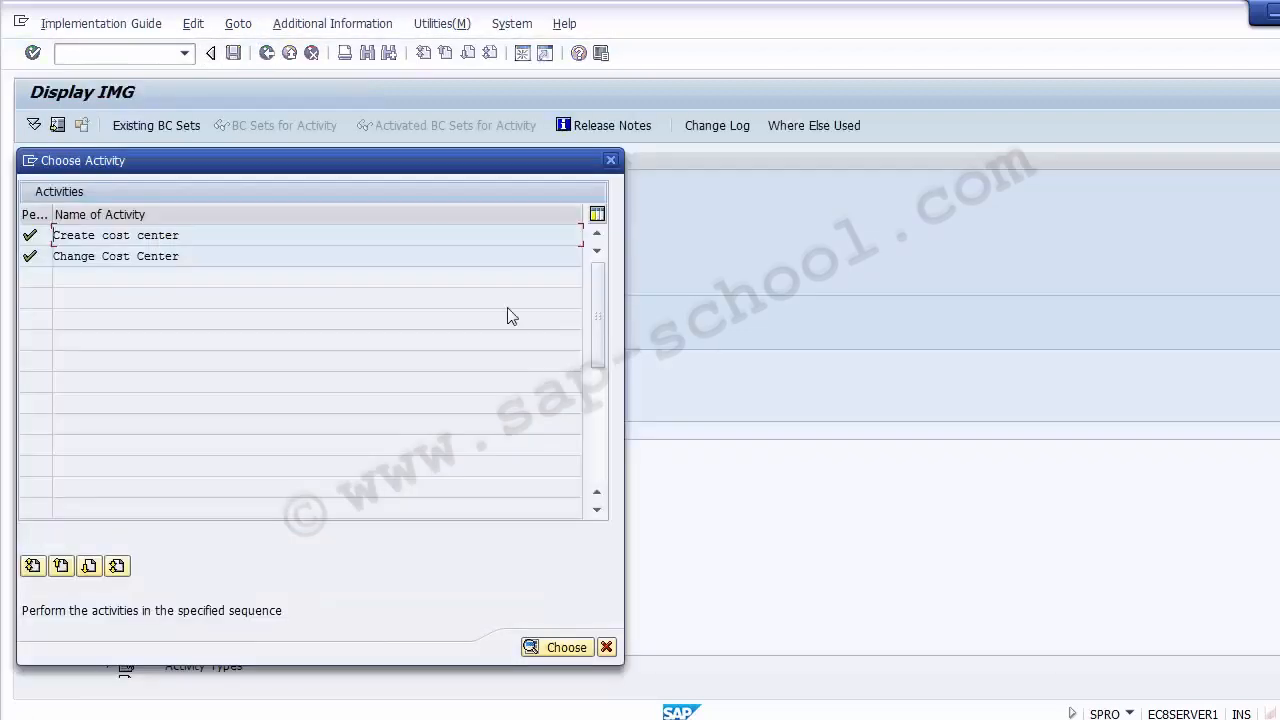
click(611, 161)
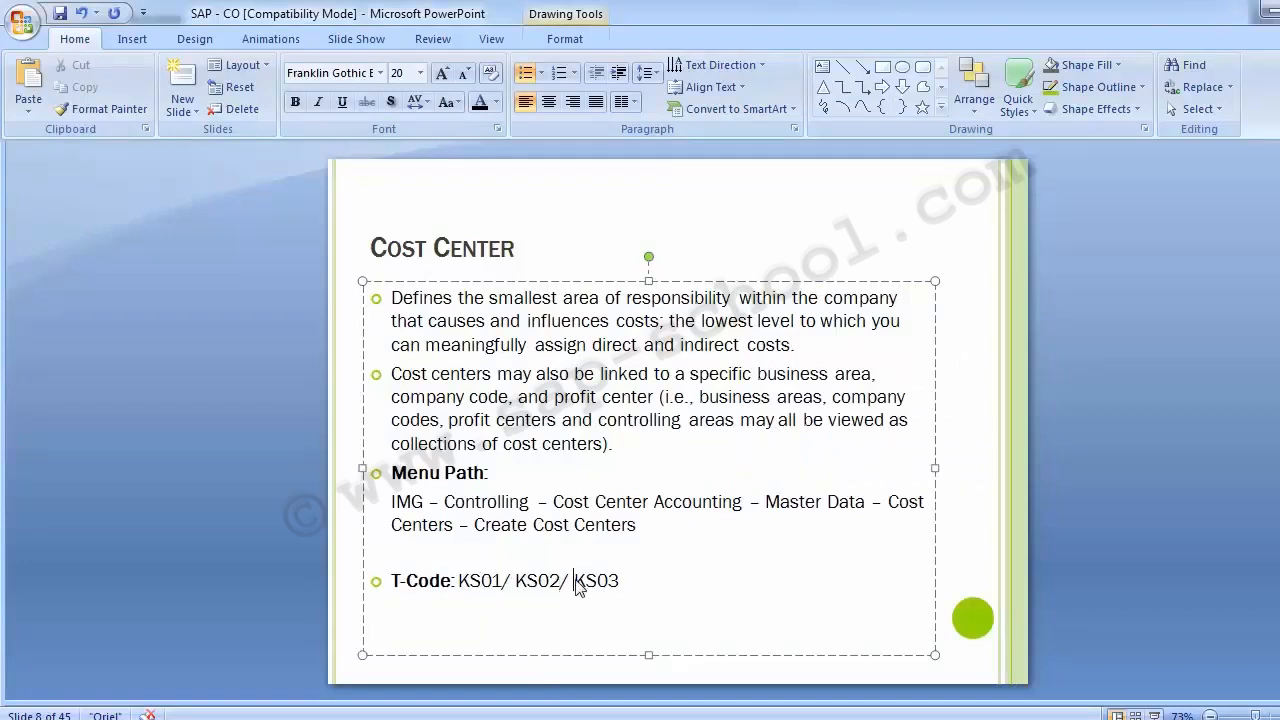
- Run transaction KS03 from the SAP Easy Access screen and display cost center 110000
click(277, 459)
key(alt+Tab)
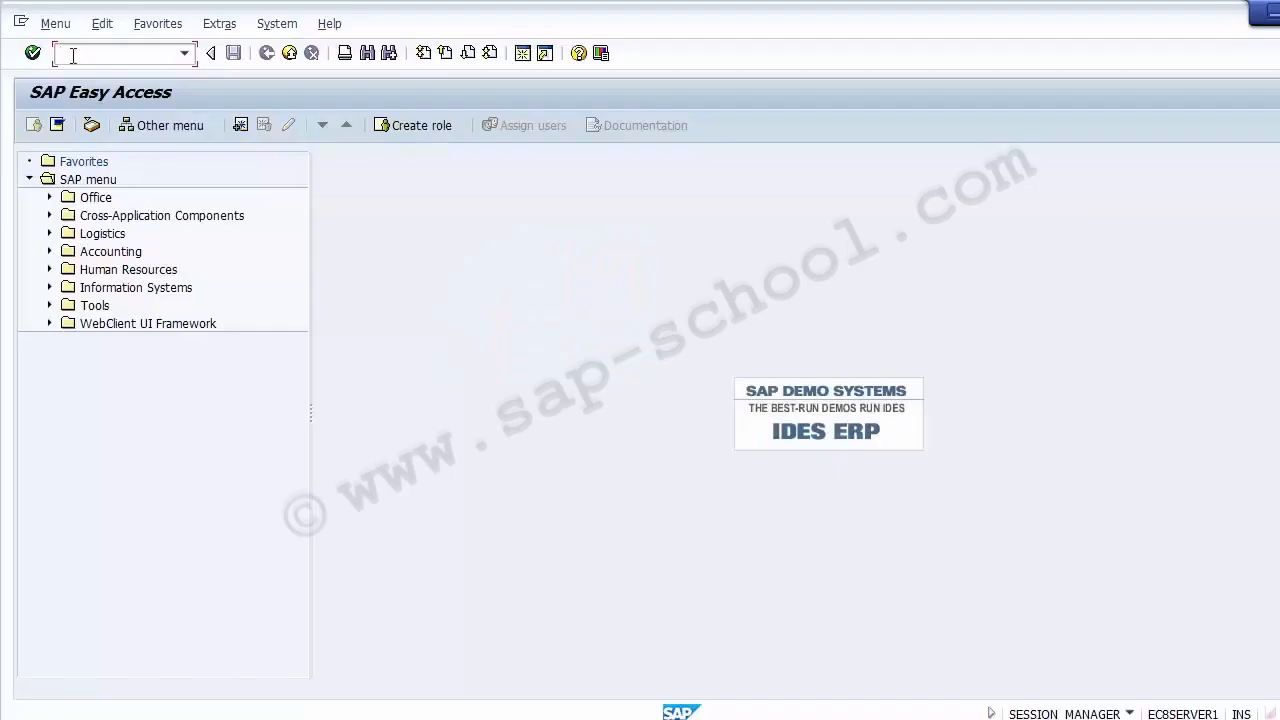
text(KS03)
key(Return)
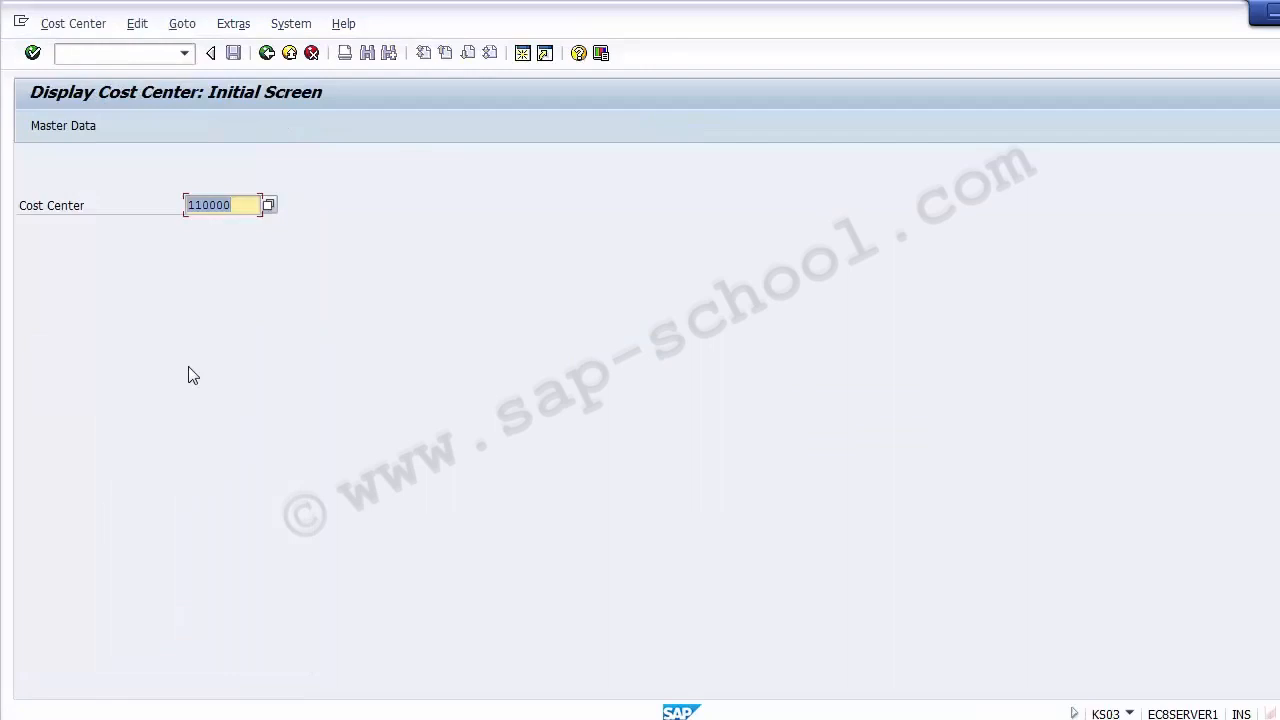
key(Return)
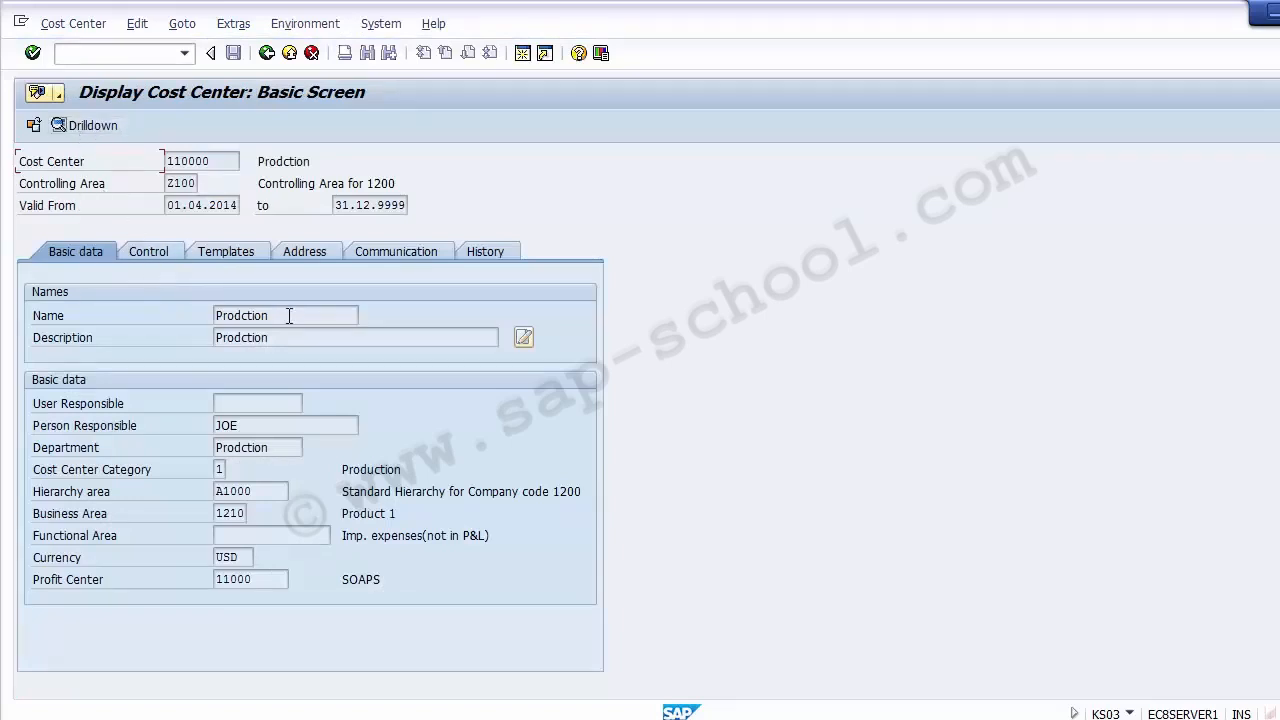
- Examine the displayed cost center's basic data, control indicators, templates and address
click(264, 425)
click(261, 448)
click(232, 491)
click(235, 513)
click(236, 536)
click(237, 557)
click(248, 579)
click(145, 252)
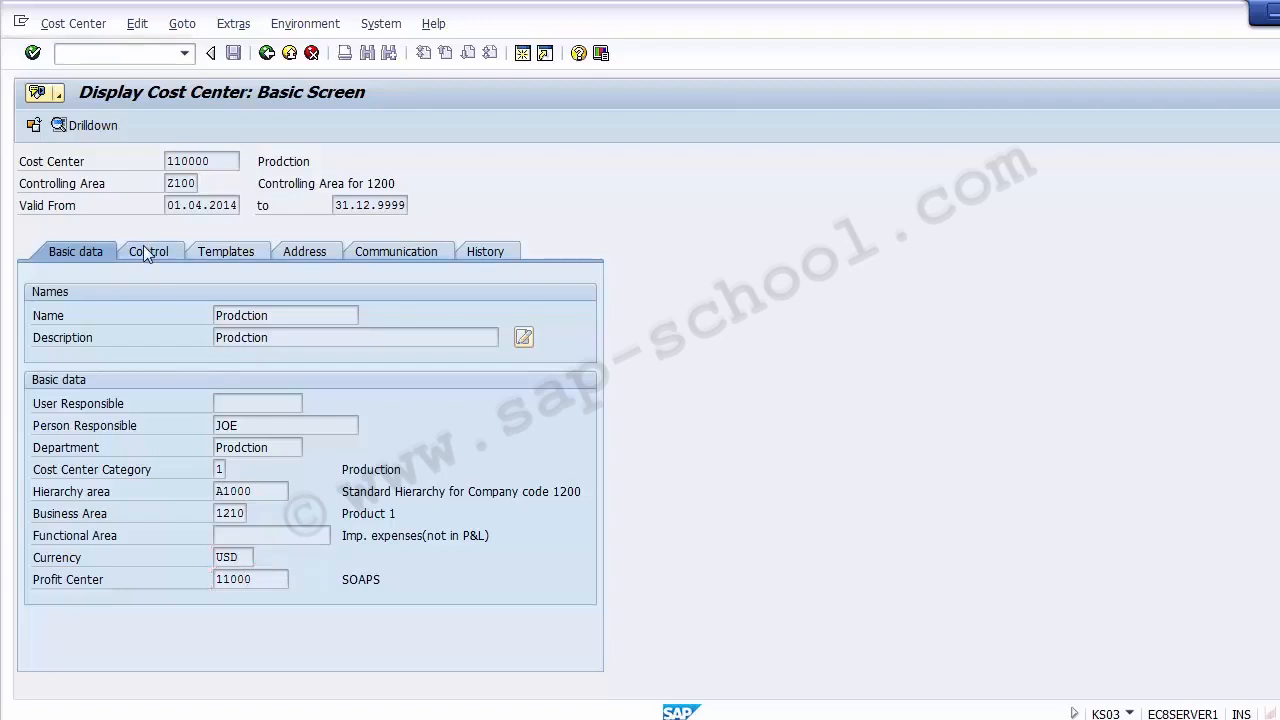
click(223, 253)
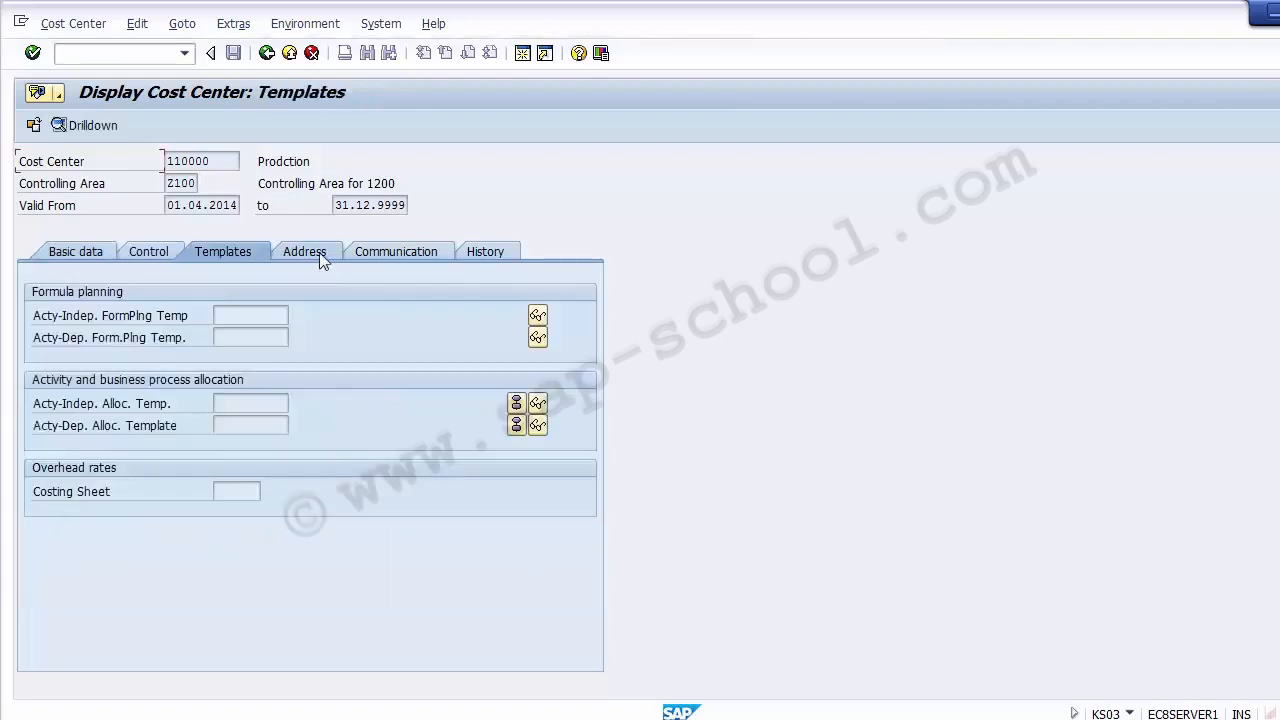
click(303, 253)
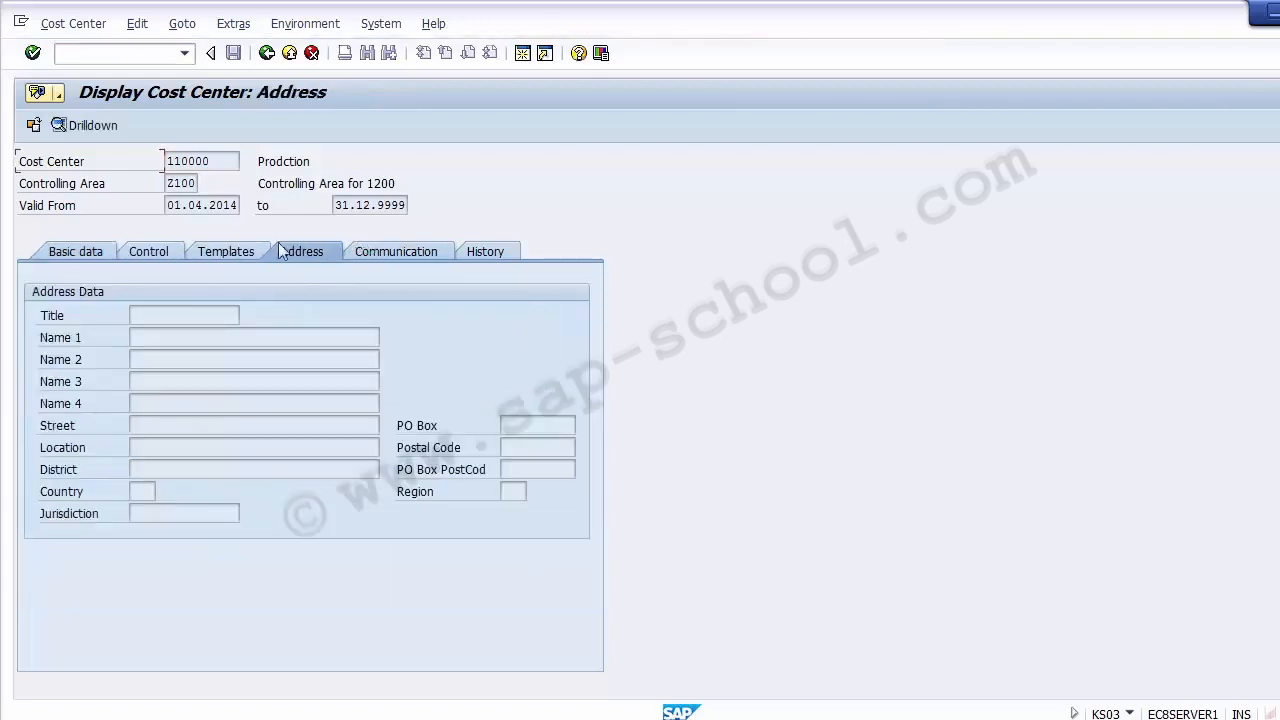
click(198, 256)
click(52, 250)
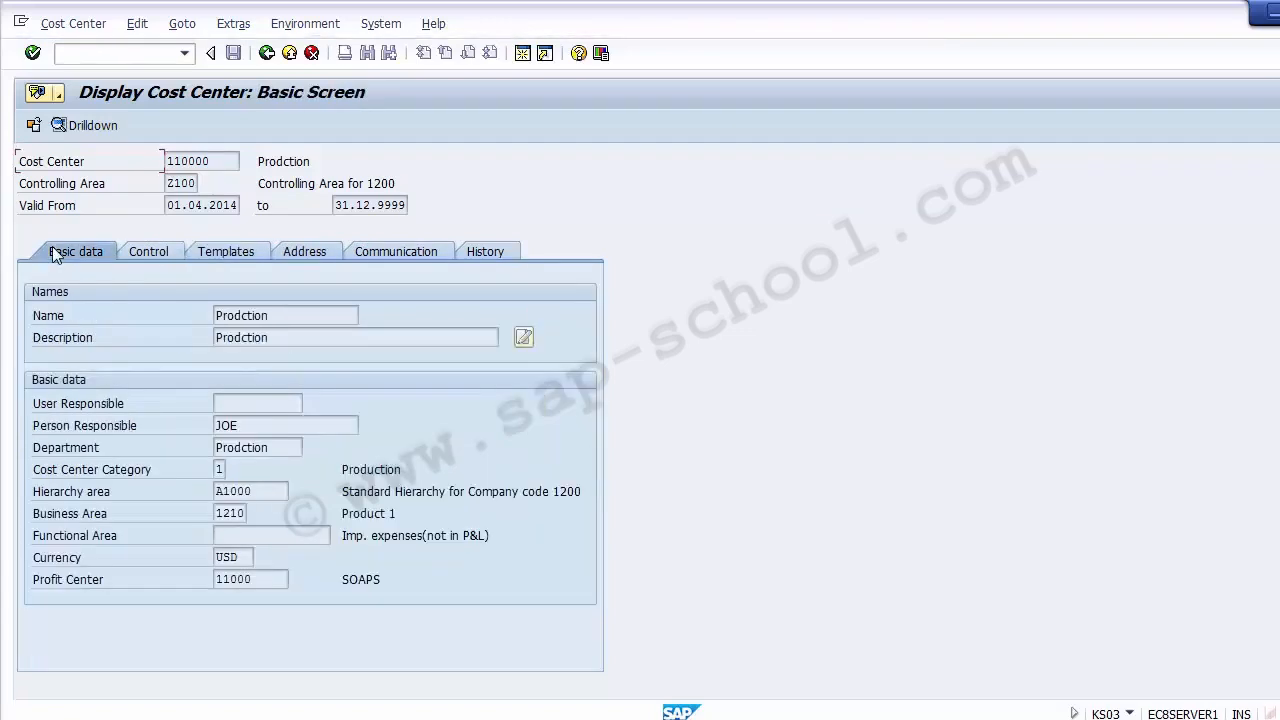
- Leave the cost center display and advance the PowerPoint presentation to the Cost Center Groups slide
click(266, 56)
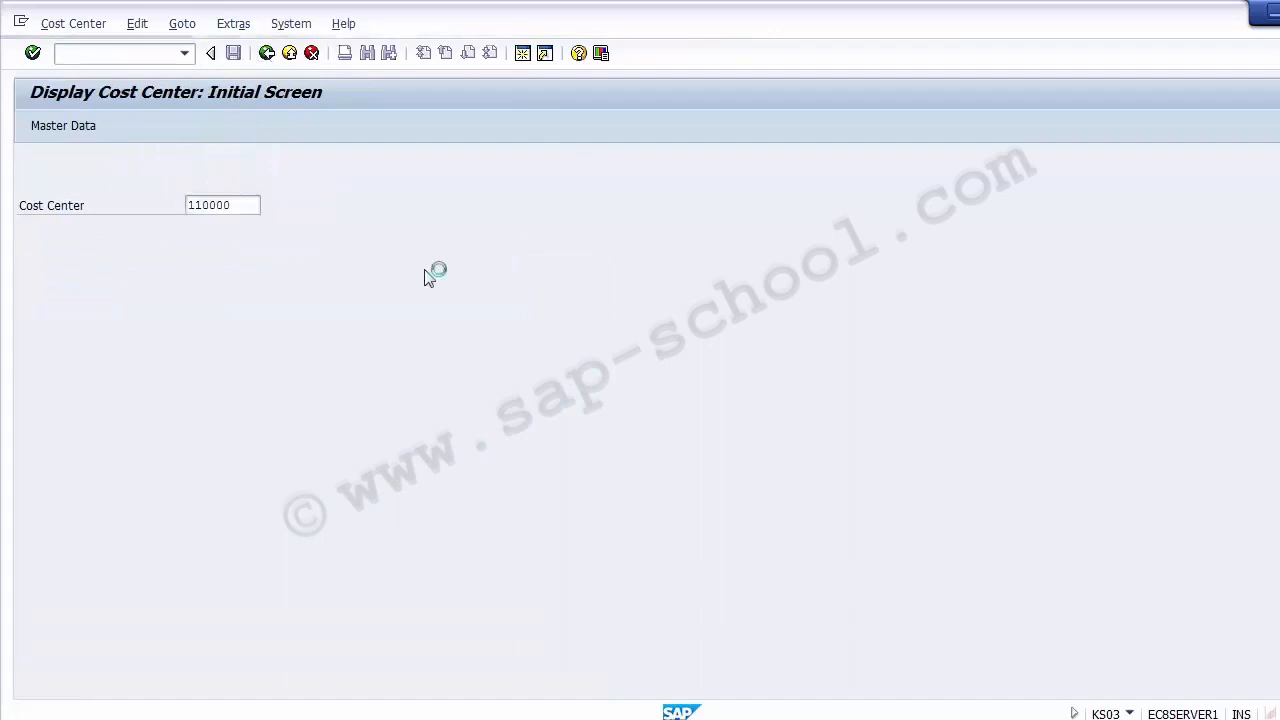
key(F3)
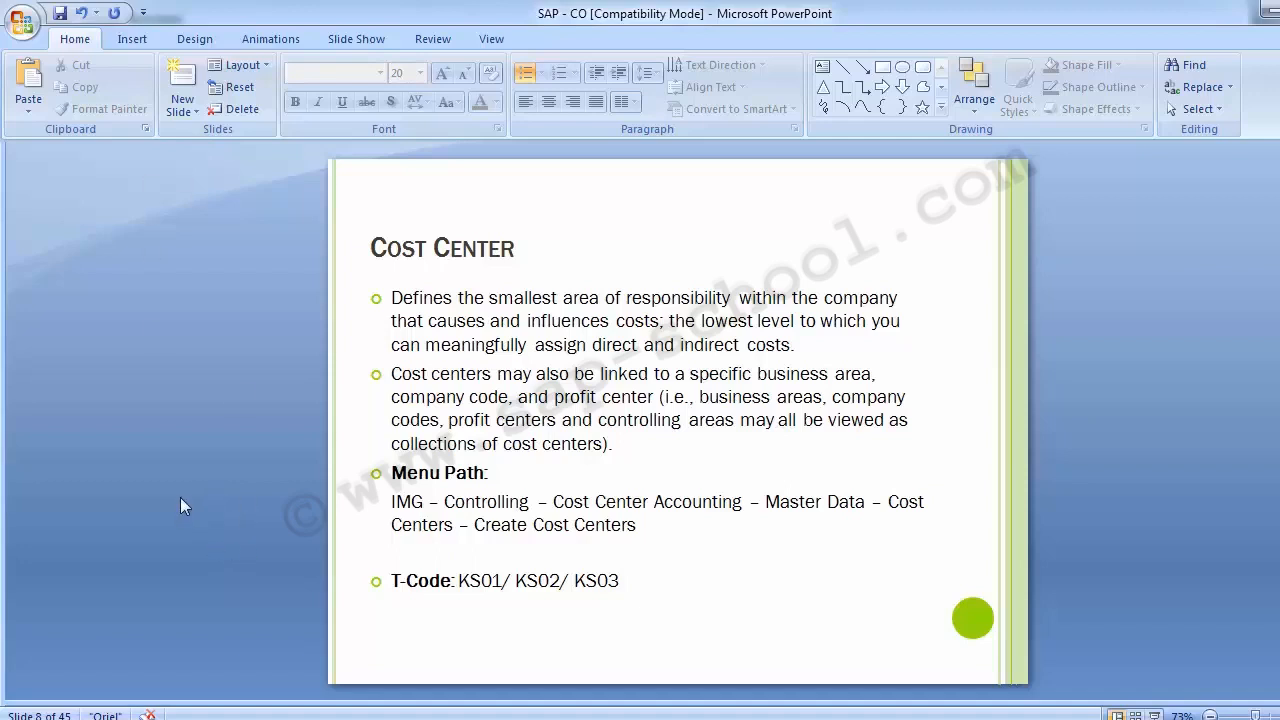
key(Page_Down)
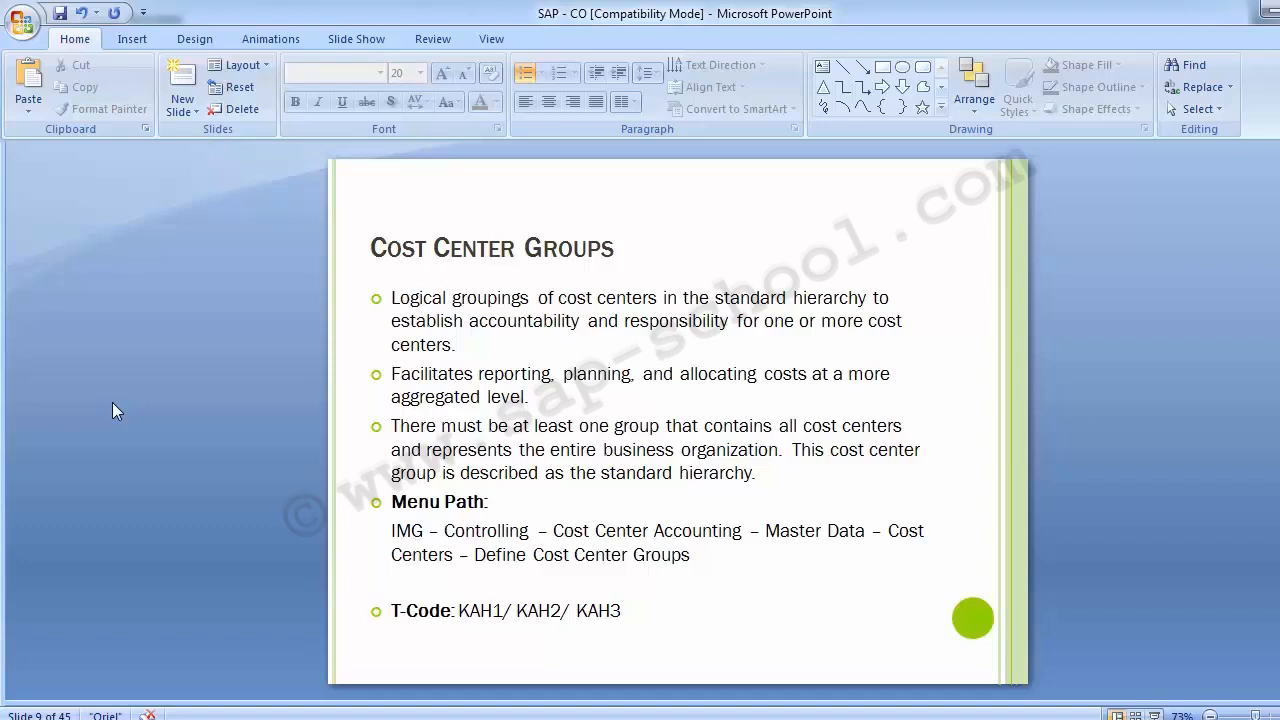
- Switch to the Excel worksheet and examine how the departments and their cost centers are grouped under Plant 1
key(alt+Tab)
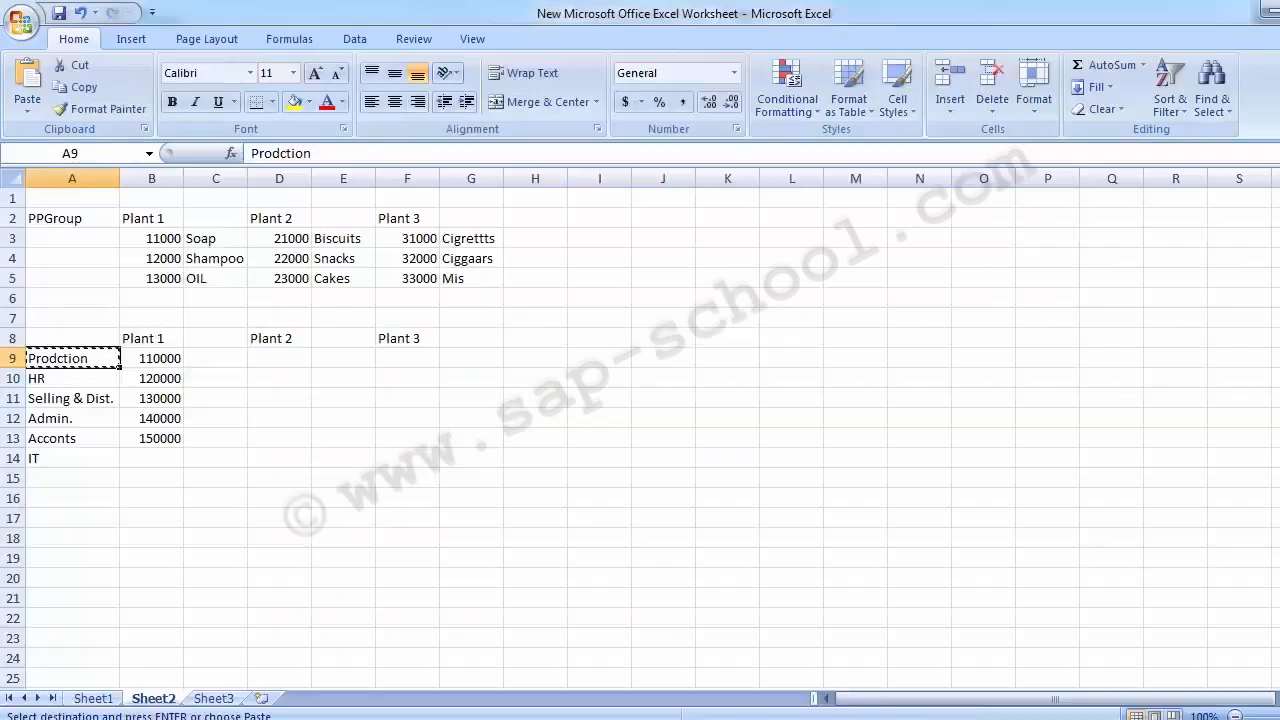
click(87, 320)
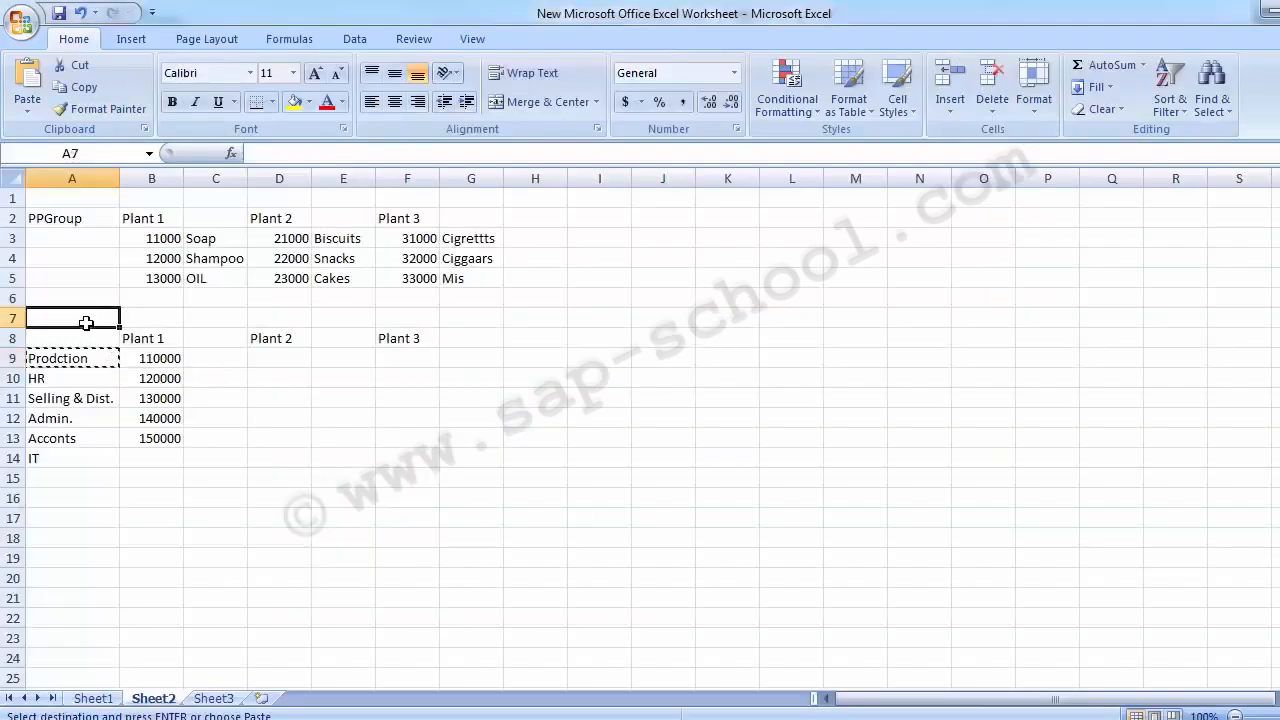
key(Escape)
click(143, 339)
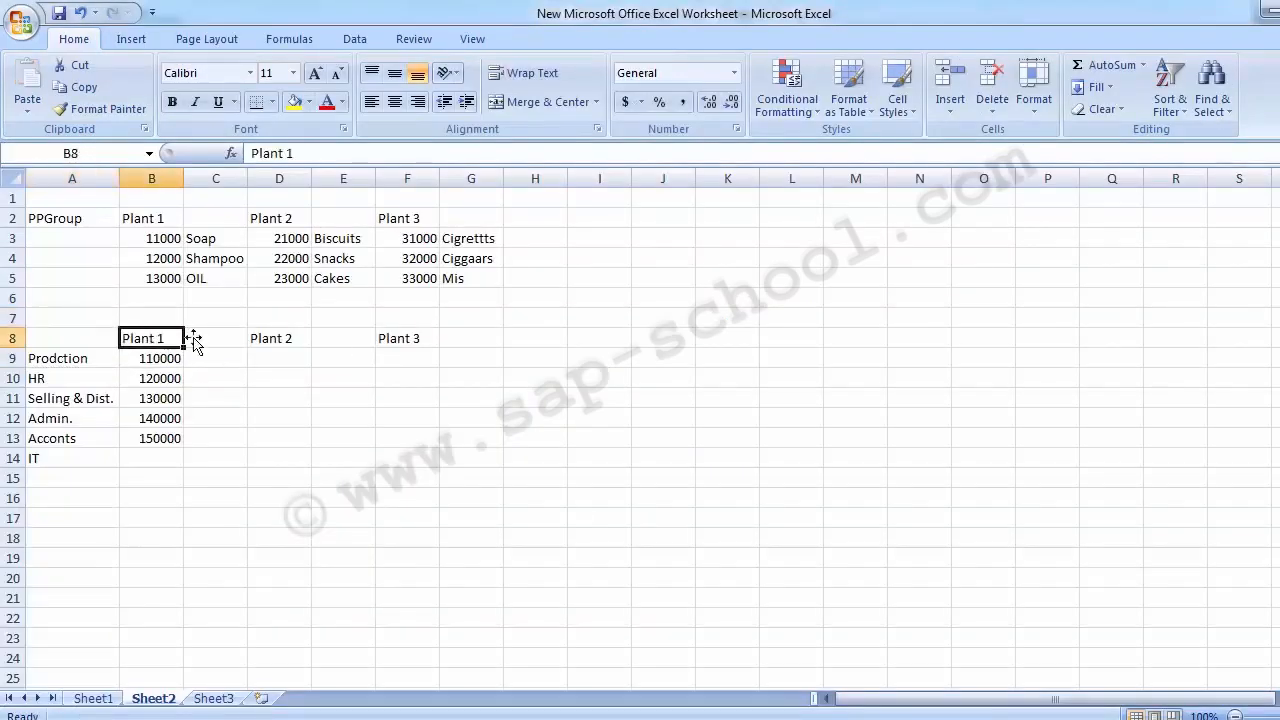
click(62, 359)
key(Down)
key(Down)
key(Down)
key(Down)
key(Down)
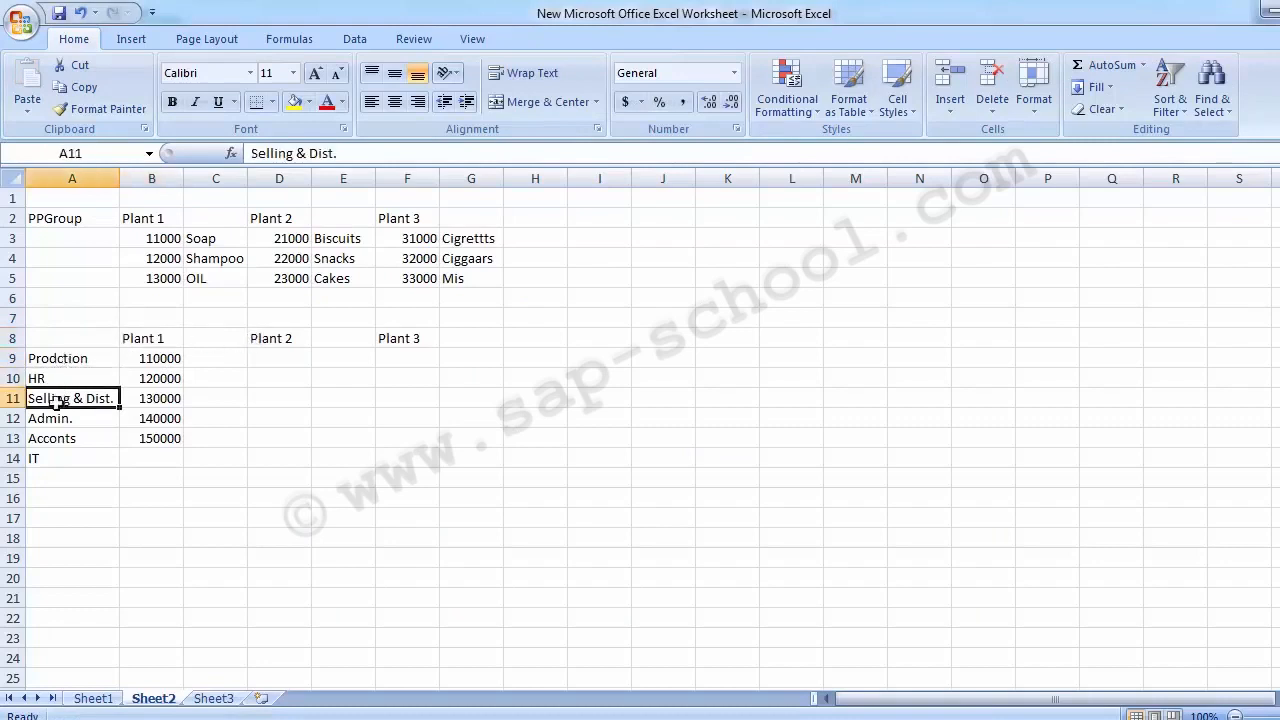
click(136, 336)
click(44, 342)
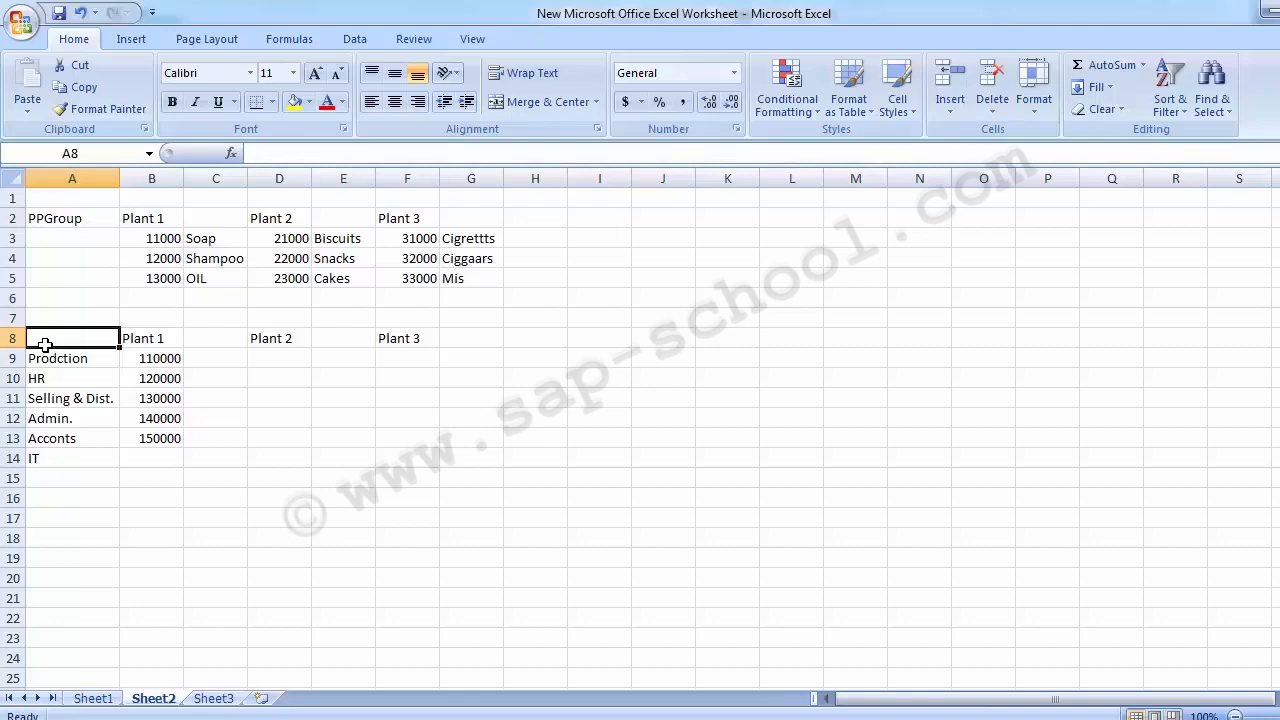
click(258, 453)
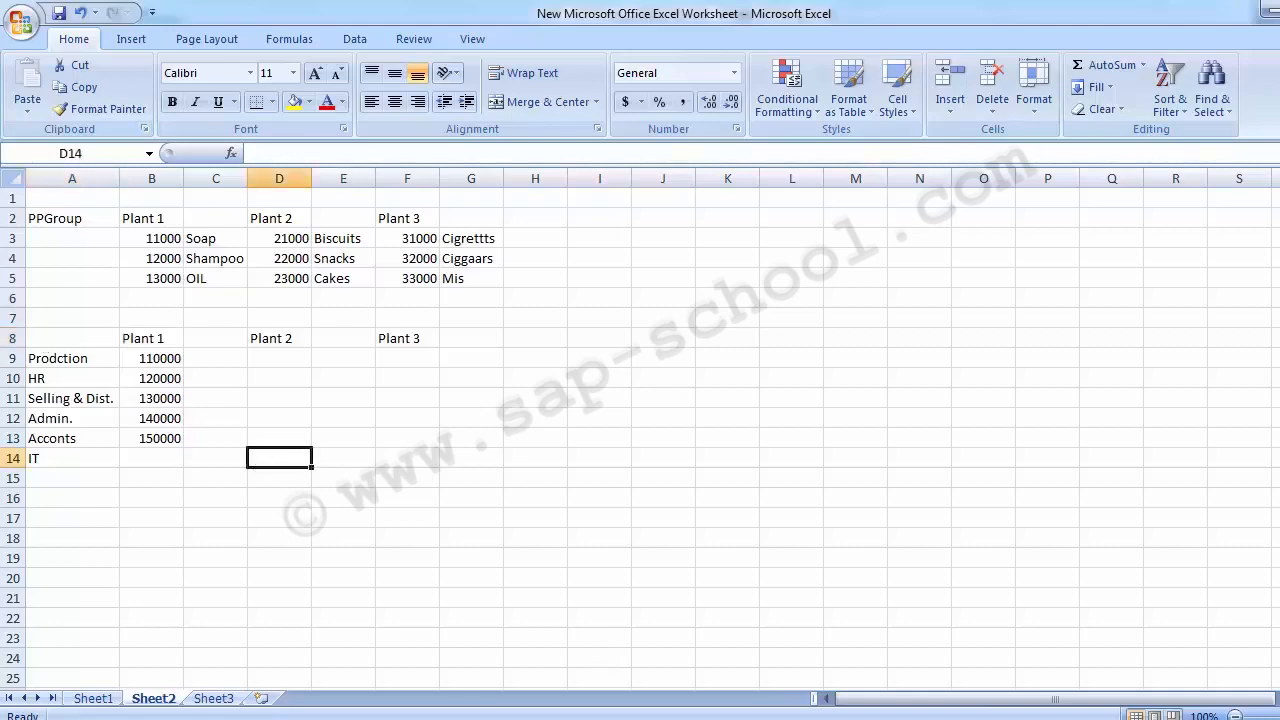
- Switch to SAP's Display IMG and start the Create Cost Center Group activity under Define Cost Center Groups
key(alt+Tab)
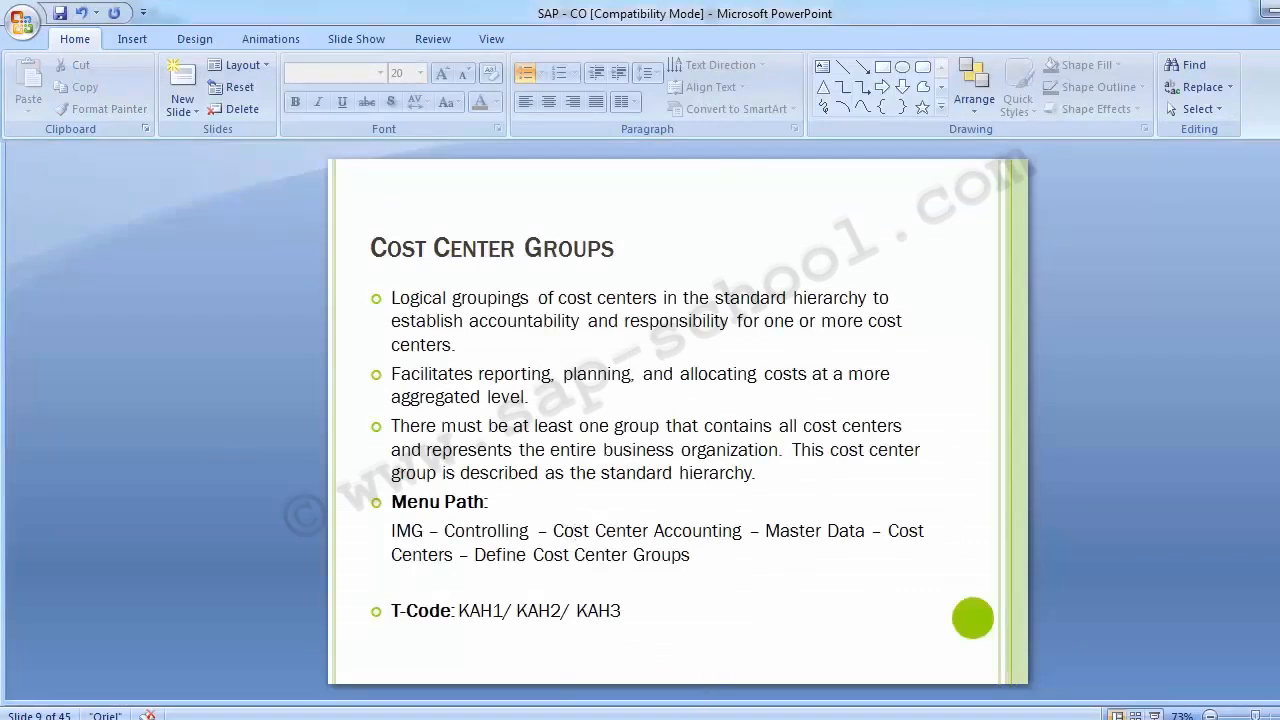
click(546, 630)
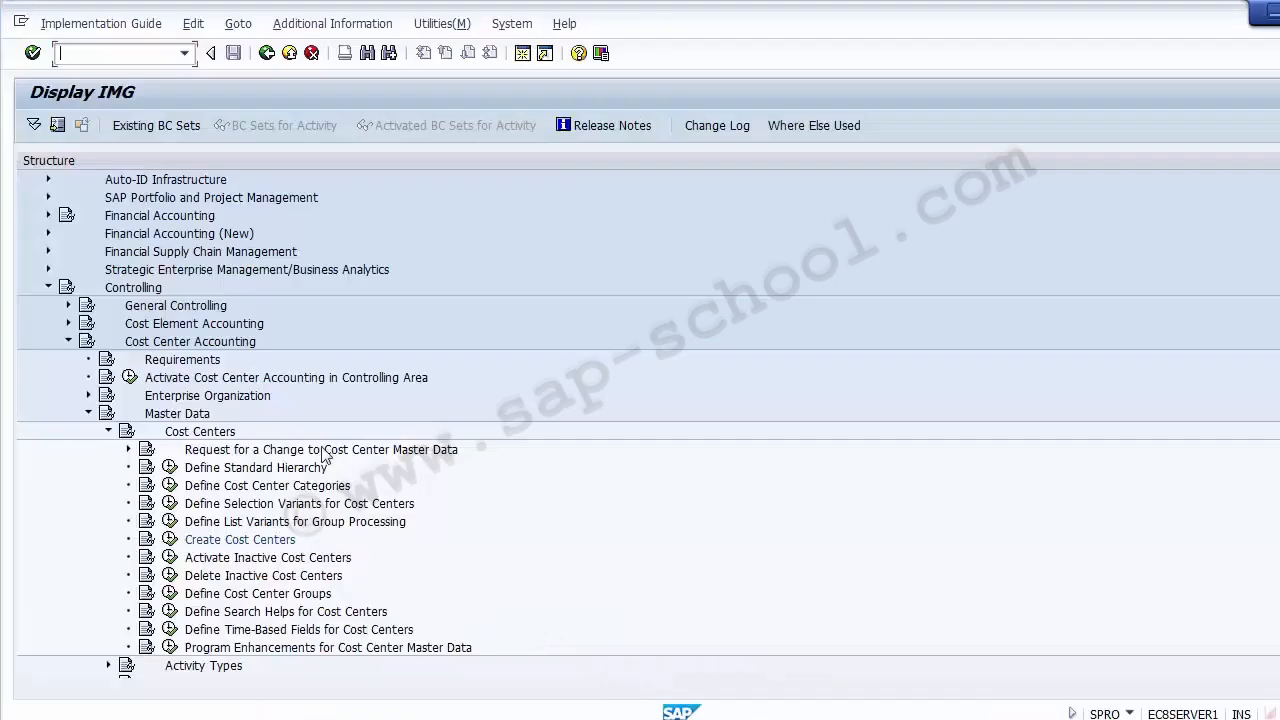
click(272, 594)
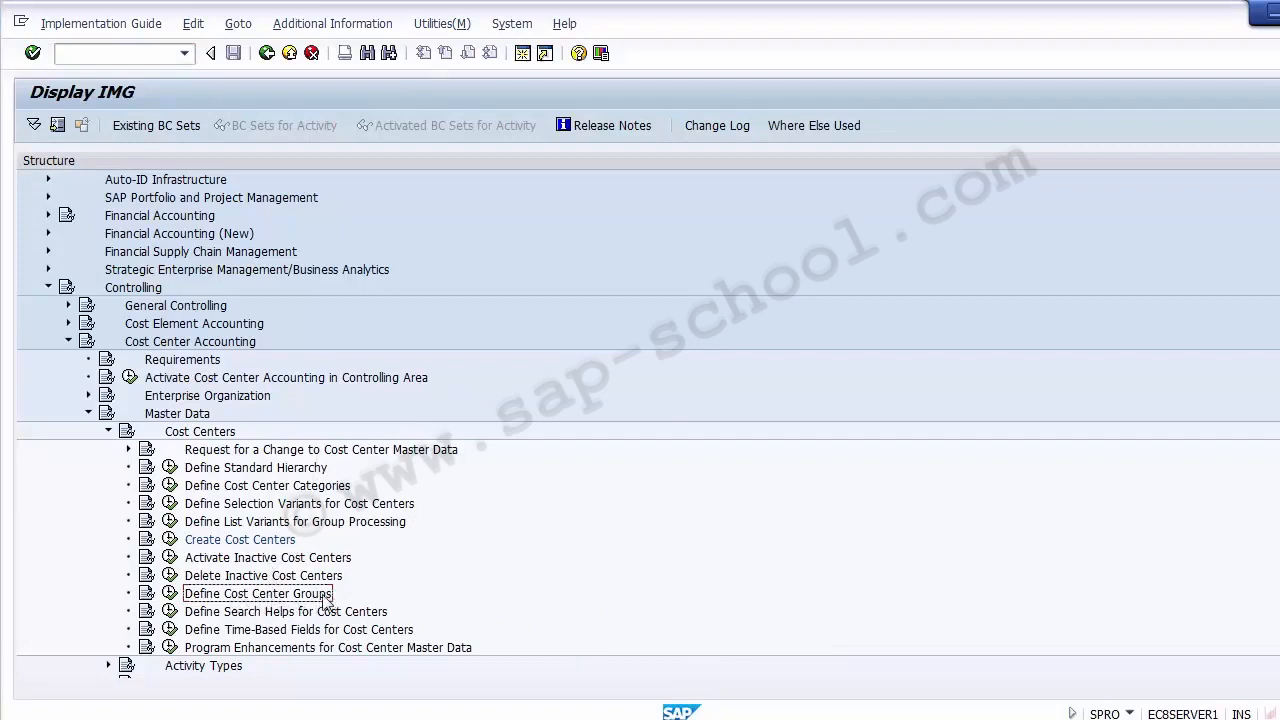
click(171, 600)
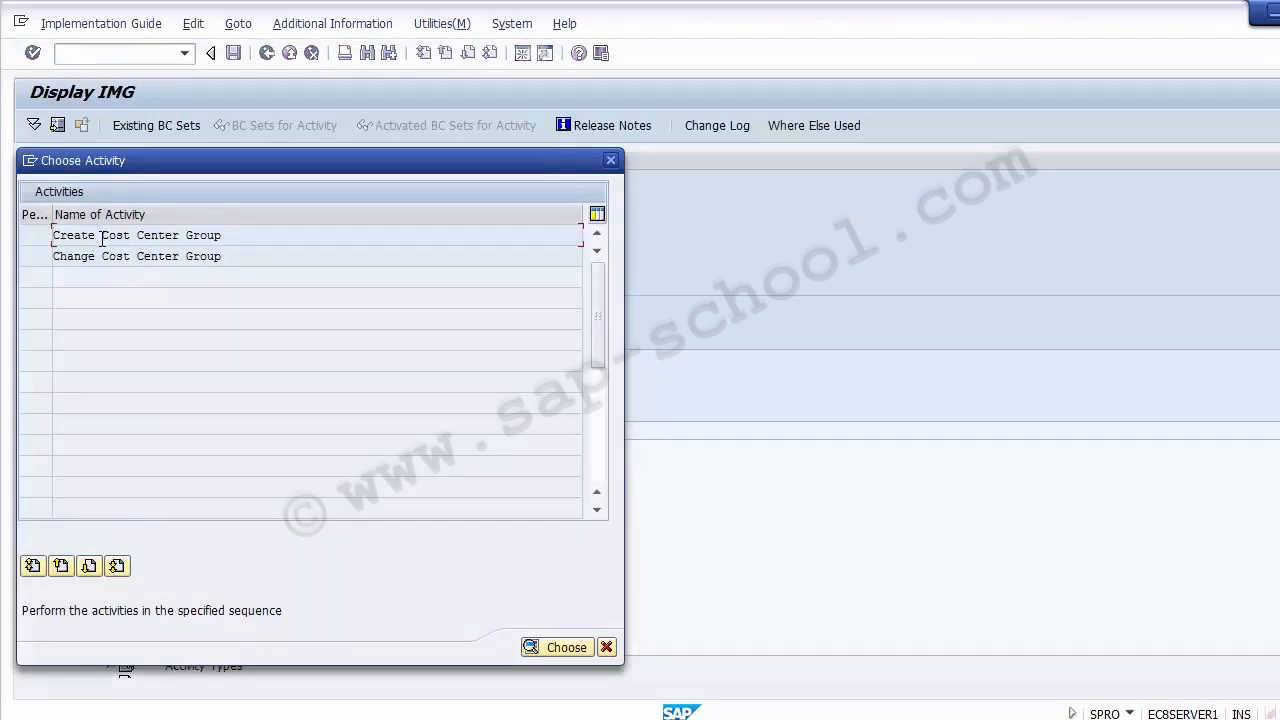
double_click(102, 237)
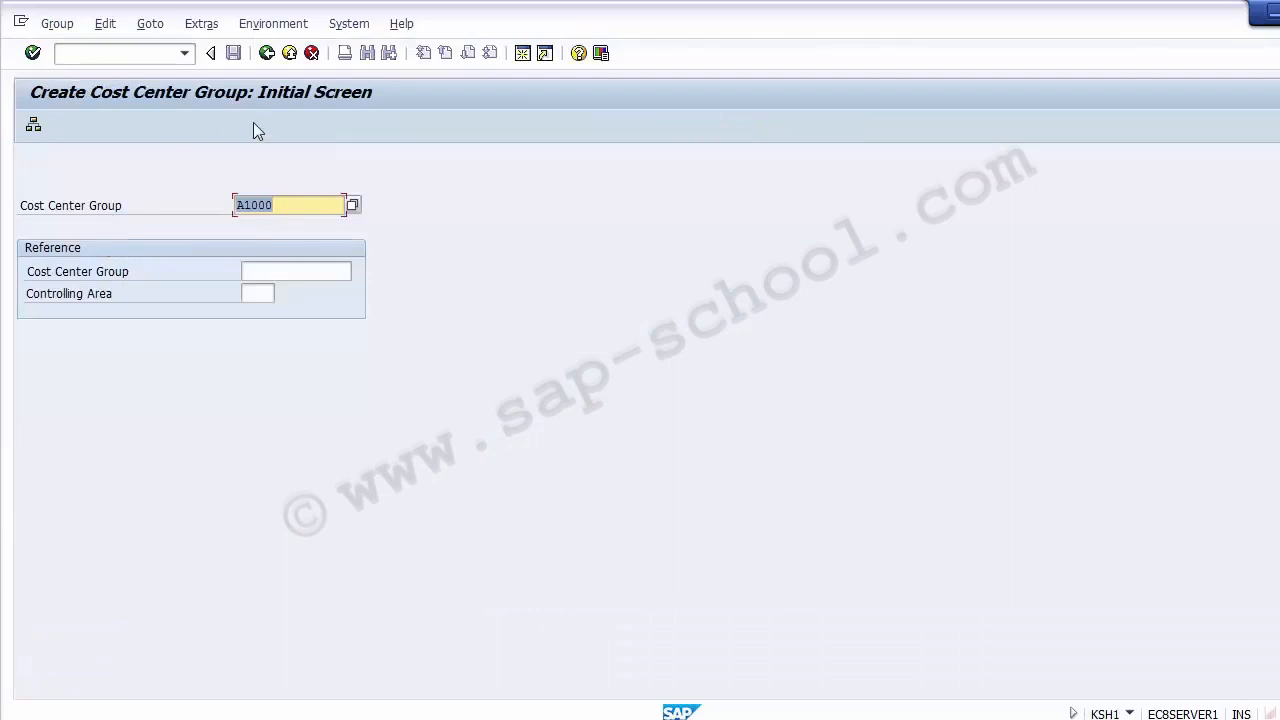
- Look up the cost center groups of controlling area Z100 and decline to change group A1000
click(352, 206)
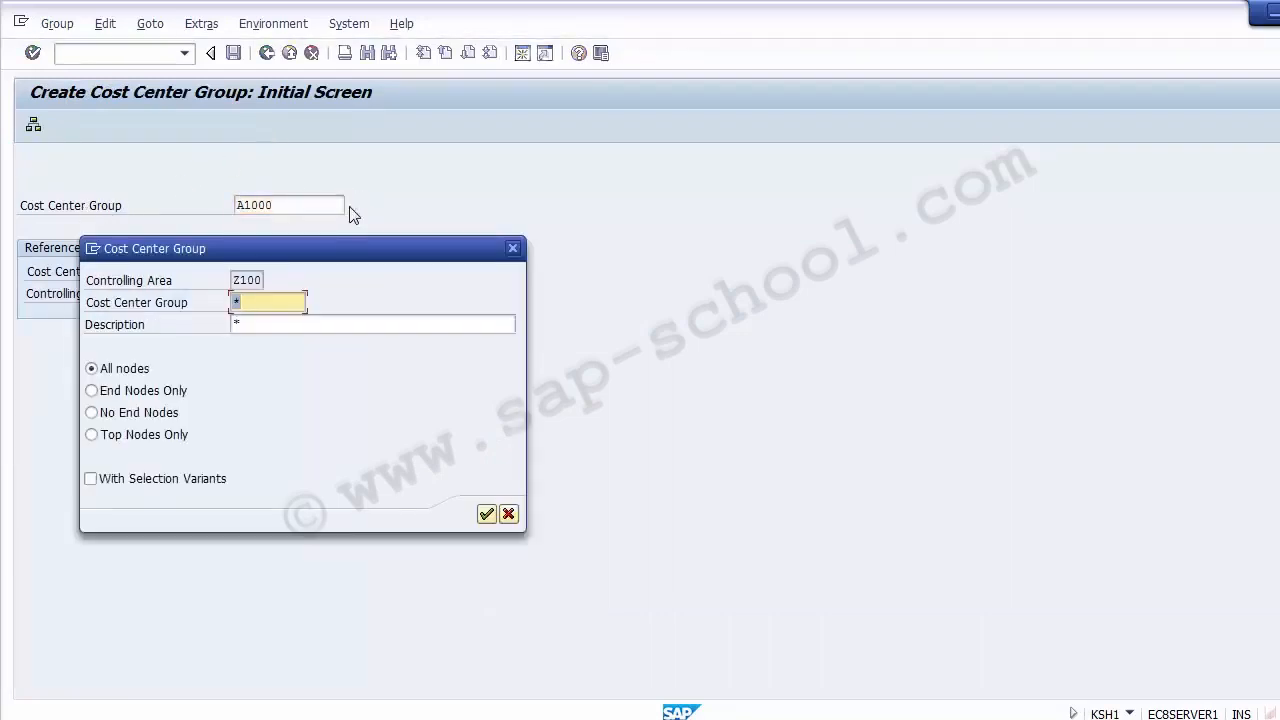
click(486, 514)
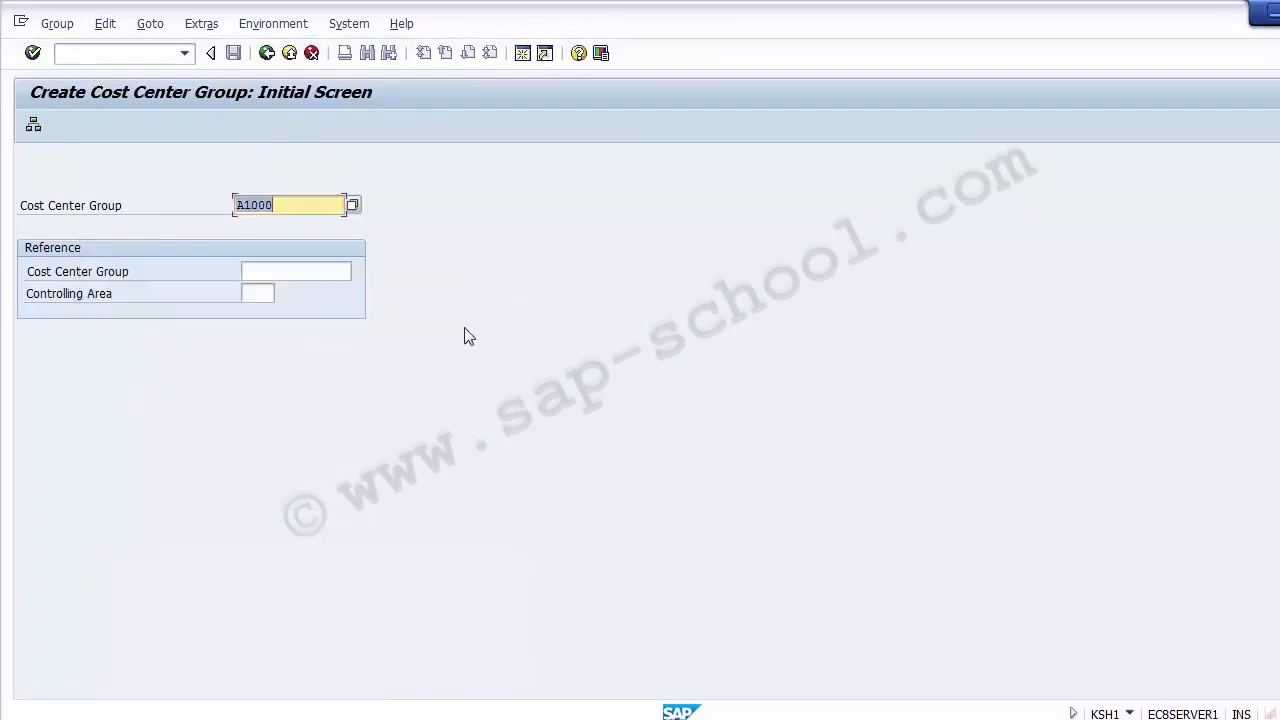
key(Return)
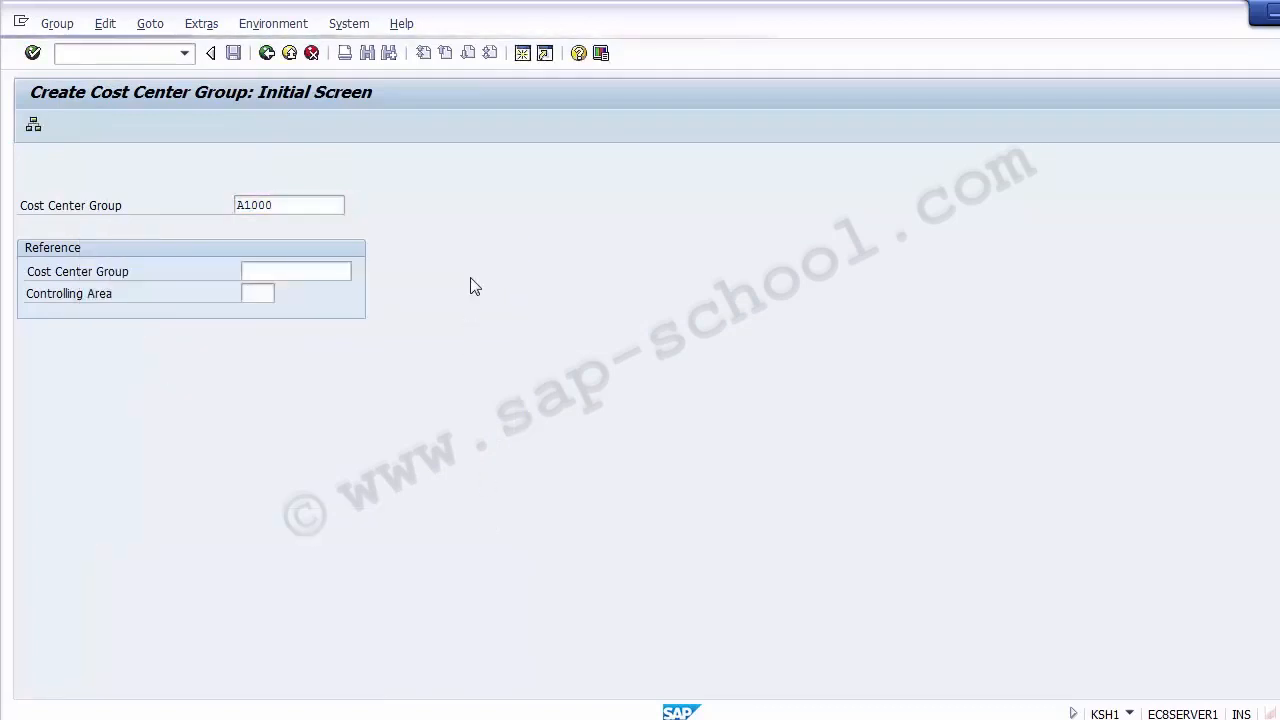
click(273, 57)
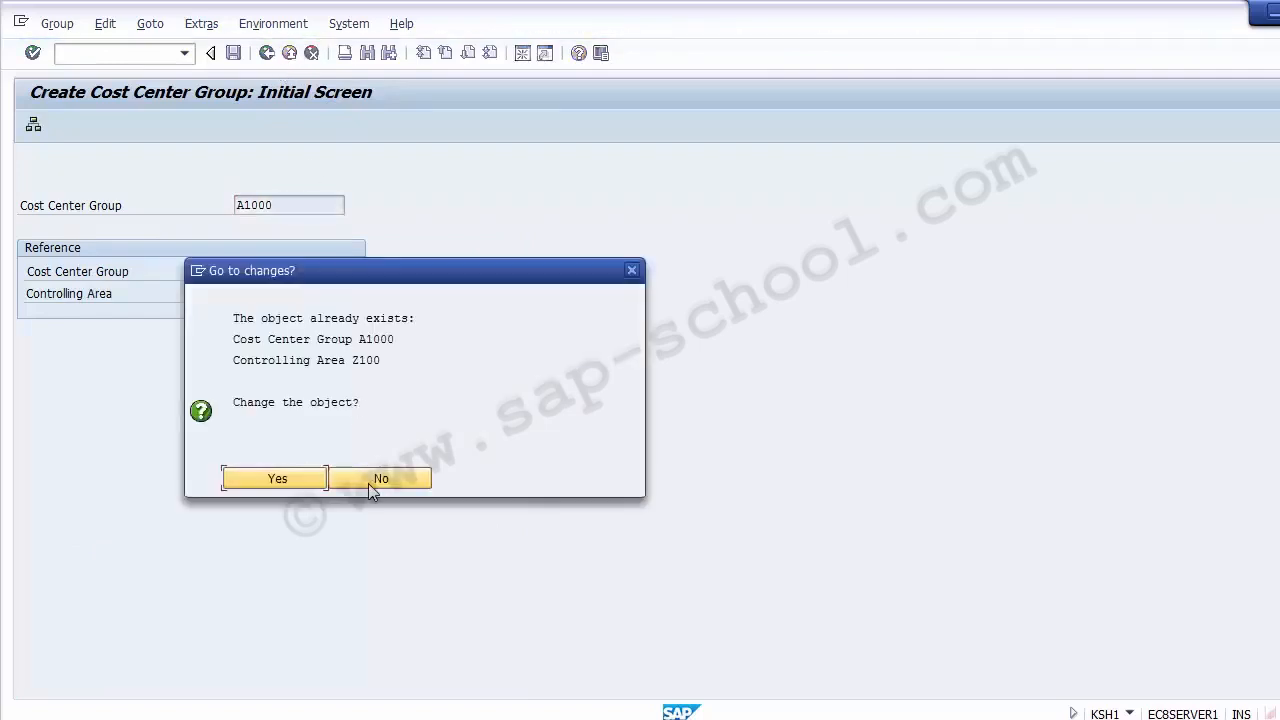
click(376, 479)
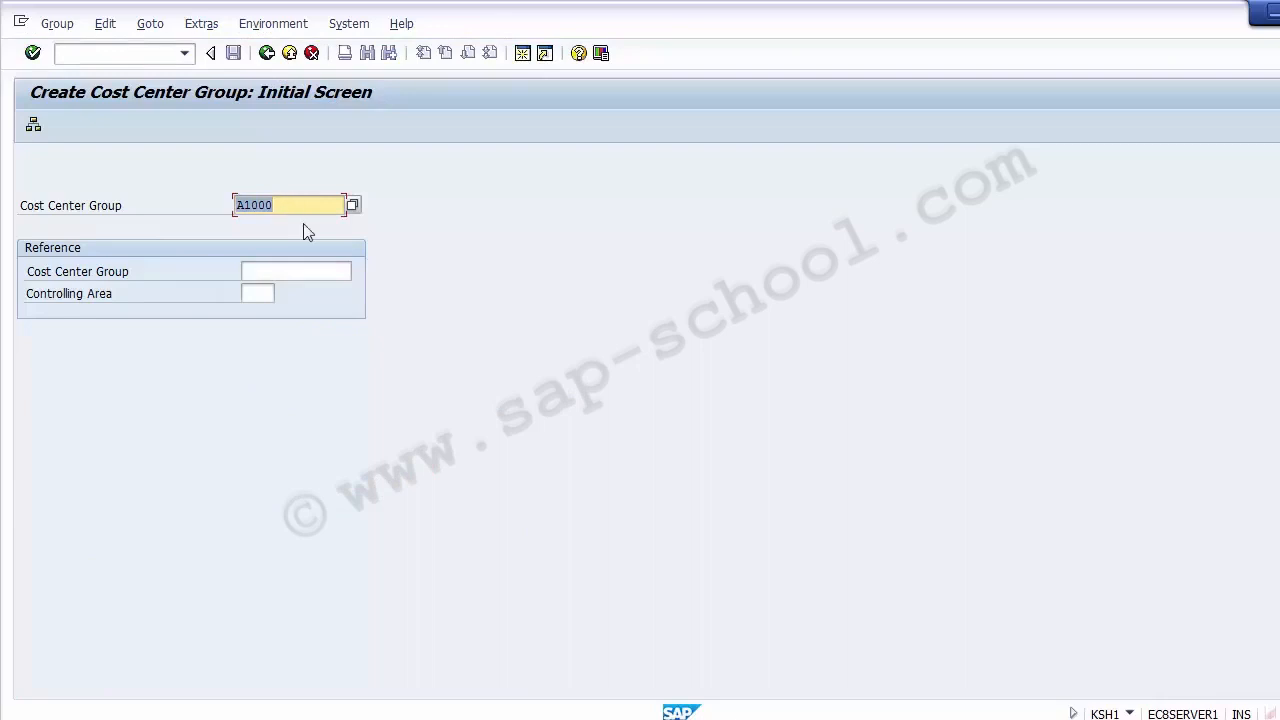
- Clear the cost center group field, switch to the Excel worksheet and enter P1 in cell A8 beside Plant 1
key(Delete)
key(alt+Tab)
key(alt+Tab)
key(alt+Tab)
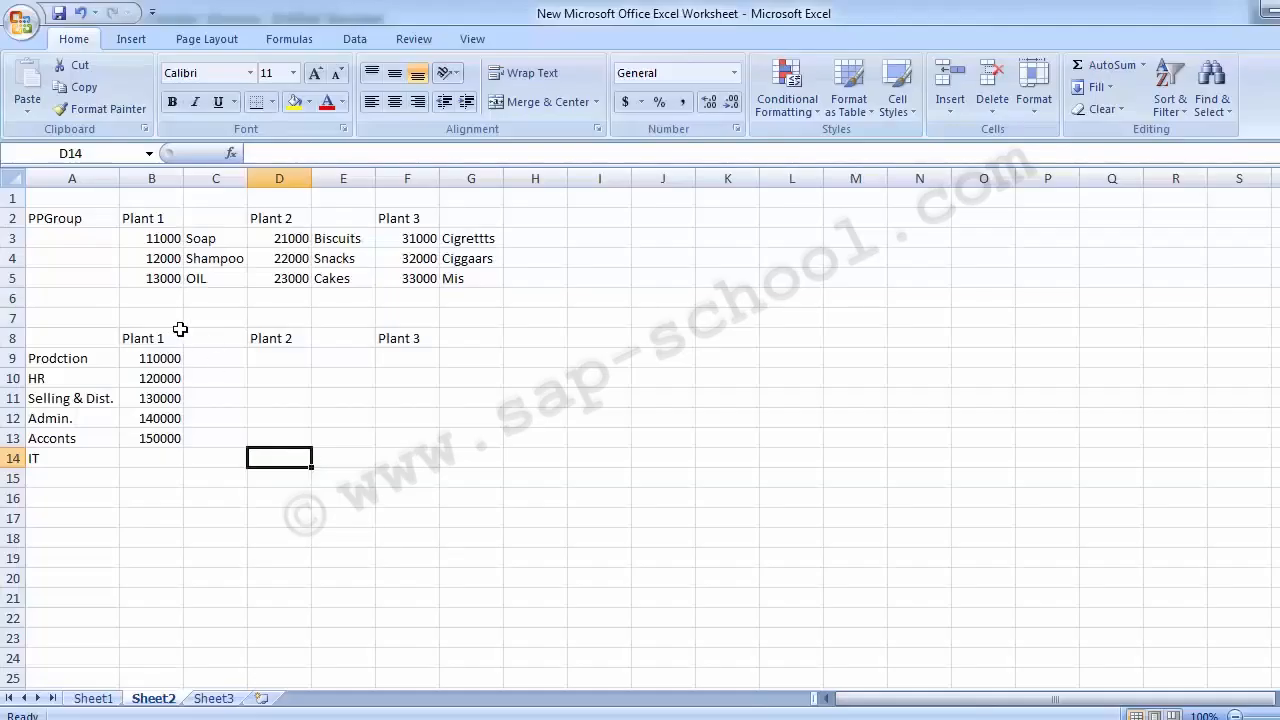
click(152, 338)
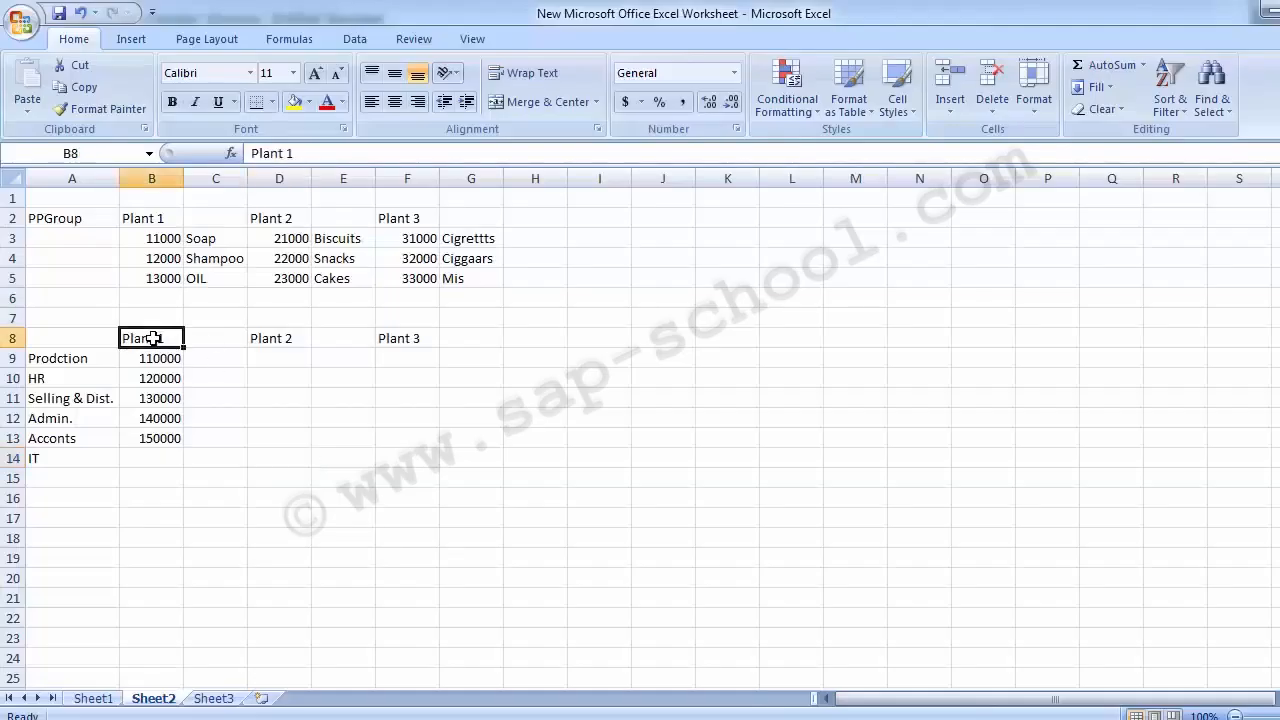
click(68, 340)
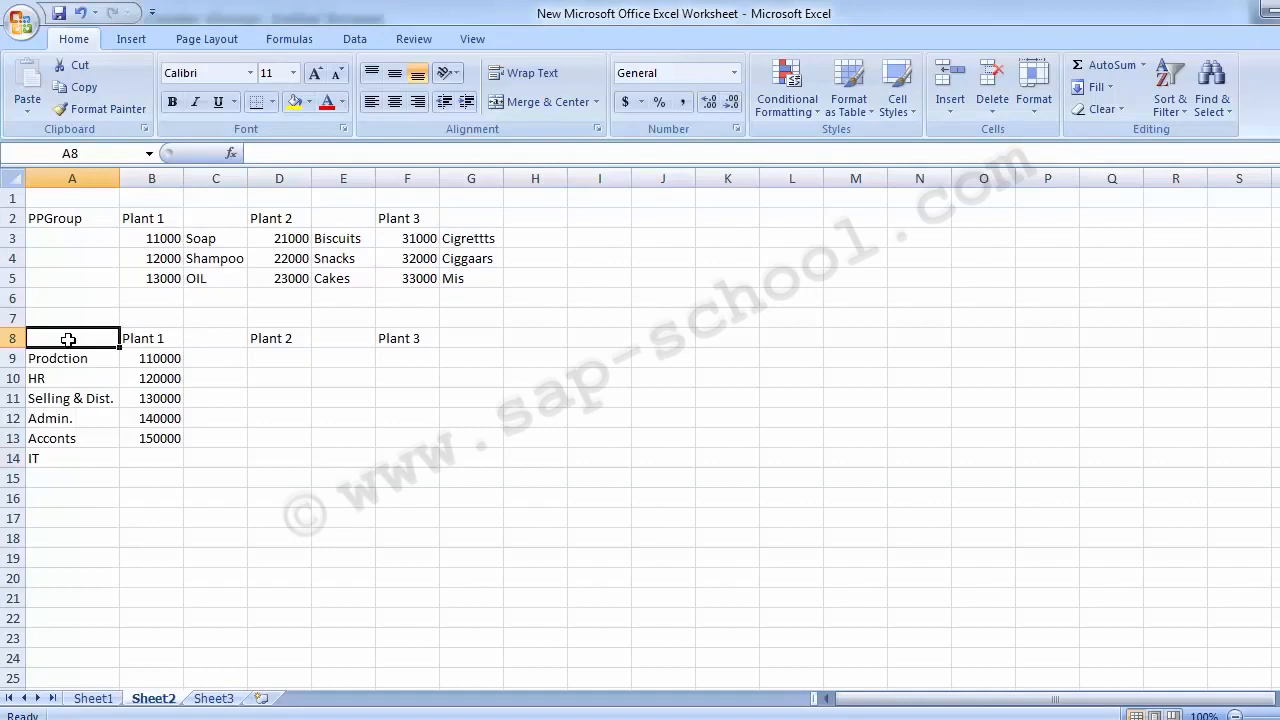
text(P1)
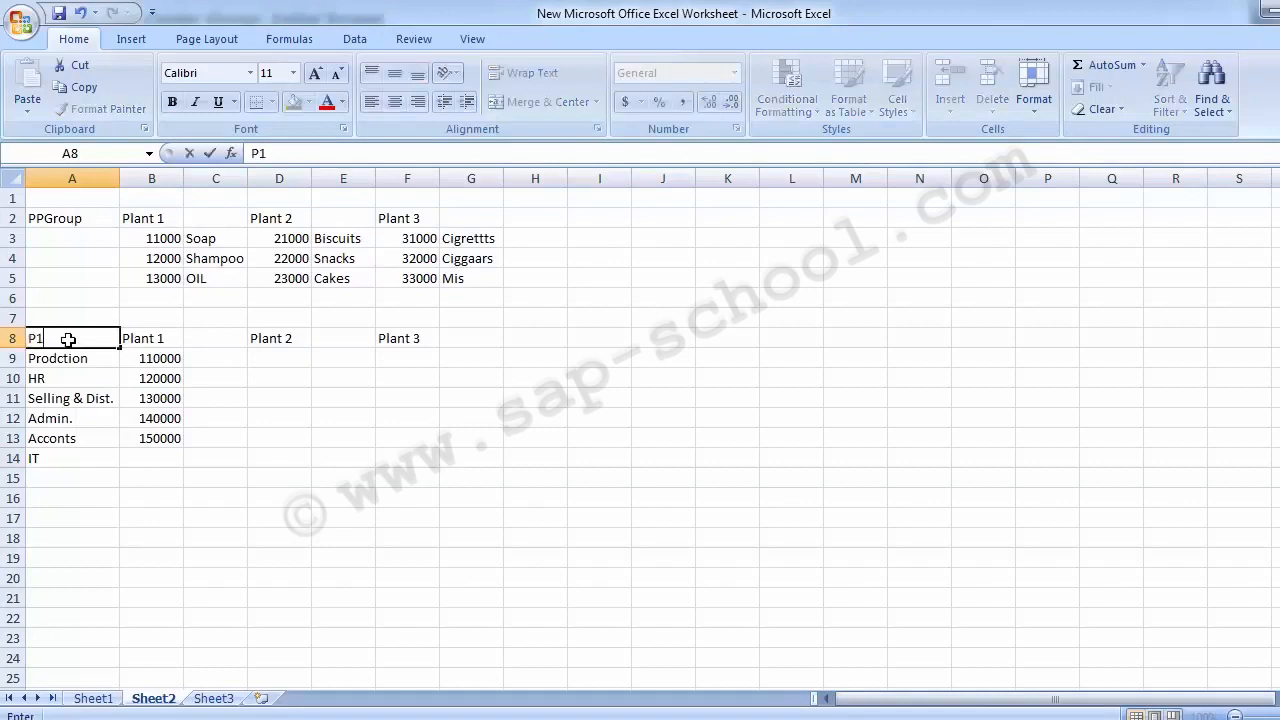
- Return to SAP and create cost center group P0001 with the description "Cost Center Group Plant 1"
text(0001)
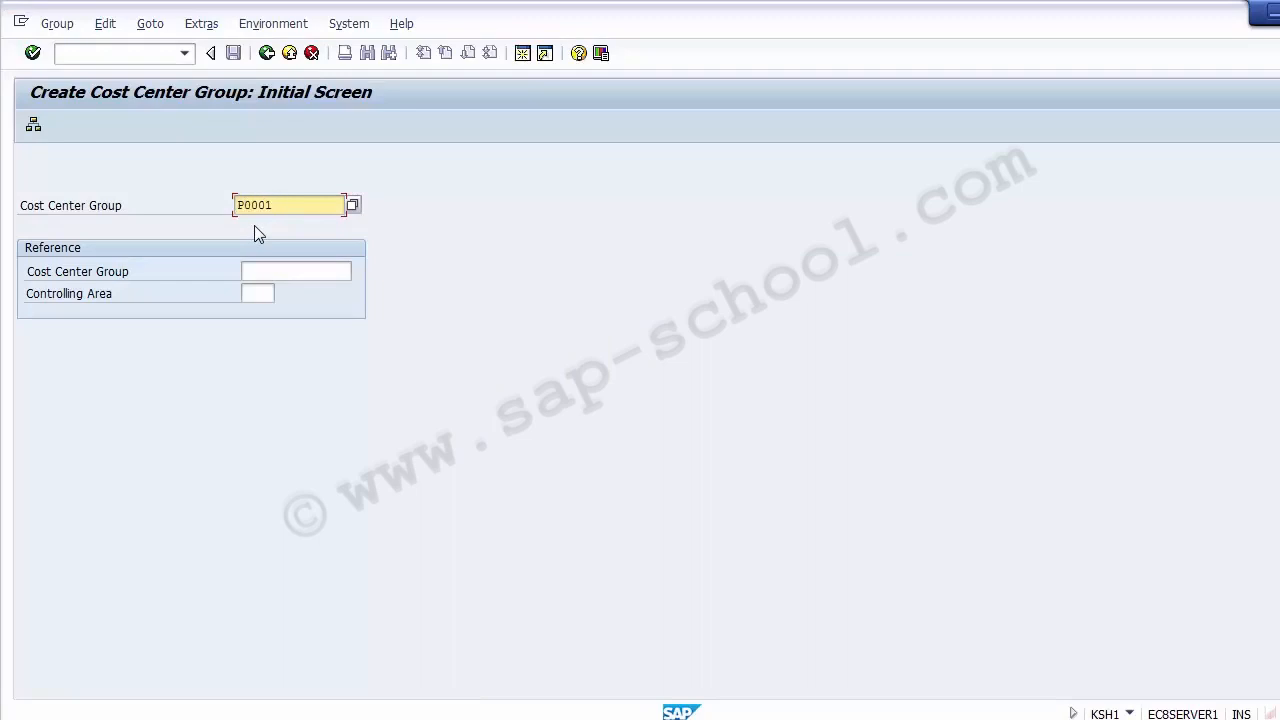
key(Return)
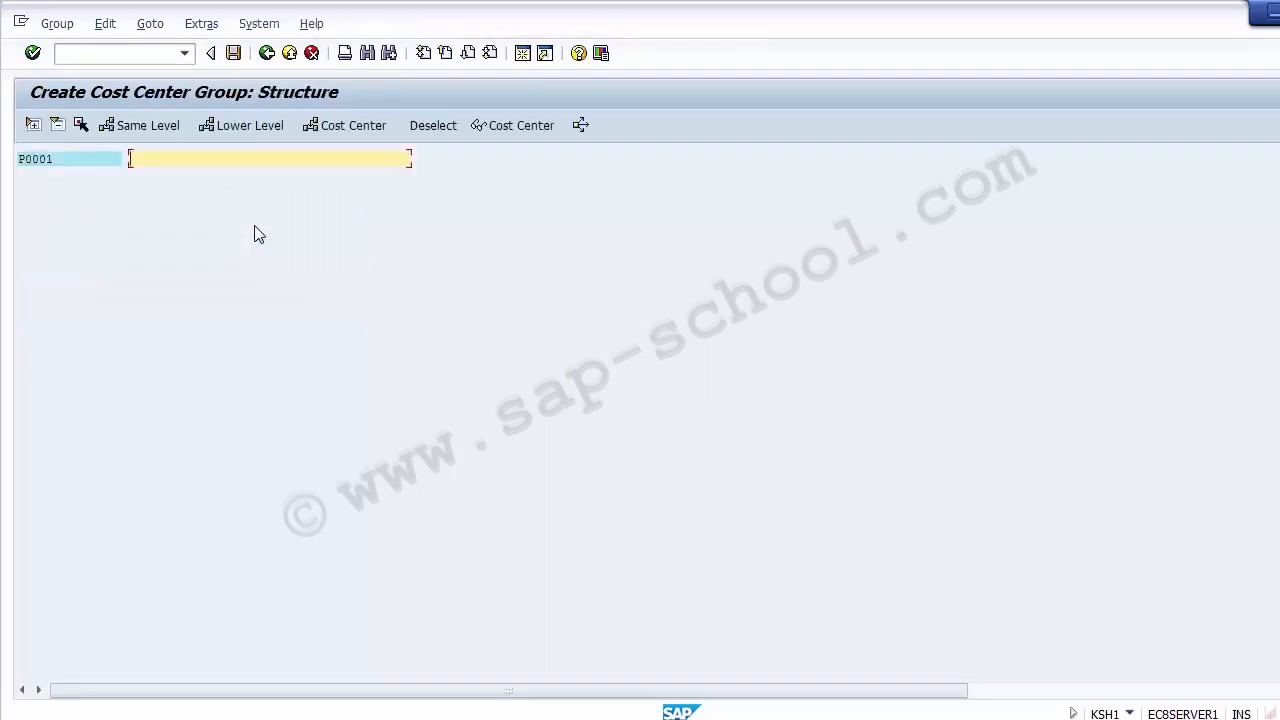
click(66, 160)
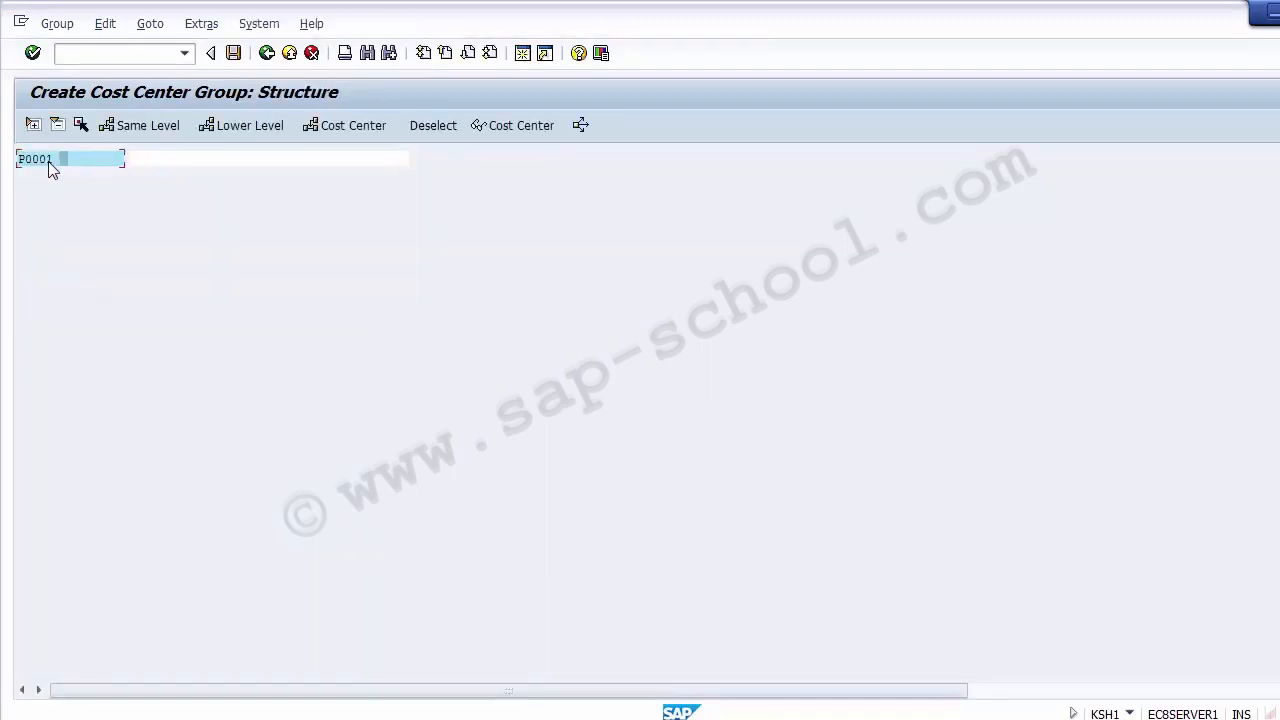
click(154, 158)
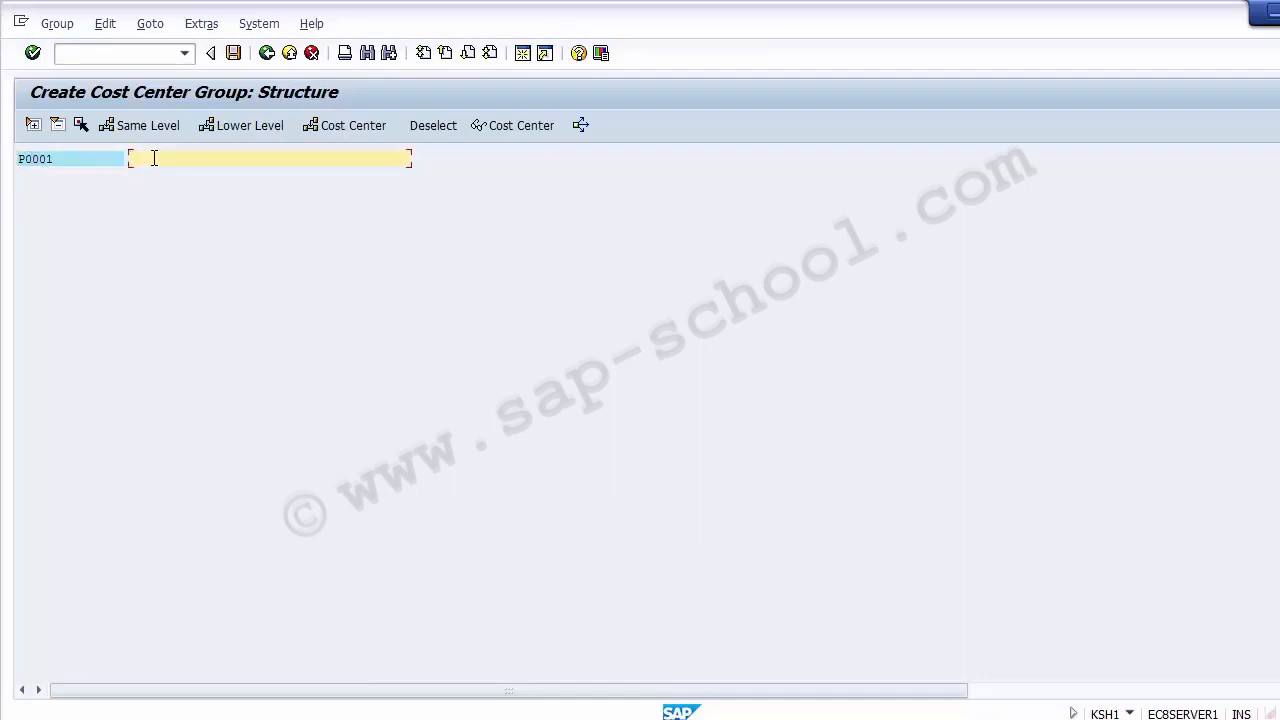
text(Cost Center Group Plant 1)
click(84, 160)
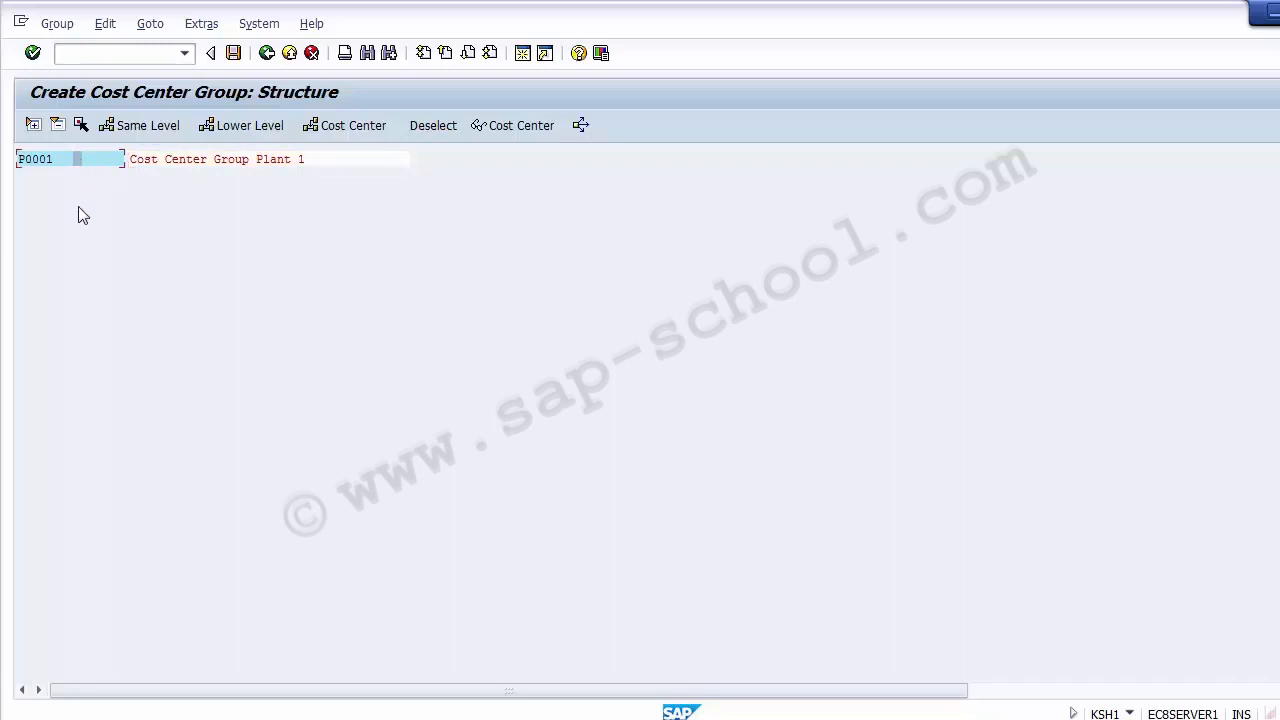
click(196, 162)
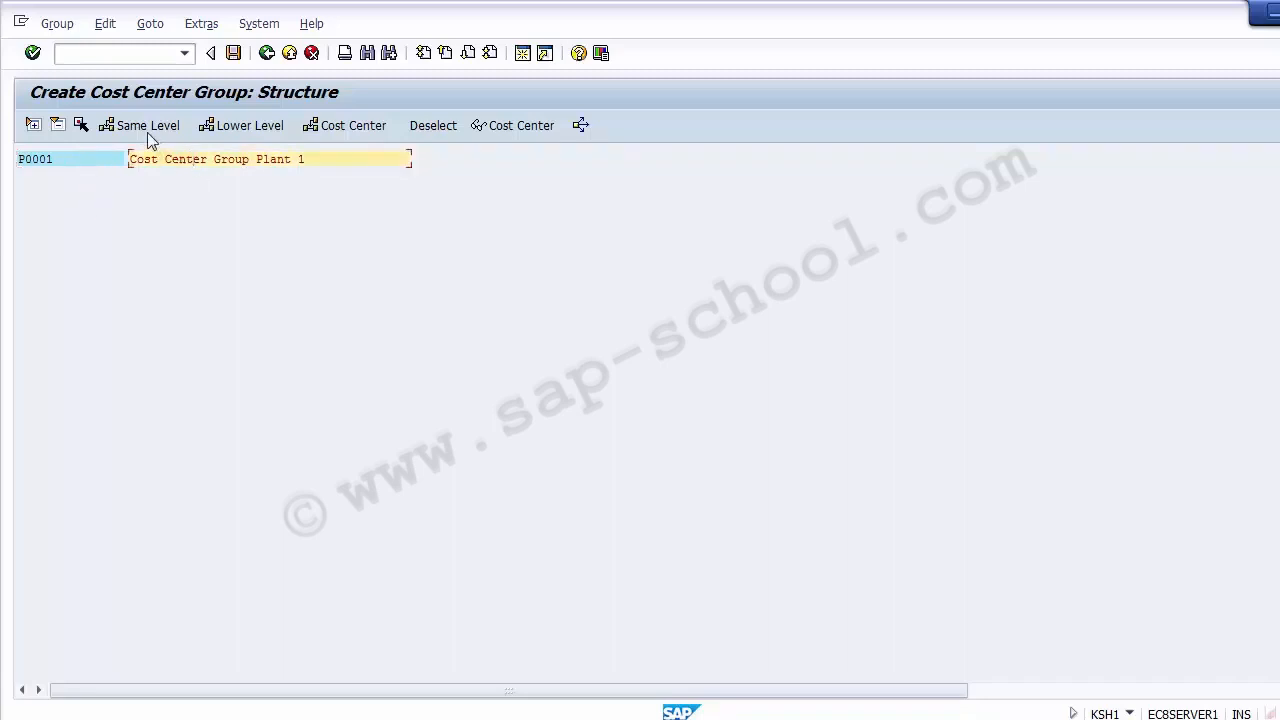
- Try to add a group at the same level as P0001, and save P0001 before returning to the initial screen
click(150, 140)
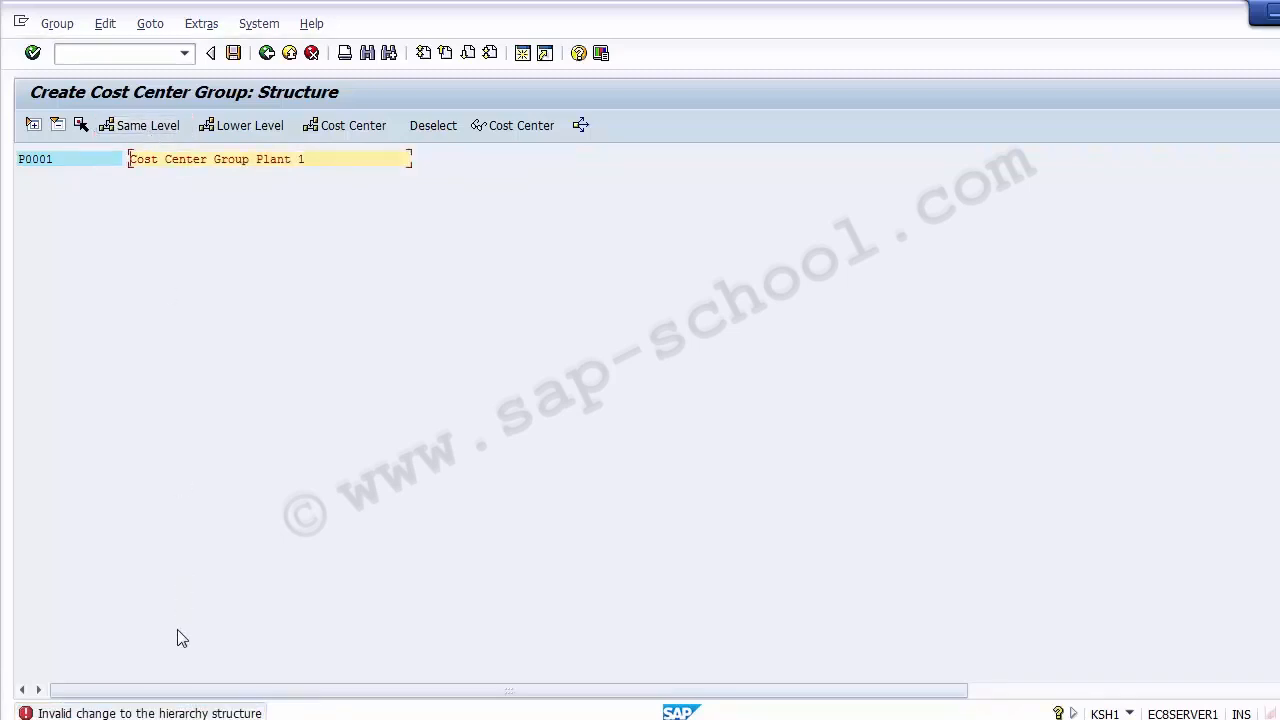
click(231, 55)
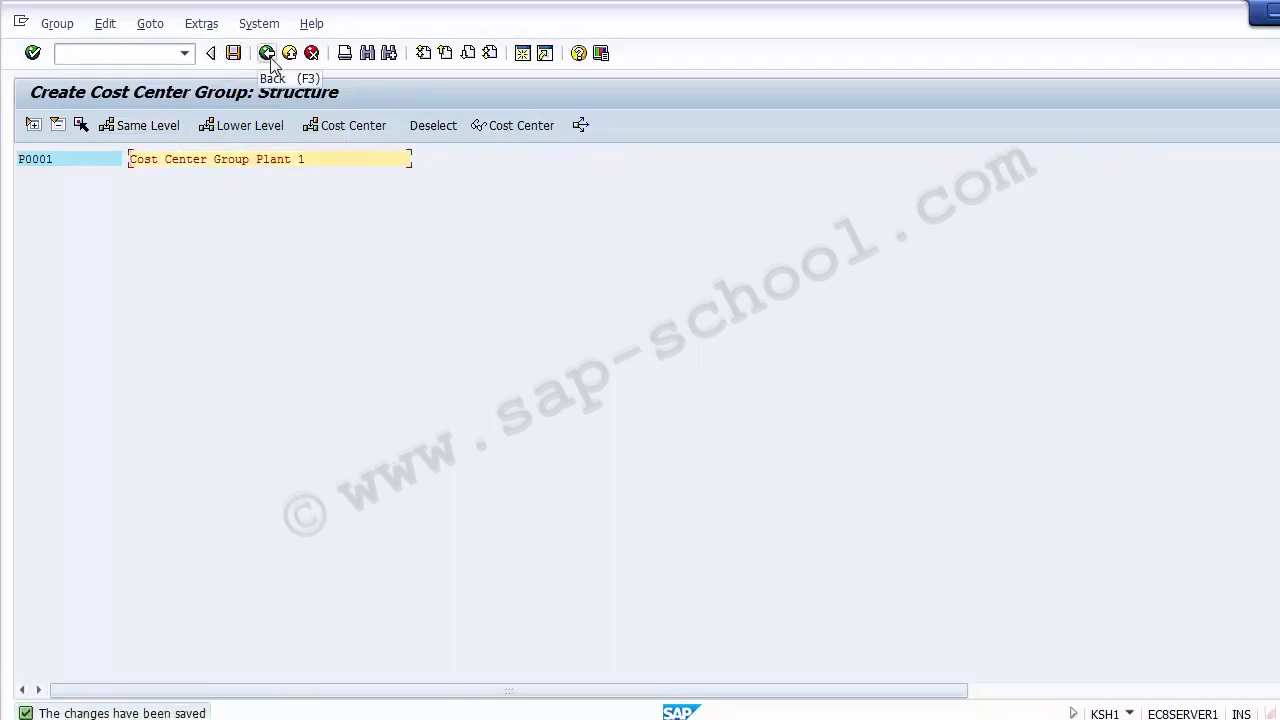
click(165, 135)
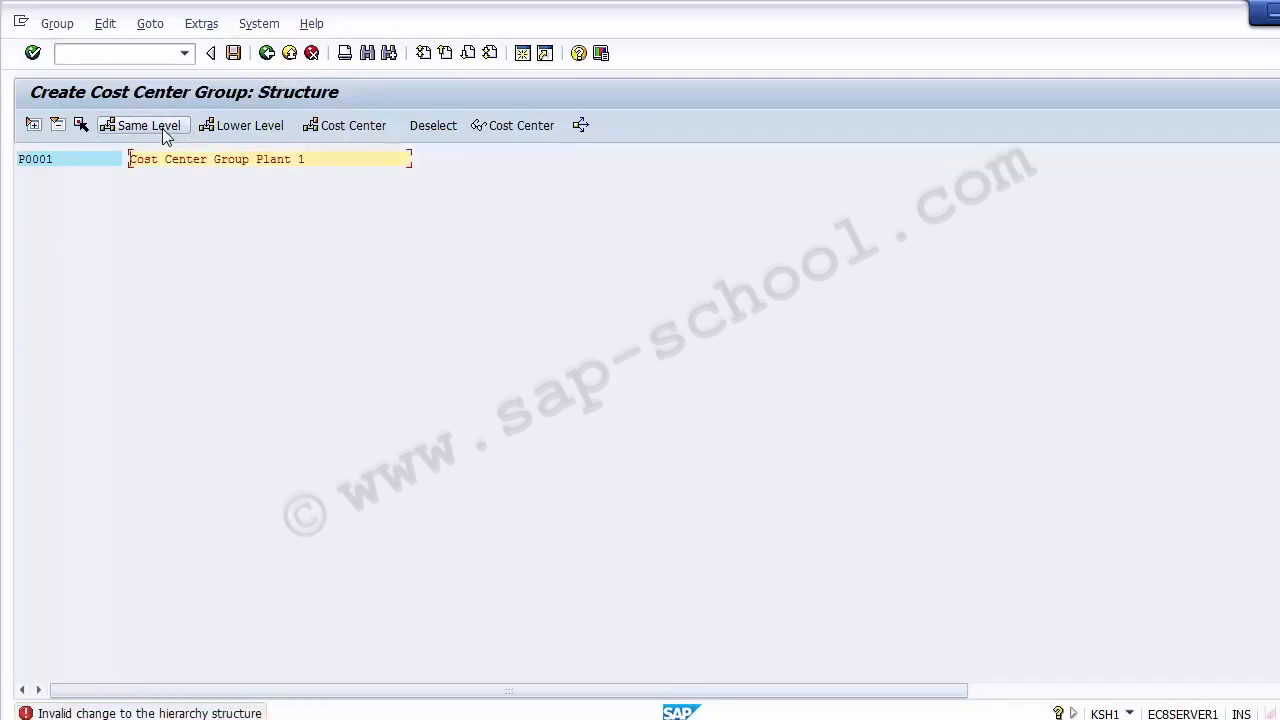
click(265, 54)
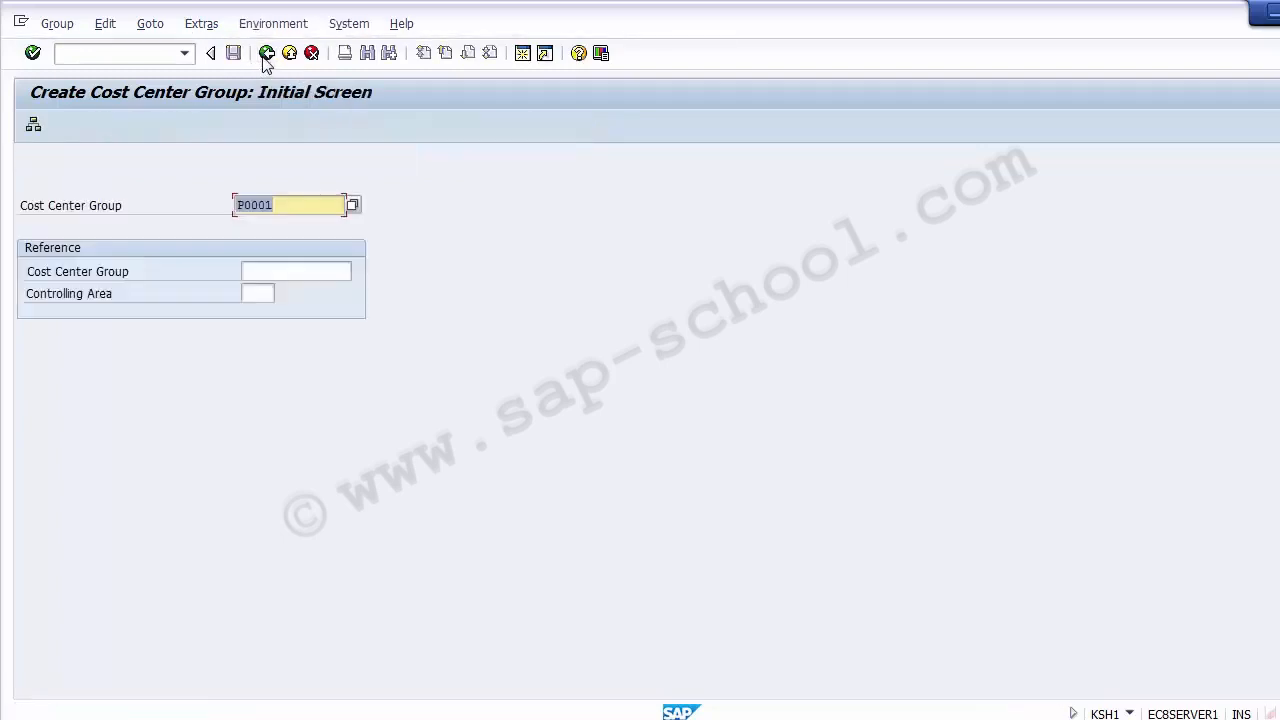
- Start creating a second cost center group named P0002
click(290, 208)
key(BackSpace)
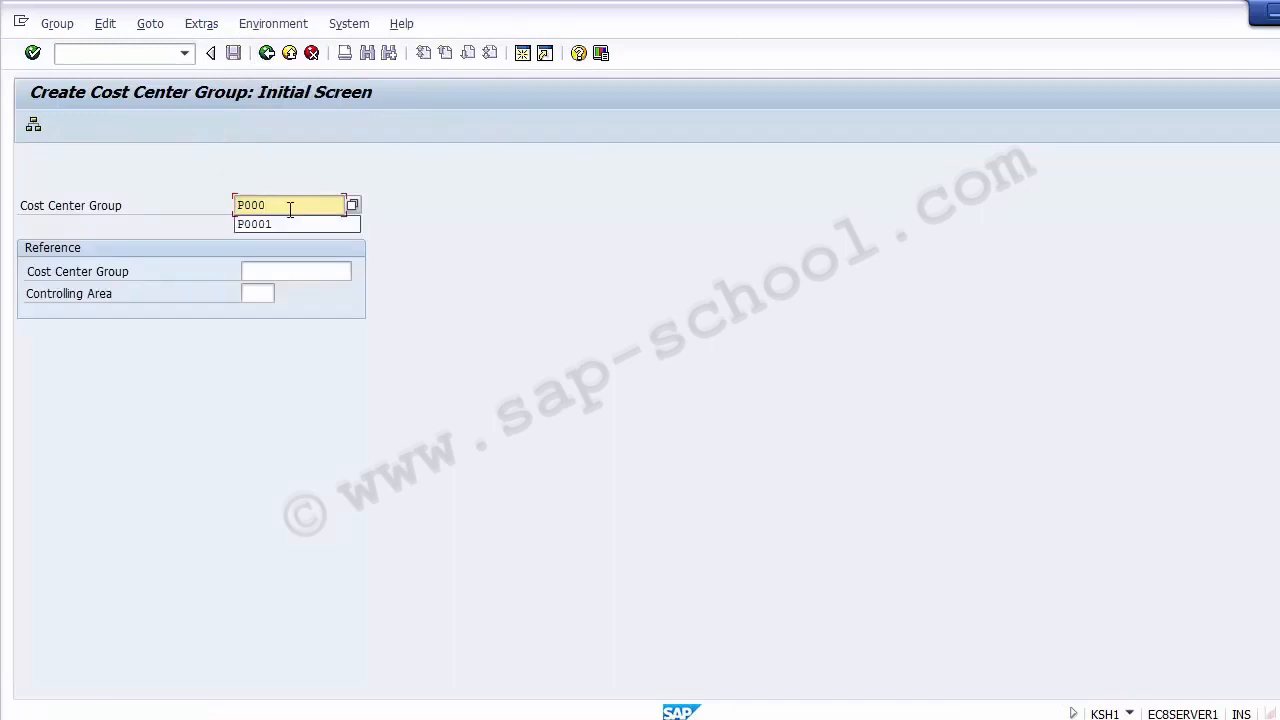
text(2)
key(Return)
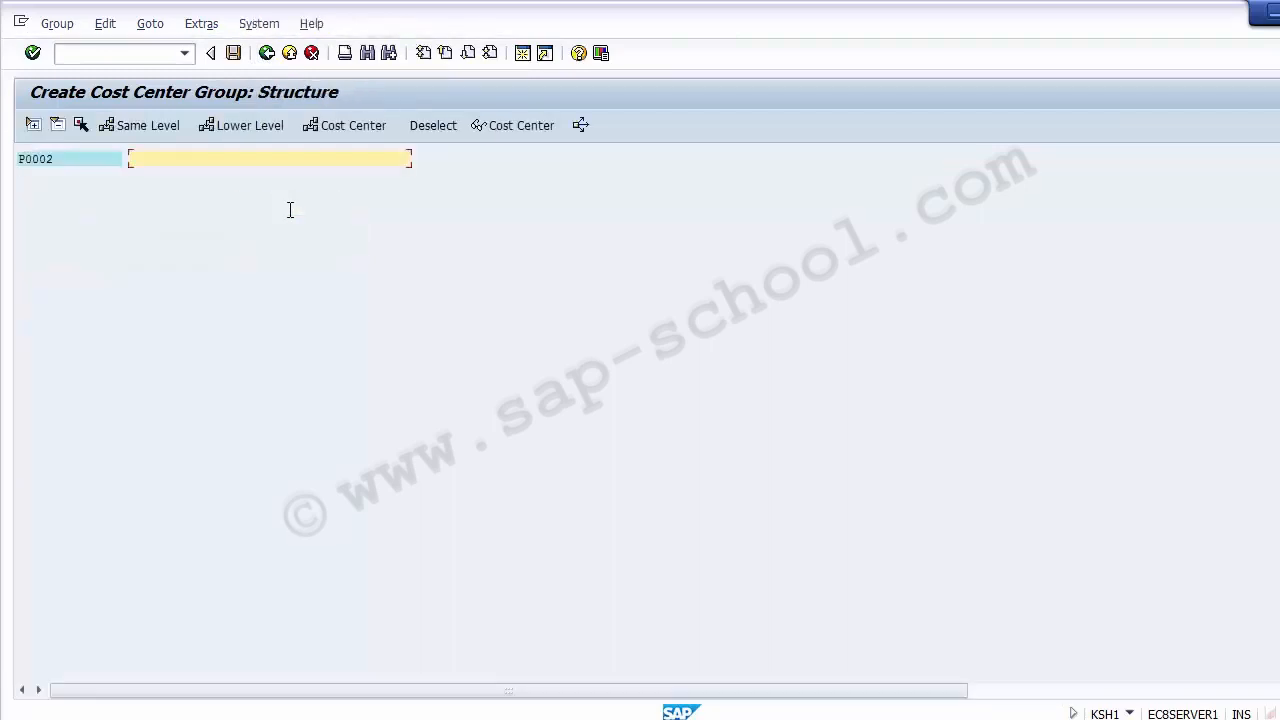
- Describe group P0002 as "Cost Center Group Plant 2" and save it while leaving the structure screen
click(86, 160)
click(145, 161)
text(Cost Center Group)
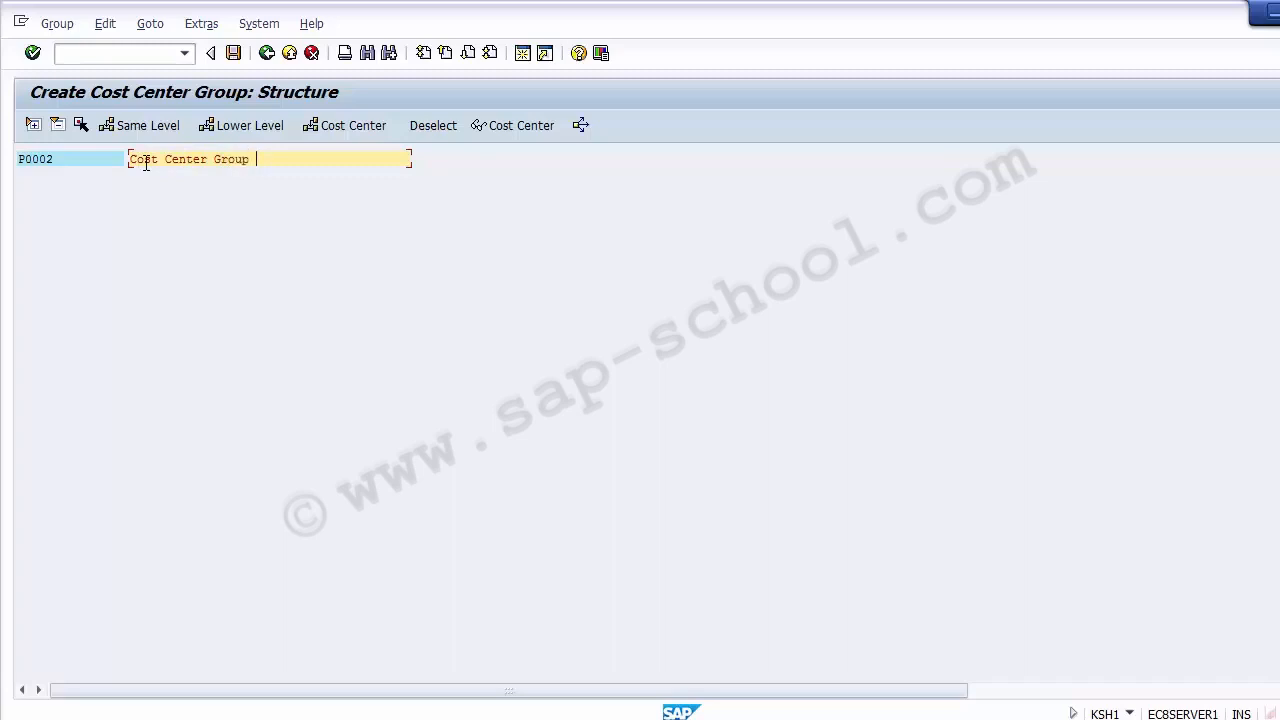
text( Pna)
key(BackSpace)
key(BackSpace)
key(BackSpace)
text(lan)
click(259, 61)
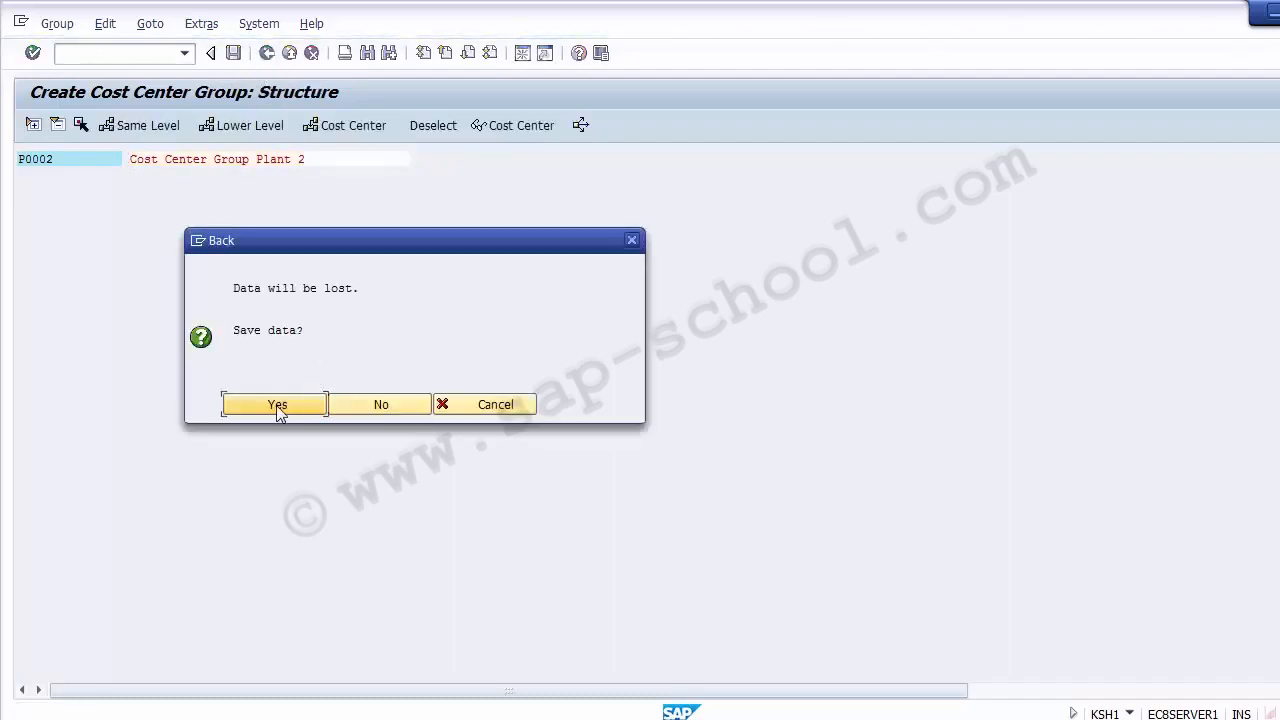
click(276, 405)
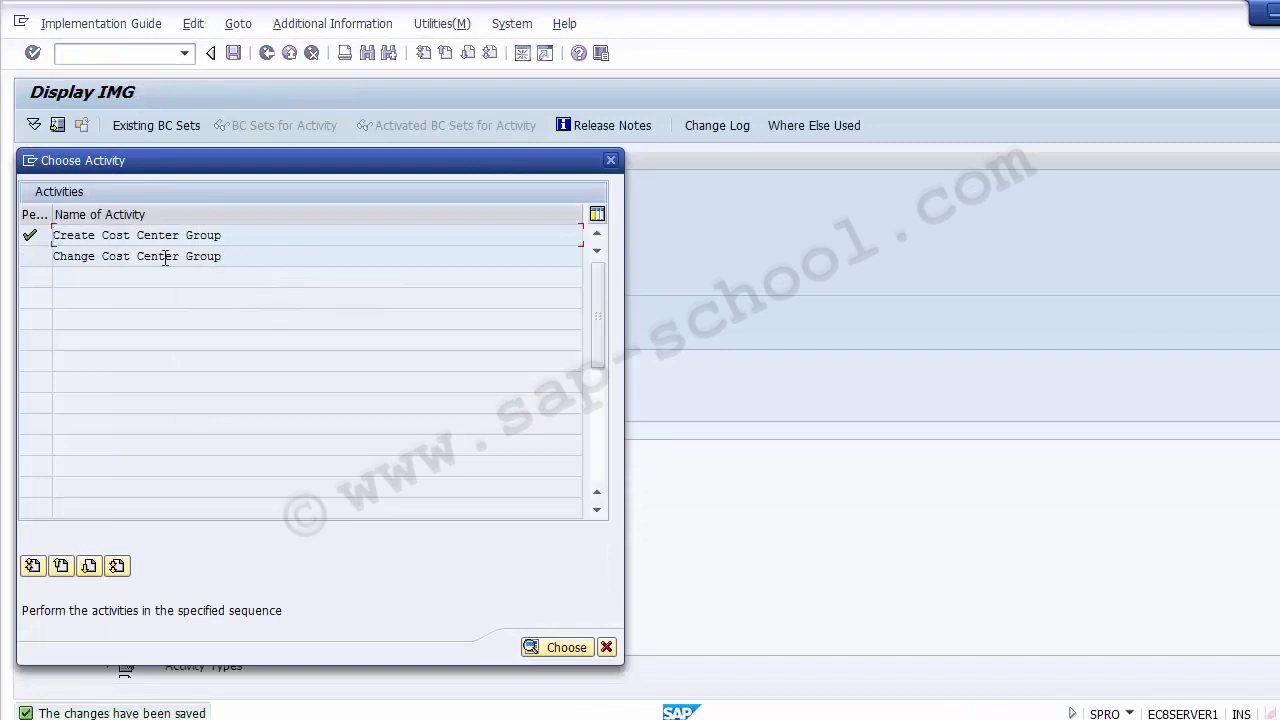
- Start the Change Cost Center Group activity and open the structure of group P0001
double_click(98, 257)
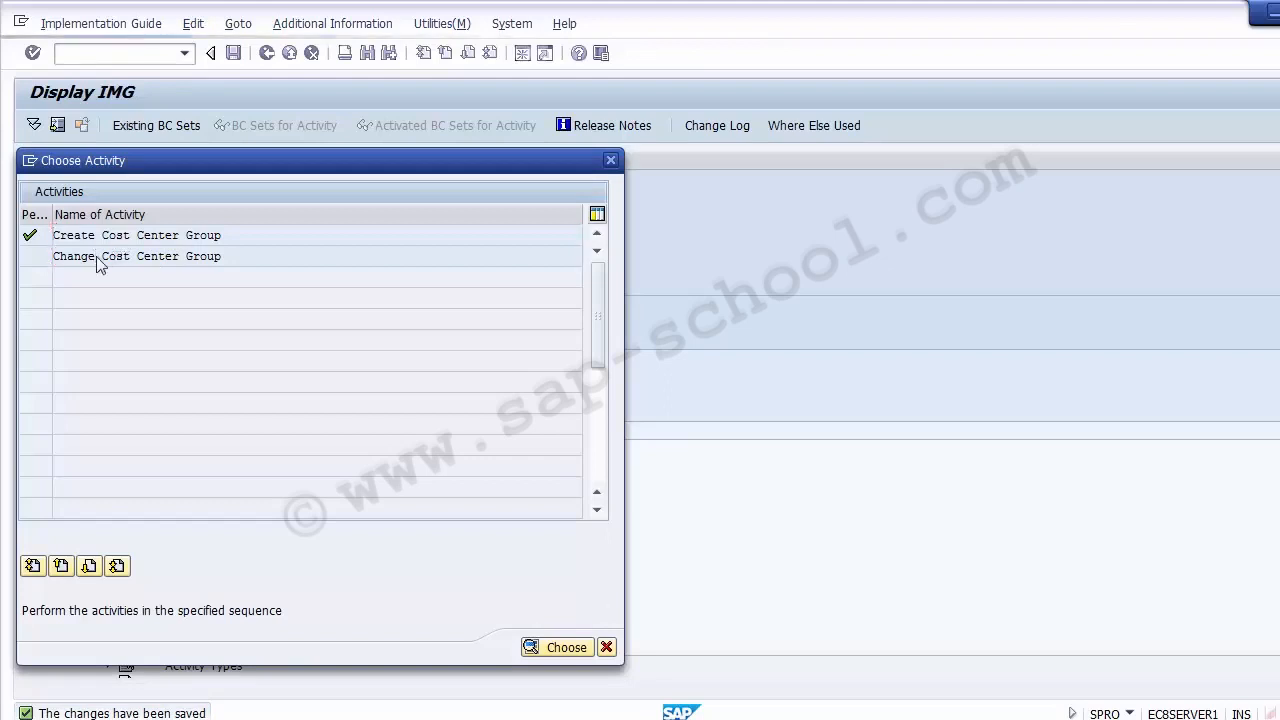
key(BackSpace)
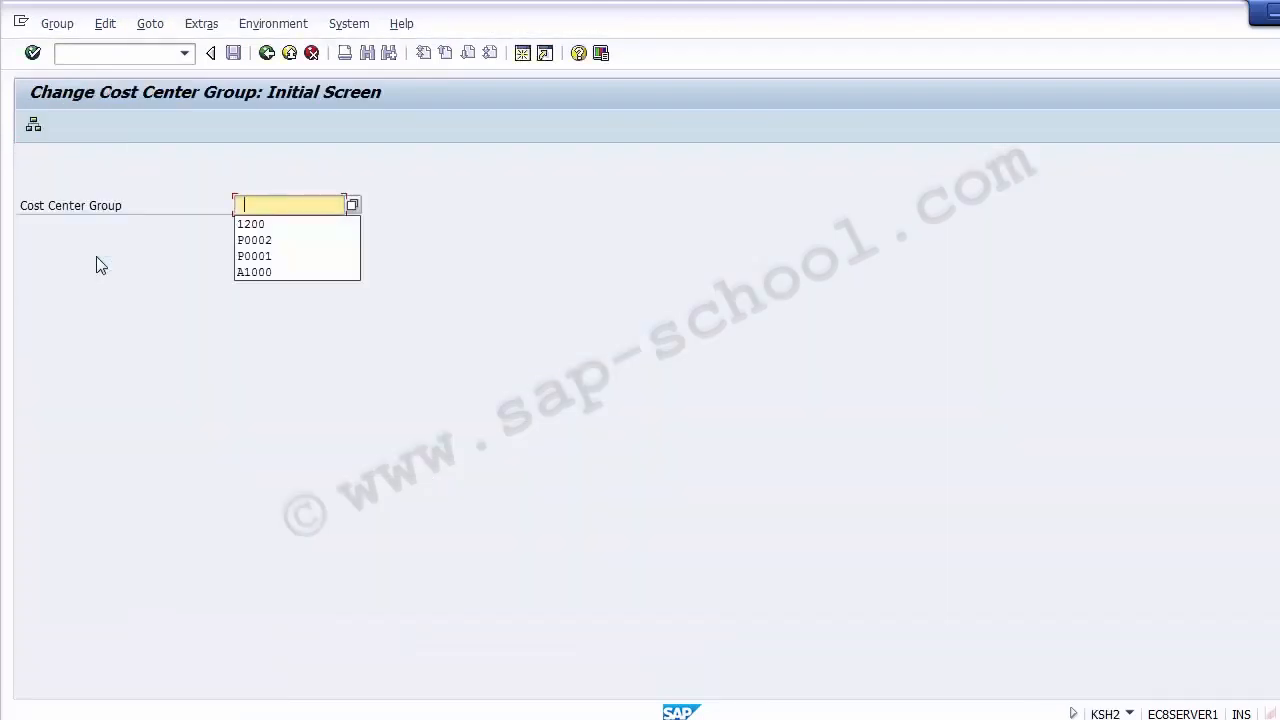
click(283, 257)
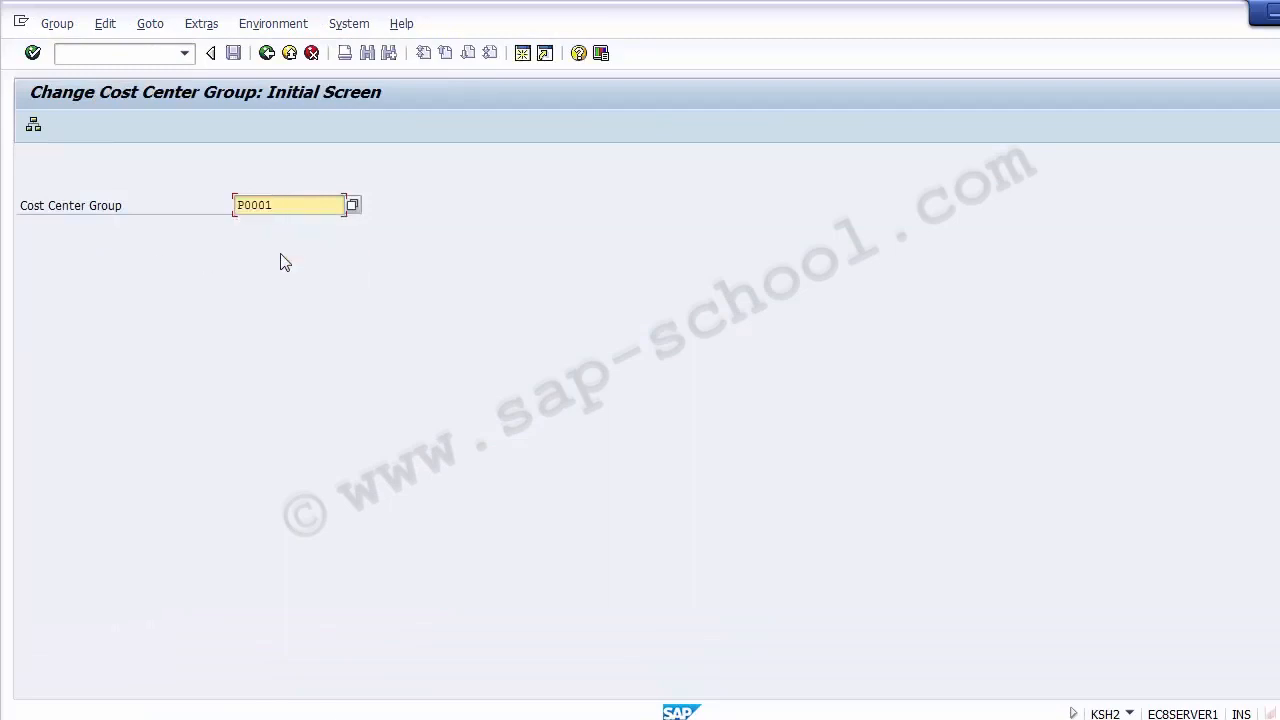
key(Return)
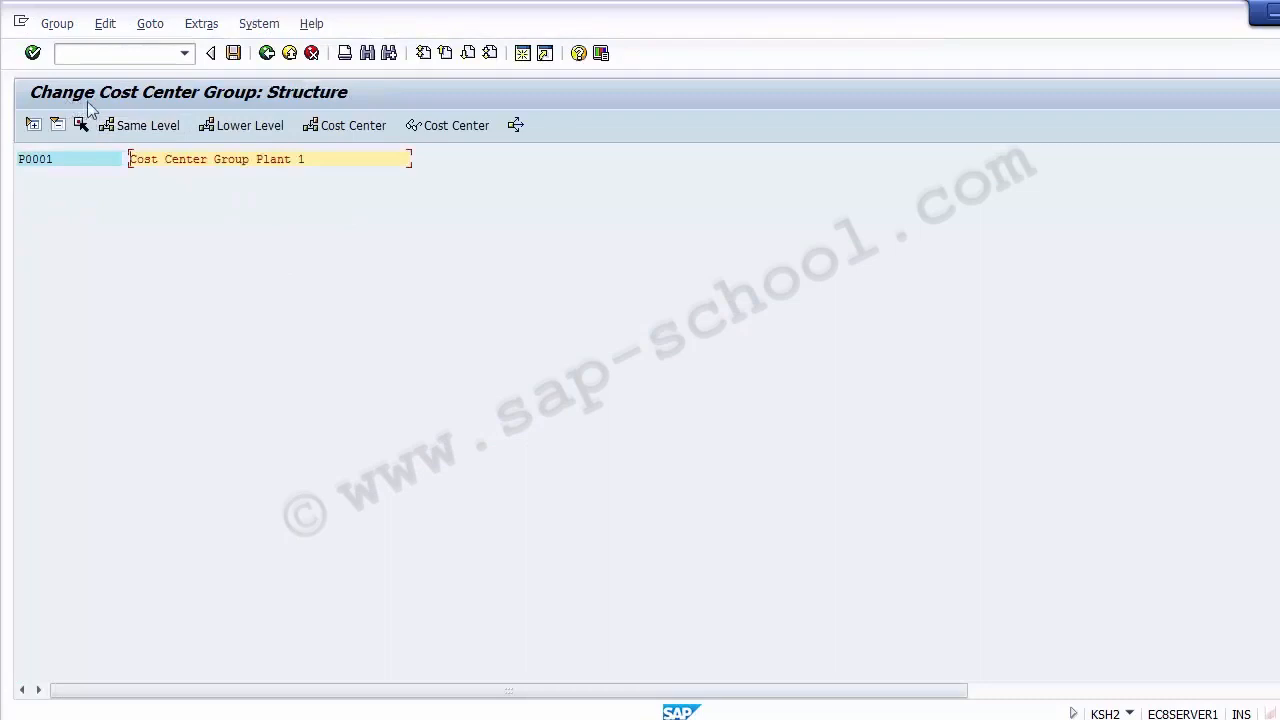
- Change the description of group P0001 to "Cost Center Group Plant - 1" and save the group
click(74, 160)
click(314, 162)
text(-)
click(233, 53)
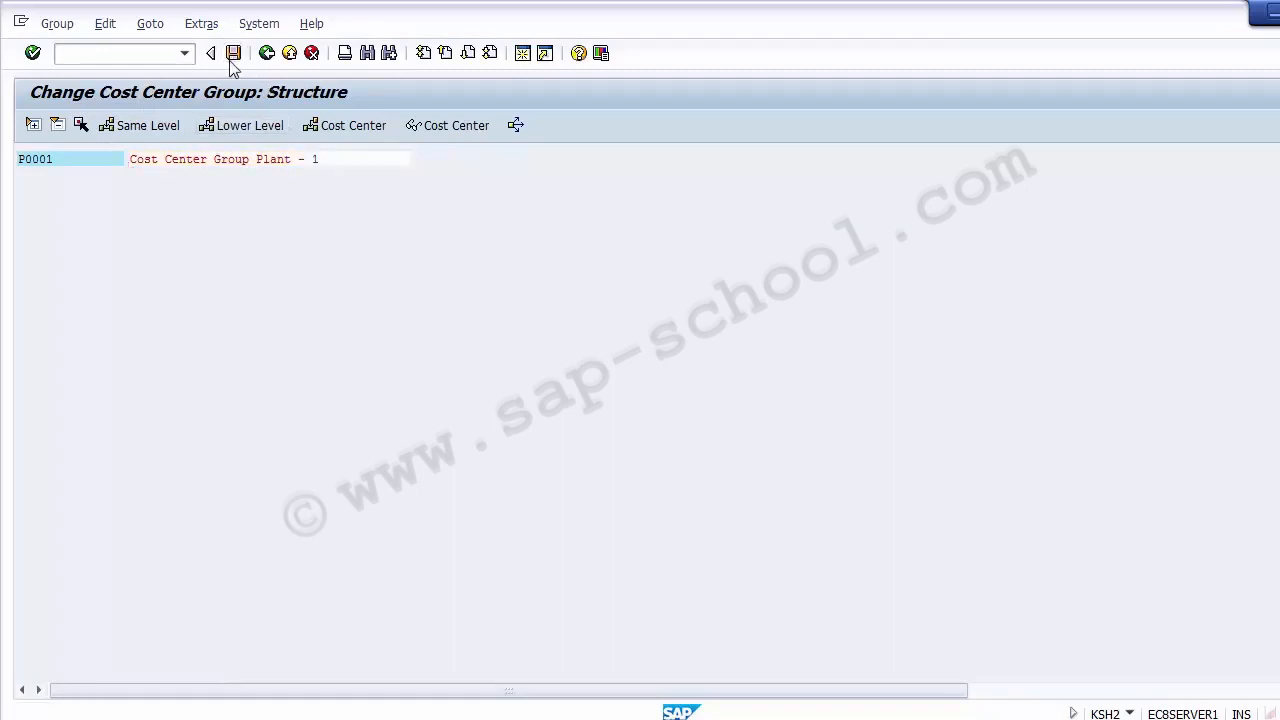
click(85, 166)
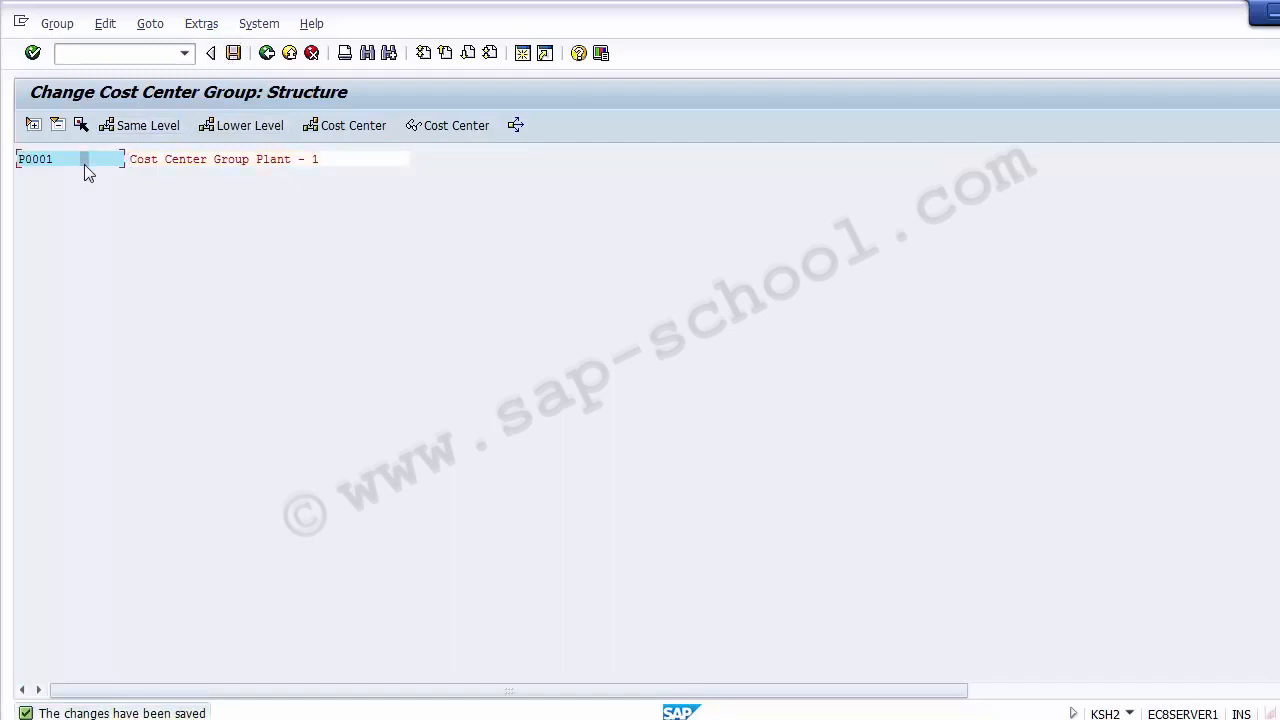
- Switch to the Excel worksheet and fill the Plant 1 production cost center cell B9 with light green
key(alt+Tab)
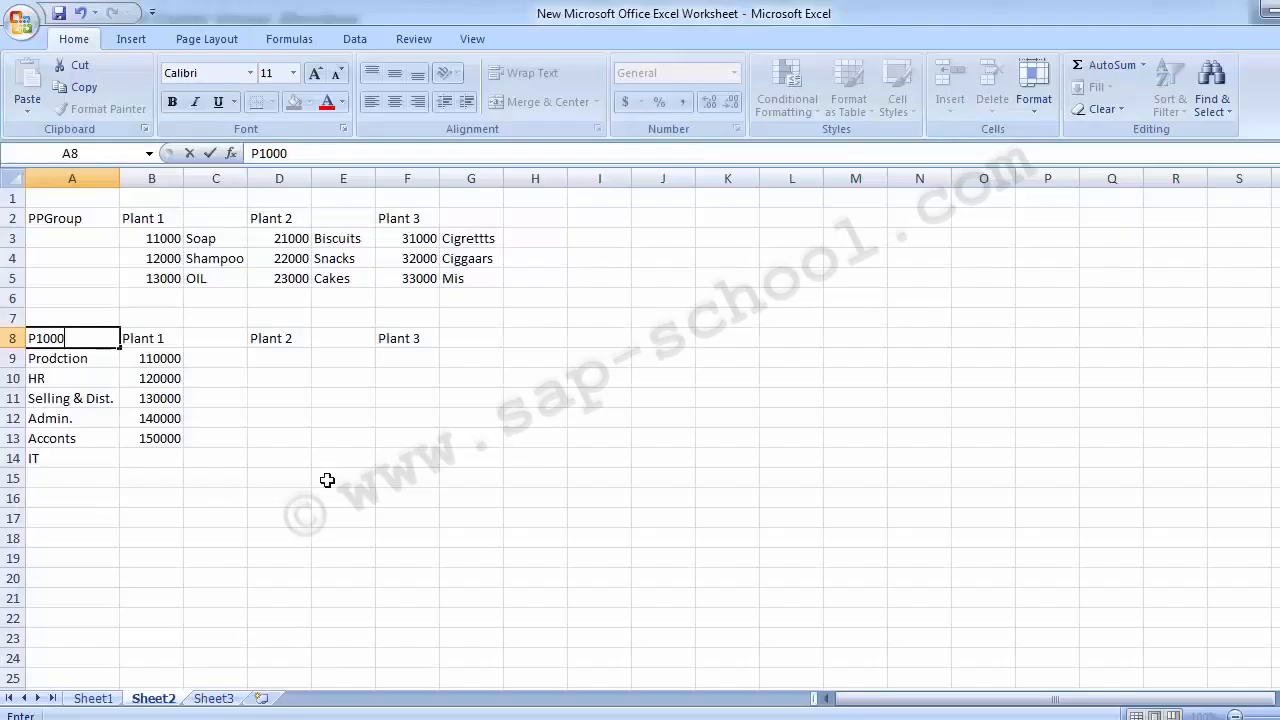
click(146, 366)
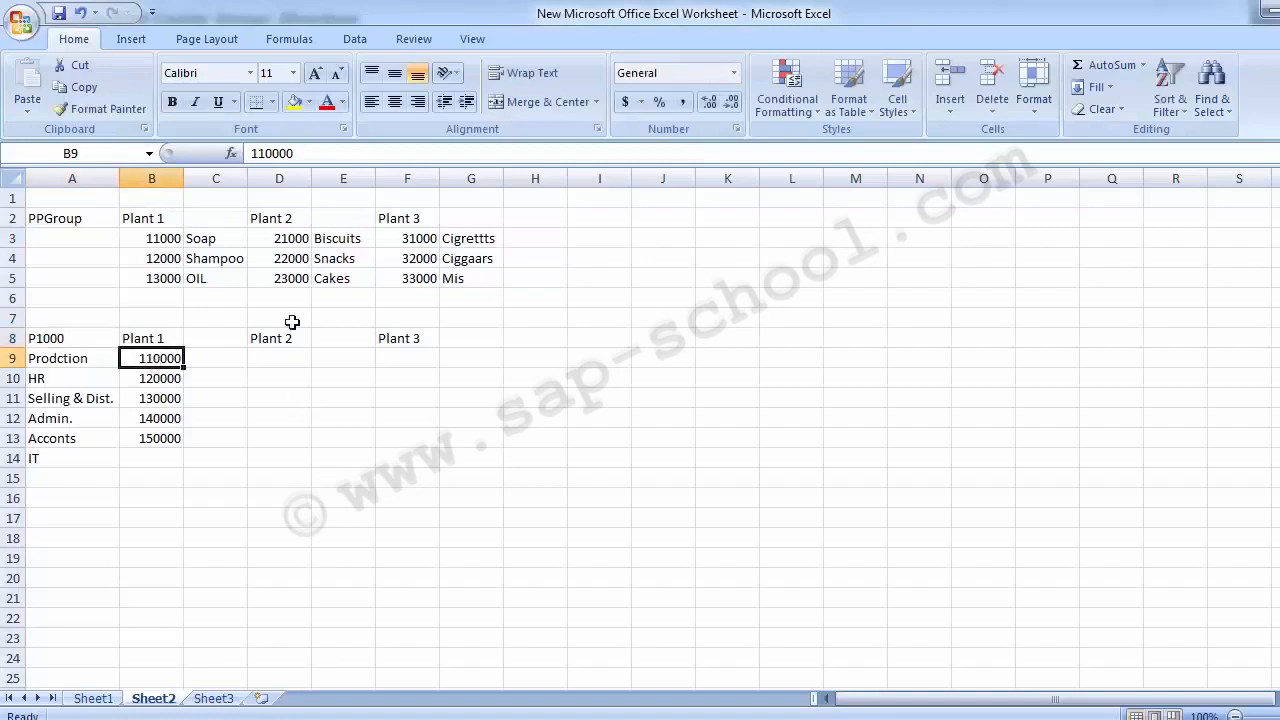
click(308, 103)
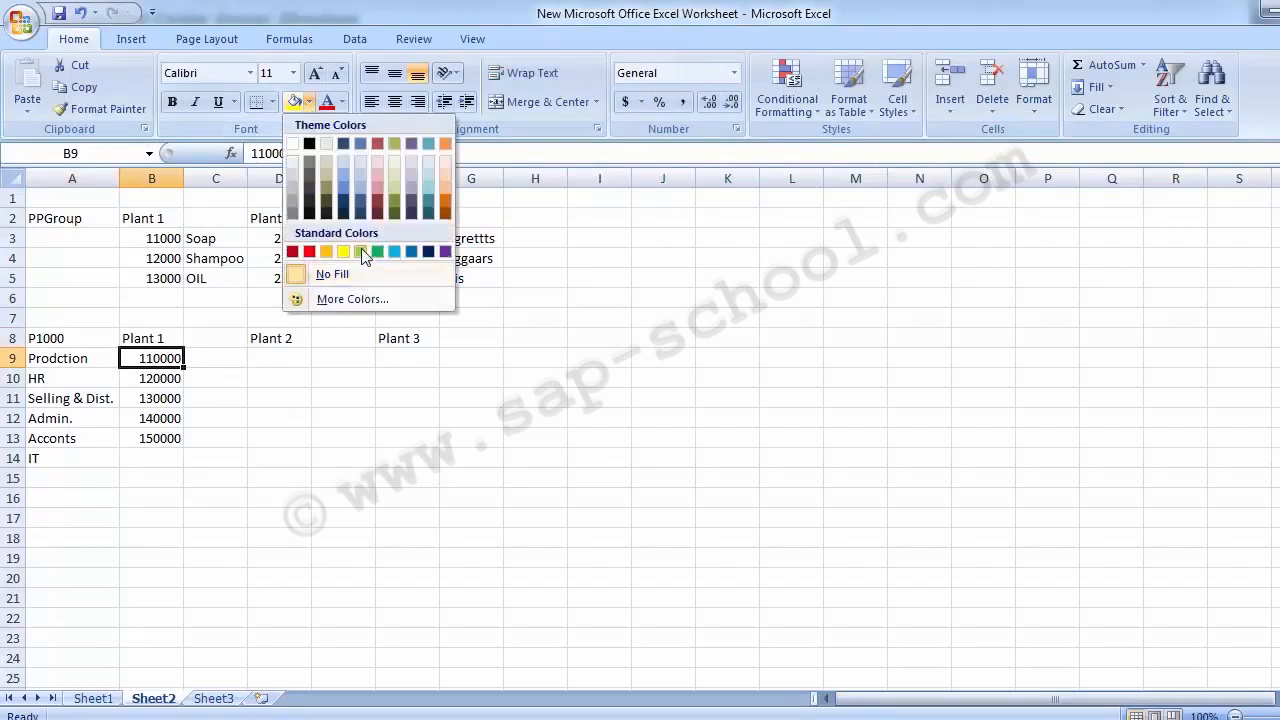
click(360, 251)
click(203, 370)
click(152, 364)
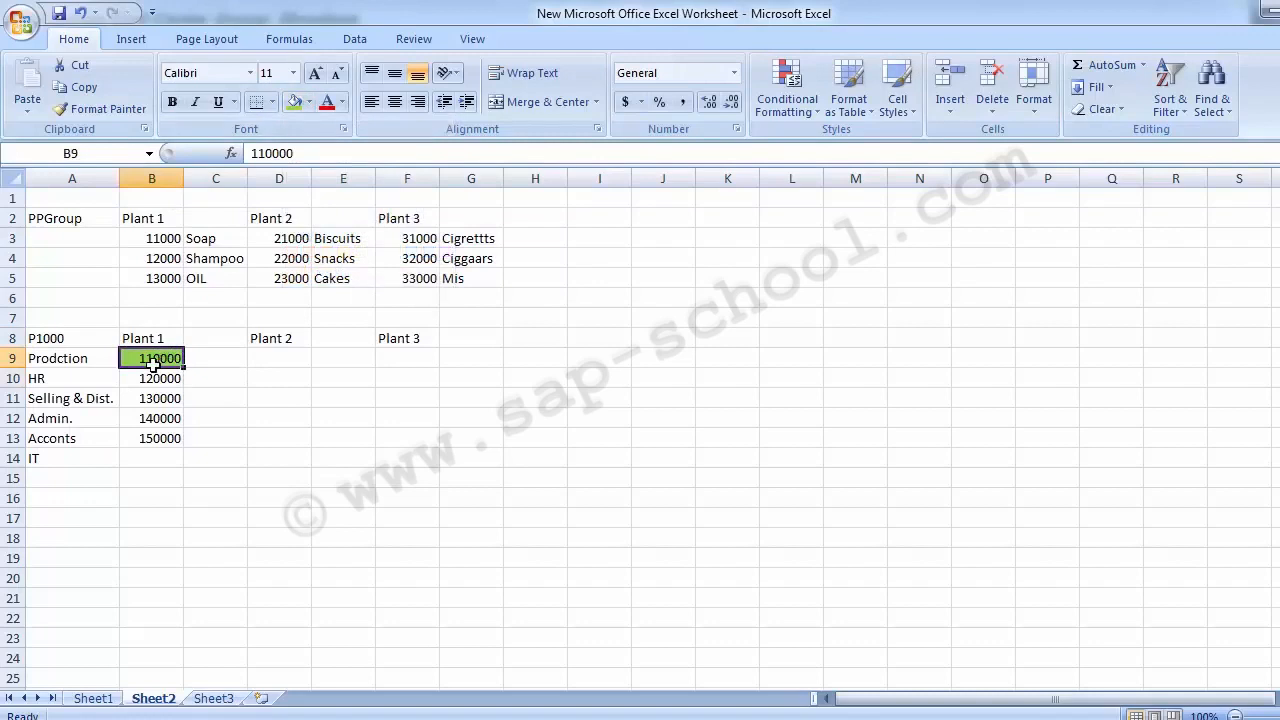
- Fill group cell A8 with the same light green and change its entry to P0001
click(60, 342)
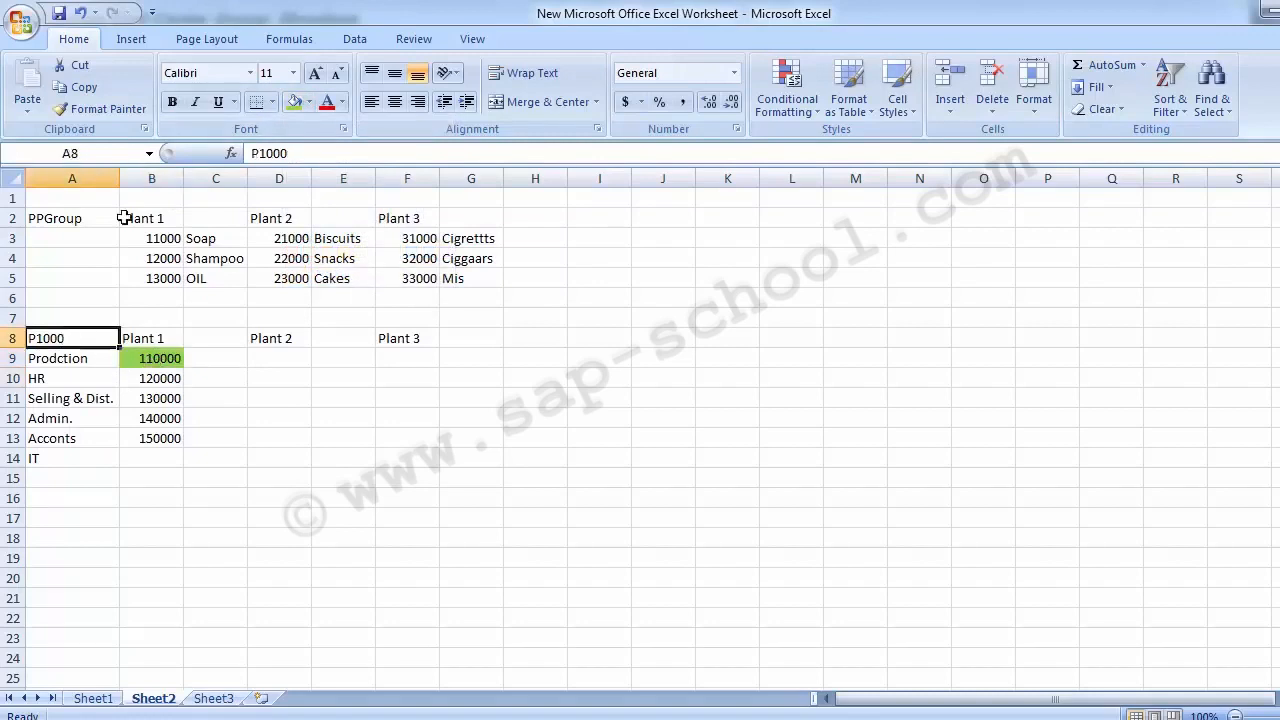
click(294, 104)
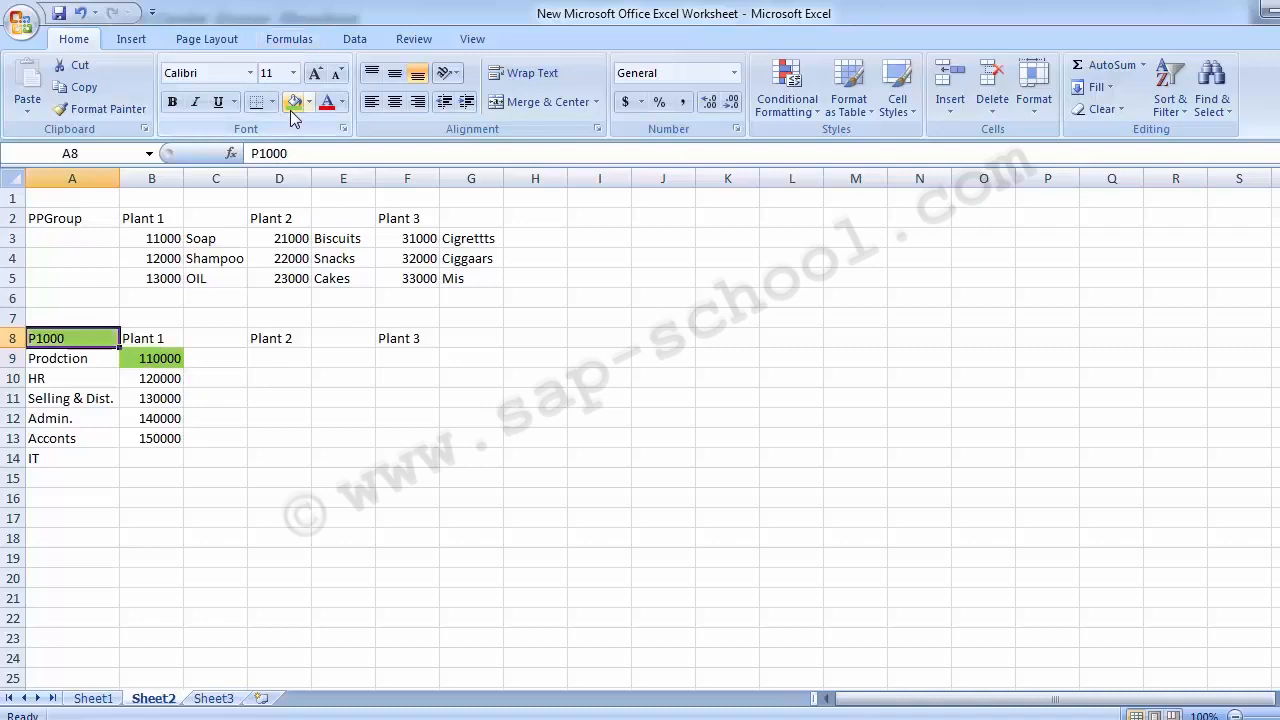
text(P001)
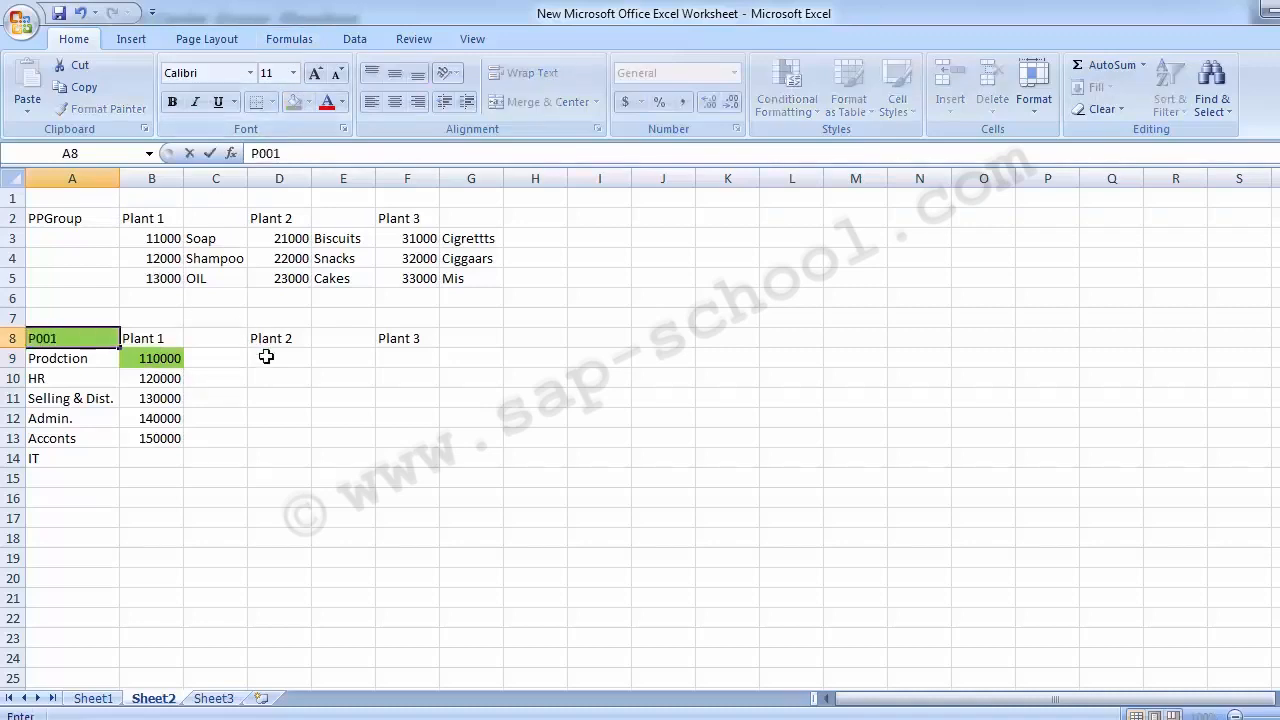
key(BackSpace)
text(01)
key(Return)
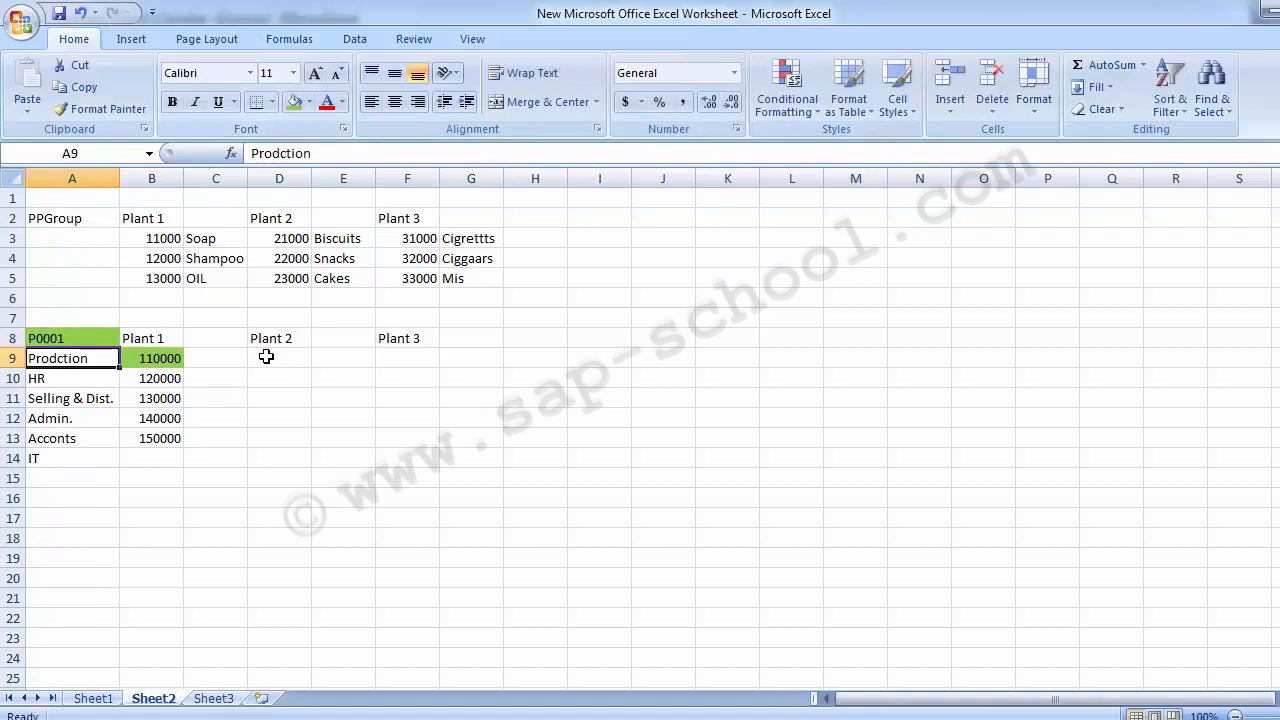
click(93, 343)
click(145, 360)
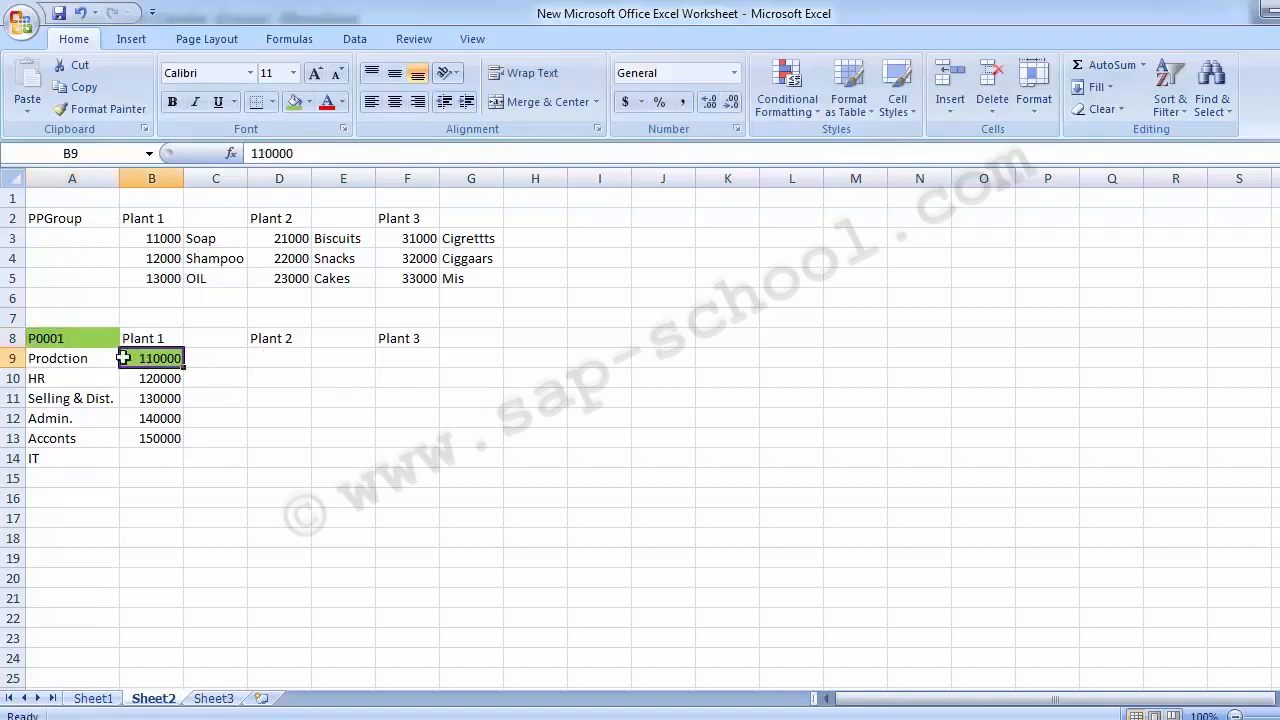
click(88, 337)
- Return to SAP, try to insert a lower-level group and a cost center under P0001, and leave without saving
key(alt+Tab)
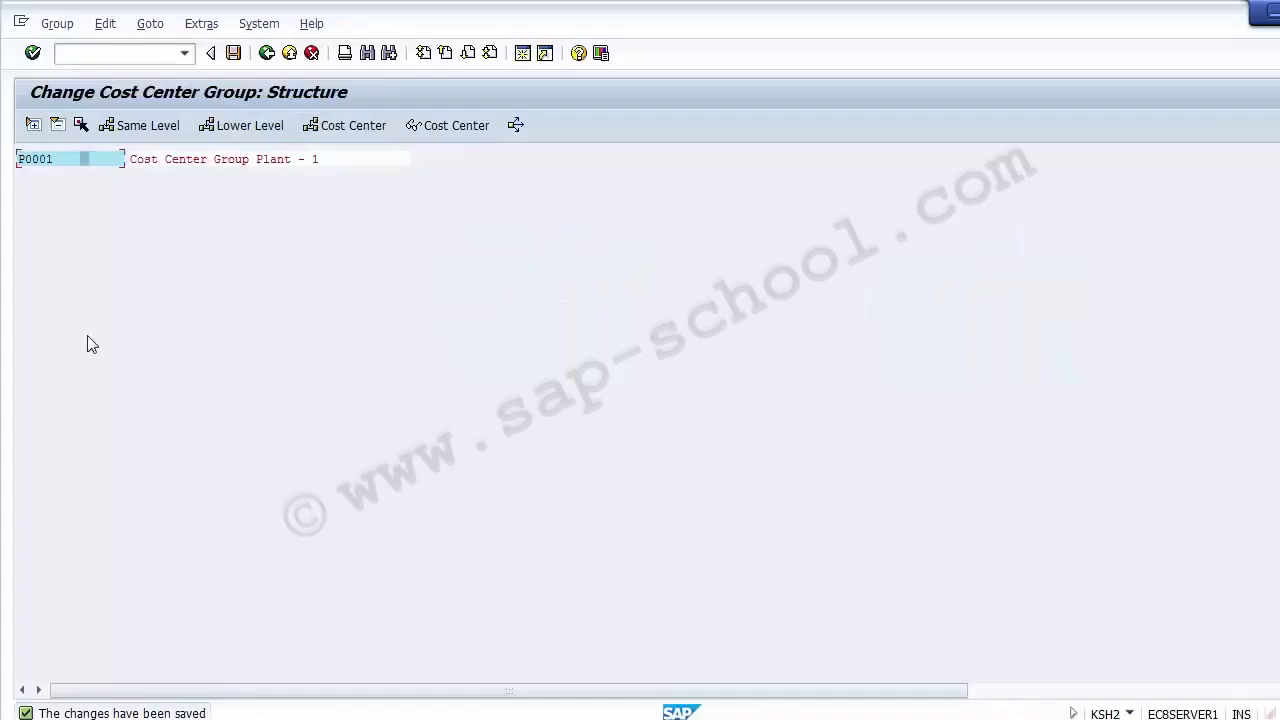
click(196, 157)
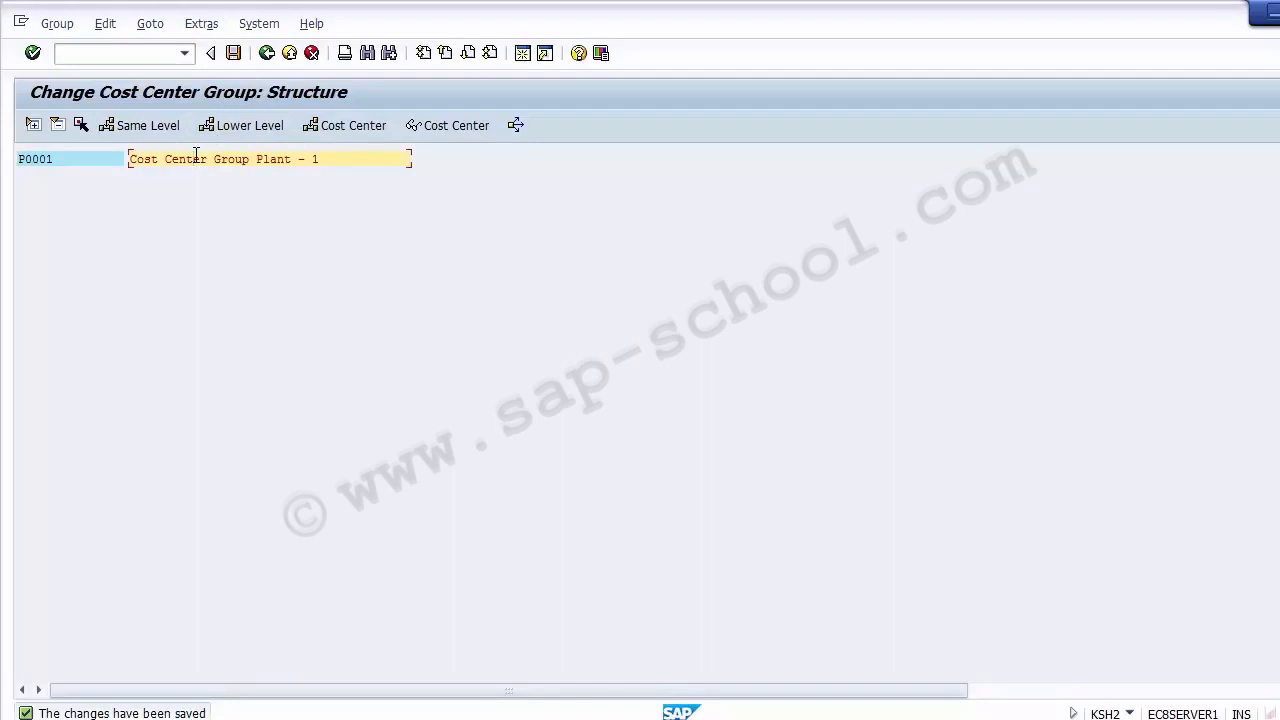
click(252, 134)
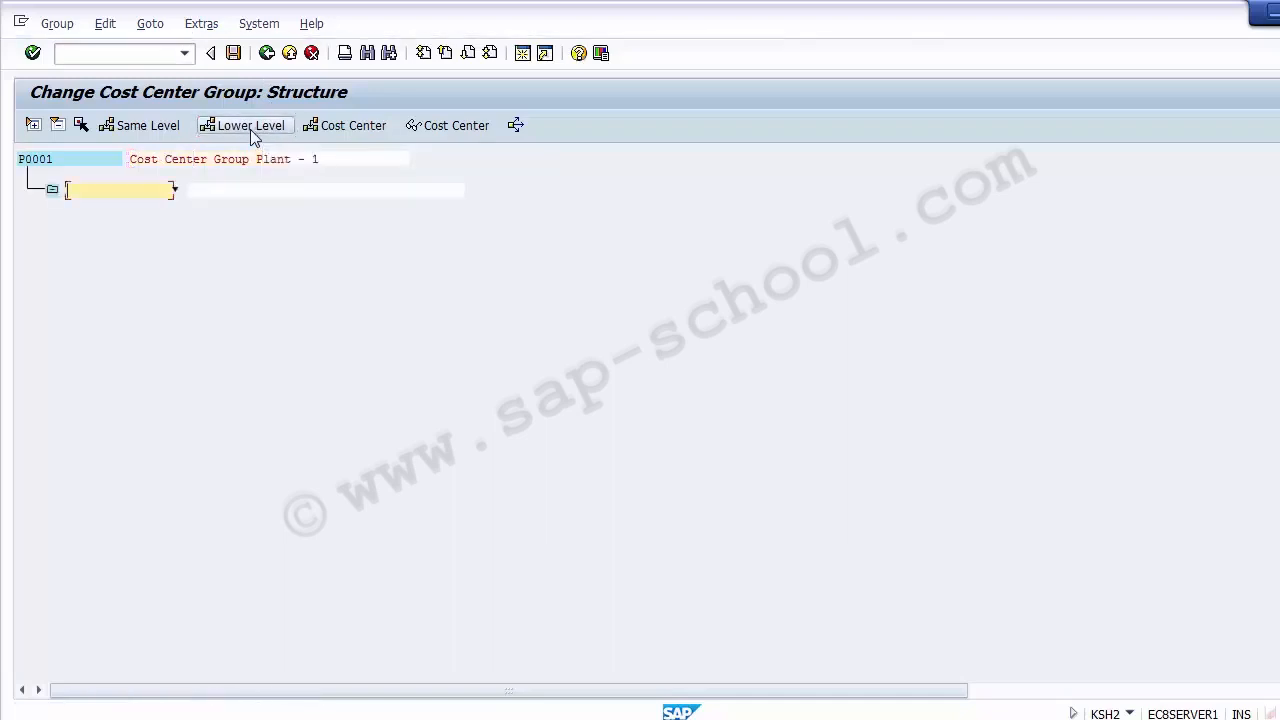
click(218, 160)
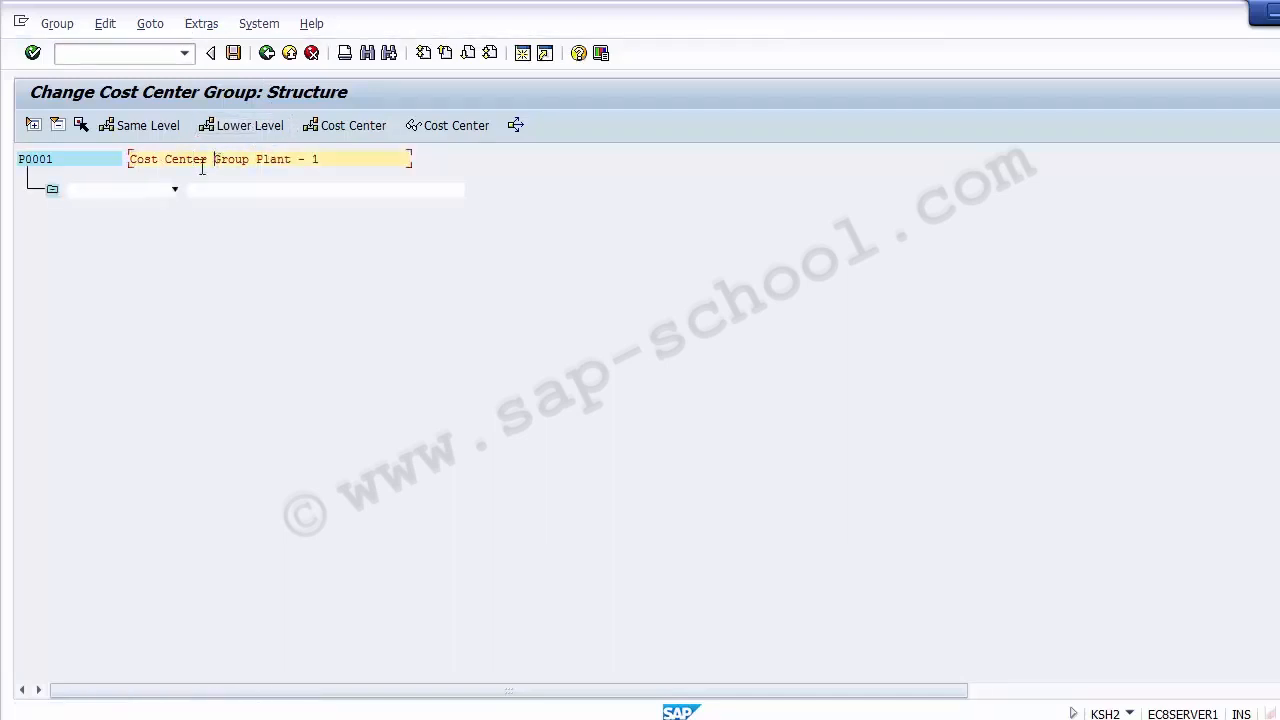
click(142, 189)
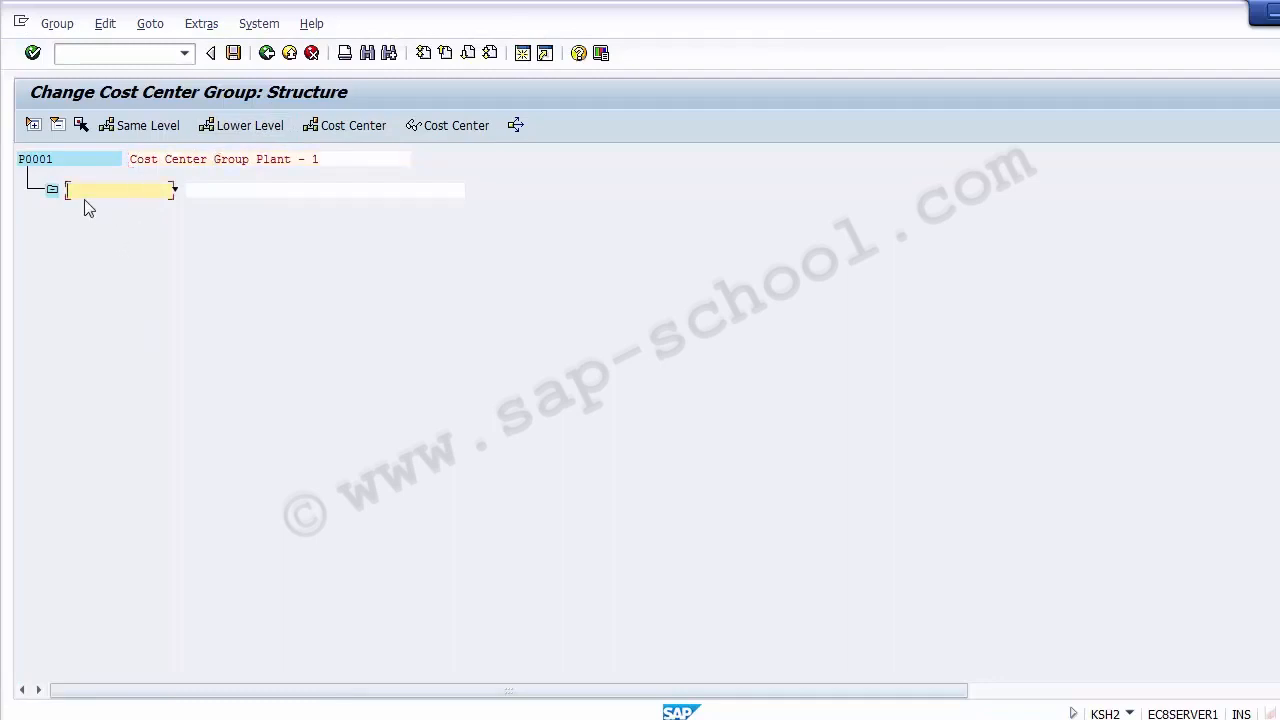
click(320, 128)
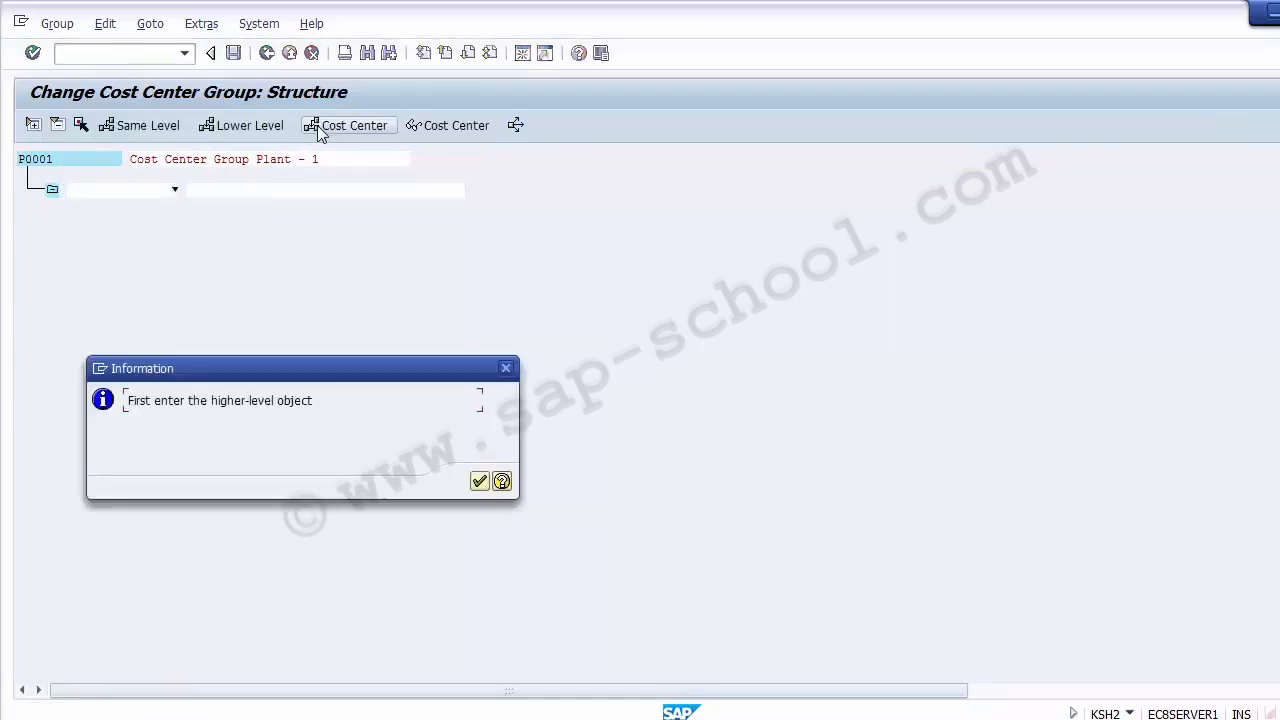
click(480, 481)
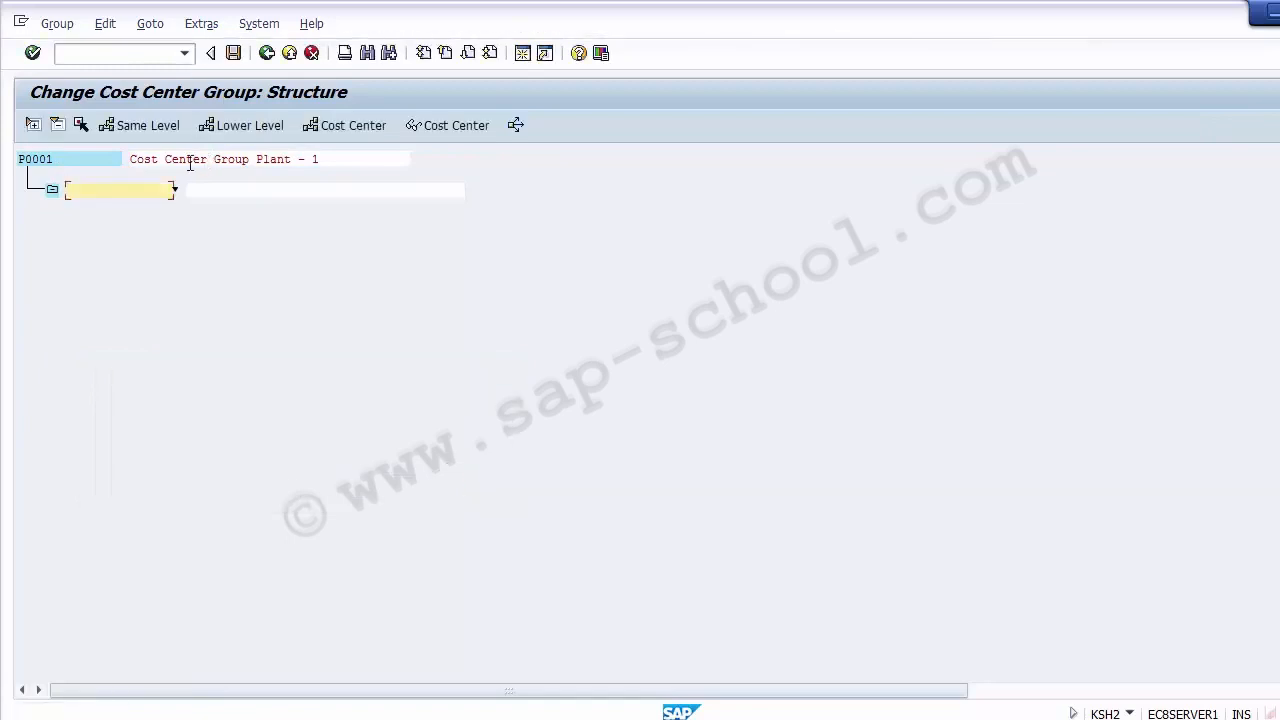
click(267, 53)
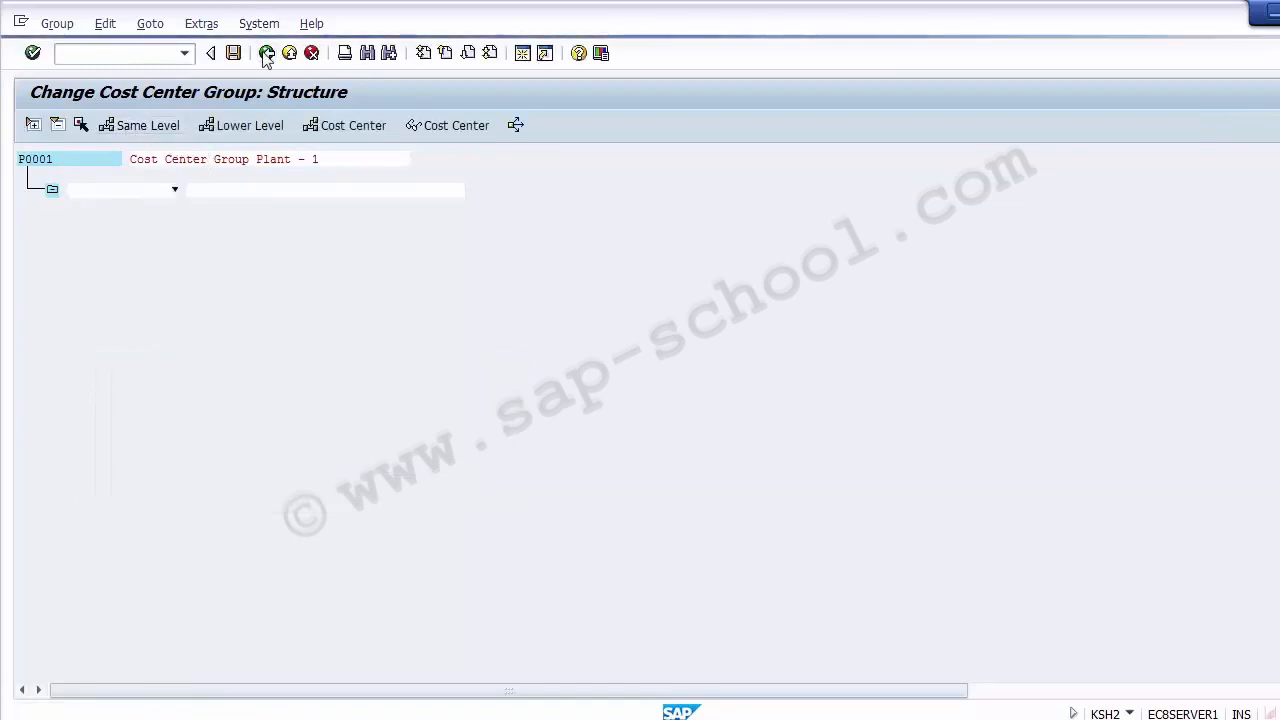
click(371, 405)
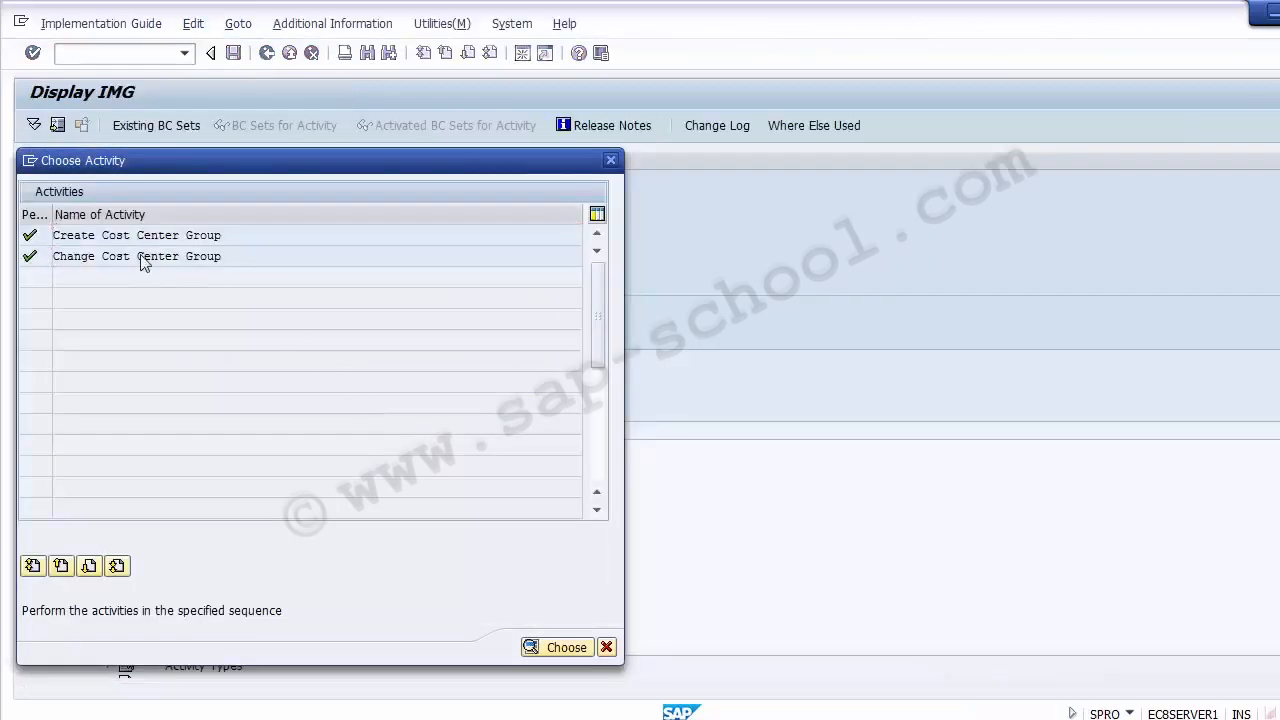
- Reopen cost center group P0001 for changing and insert blank cost center rows directly beneath it
double_click(143, 257)
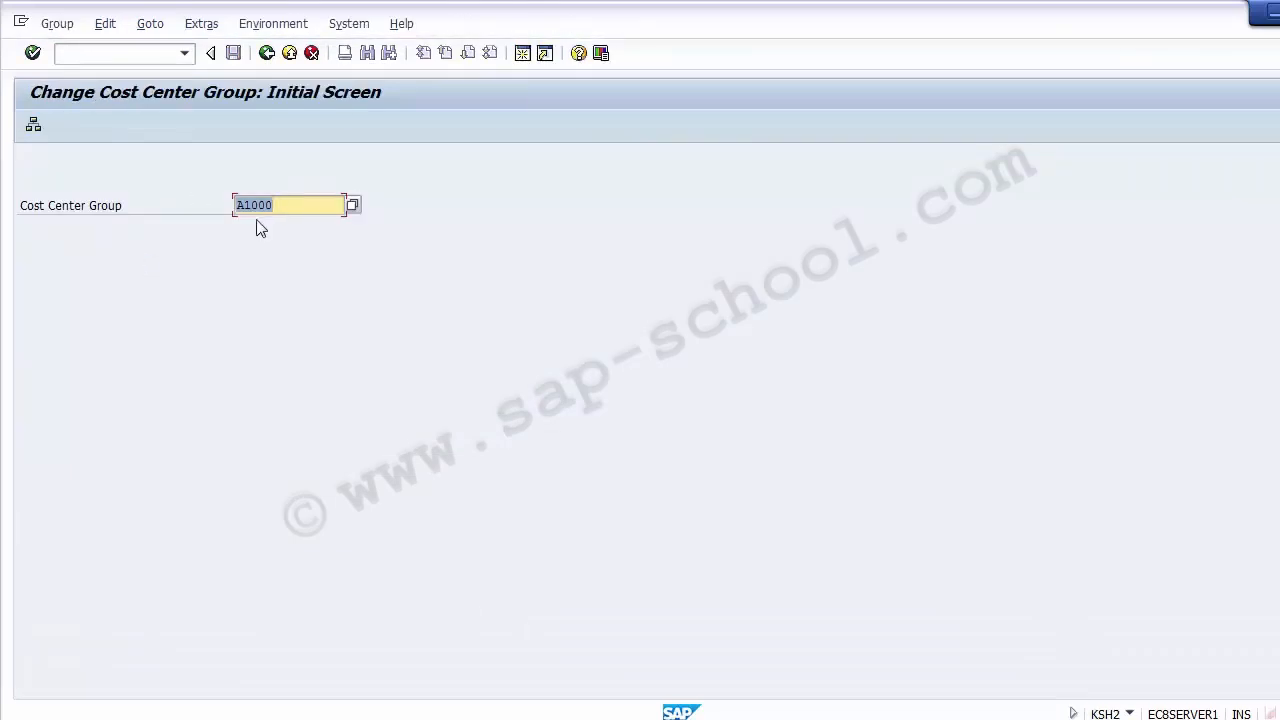
key(BackSpace)
key(Down)
key(Return)
key(Return)
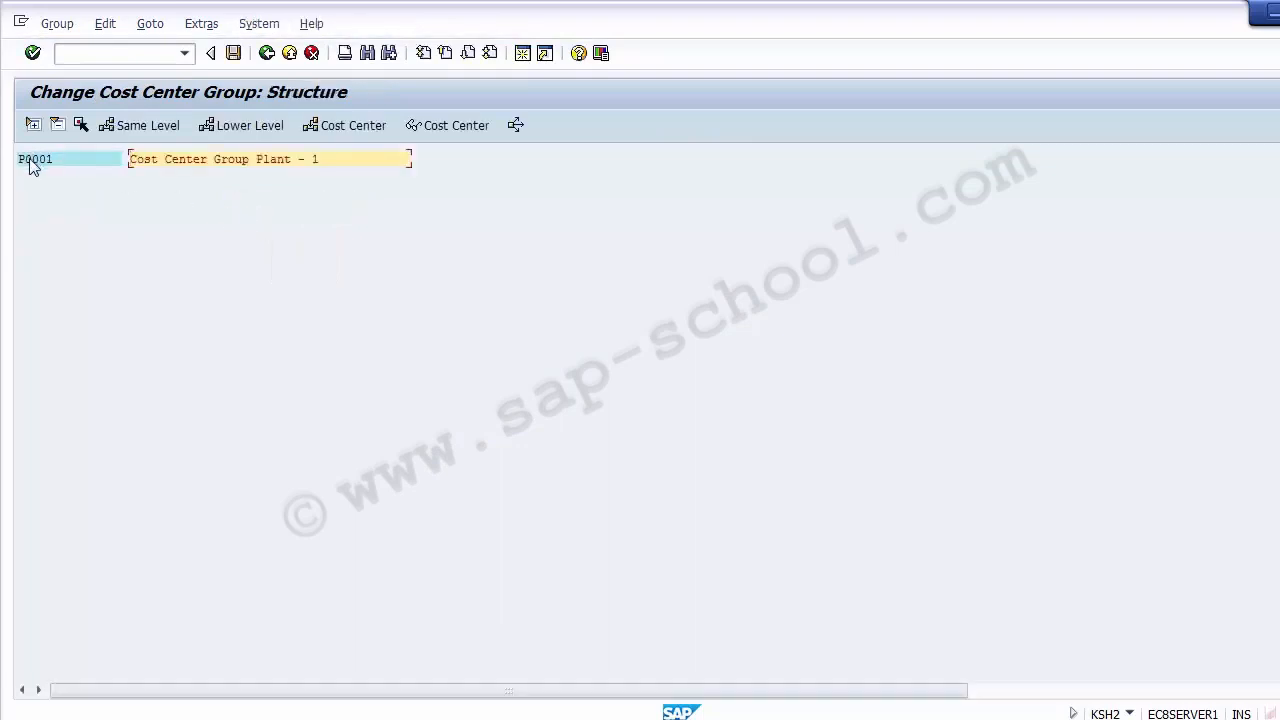
click(33, 162)
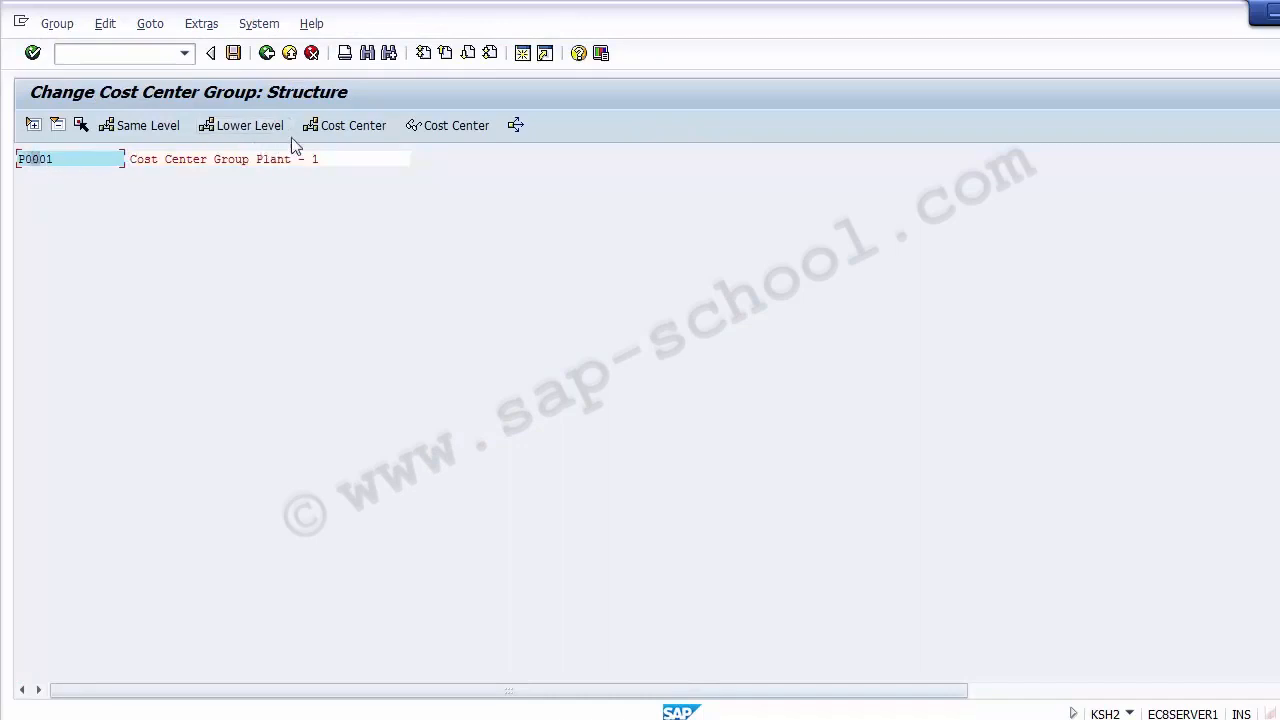
click(335, 125)
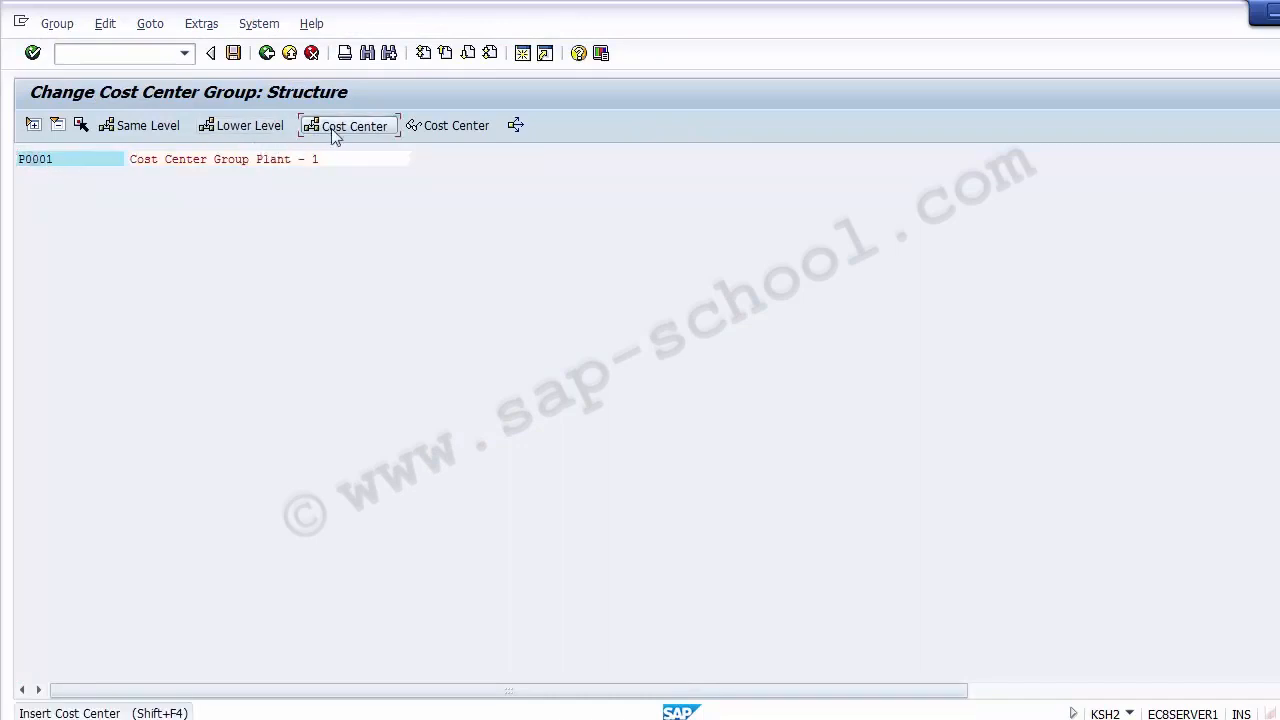
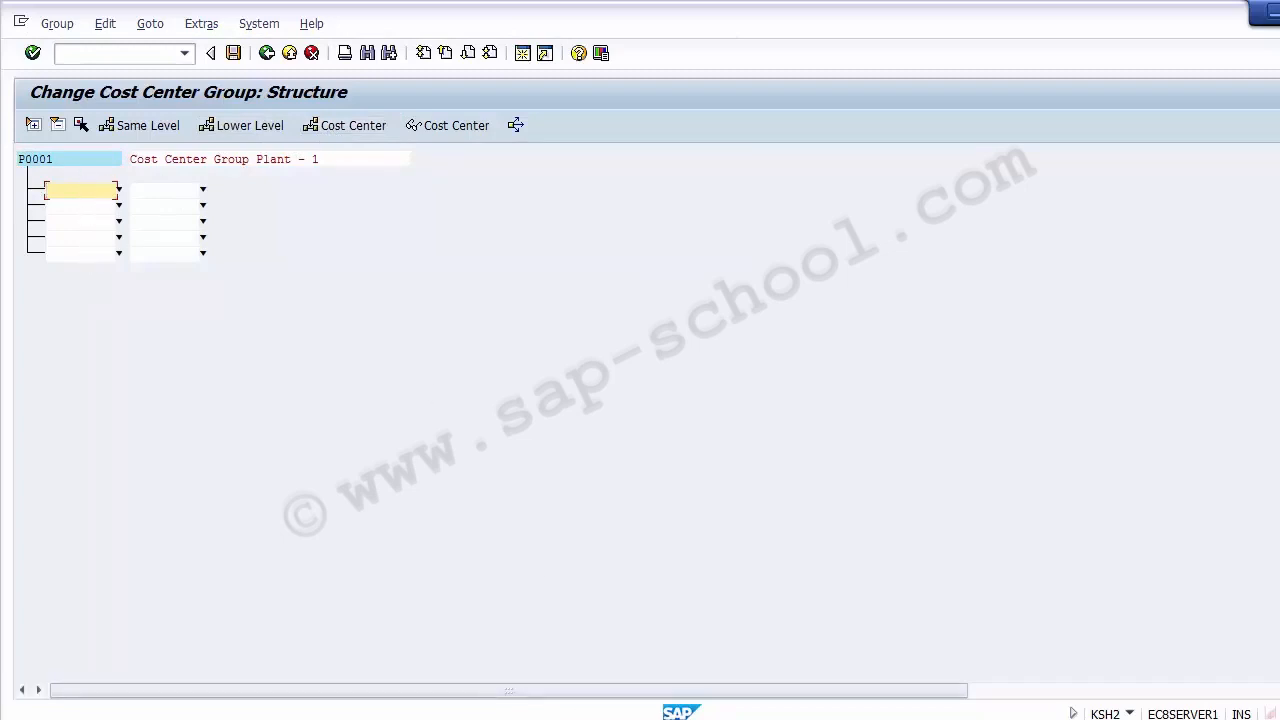
- Copy cost center 110000 from cell B9 of the Excel worksheet into the first row under P0001 in SAP
click(300, 718)
click(145, 358)
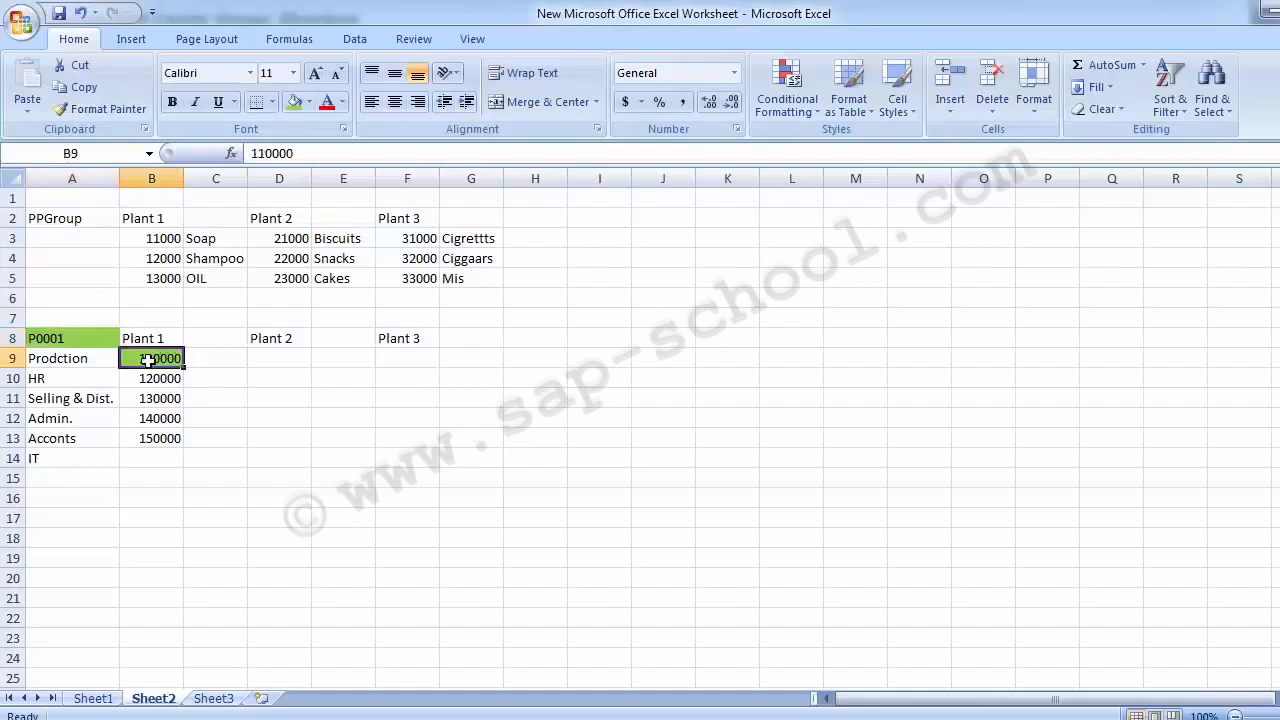
key(ctrl+c)
key(alt+Tab)
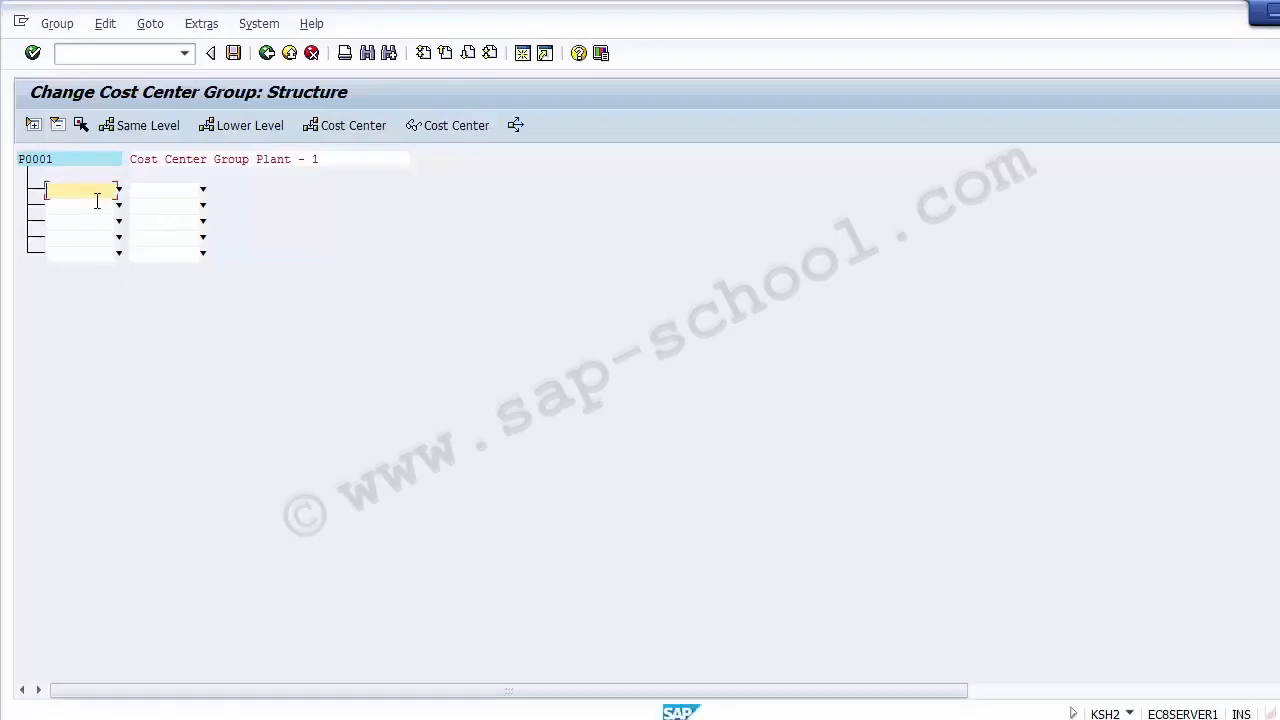
key(ctrl+v)
click(178, 158)
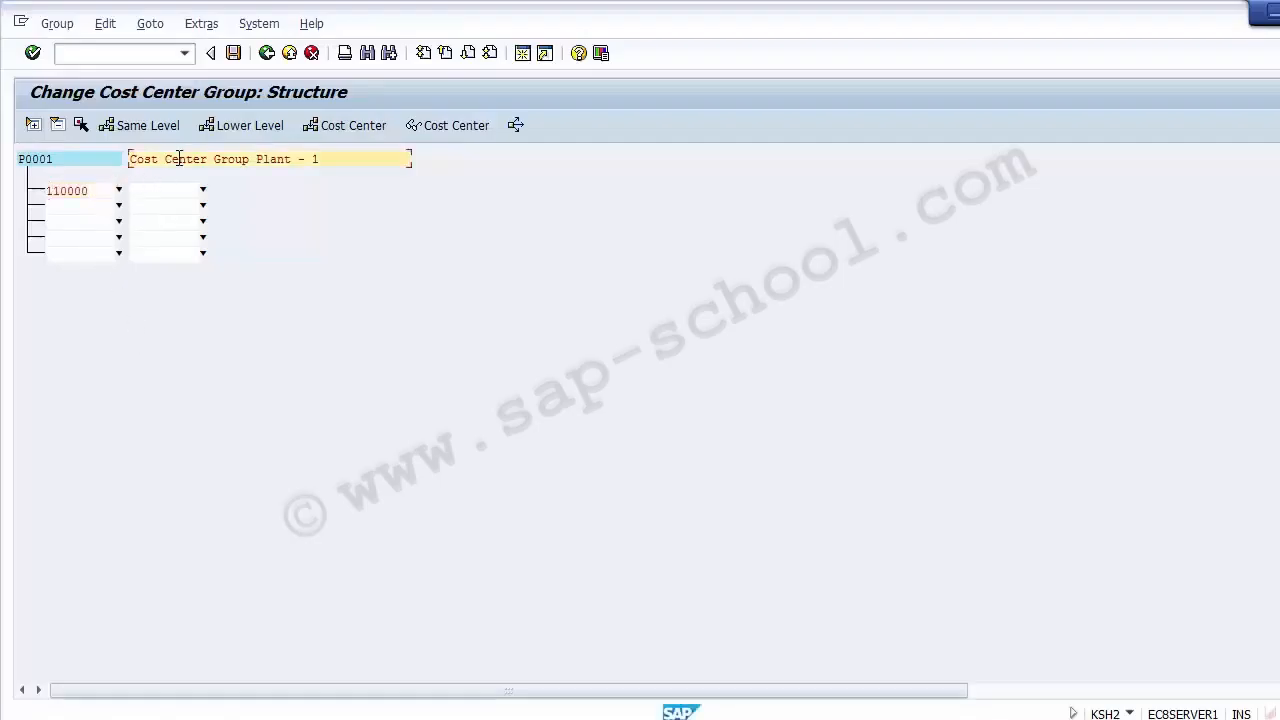
click(101, 190)
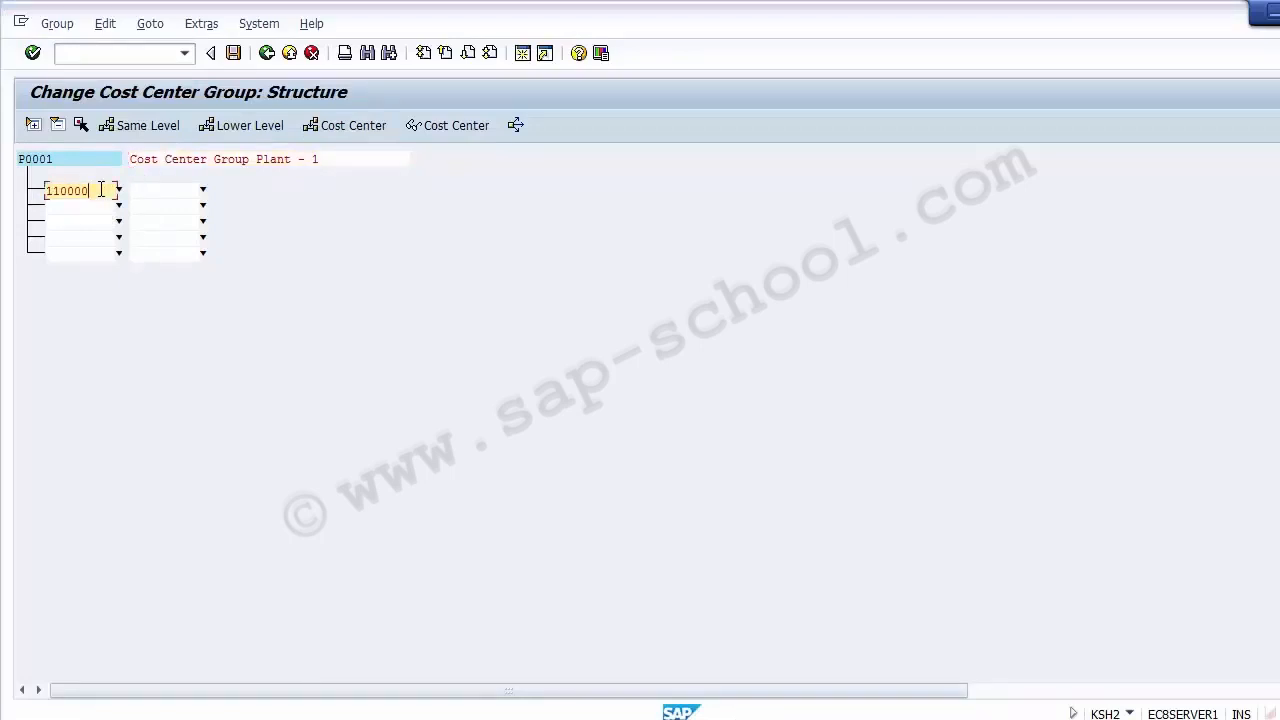
- Clear cost center 110000 from the first row under P0001 and leave the structure without saving
key(BackSpace)
key(BackSpace)
key(BackSpace)
key(BackSpace)
key(BackSpace)
key(BackSpace)
click(266, 53)
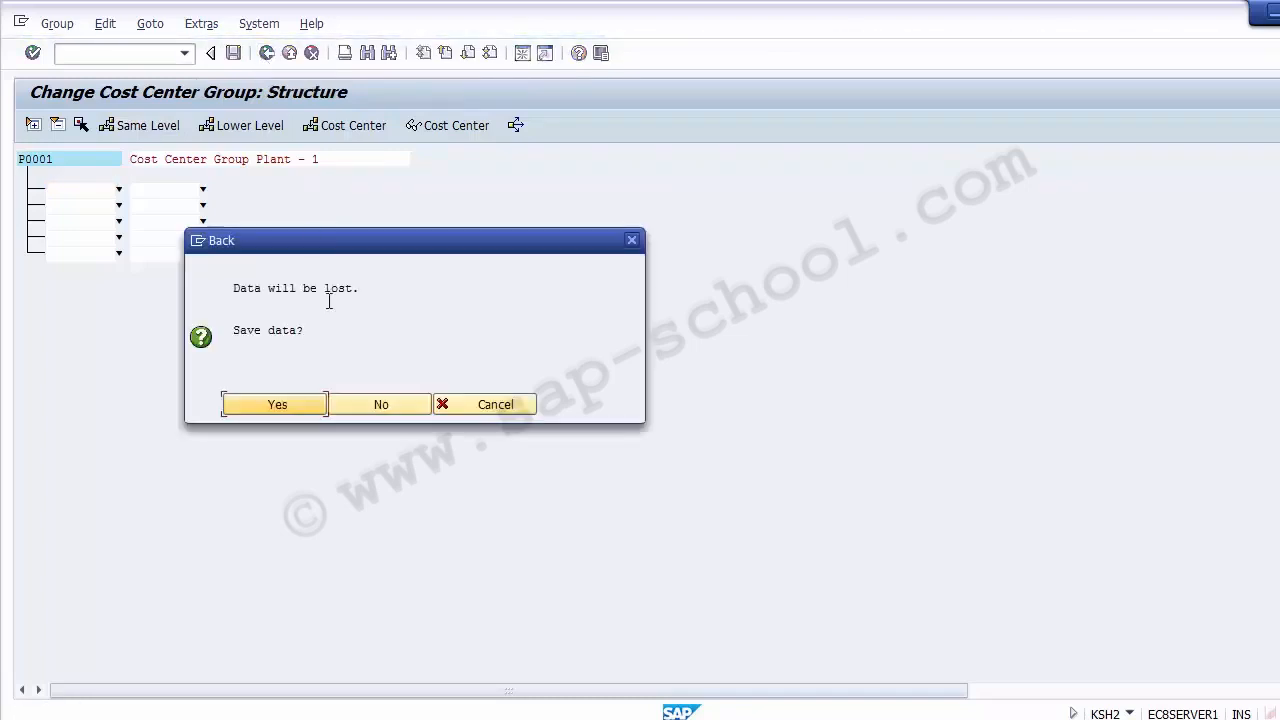
click(368, 406)
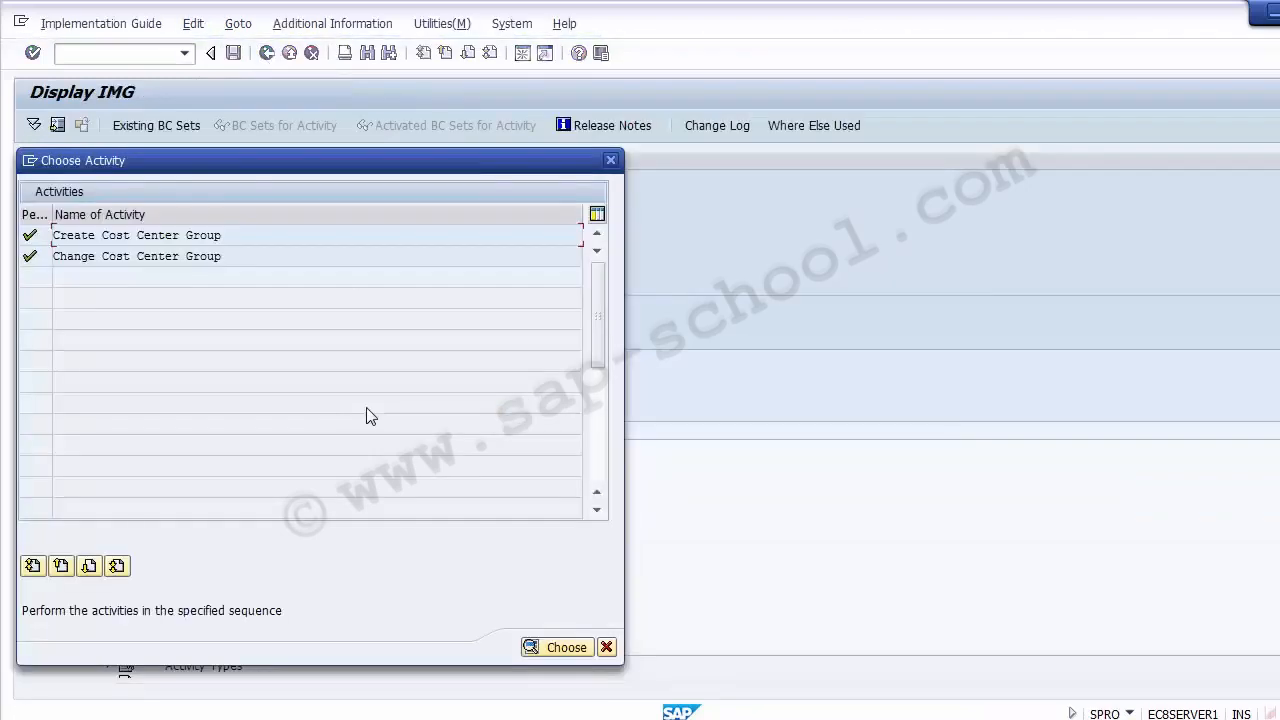
- Start the Change Cost Center Group activity, then switch to Excel and review group P0001 with its departments from Prodction to IT
double_click(184, 259)
key(alt+Tab)
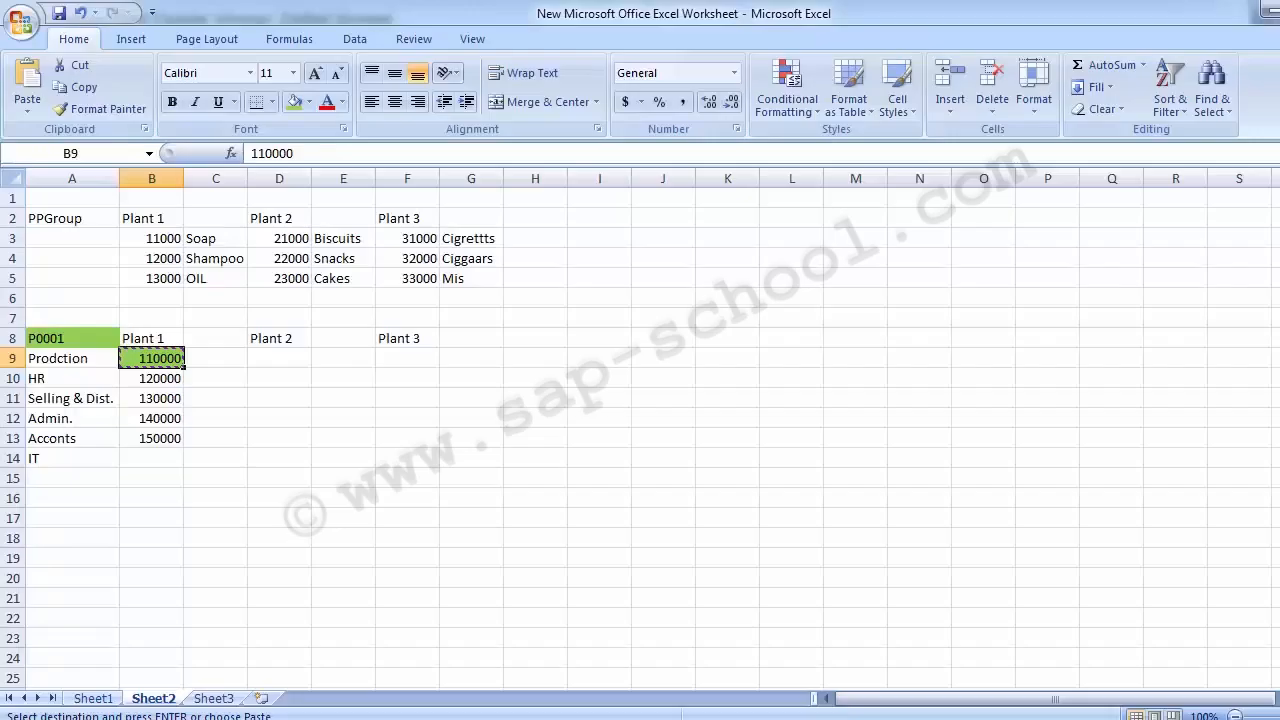
click(90, 335)
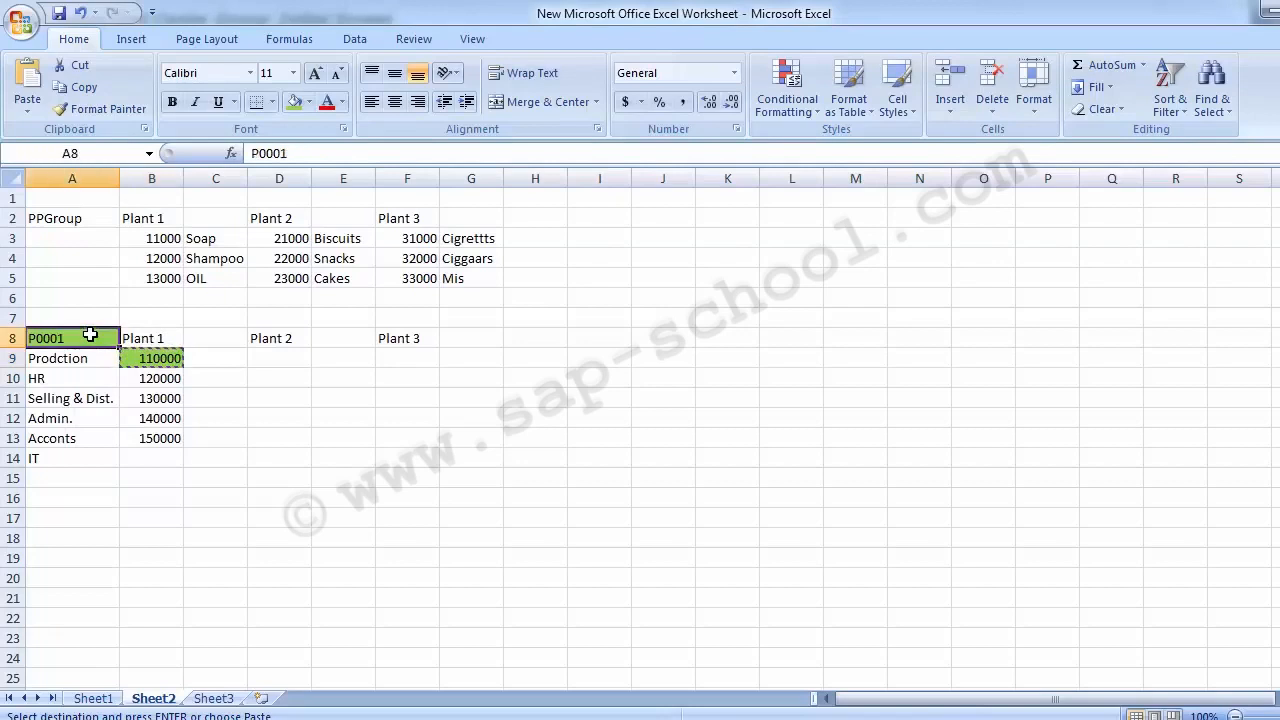
click(155, 338)
click(62, 336)
drag(72, 358, 66, 450)
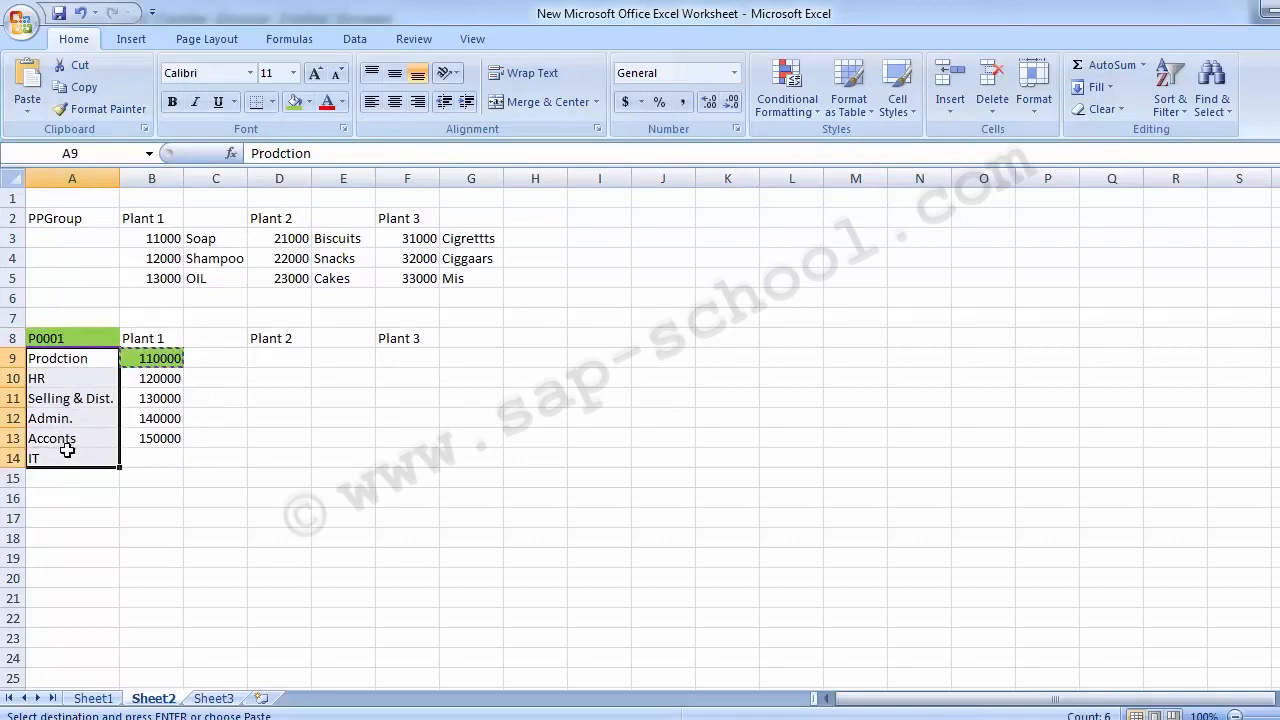
- Return to SAP and open the structure of cost center group P0001 for changing
key(alt+Tab)
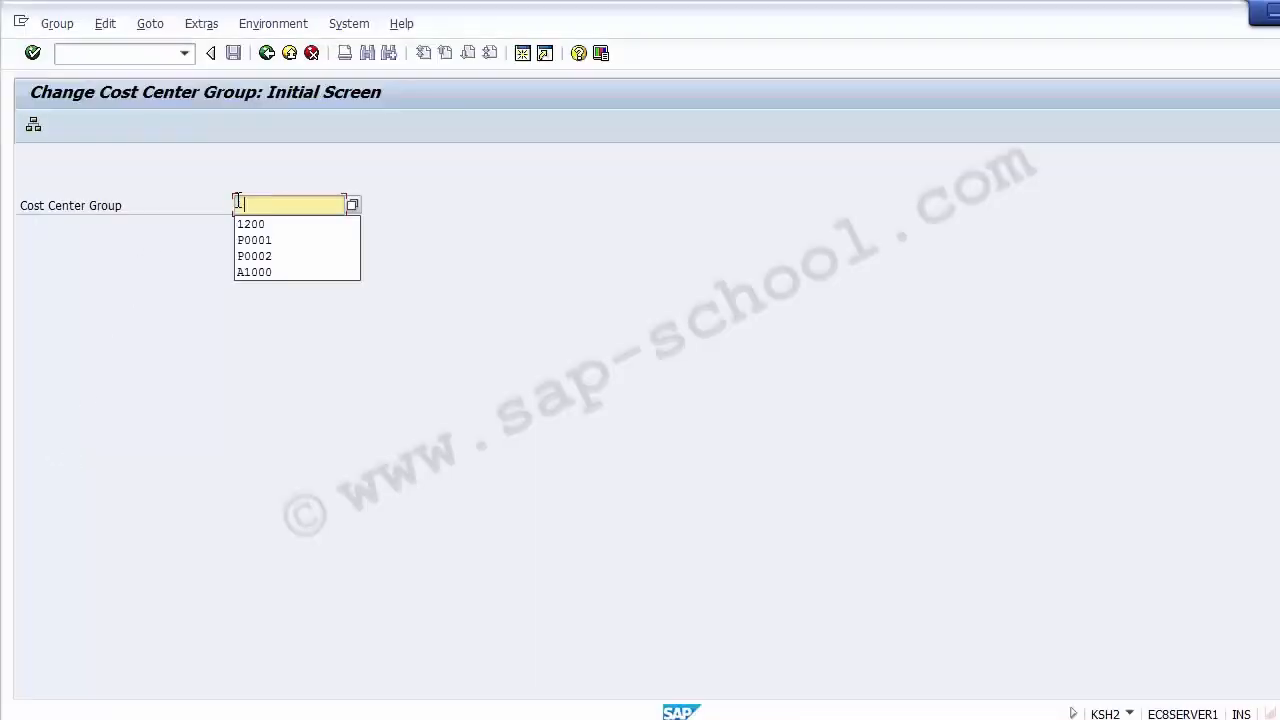
click(248, 240)
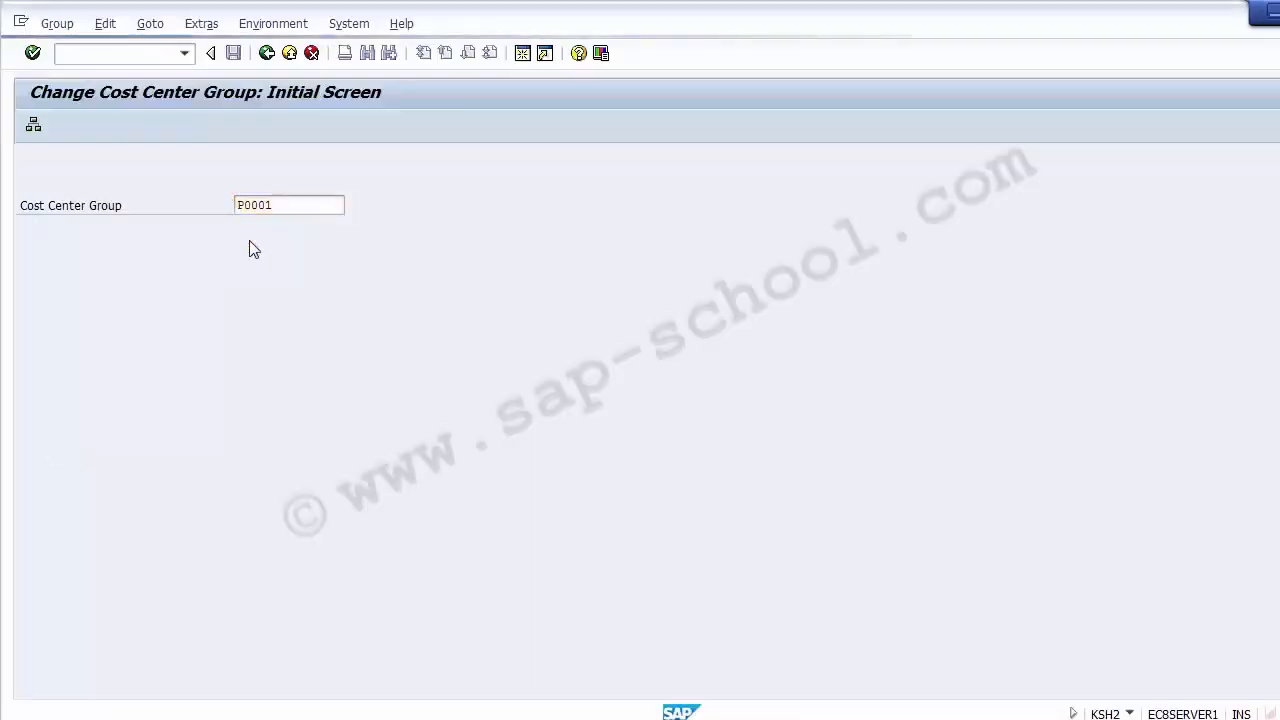
key(Return)
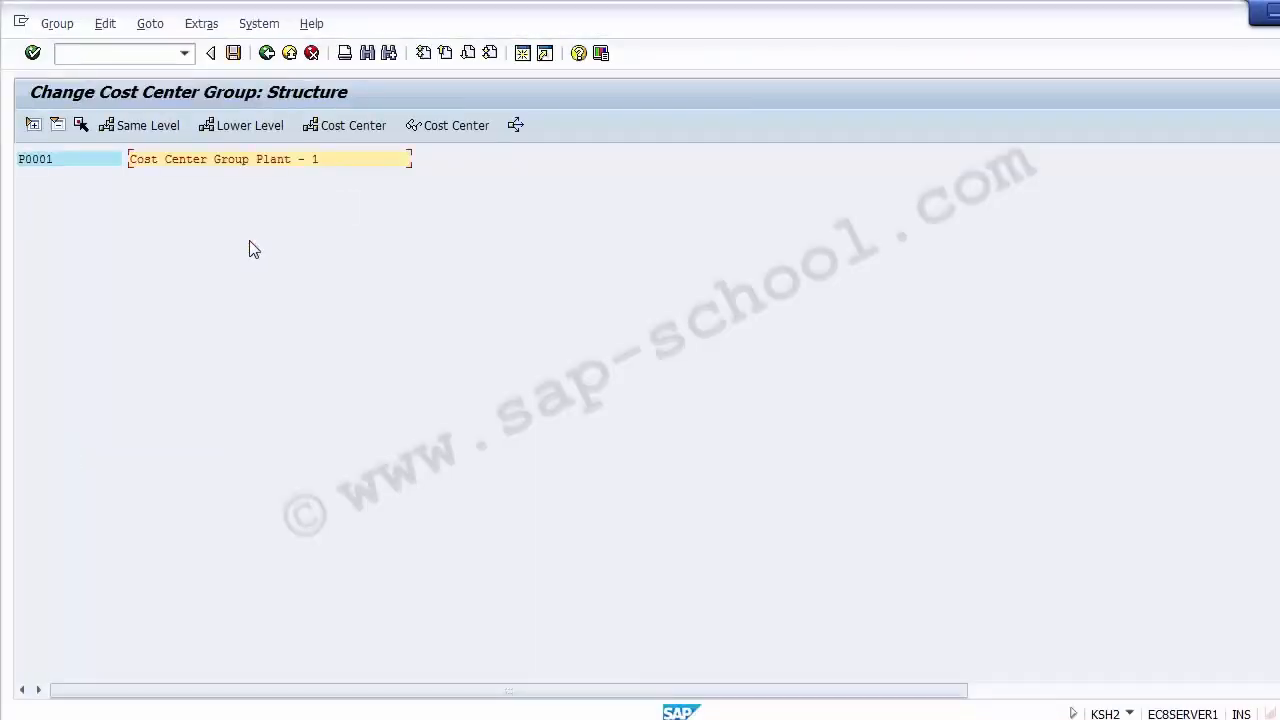
- Insert lower-level group P001 beneath P0001 with the description "Cost center Group - Production"
click(33, 165)
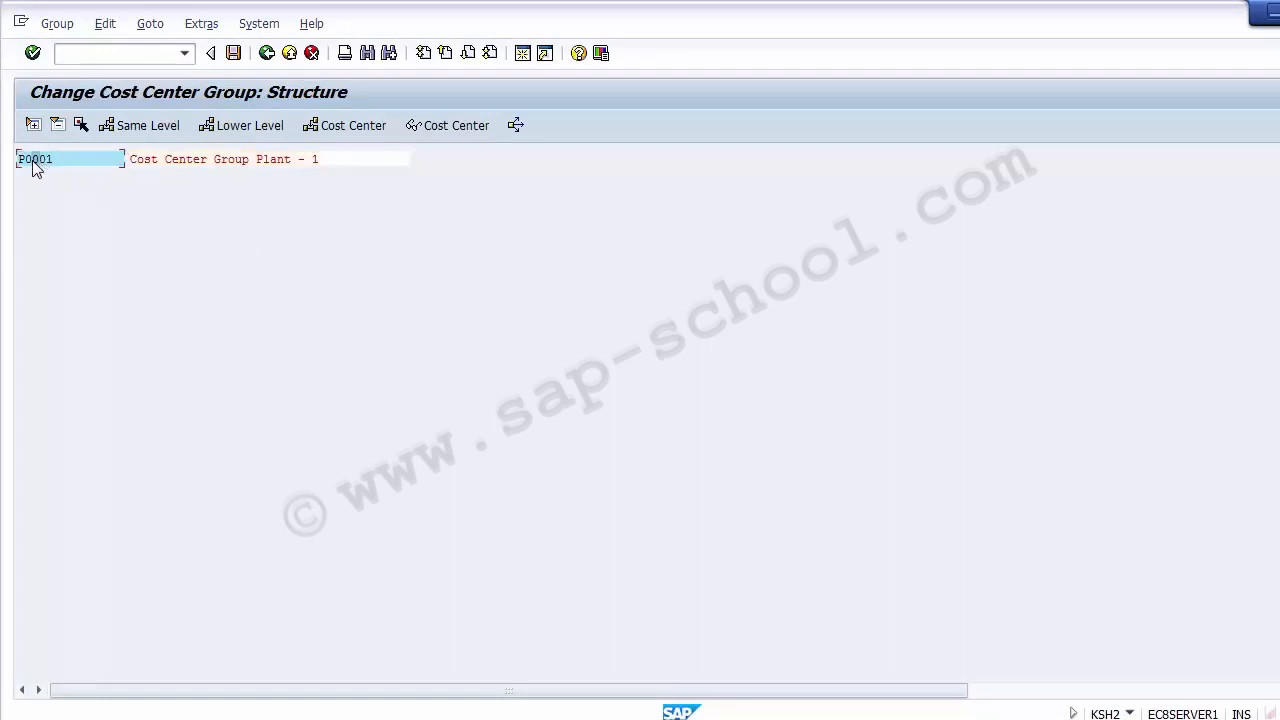
click(228, 134)
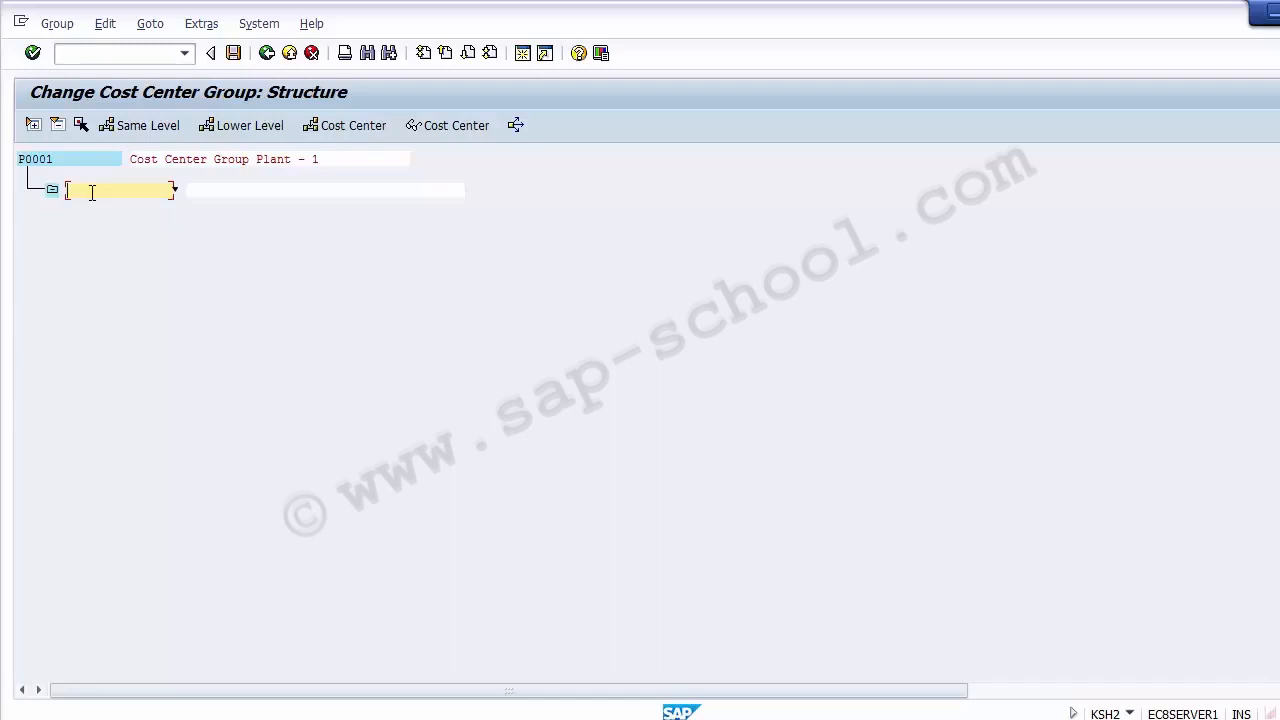
text(P001)
click(203, 189)
text(Product)
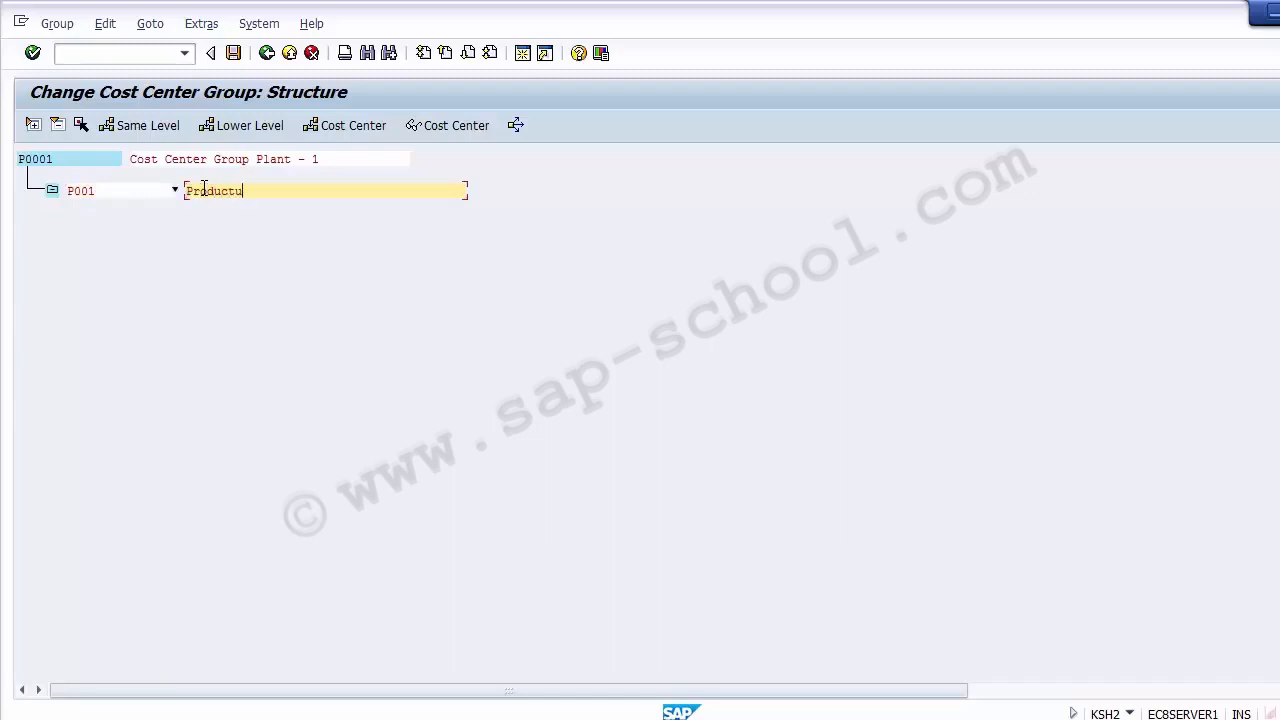
text(ion C)
key(BackSpace)
text(Cost center Gr)
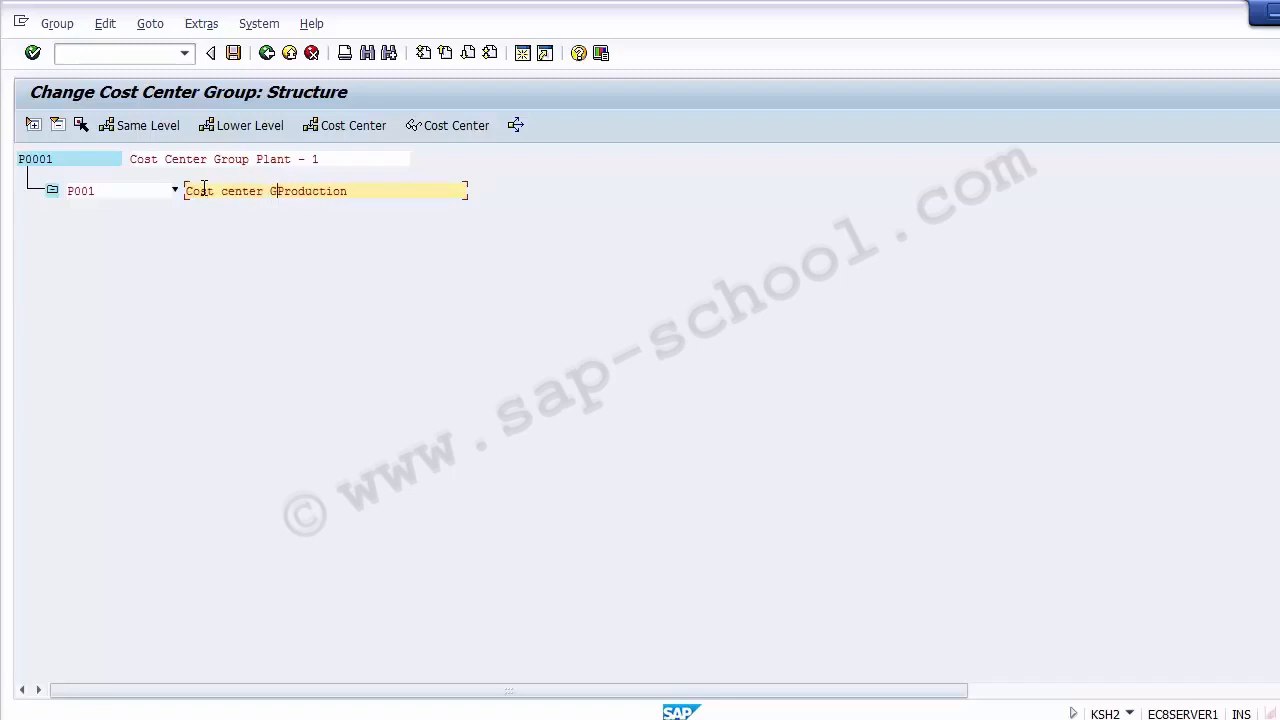
text(oup -)
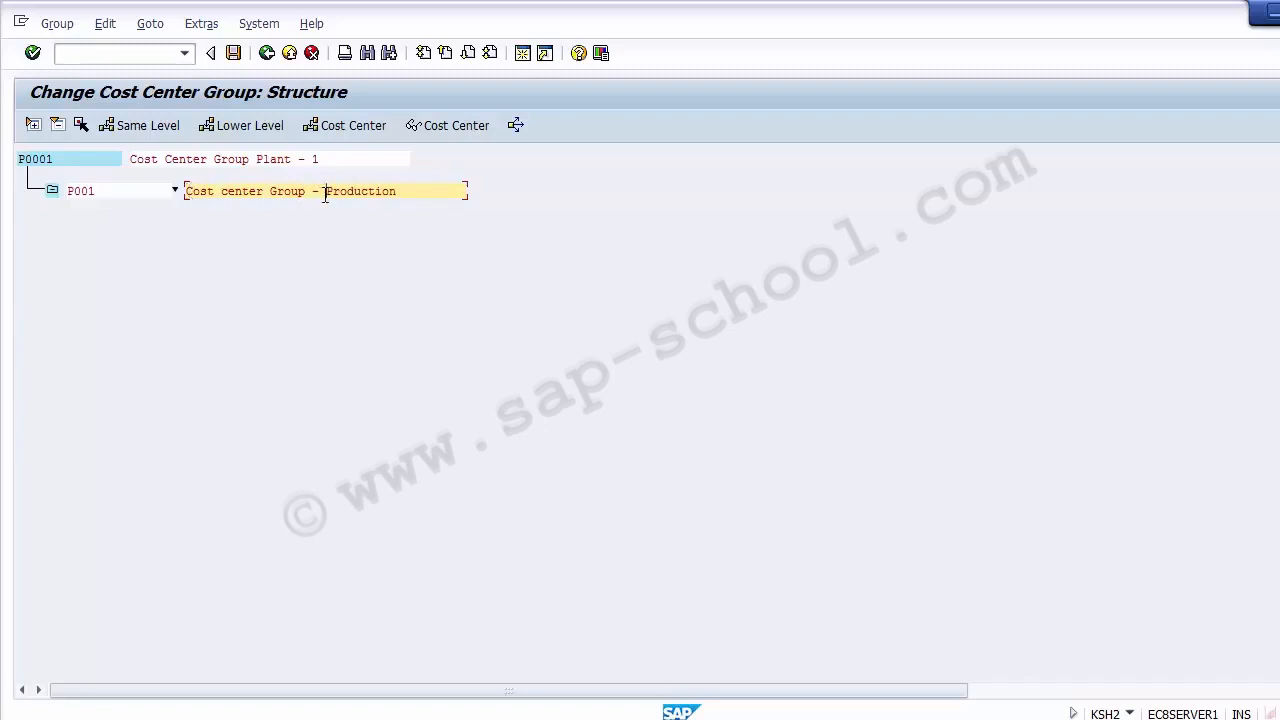
key(Return)
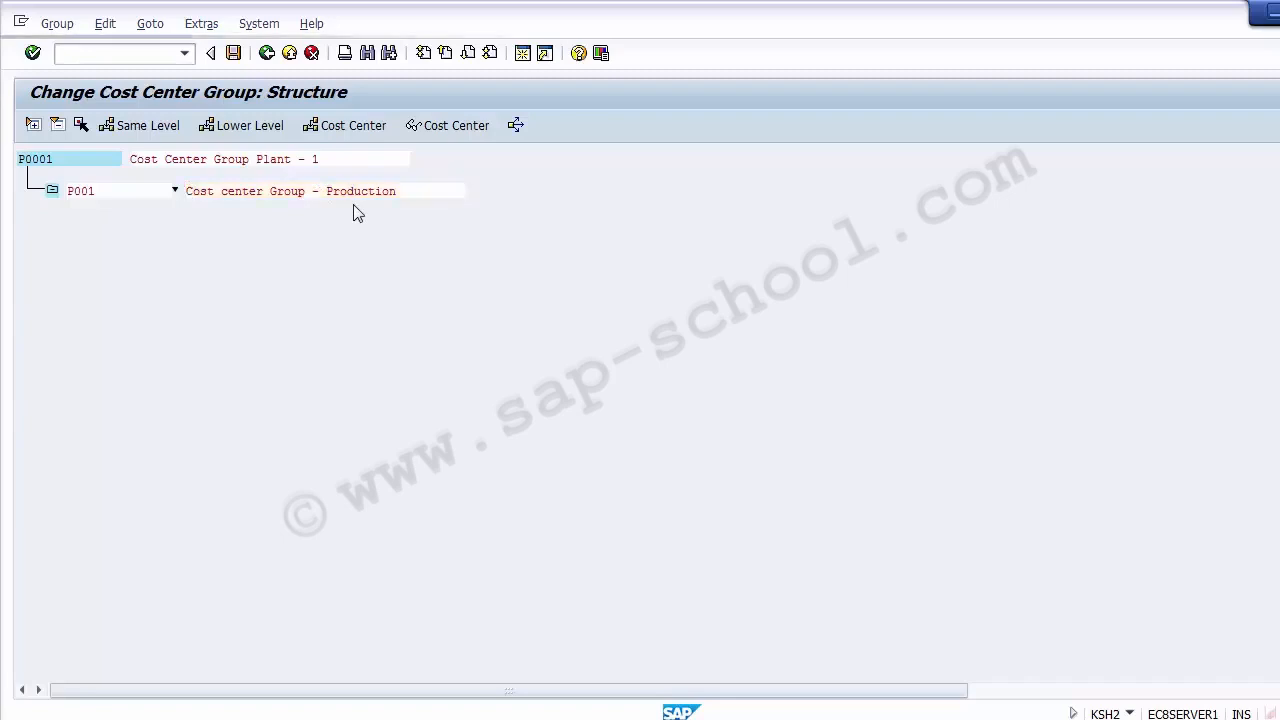
- Insert cost center rows under P001 and copy cost center 110000 from Excel cell B9 into the first row
click(101, 195)
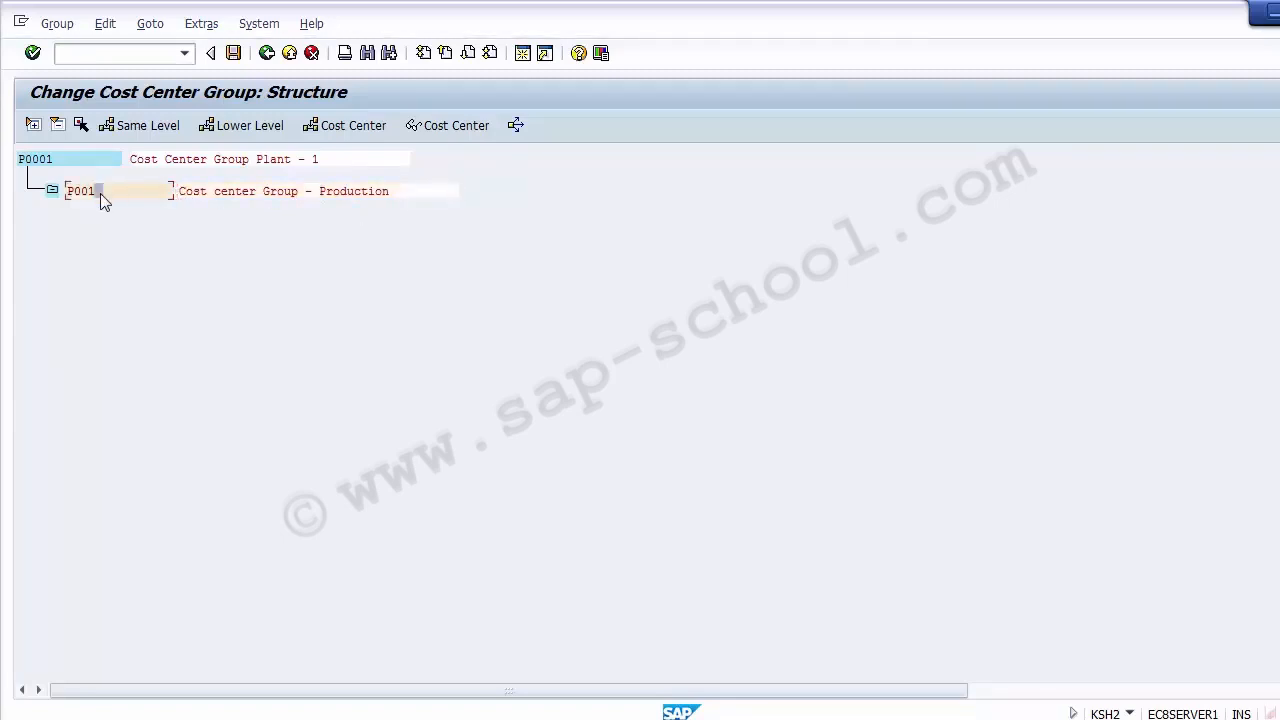
click(340, 124)
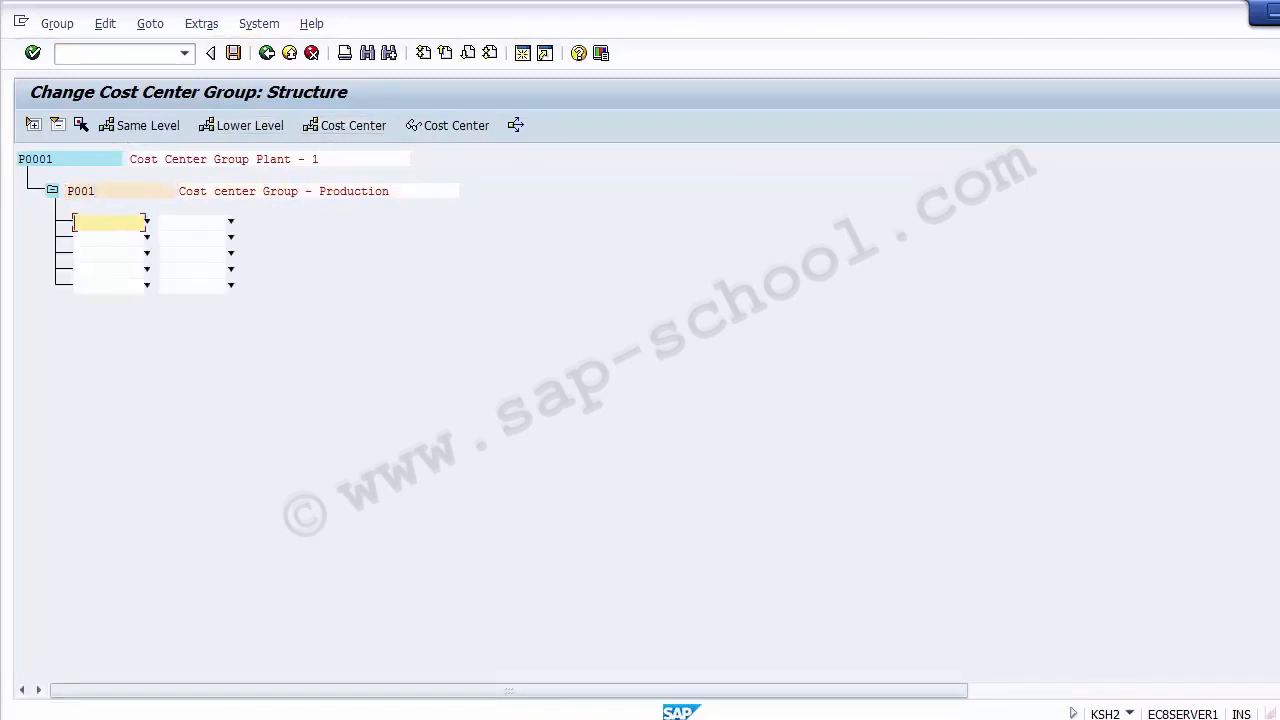
key(alt+Tab)
click(157, 356)
key(ctrl+c)
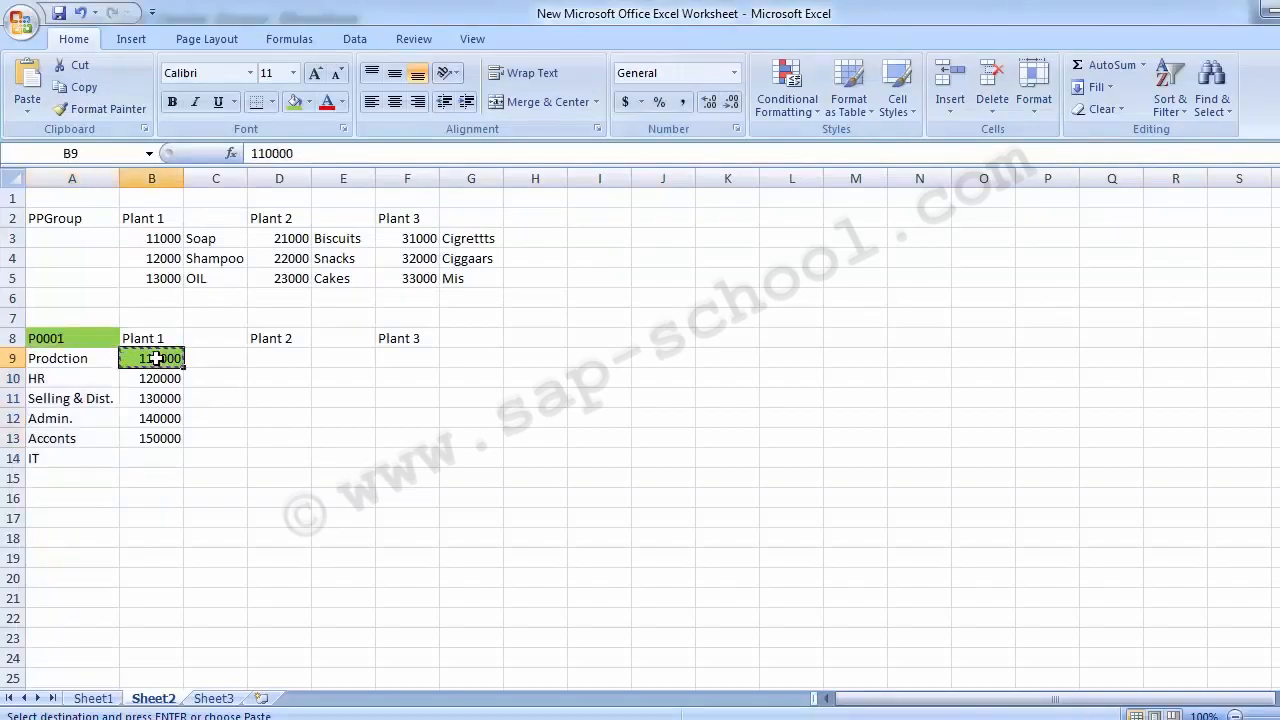
key(alt+Tab)
key(ctrl+v)
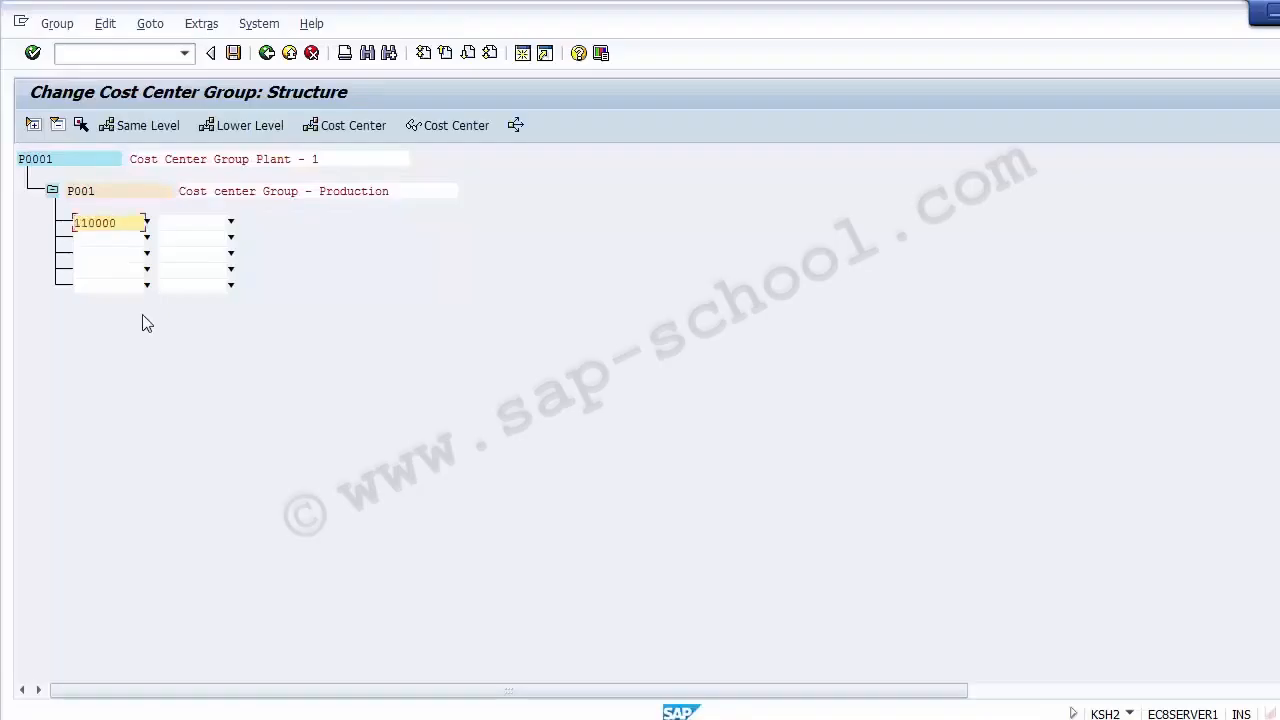
key(Return)
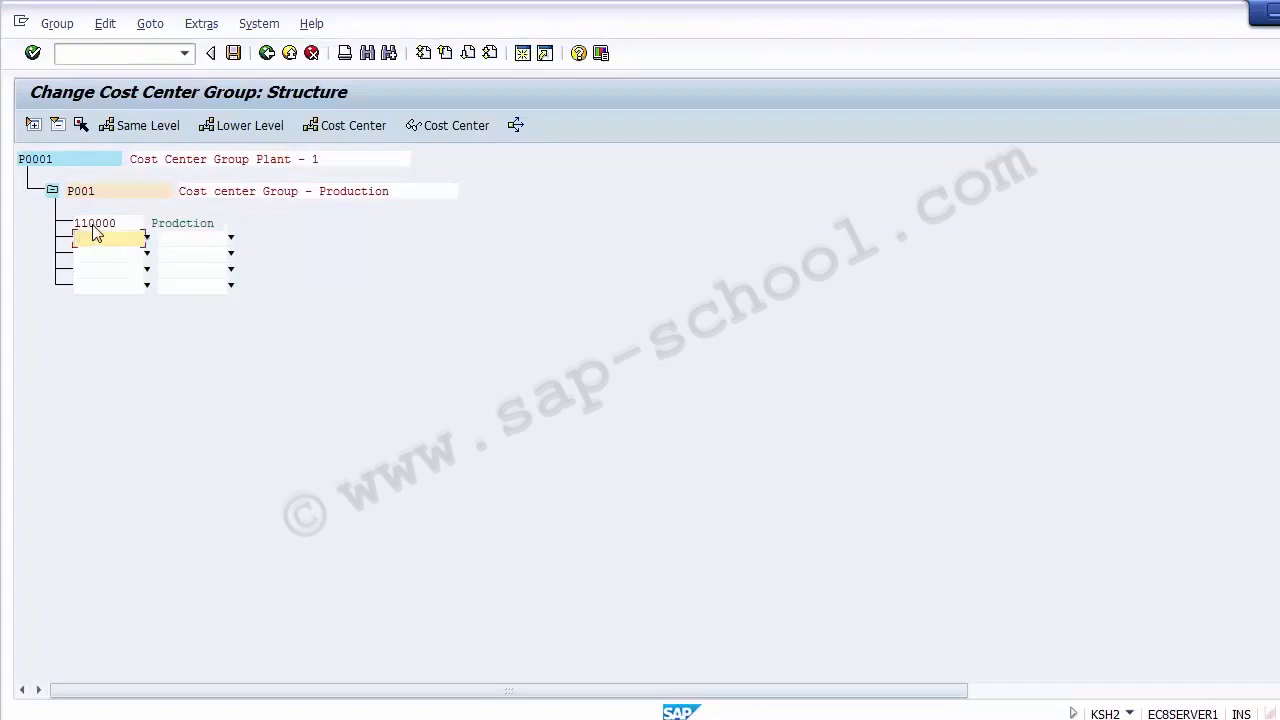
click(174, 226)
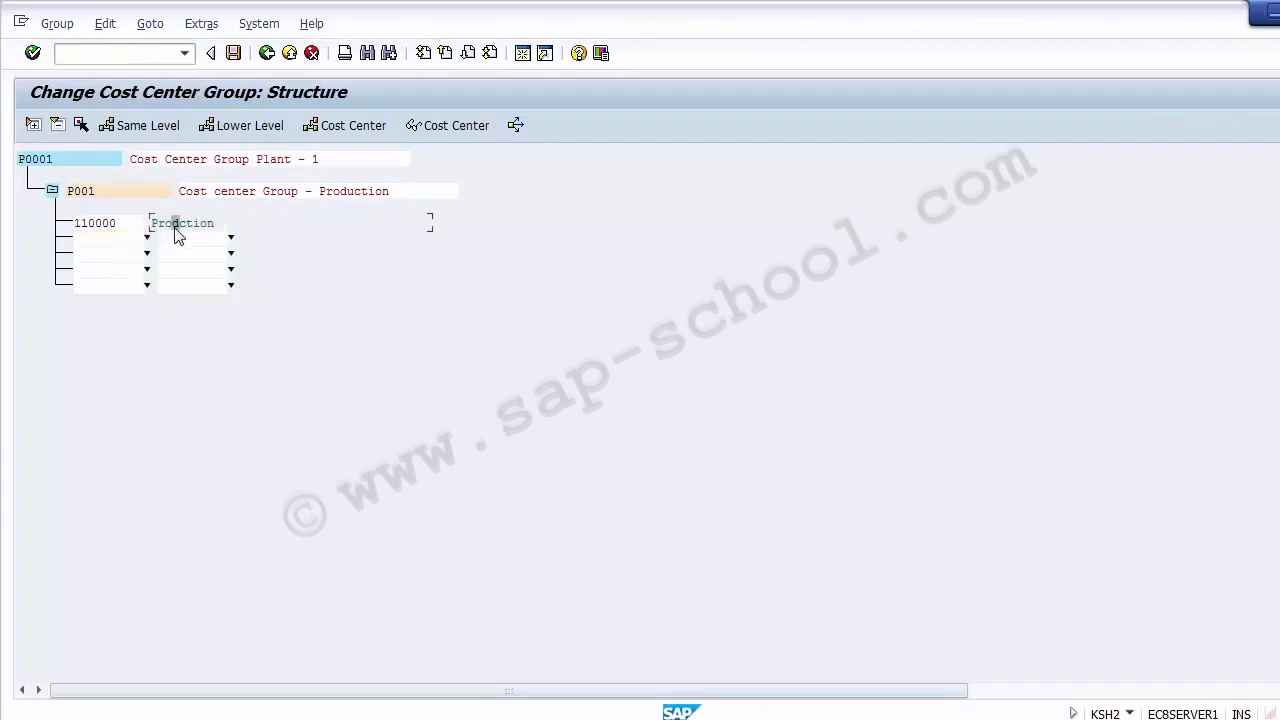
click(287, 196)
click(107, 223)
click(344, 193)
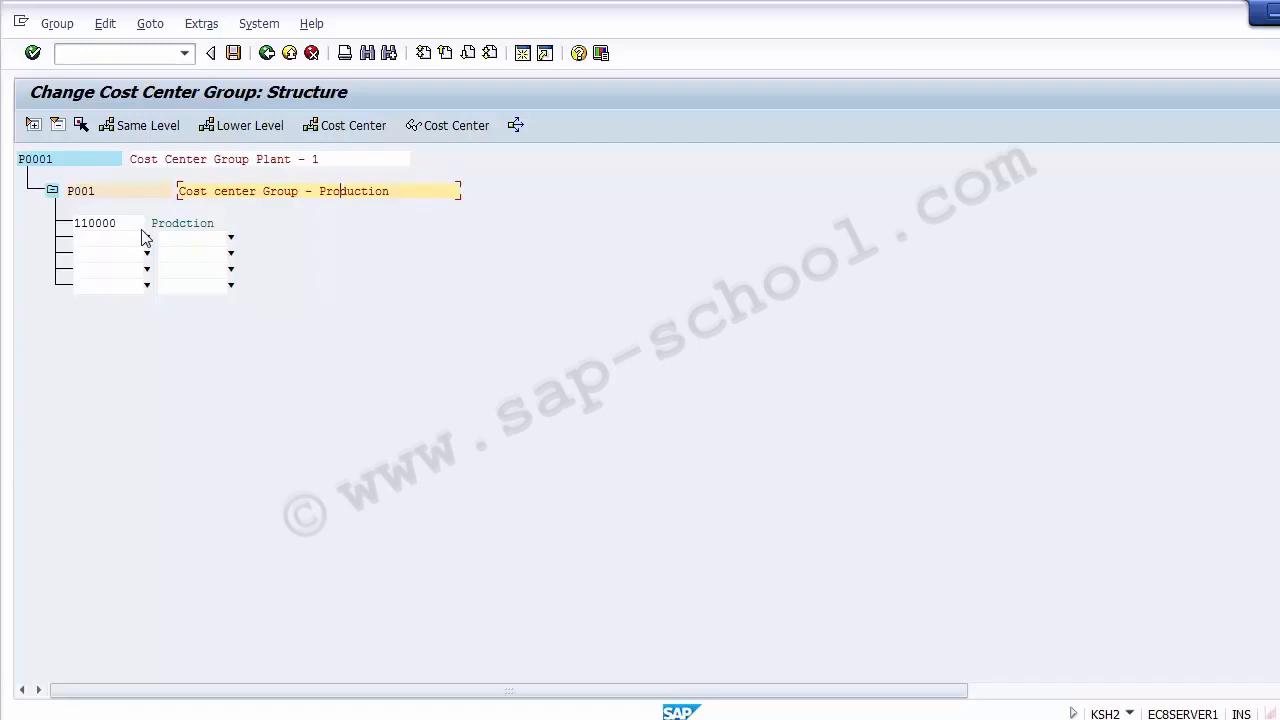
- Insert another lower-level group, P002, directly beneath P0001
click(34, 162)
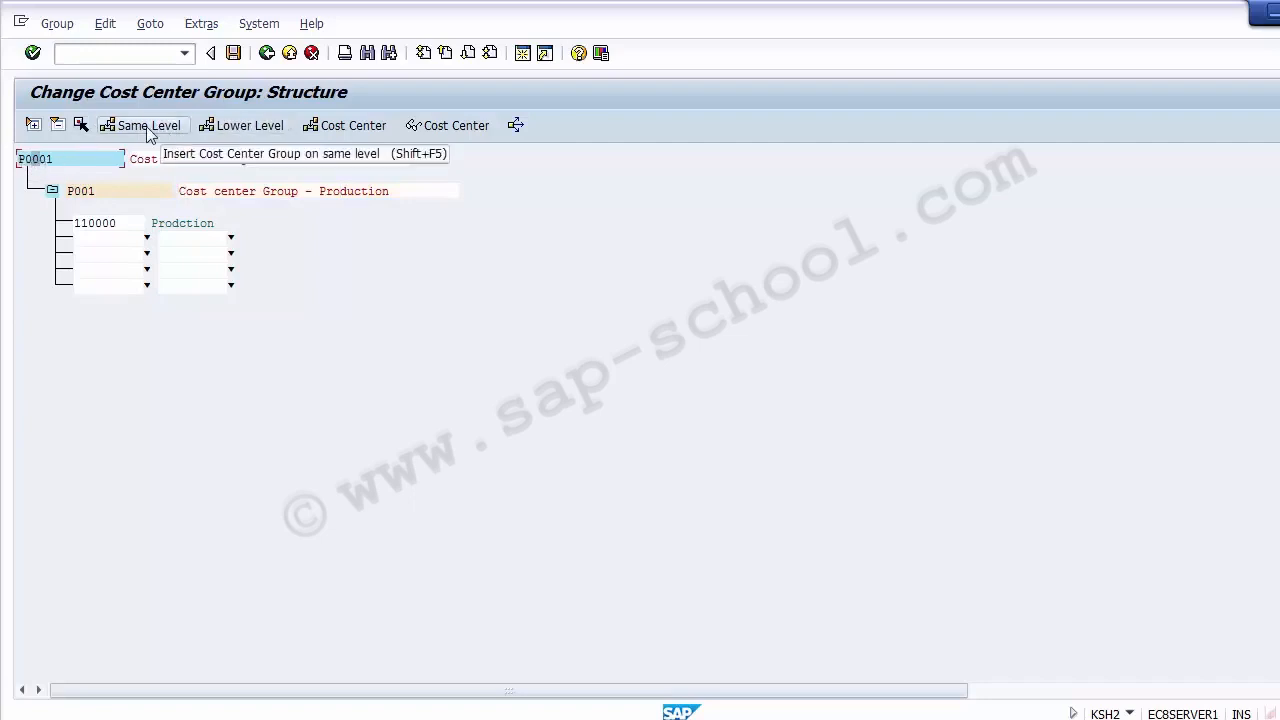
click(231, 130)
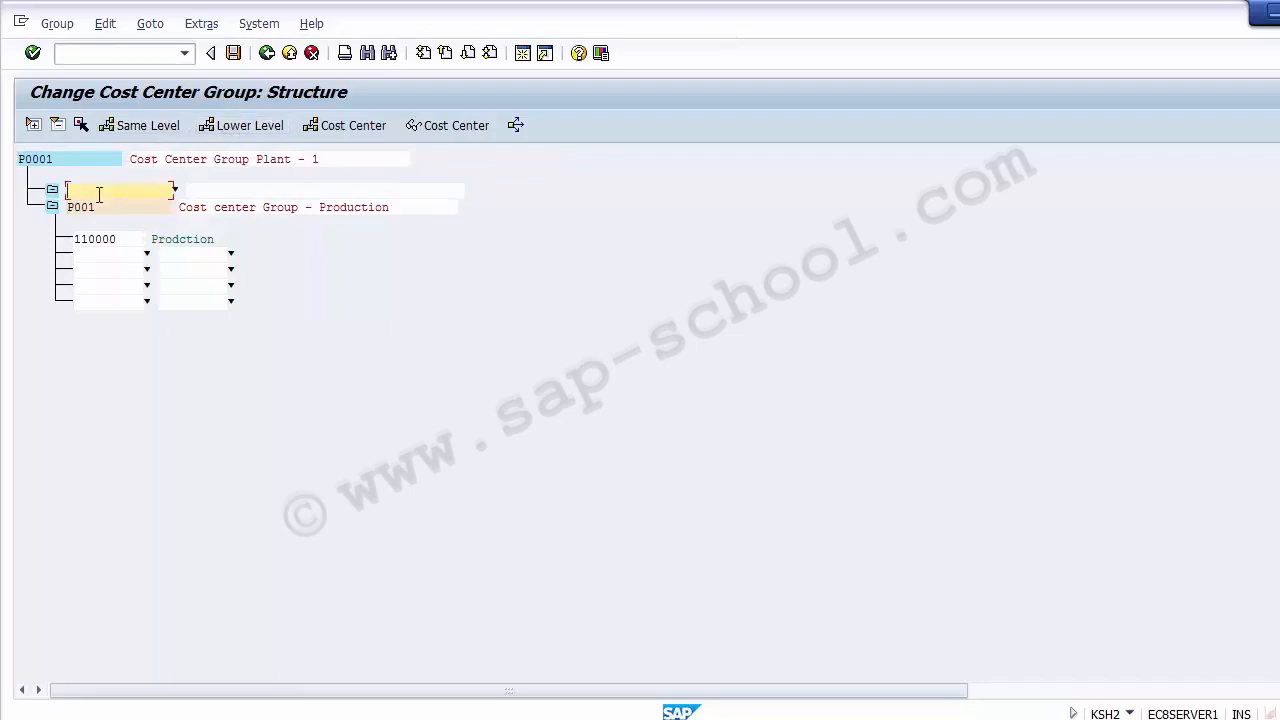
text(P002)
click(211, 192)
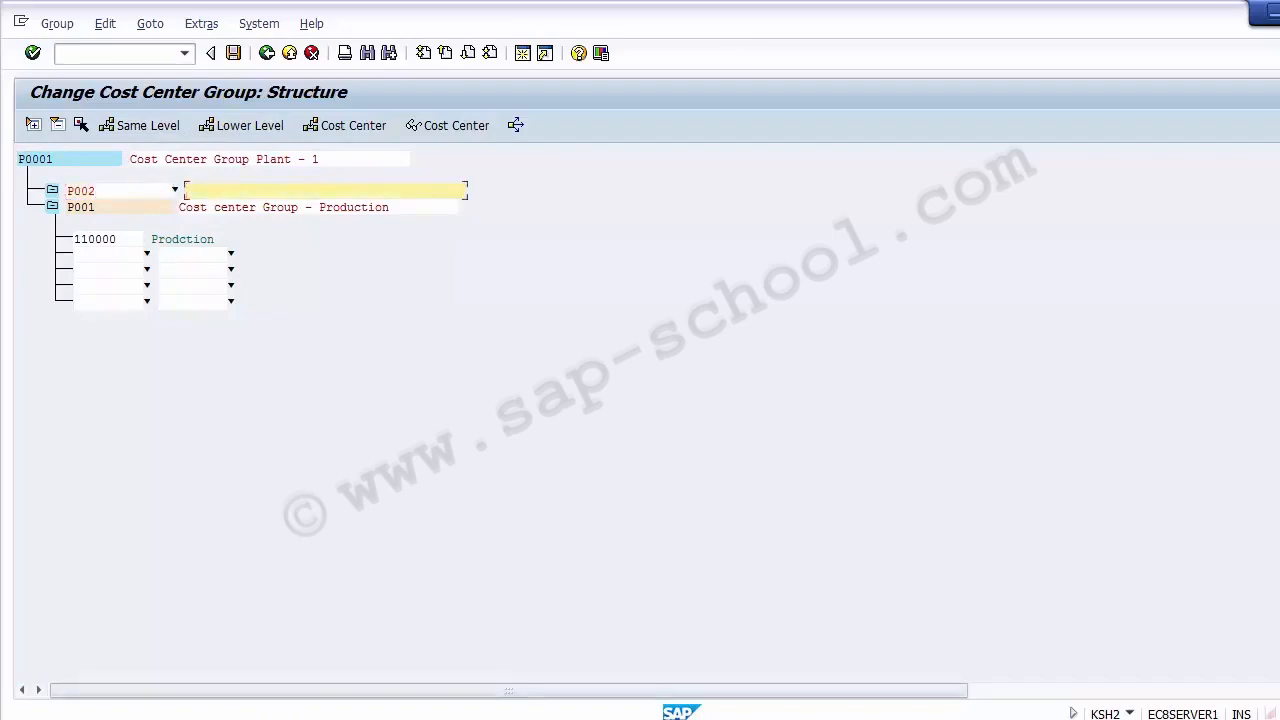
- Check the HR department in Excel and describe group P002 in SAP as "Cost center Group - HR", reusing P001's description text
key(alt+Tab)
click(40, 378)
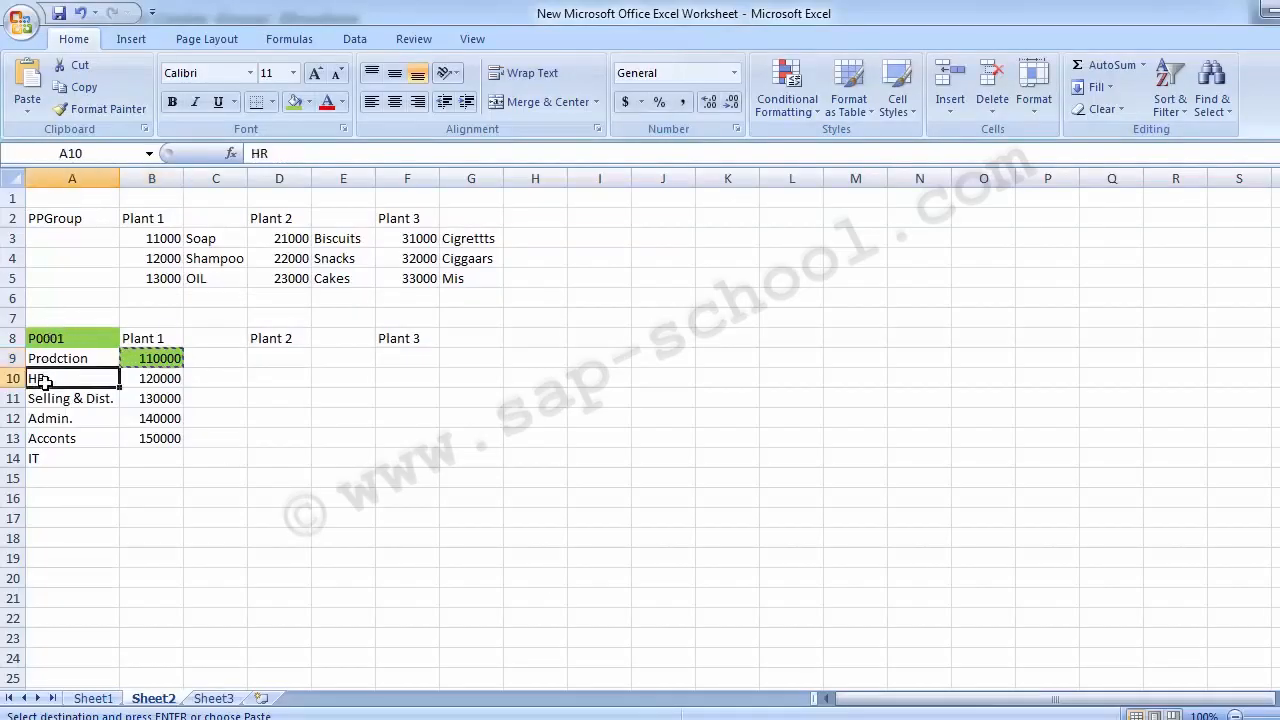
key(alt+Tab)
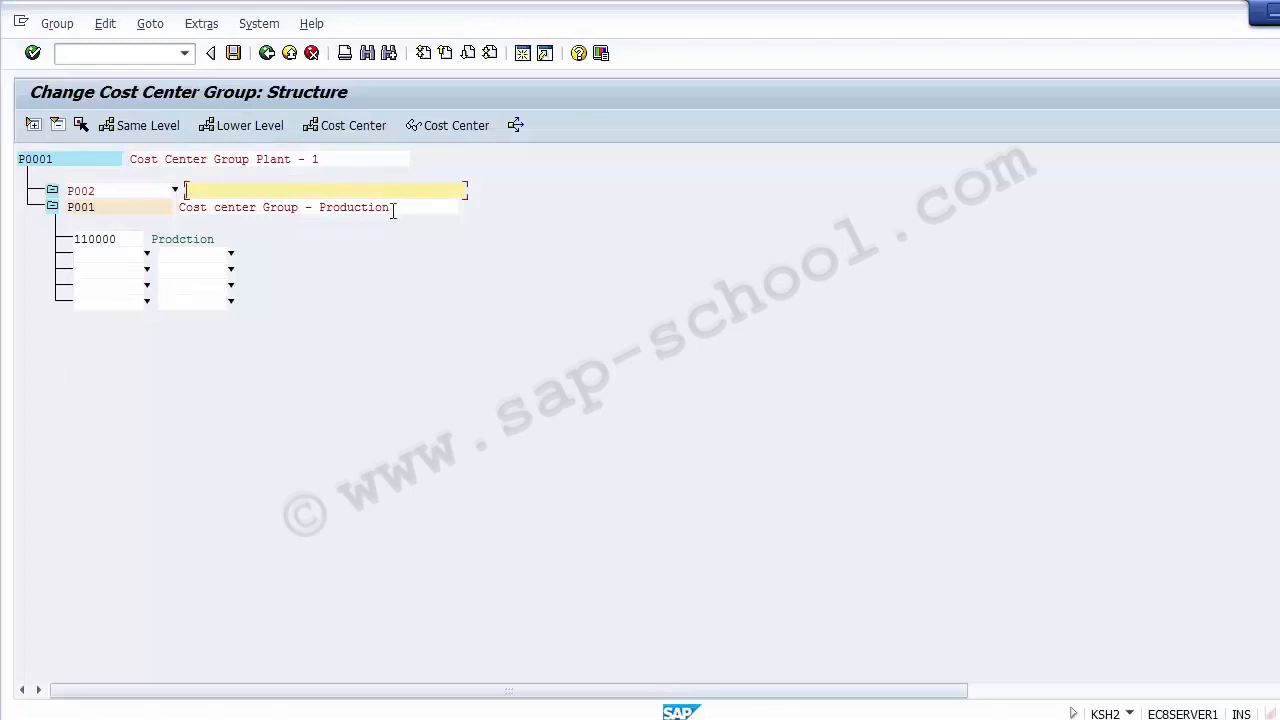
drag(390, 208, 165, 214)
key(ctrl+c)
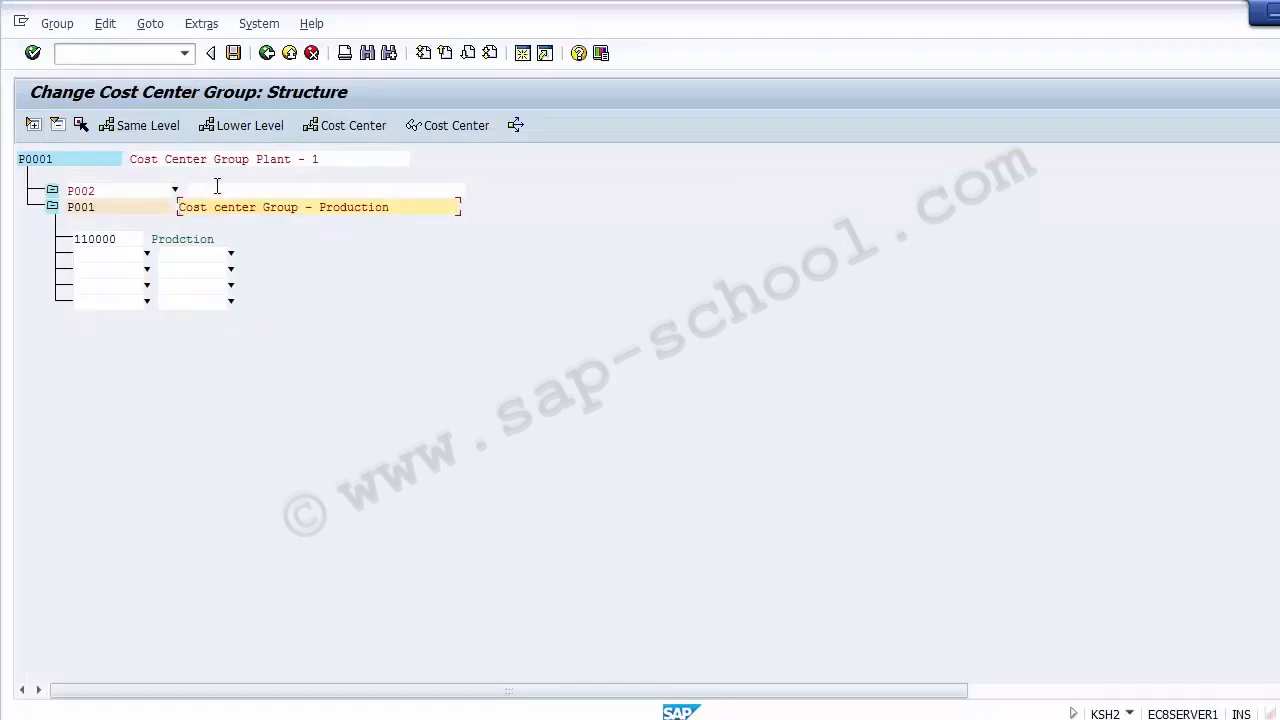
click(216, 188)
key(ctrl+v)
key(BackSpace)
key(BackSpace)
key(BackSpace)
key(BackSpace)
key(BackSpace)
key(BackSpace)
key(BackSpace)
key(BackSpace)
key(BackSpace)
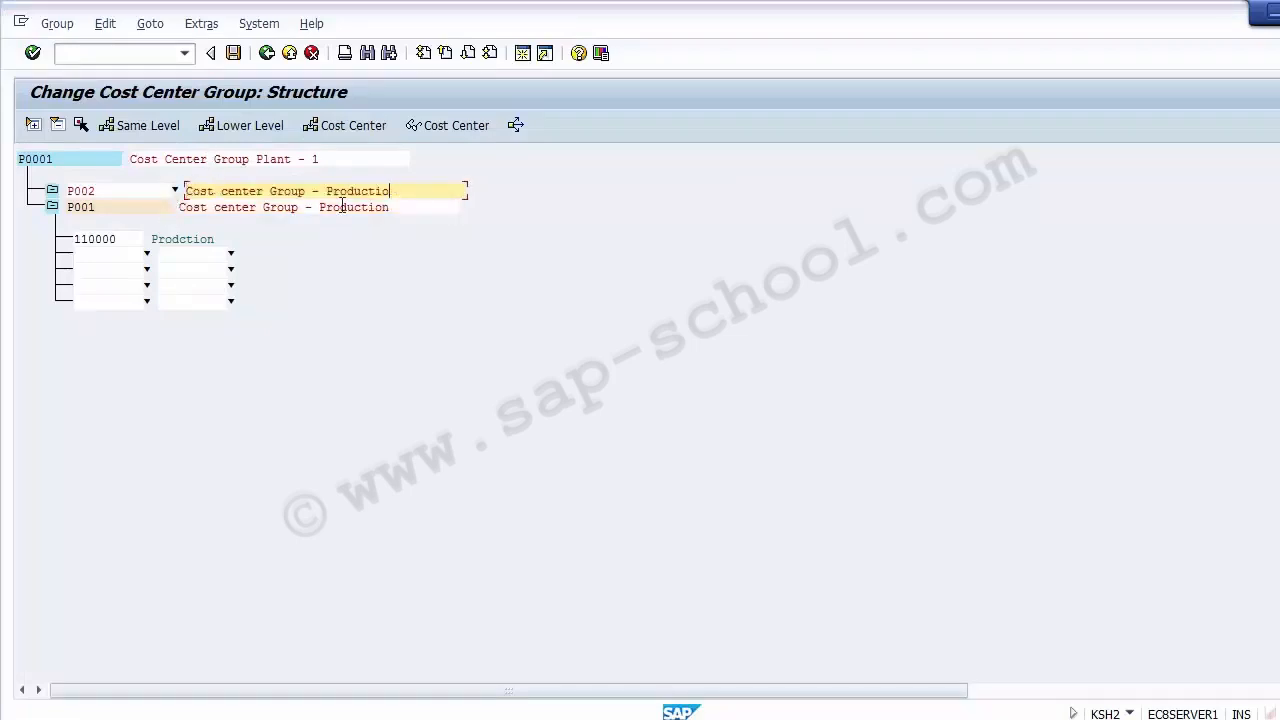
key(BackSpace)
text(HREE)
key(BackSpace)
key(BackSpace)
click(280, 167)
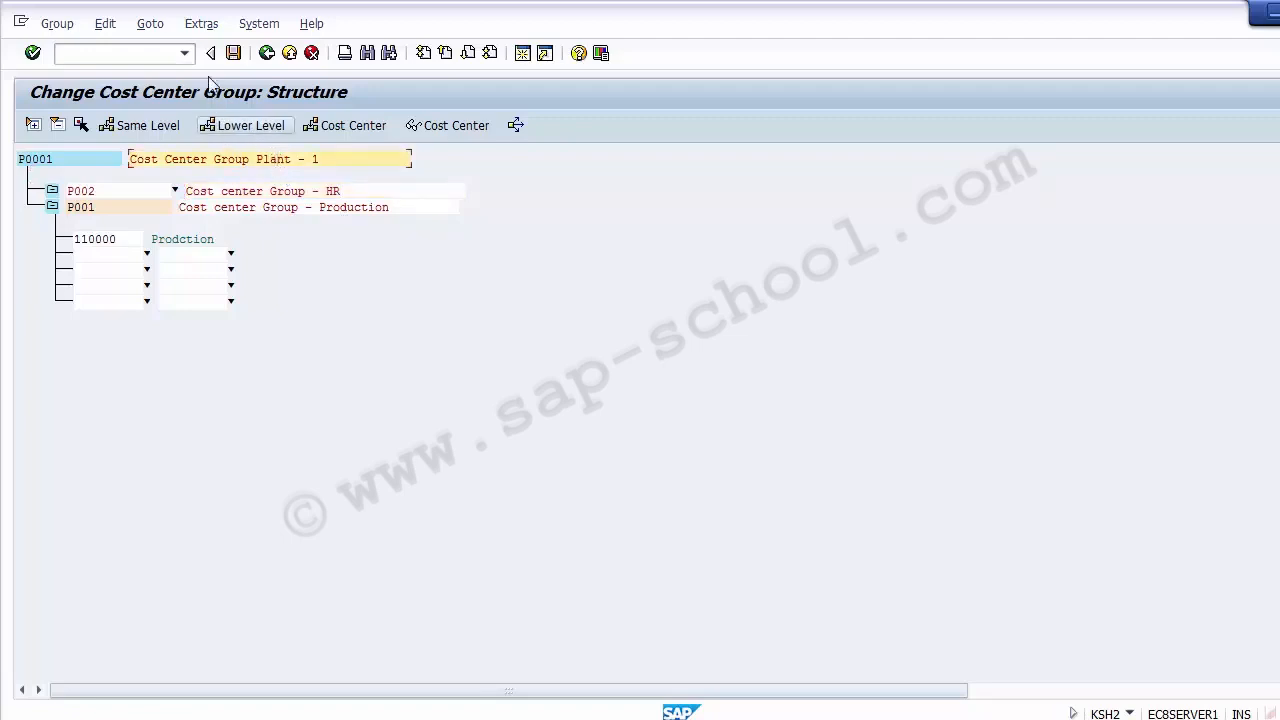
click(233, 54)
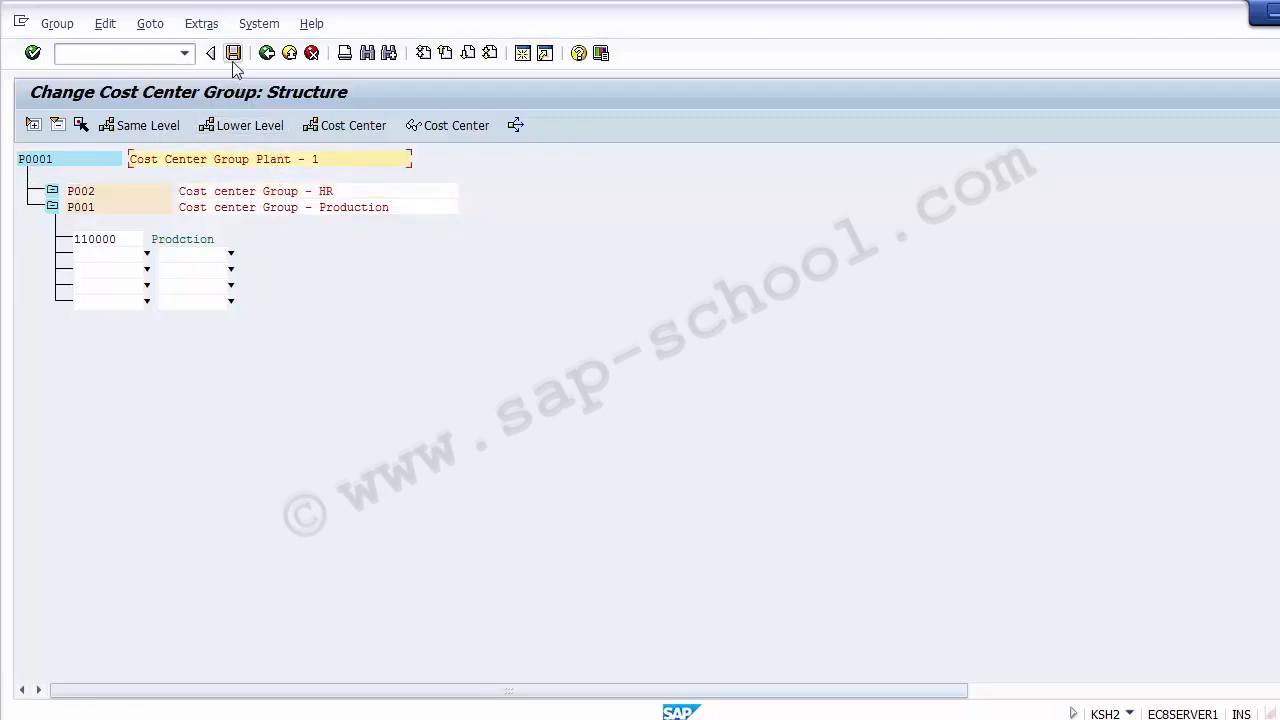
click(83, 196)
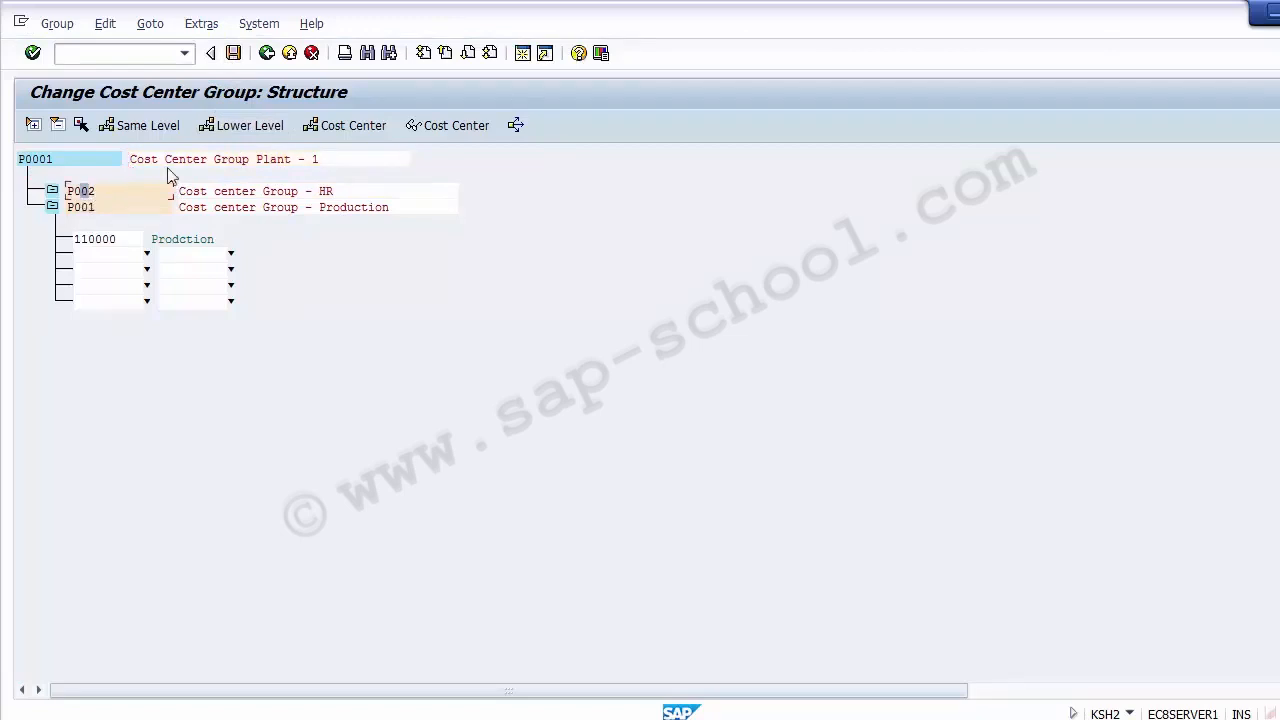
click(279, 162)
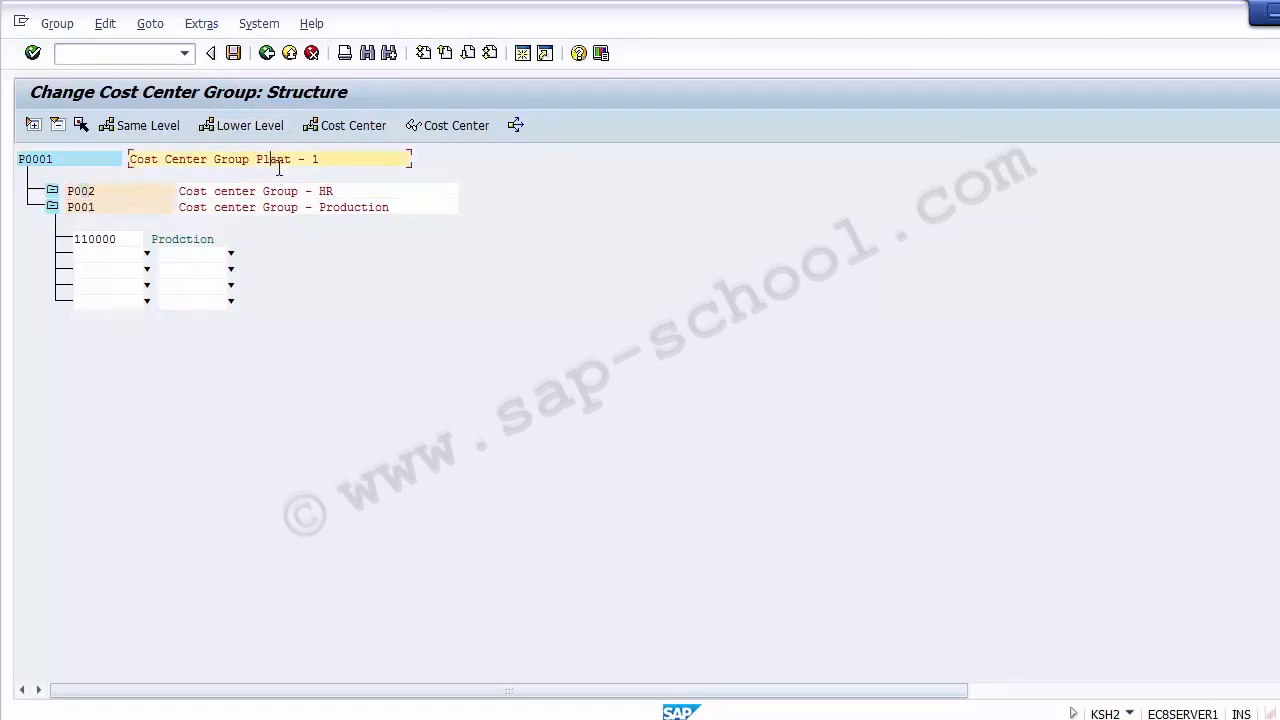
click(327, 191)
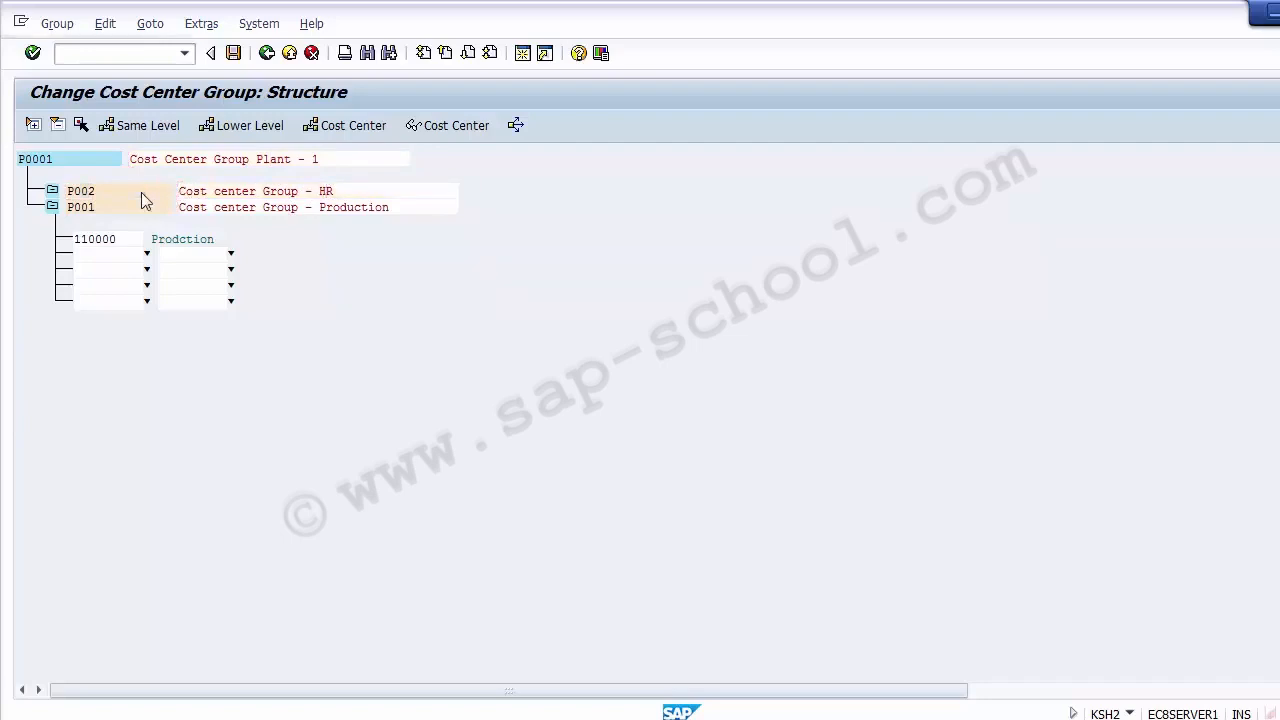
click(141, 193)
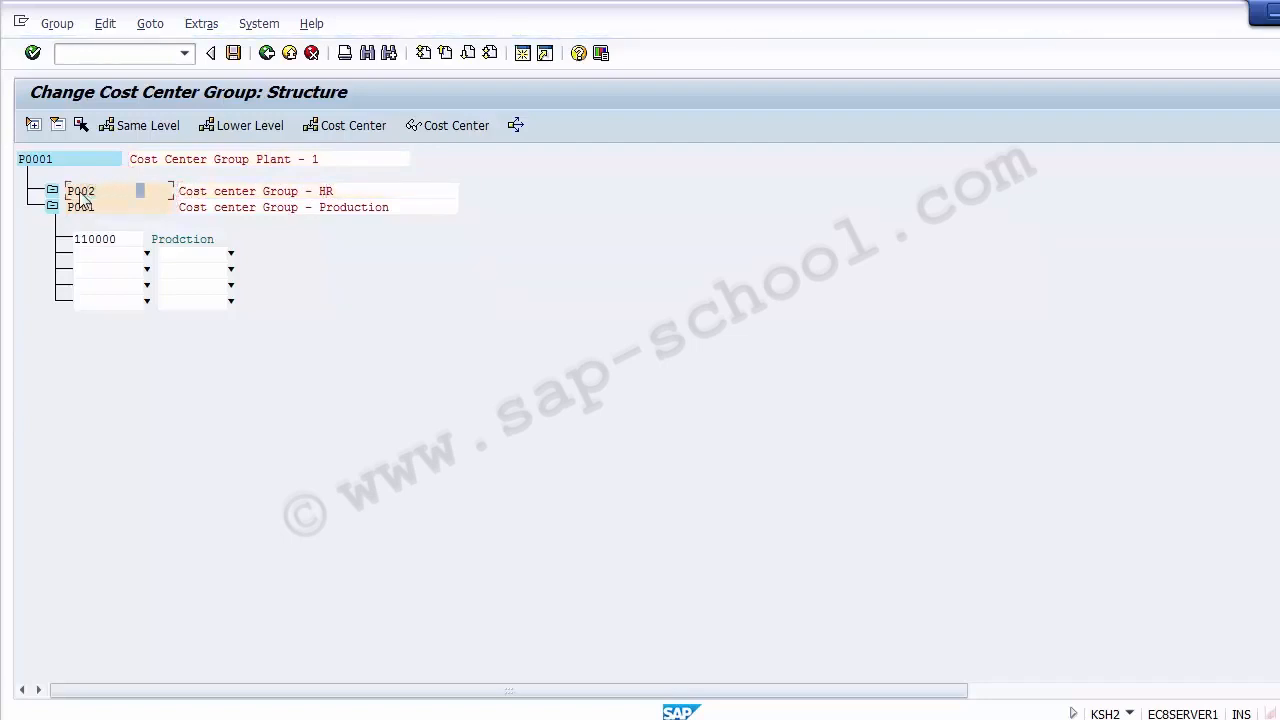
click(78, 192)
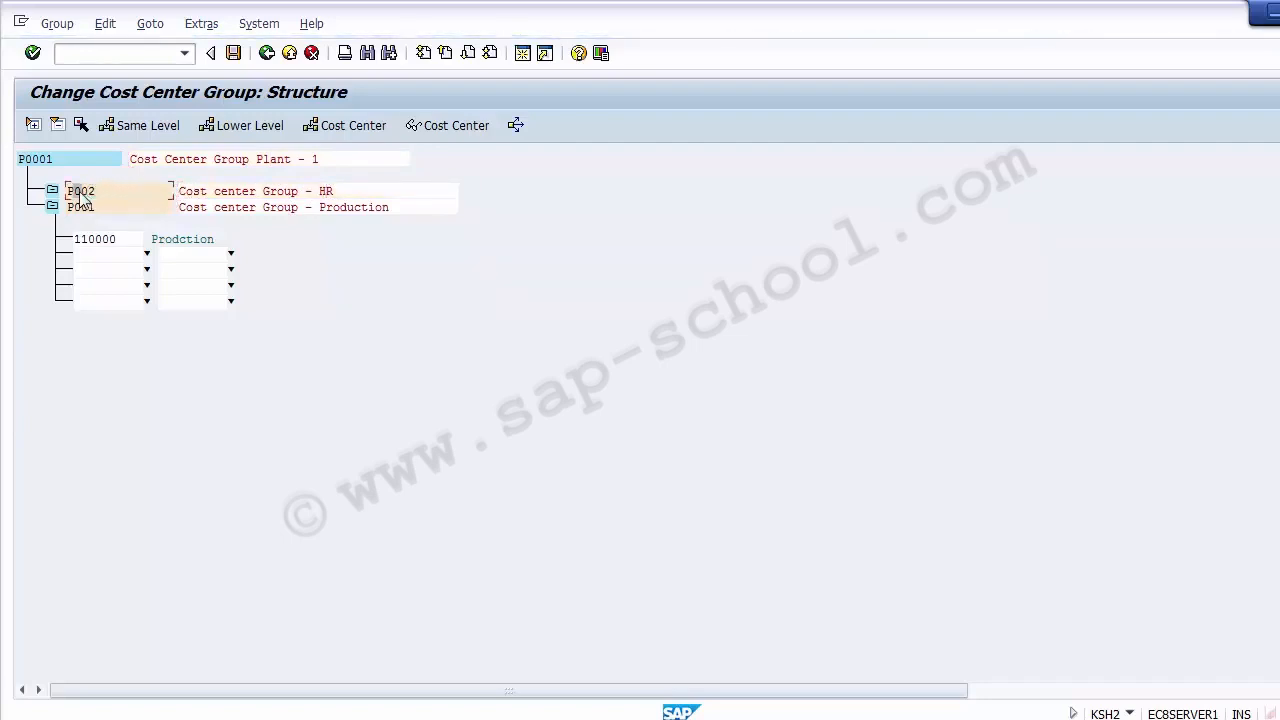
- Save the changed structure of cost center group P0001 and leave it for the activity selection
click(233, 52)
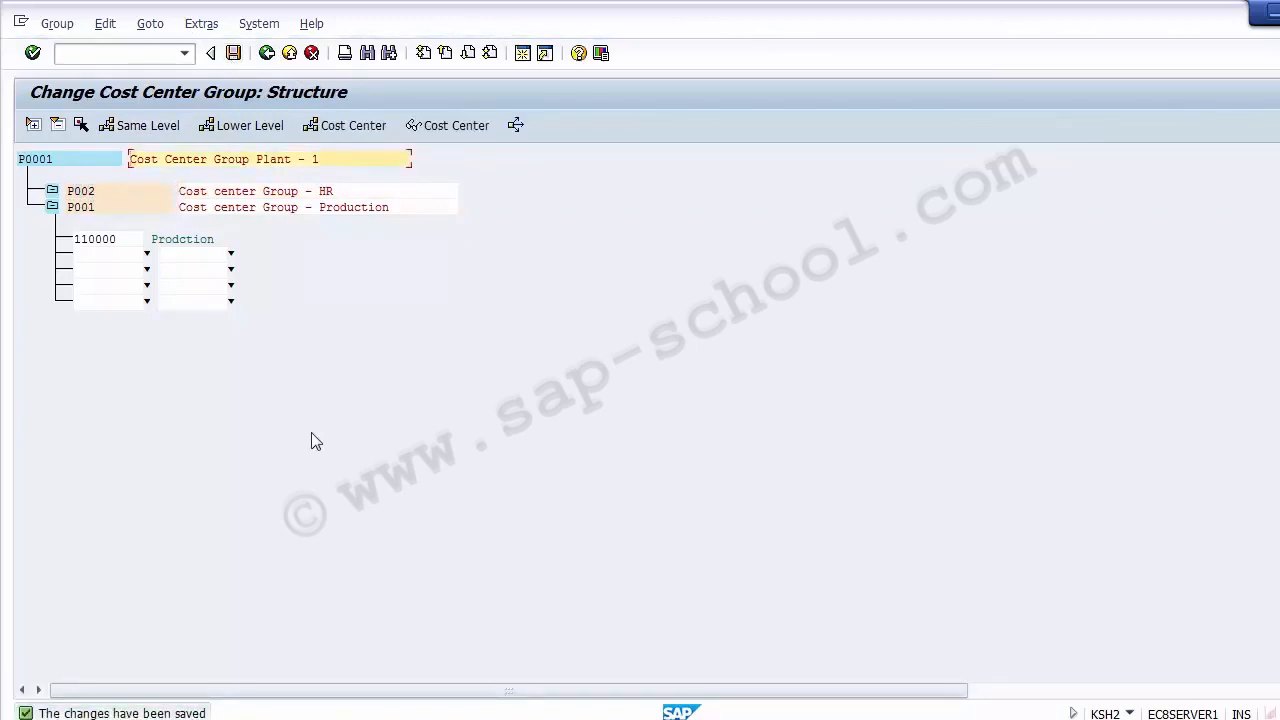
click(266, 53)
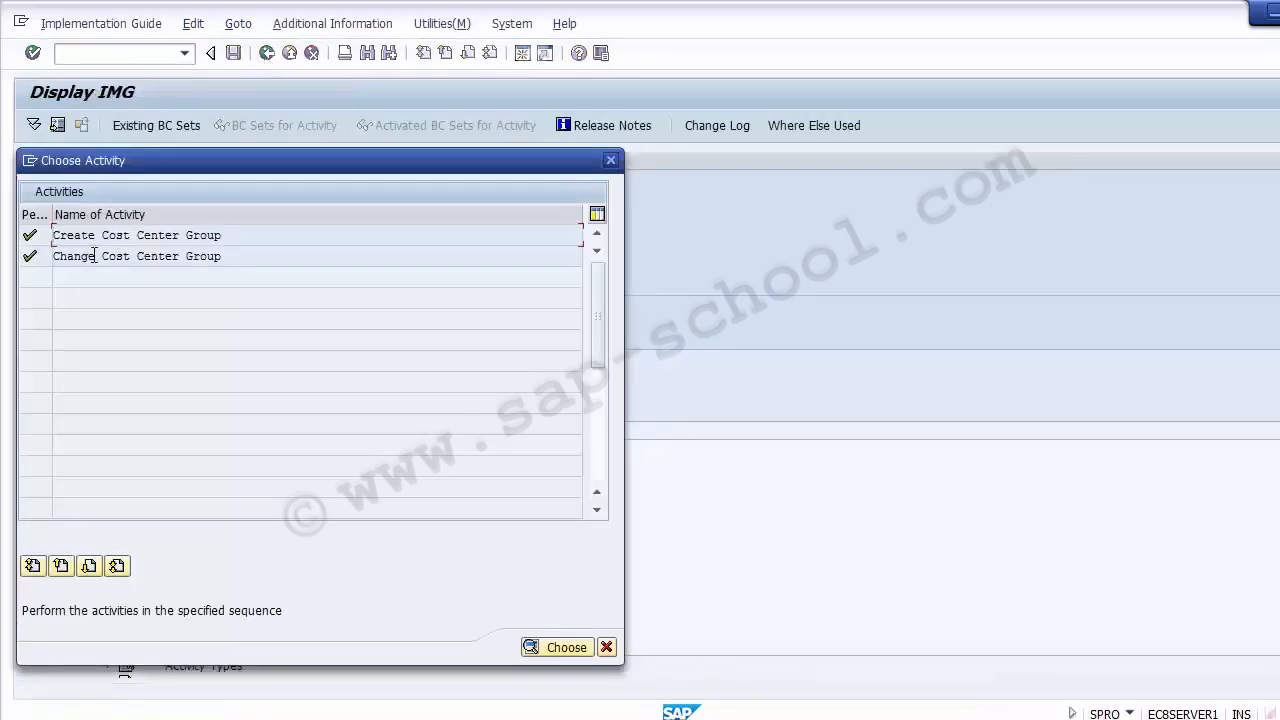
- Close the cost center group activity selection and switch to PowerPoint to bring up the Standard Hierarchy slide
click(166, 258)
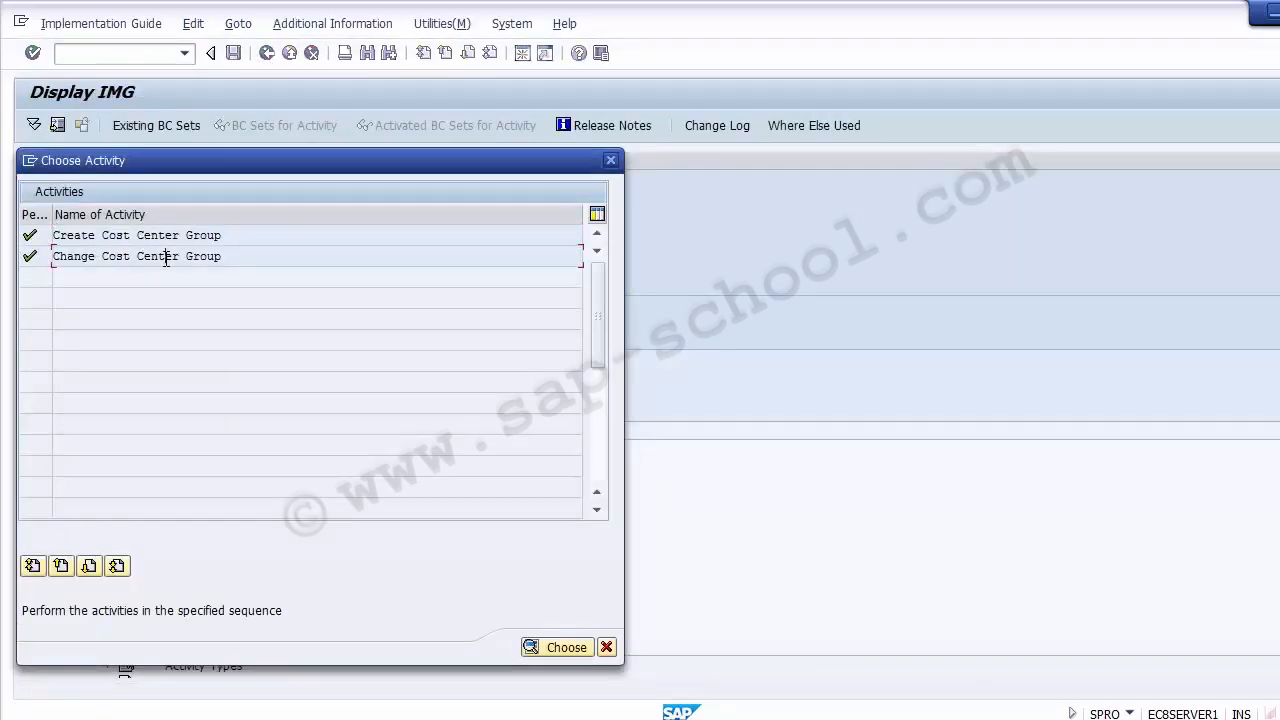
click(607, 649)
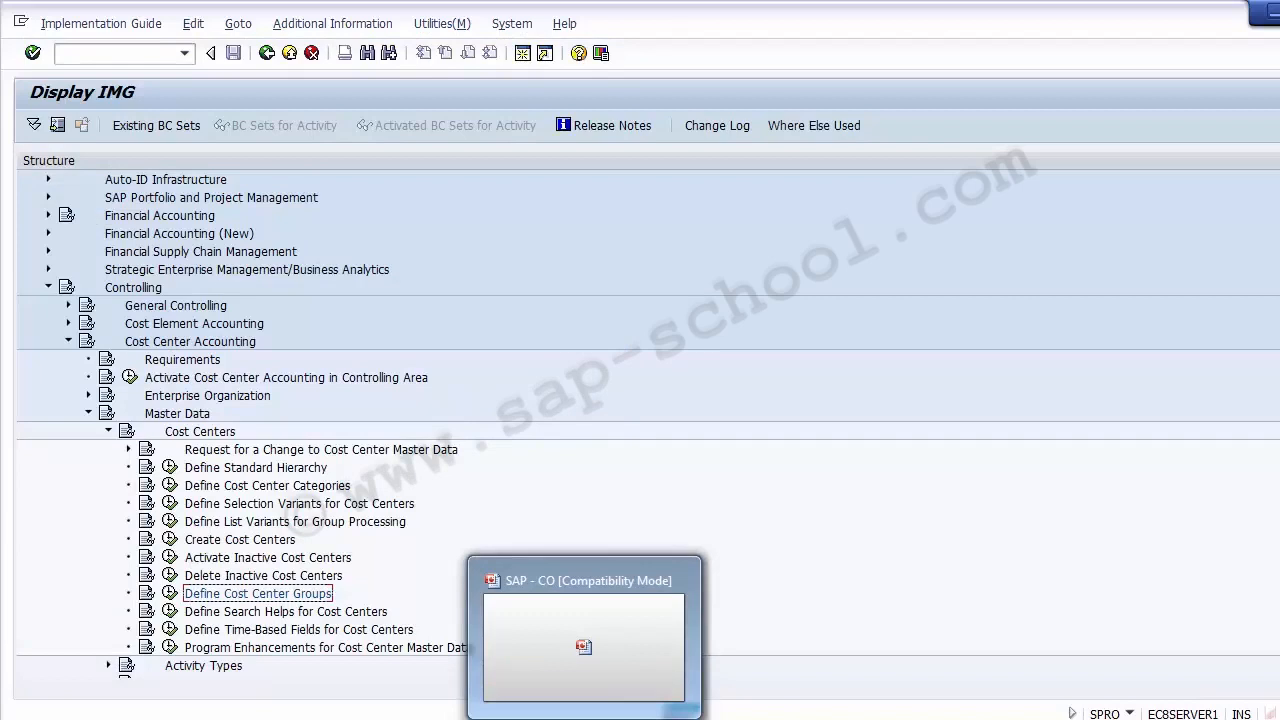
click(585, 716)
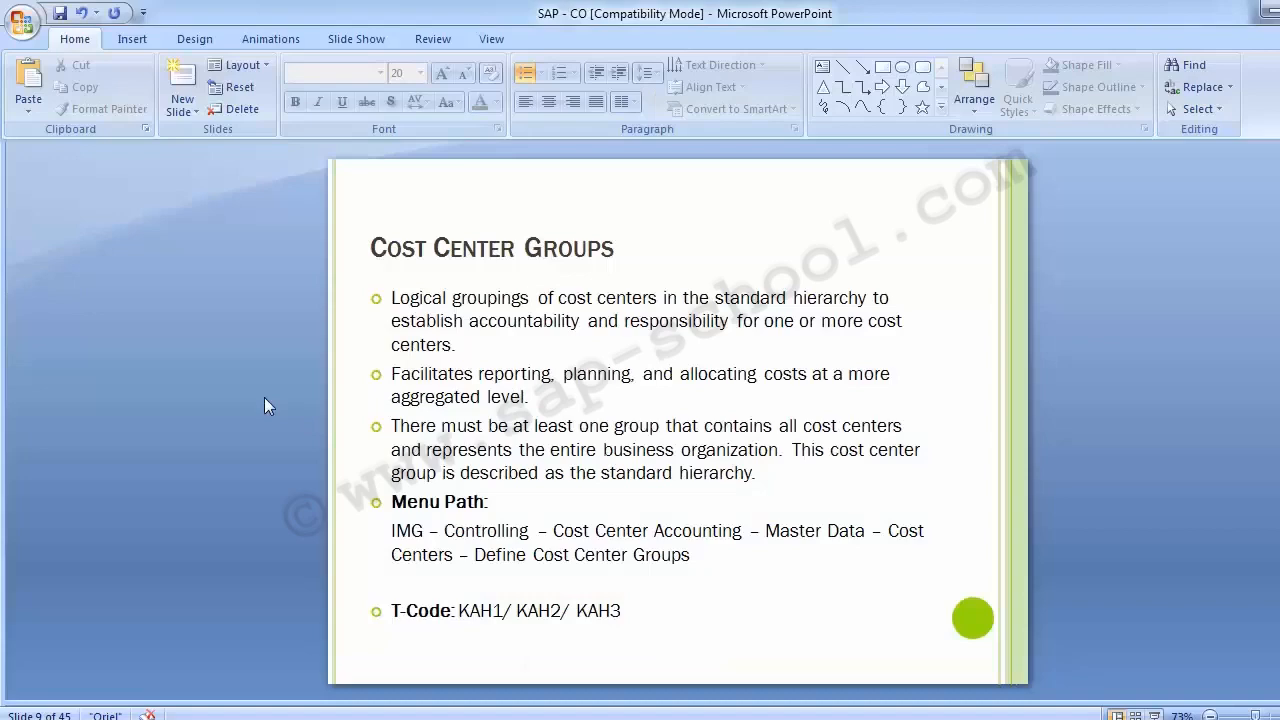
key(Page_Down)
key(Page_Up)
key(Page_Up)
key(Page_Up)
key(Page_Up)
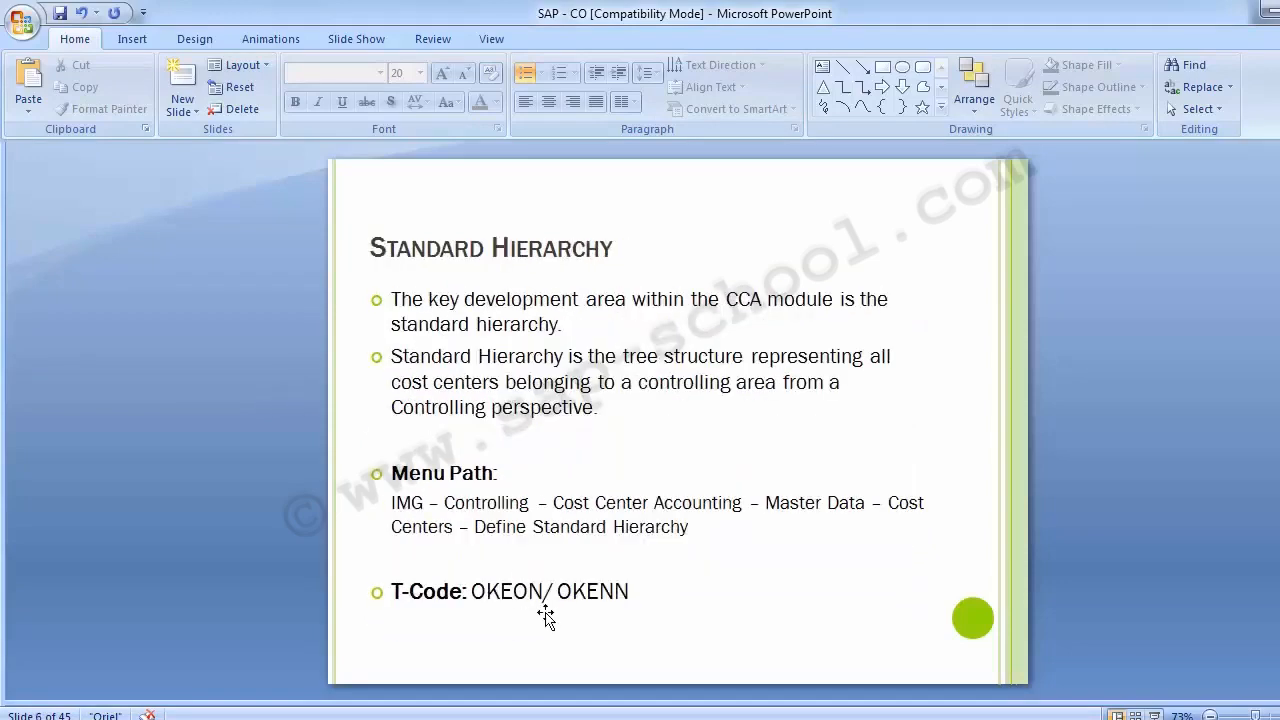
- Copy transaction code OKENN from the slide and try to run it in the SAP Easy Access session
drag(557, 591, 637, 596)
key(ctrl+c)
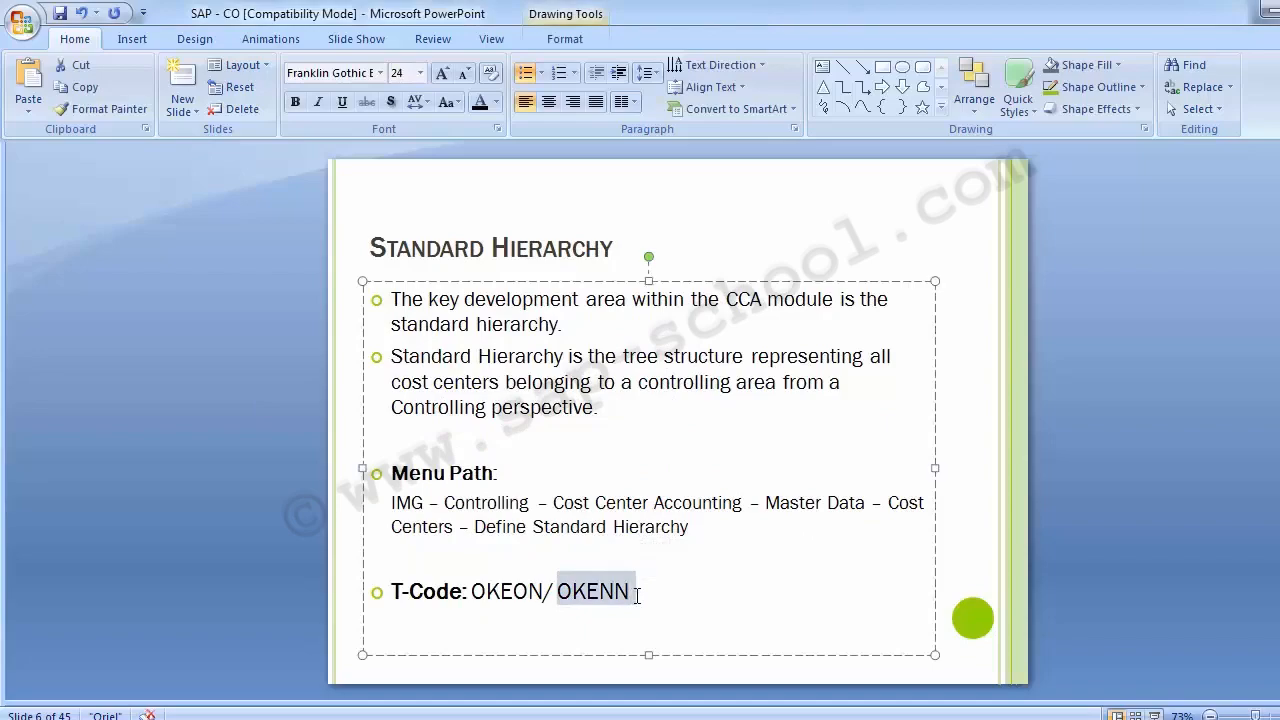
key(alt+Tab)
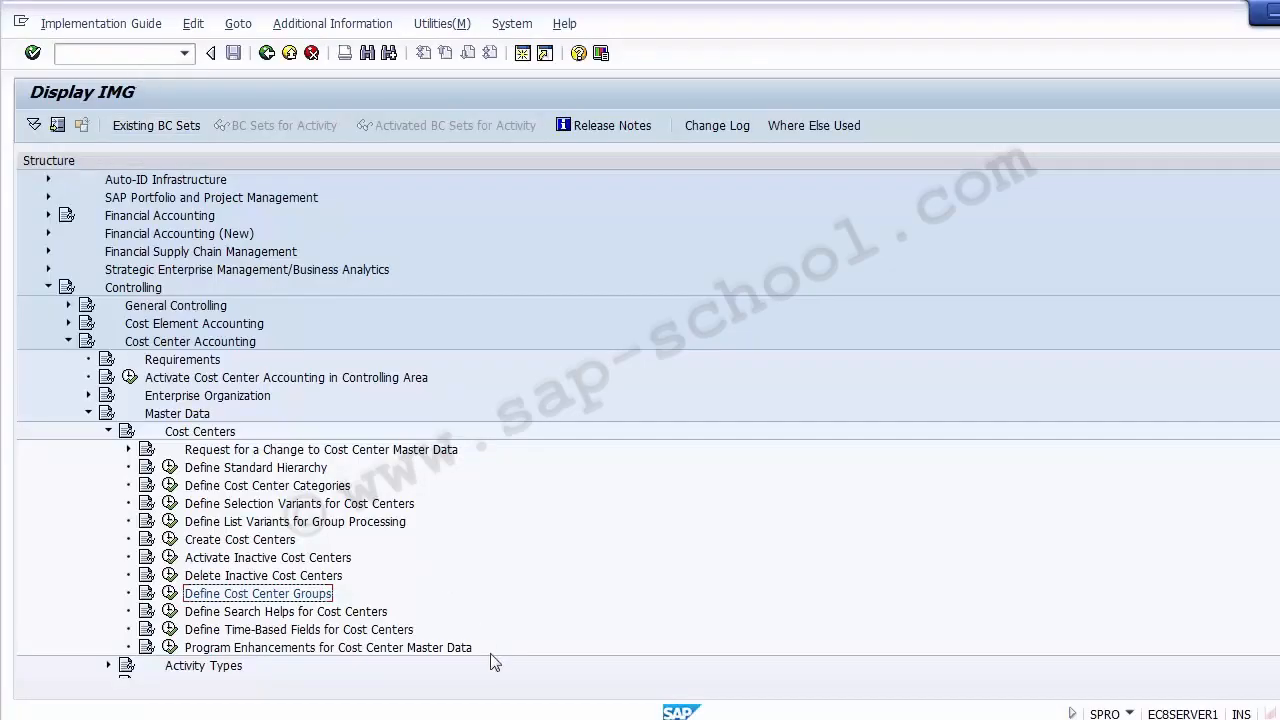
mouse_move(522, 719)
click(674, 692)
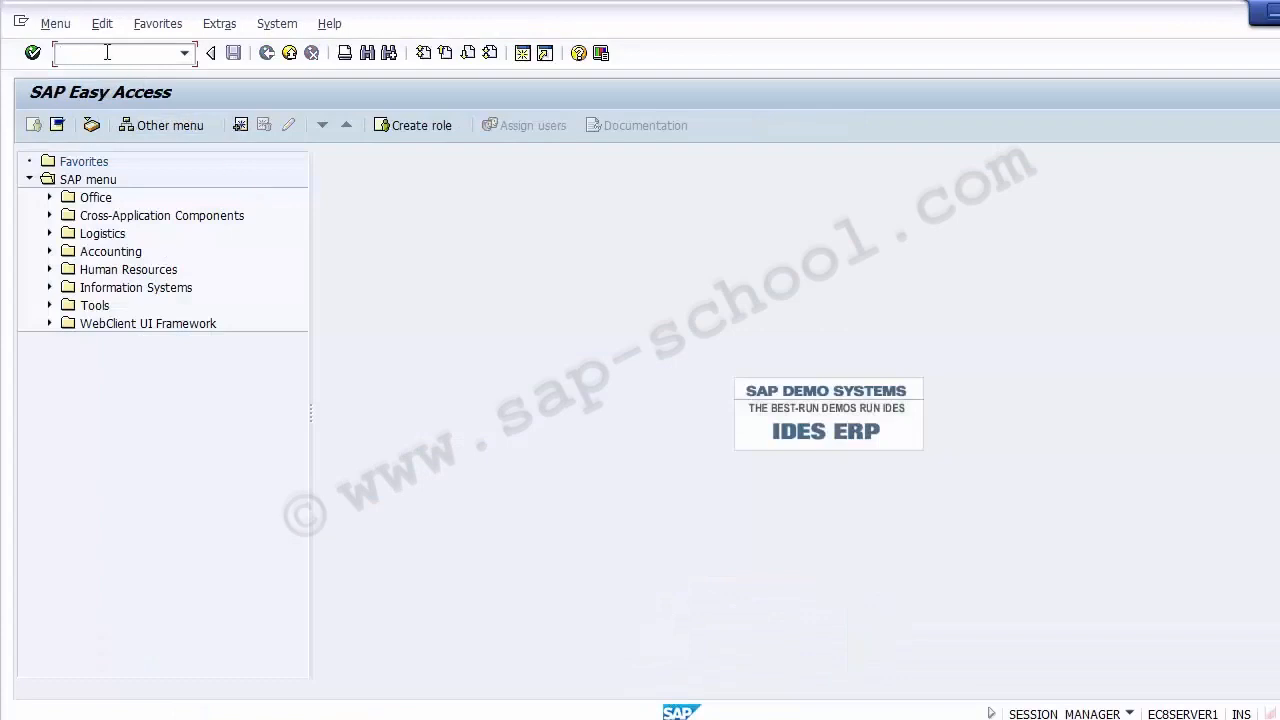
key(ctrl+v)
key(Return)
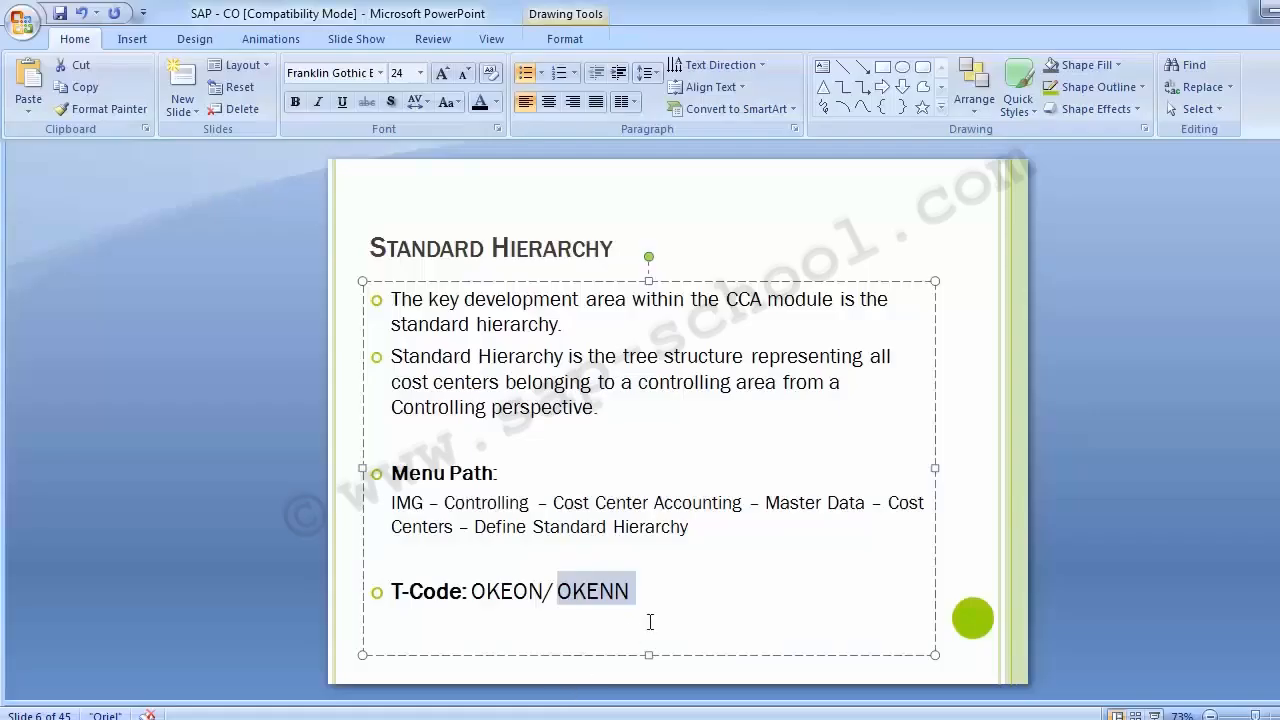
- In PowerPoint, remove "/ OKENN" from the Standard Hierarchy slide's T-Code line and copy the remaining code OKEON
key(BackSpace)
key(BackSpace)
key(BackSpace)
key(shift+Left)
key(shift+Left)
key(shift+Left)
key(shift+Left)
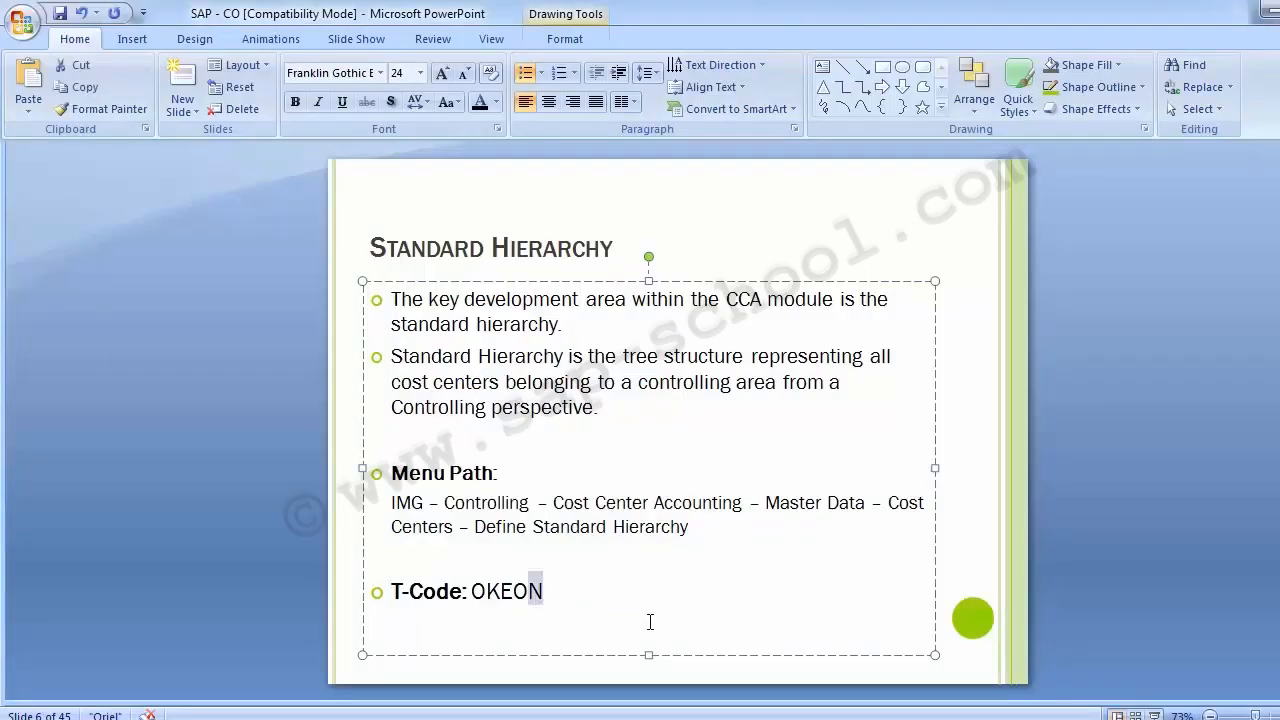
key(shift+Left)
key(ctrl+c)
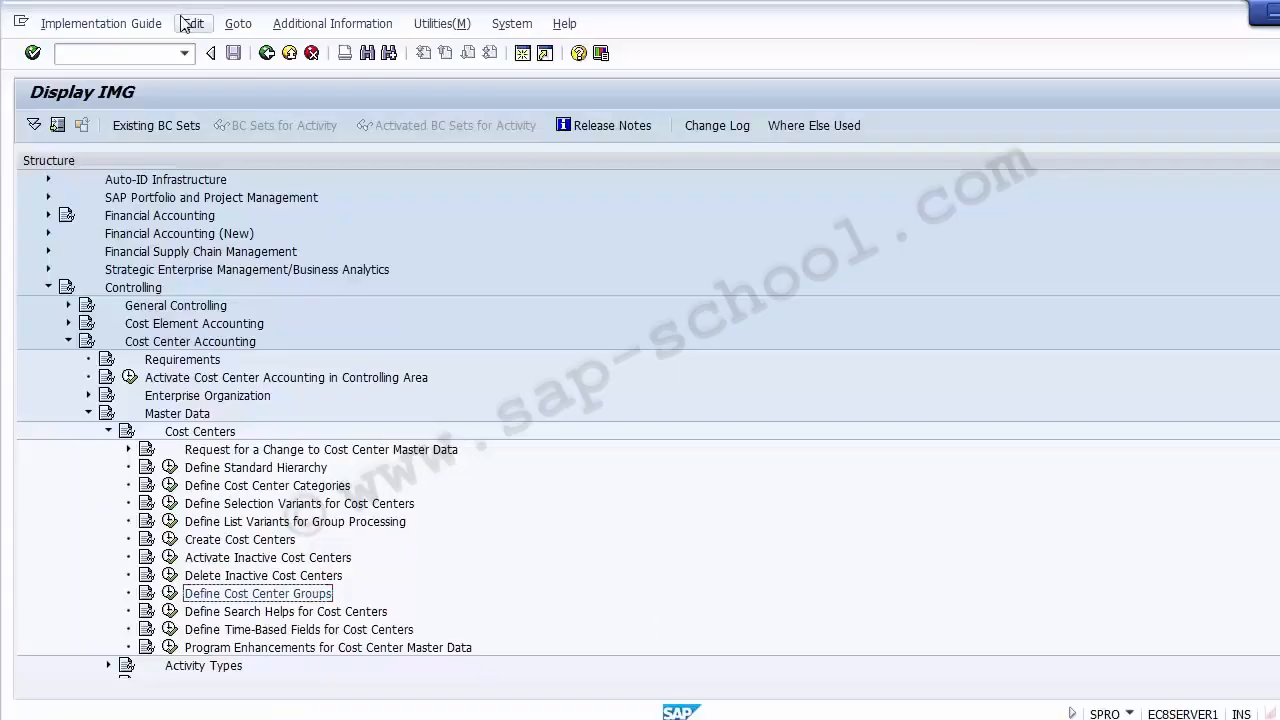
- Switch to the SAP Easy Access session and run the copied transaction OKEON to open the standard hierarchy for change
click(142, 48)
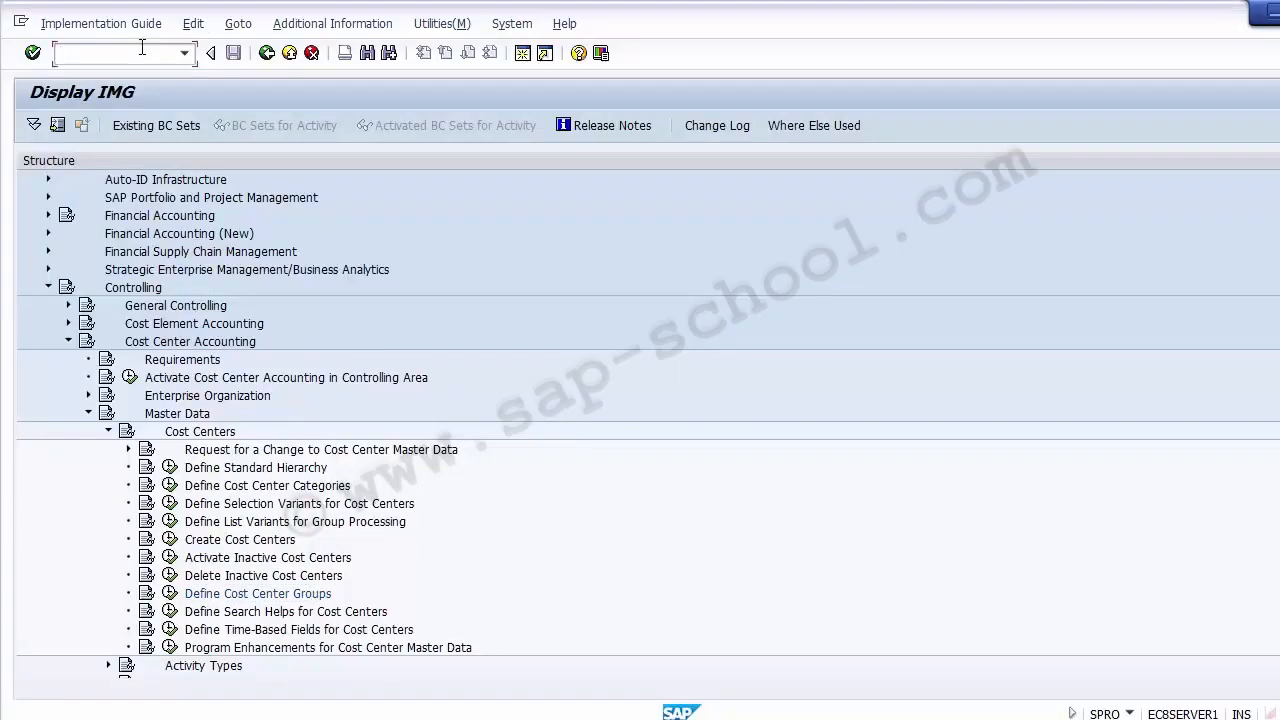
click(640, 690)
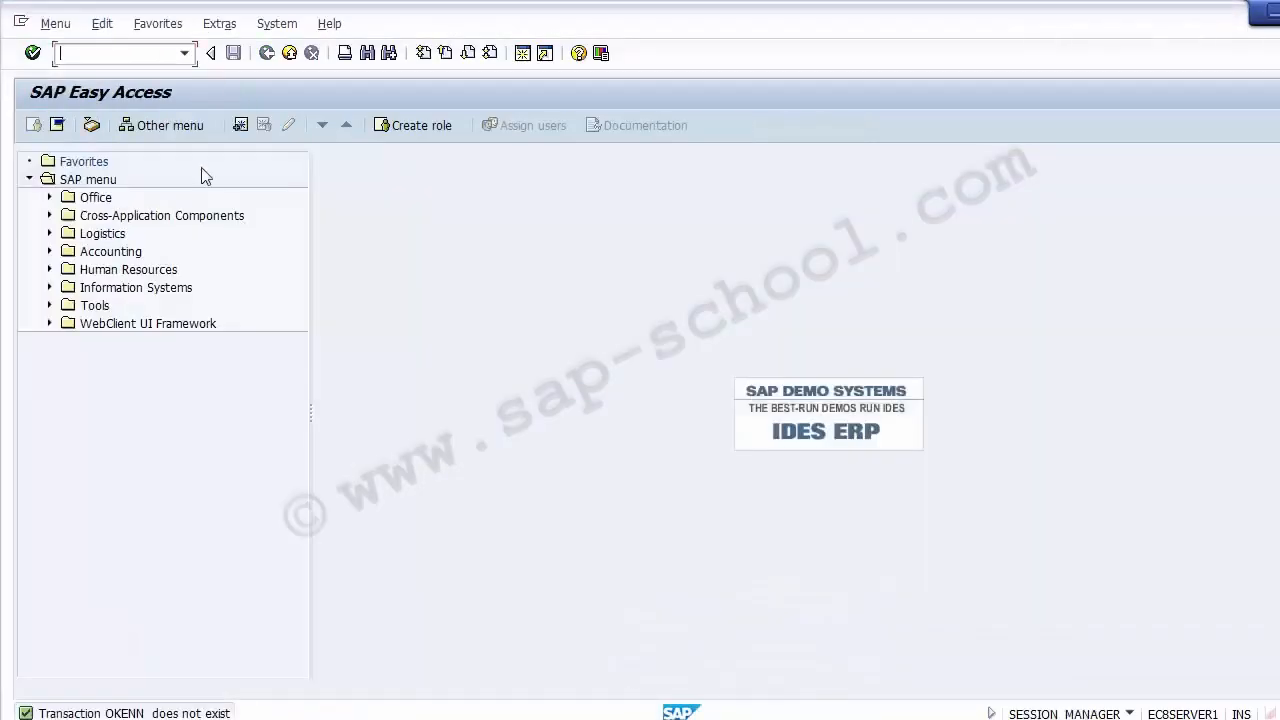
key(ctrl+v)
key(Return)
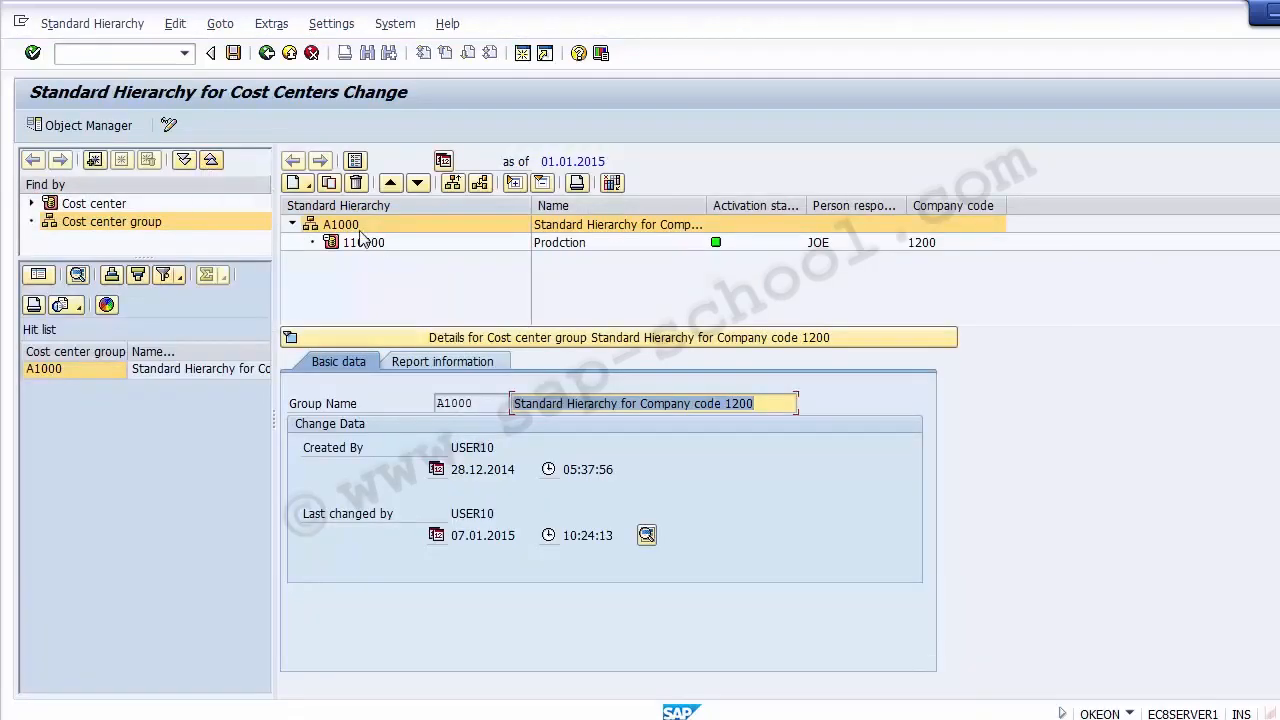
- Inspect the entries for group A1000 and cost center 110000, and look at the cost center group search without running it
click(653, 226)
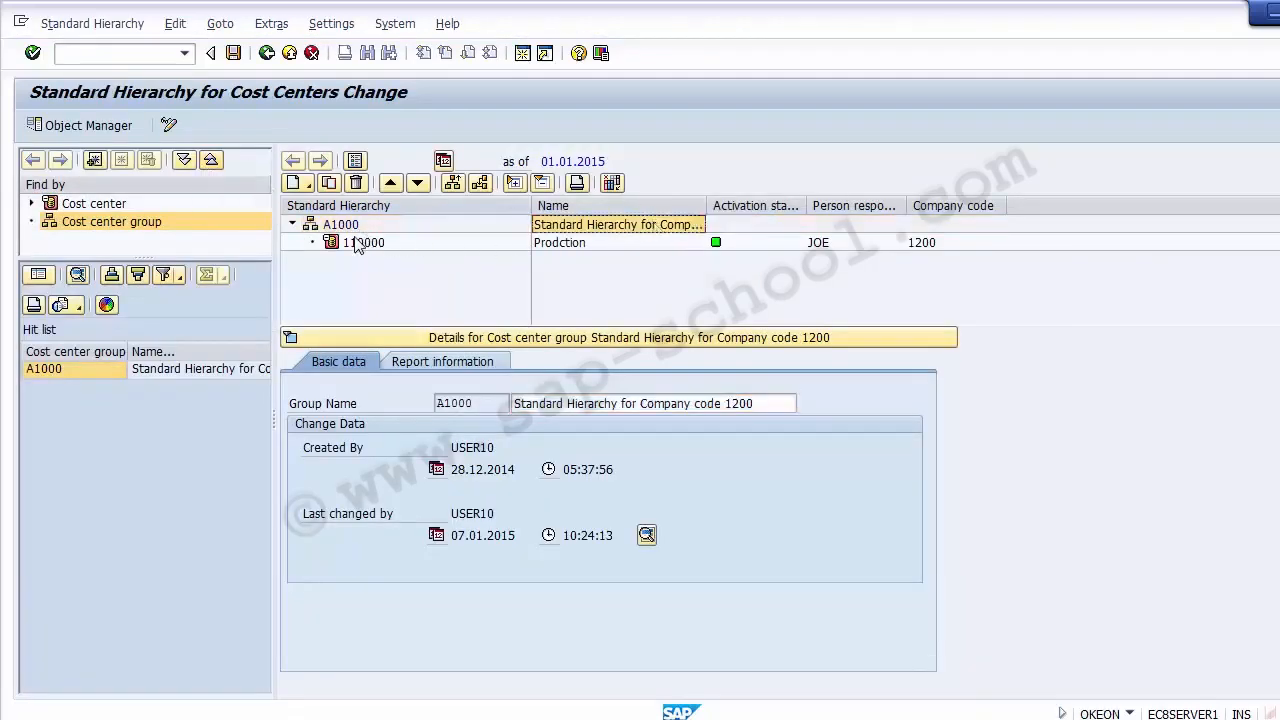
click(569, 250)
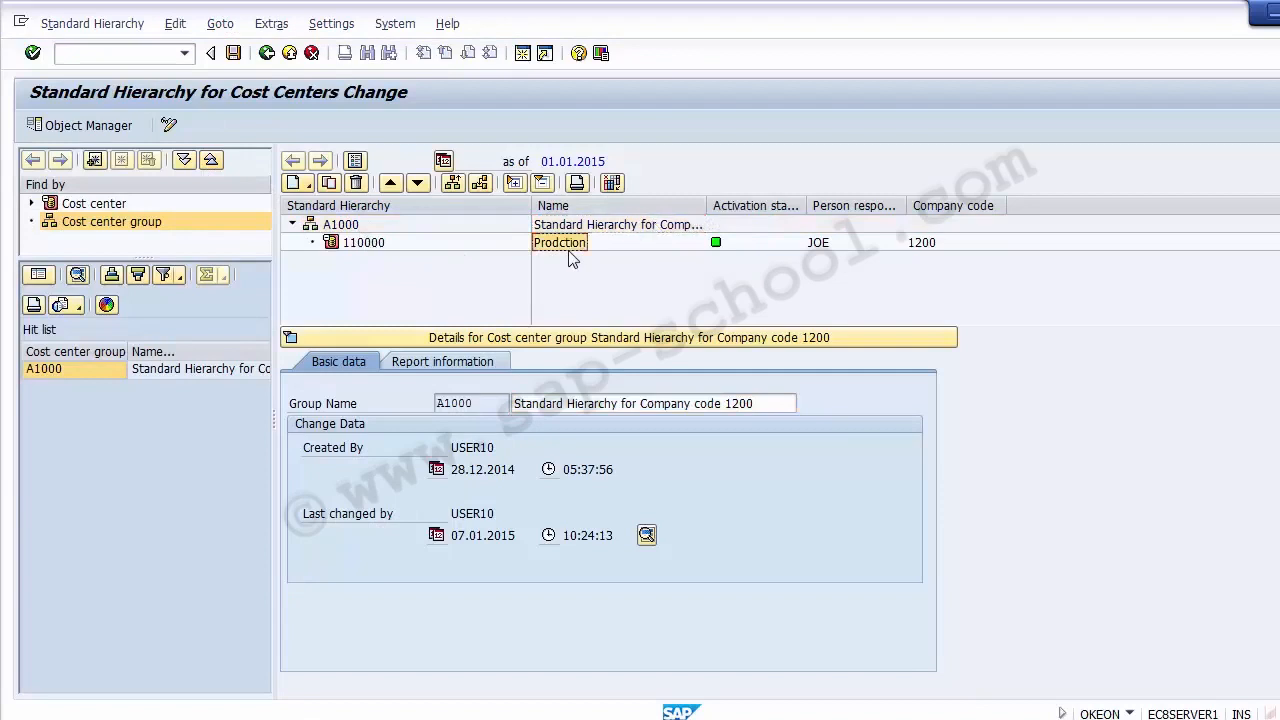
click(367, 248)
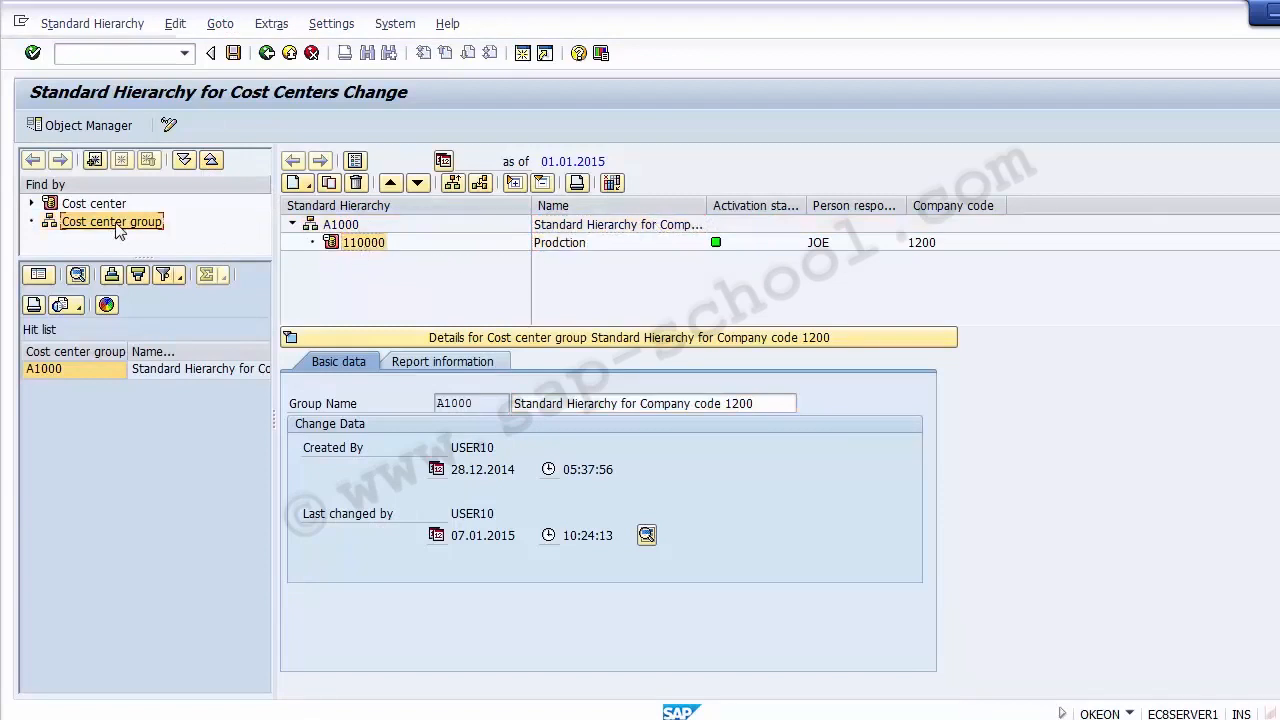
double_click(130, 224)
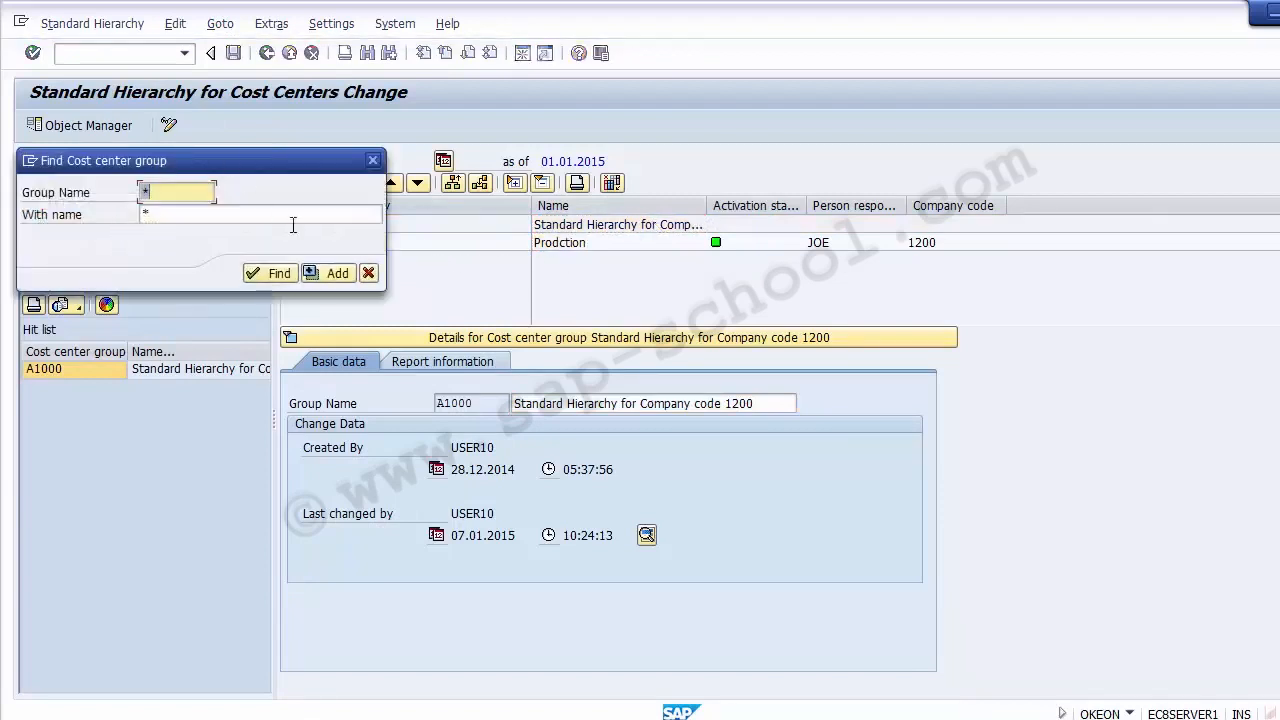
click(368, 273)
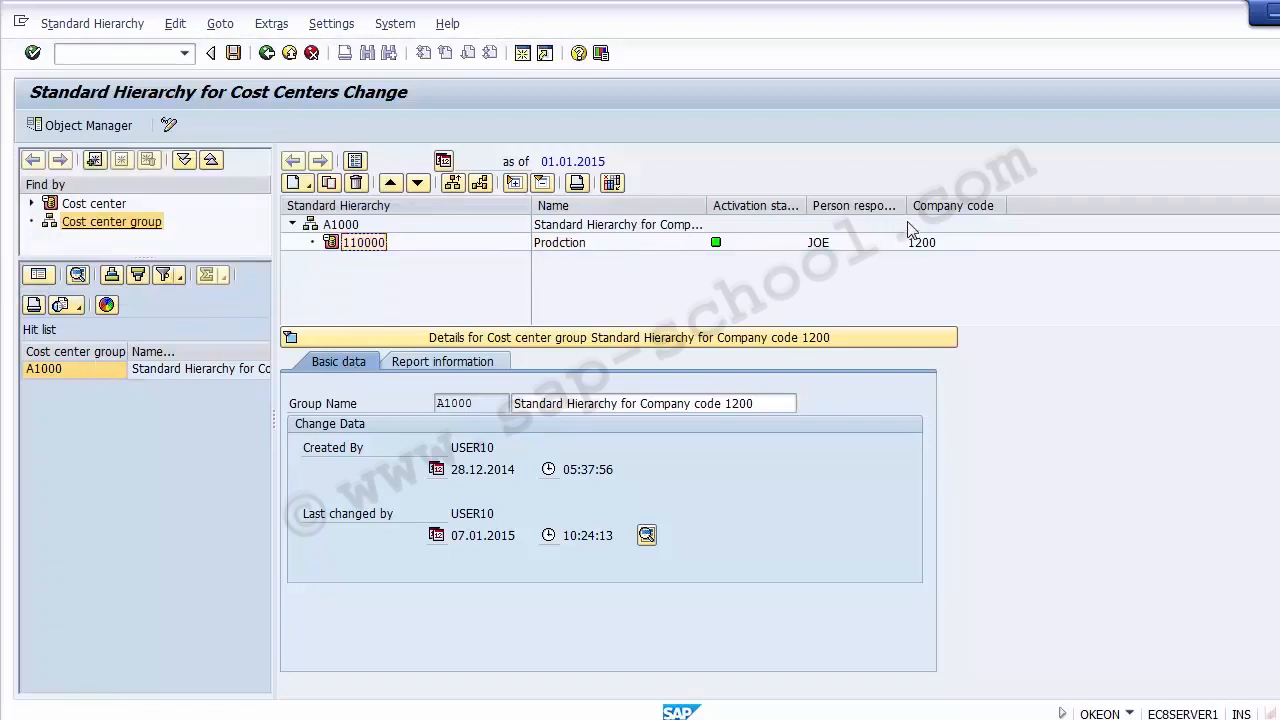
- Widen the Person responsible column, check cost center 110000's entry, and collapse and re-expand hierarchy node A1000
drag(907, 206, 1003, 190)
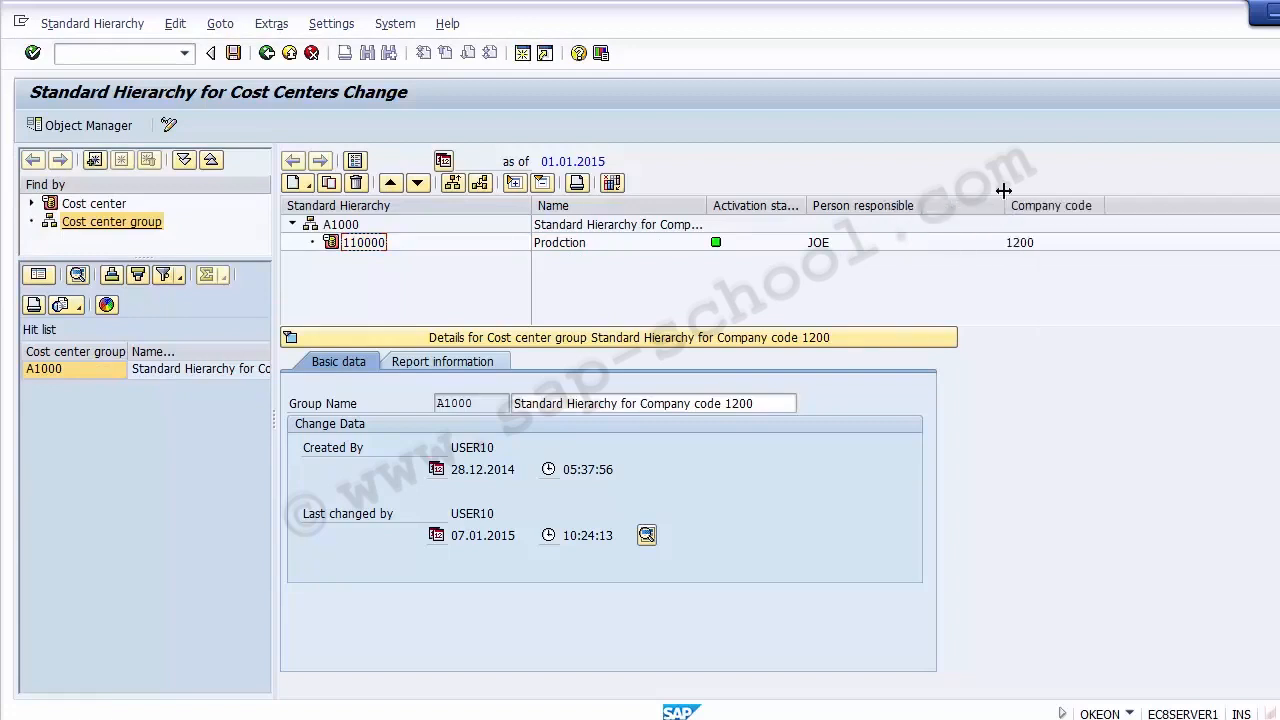
click(826, 244)
click(363, 243)
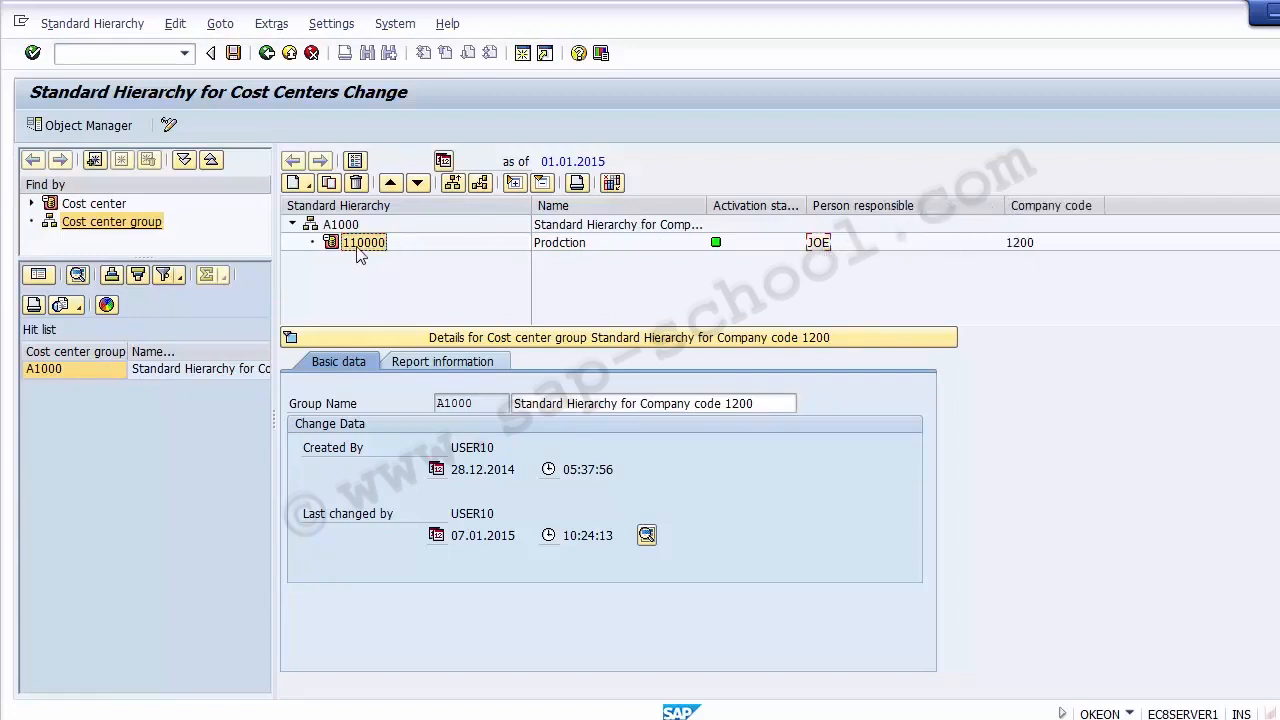
click(292, 224)
click(292, 224)
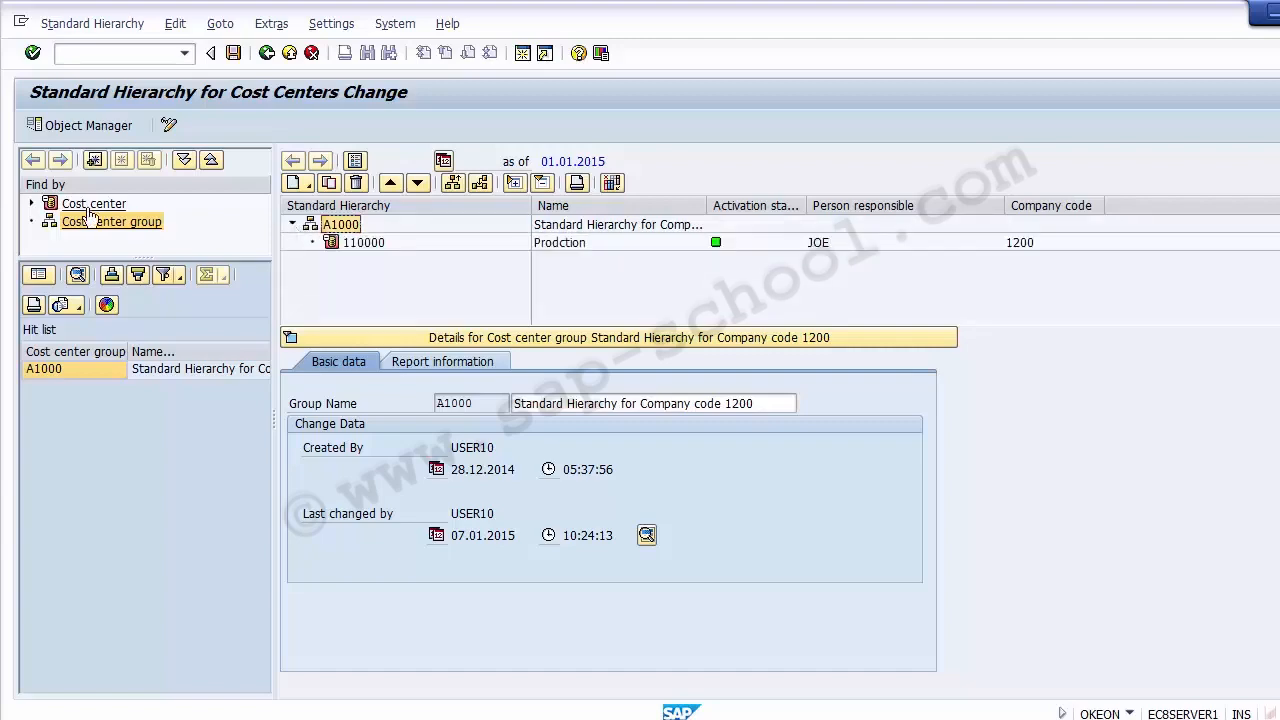